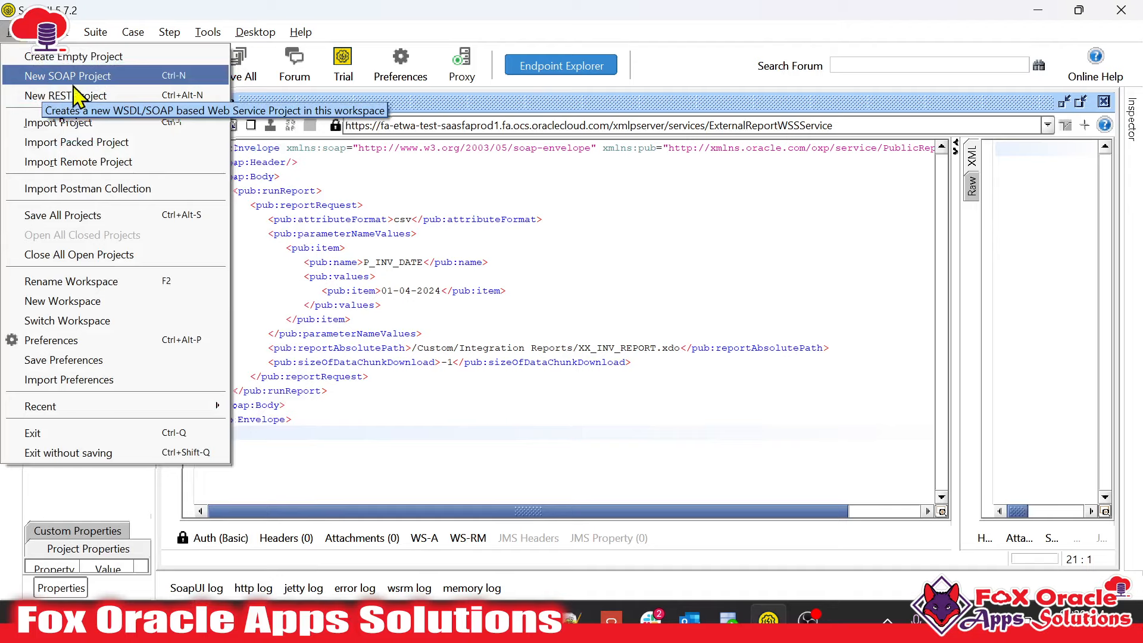
pyautogui.click(70, 78)
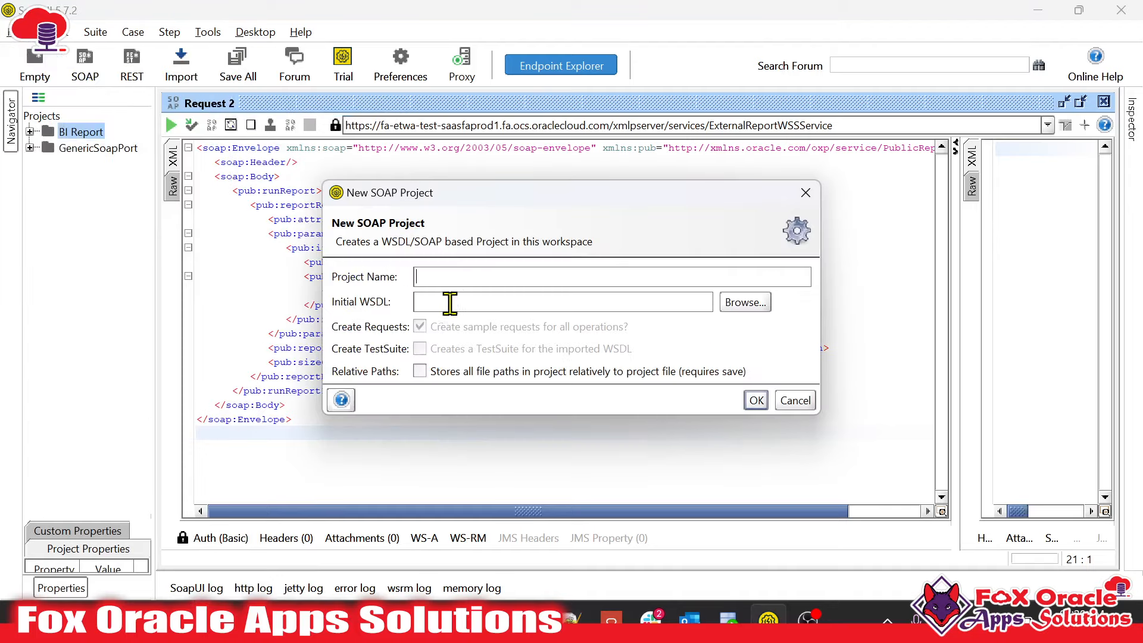
pyautogui.click(479, 306)
pyautogui.write('https://fa-eudu-saasfademo1.ds-fa.oraclepdemos.com/xmlpserver/services/ExternalReportWSSService?wsdl')
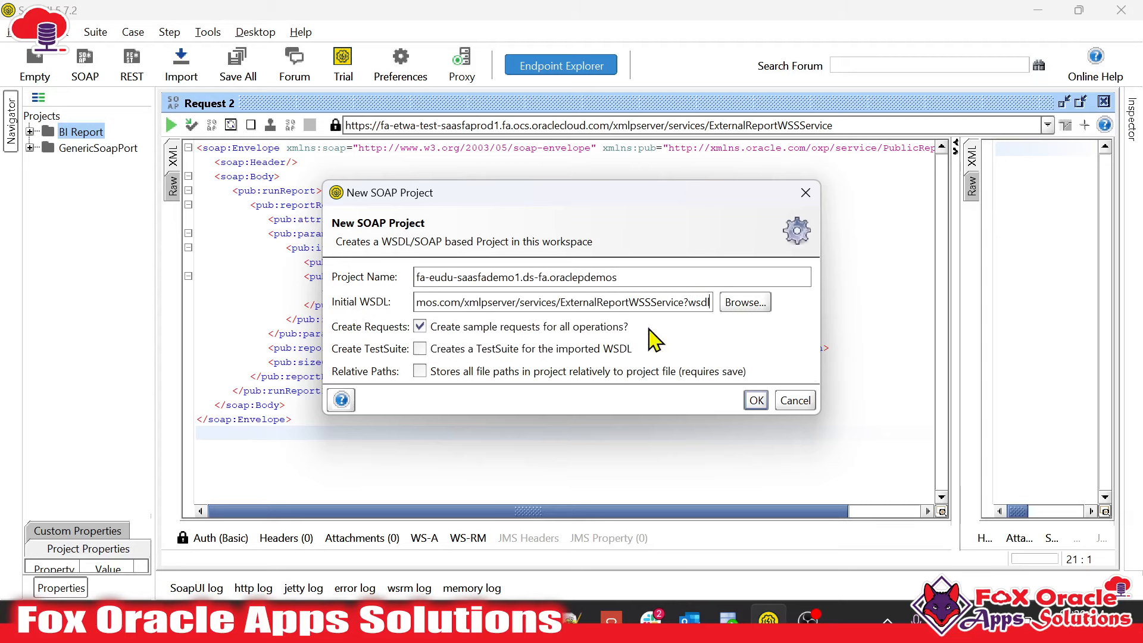
pyautogui.moveTo(697, 302); pyautogui.dragTo(383, 279)
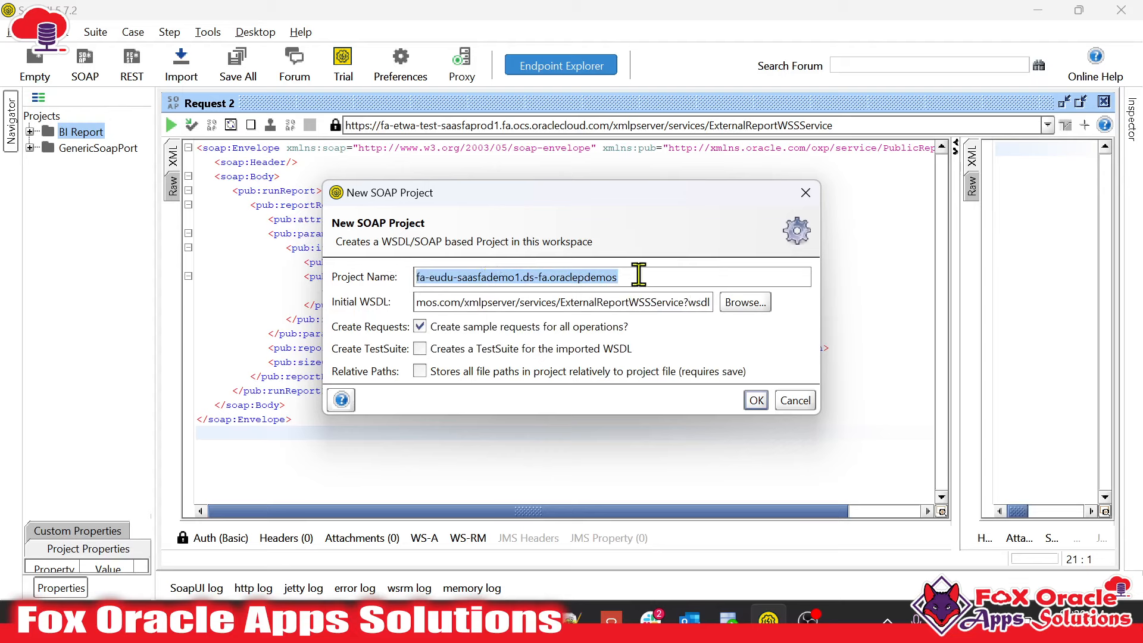
pyautogui.write('DEMO BIP')
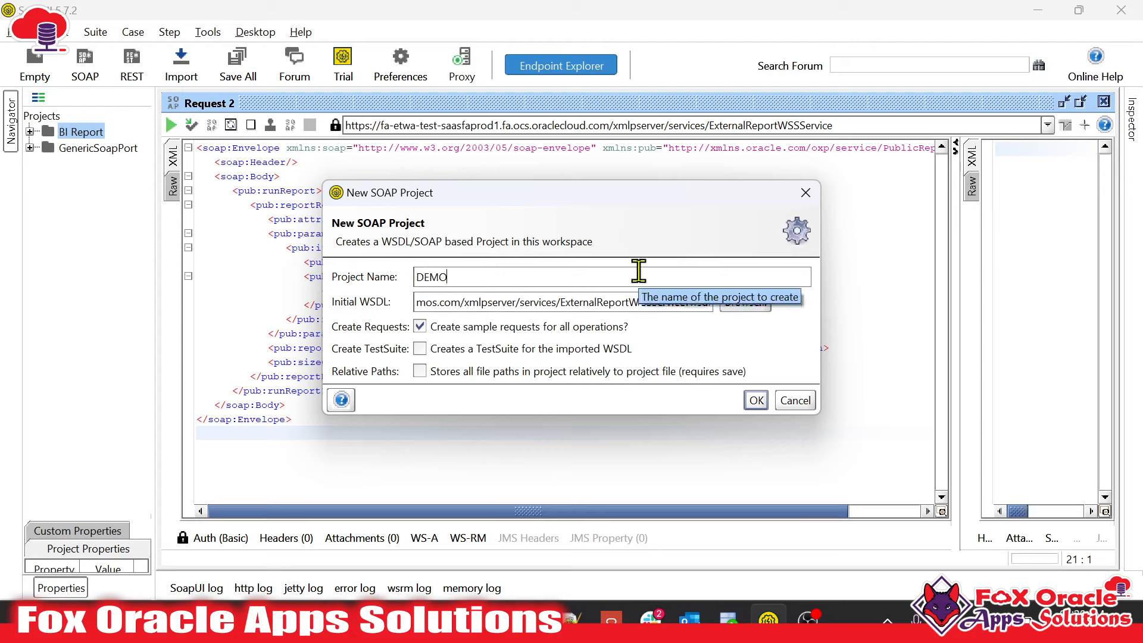
pyautogui.click(756, 400)
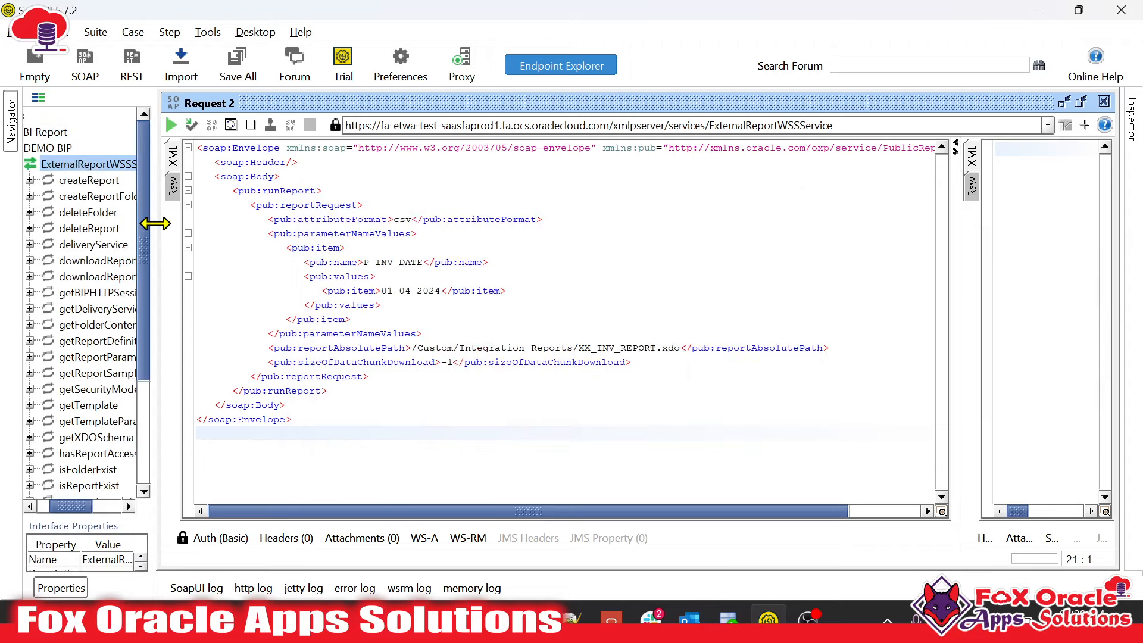
pyautogui.moveTo(155, 223); pyautogui.dragTo(393, 224)
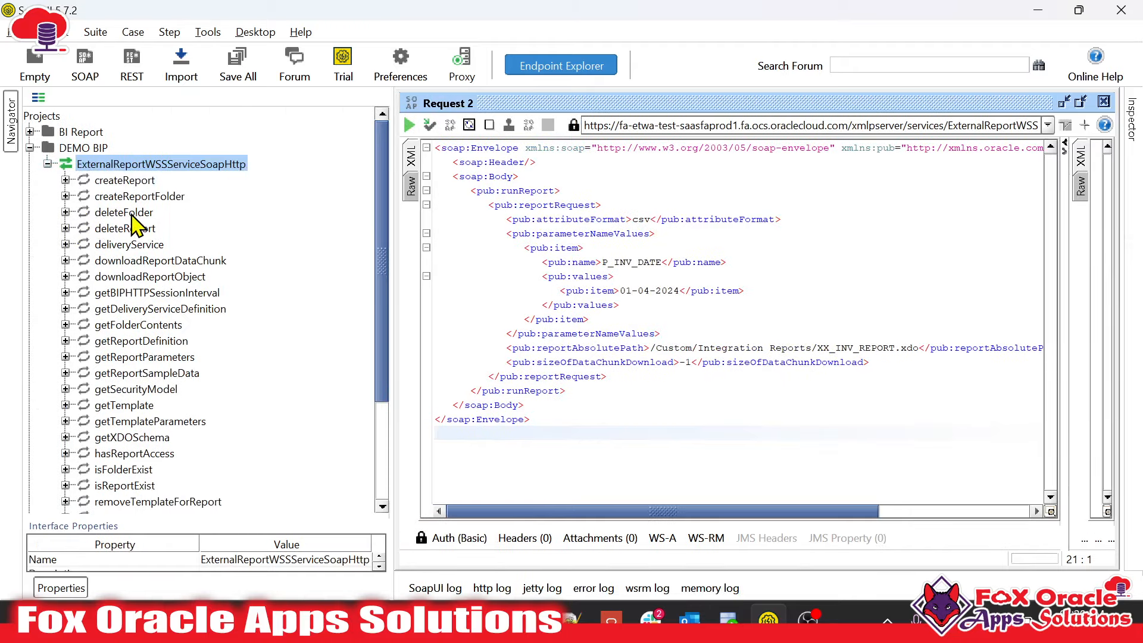
# Switch to Notepad++ and copy the ExternalReportWSSService WSDL URL from the first line of the notes
pyautogui.click(575, 617)
pyautogui.click(541, 113)
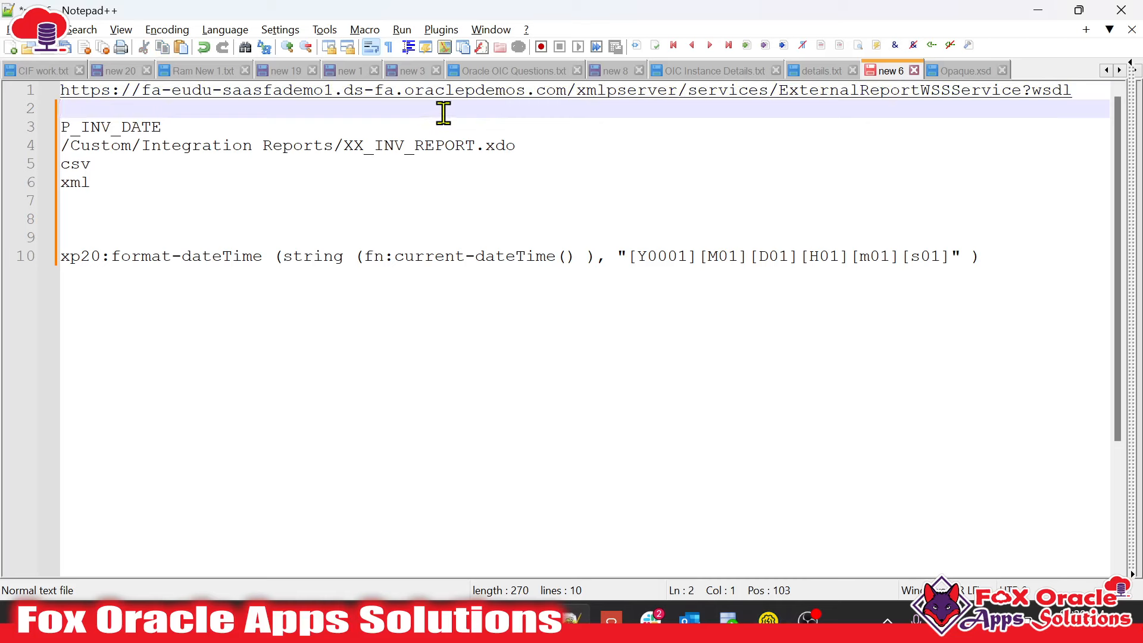
pyautogui.moveTo(1101, 90); pyautogui.dragTo(4, 77)
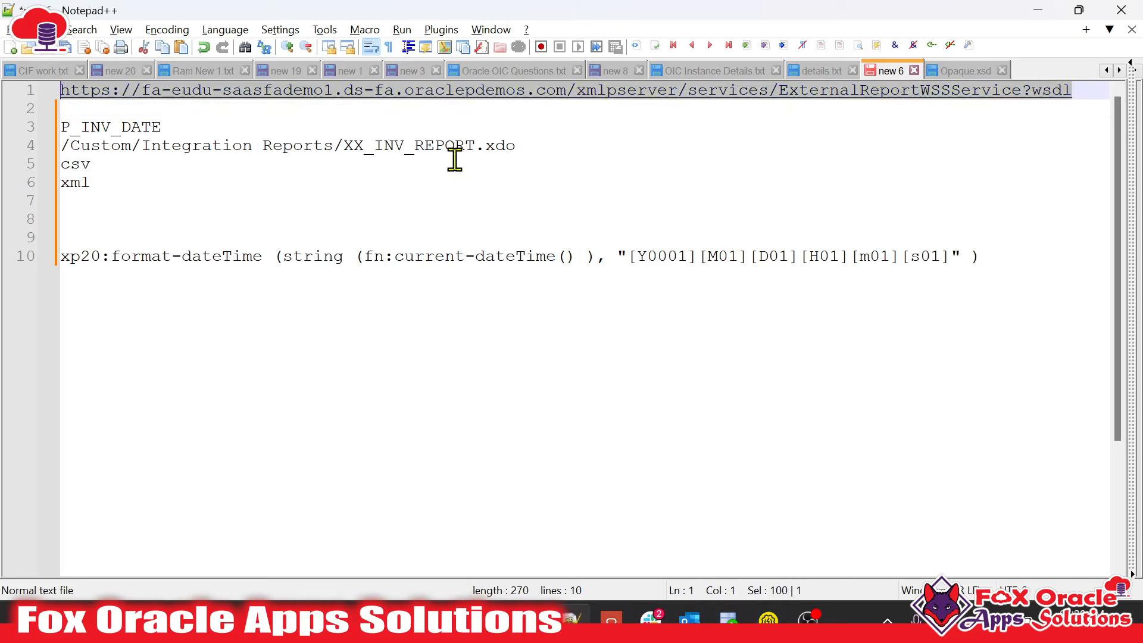
pyautogui.click(479, 108)
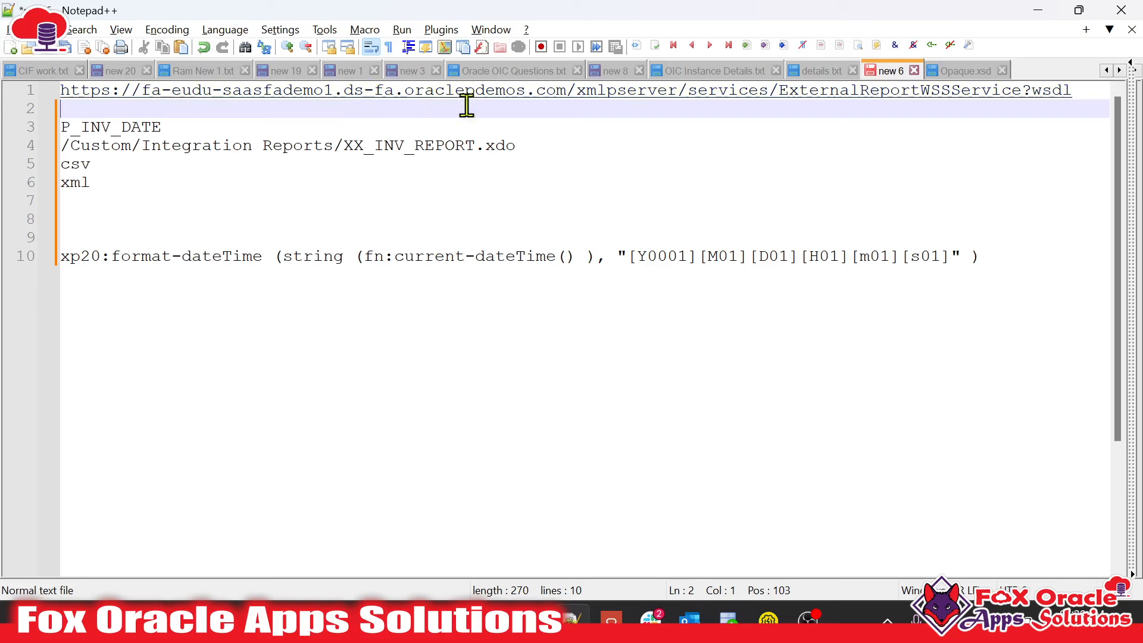
pyautogui.moveTo(1077, 89); pyautogui.dragTo(3, 64)
pyautogui.hotkey('ctrl', 'c')
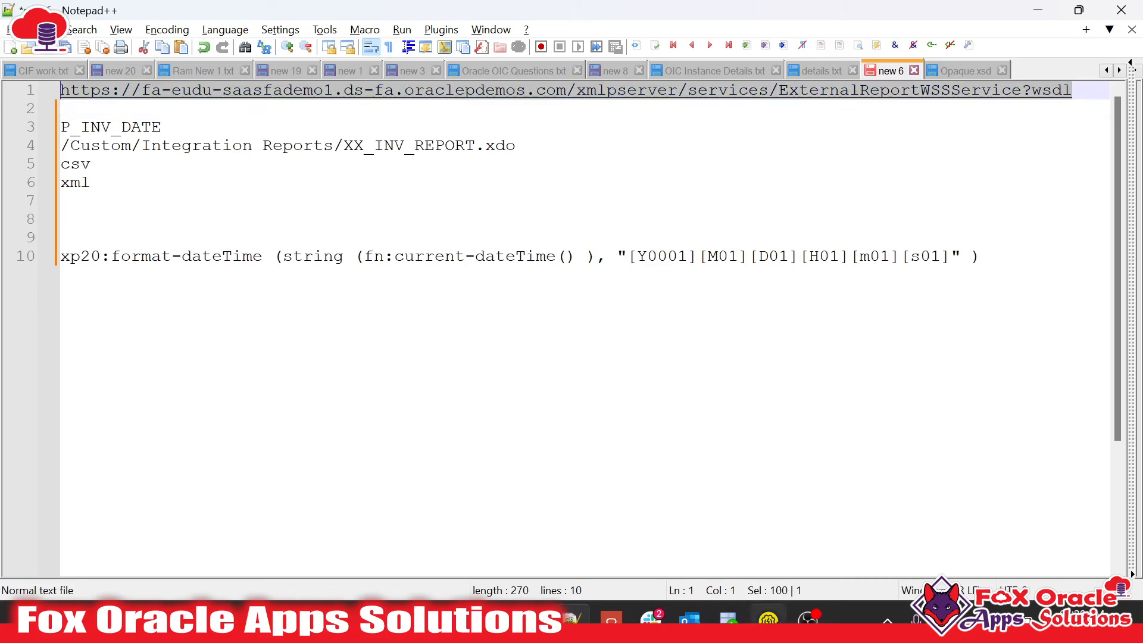
# Switch to Chrome and load the copied WSDL URL in a new browser tab
pyautogui.click(768, 620)
pyautogui.moveTo(485, 620)
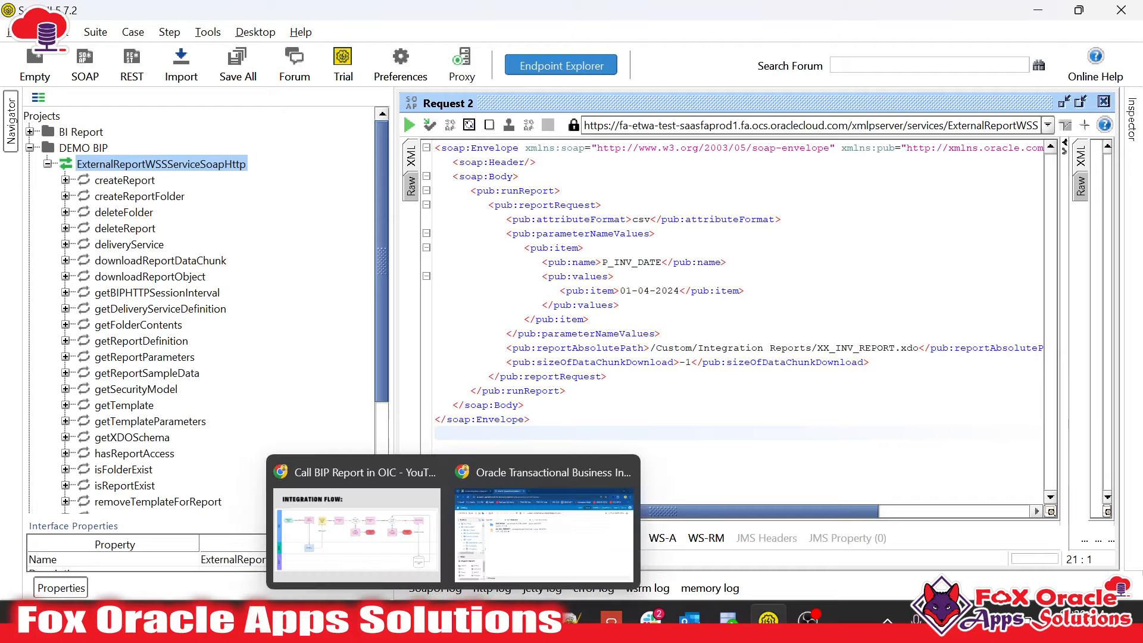
pyautogui.click(498, 566)
pyautogui.click(473, 19)
pyautogui.hotkey('ctrl', 'v')
pyautogui.press('Return')
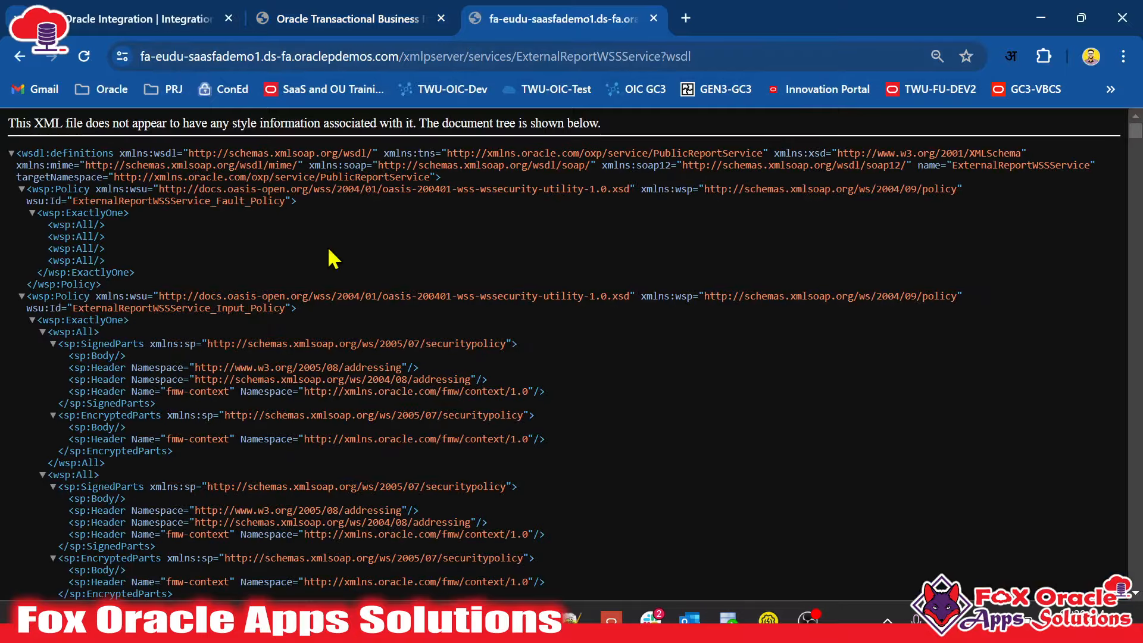
# Examine the WSDL document's policy and schema element definitions, dismissing the browser update notice
pyautogui.moveTo(66, 201); pyautogui.dragTo(250, 473)
pyautogui.scroll(-20, 333, 408)
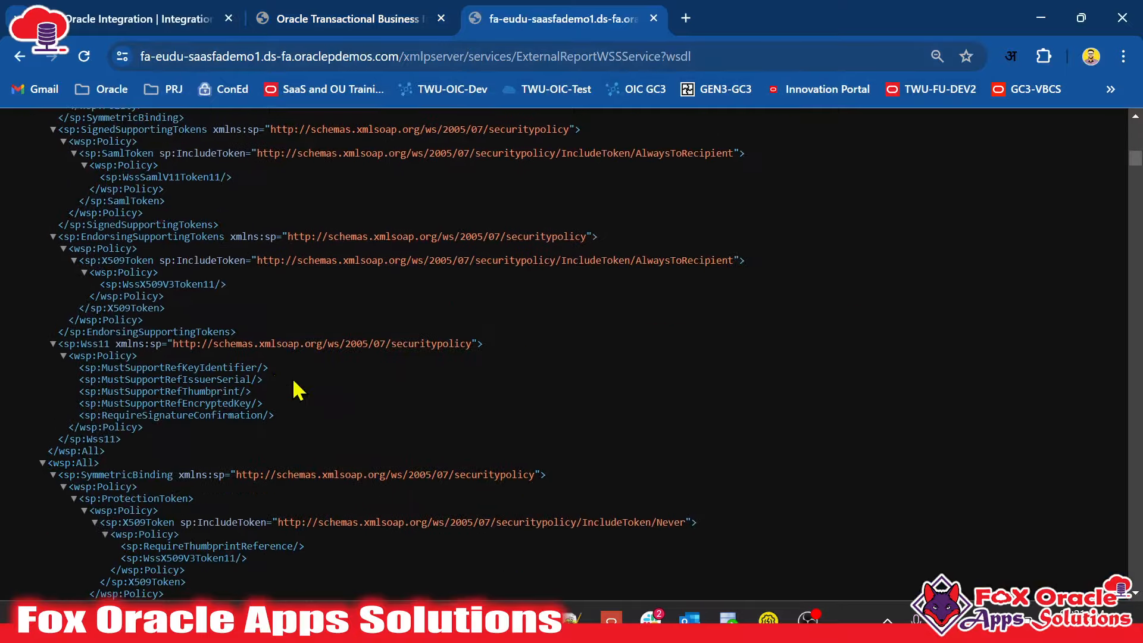
pyautogui.scroll(-20, 263, 265)
pyautogui.moveTo(127, 182); pyautogui.dragTo(348, 528)
pyautogui.click(487, 434)
pyautogui.scroll(-5, 673, 196)
pyautogui.click(744, 56)
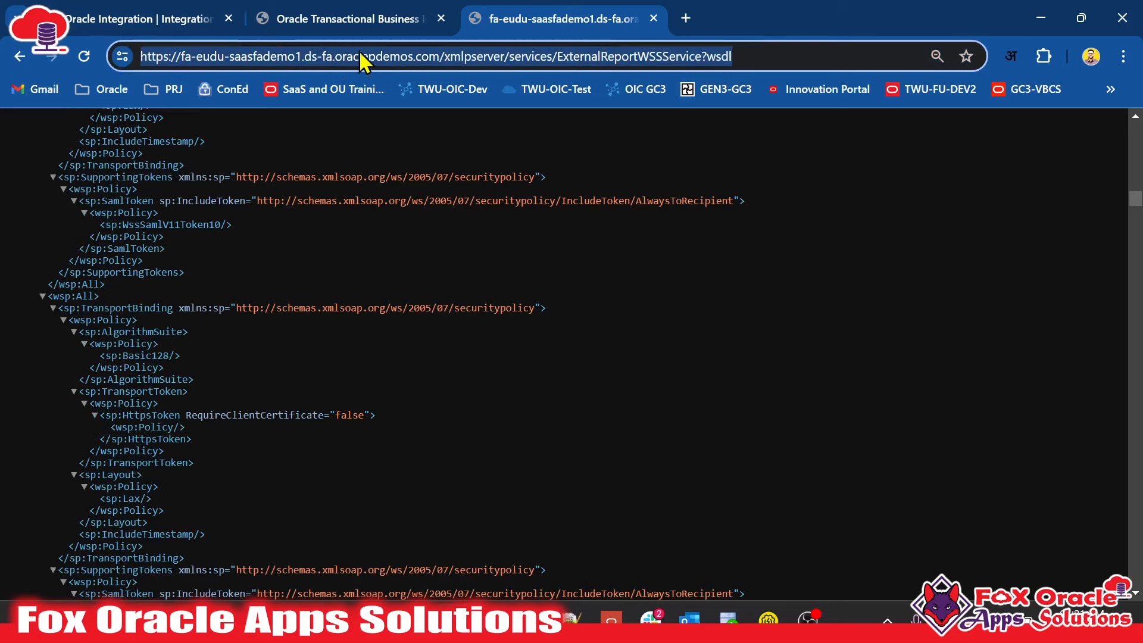
pyautogui.scroll(-15, 334, 280)
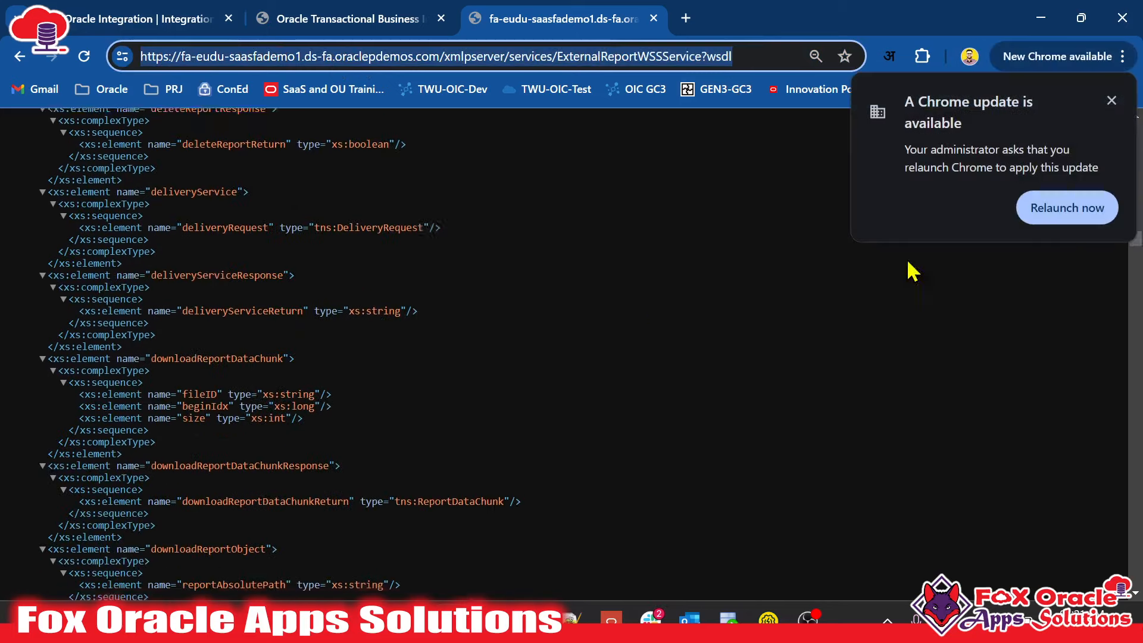
pyautogui.click(1112, 101)
pyautogui.scroll(-15, 339, 375)
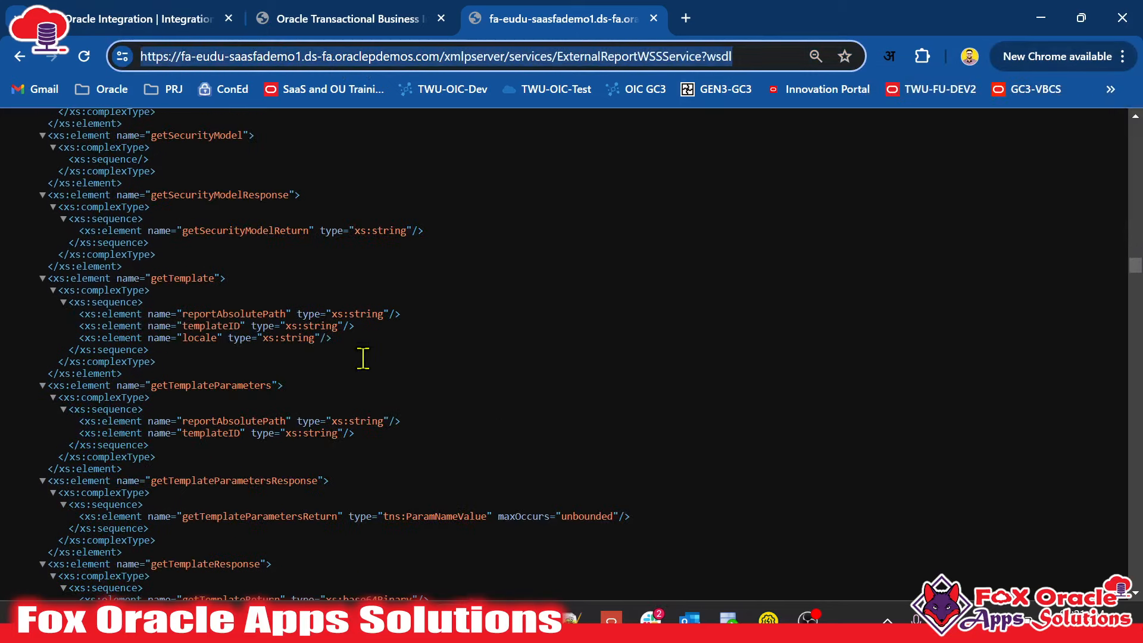
# Switch back to SoapUI, open Request 1 of DEMO BIP's runReport operation maximized, and narrow the project navigator
pyautogui.click(768, 619)
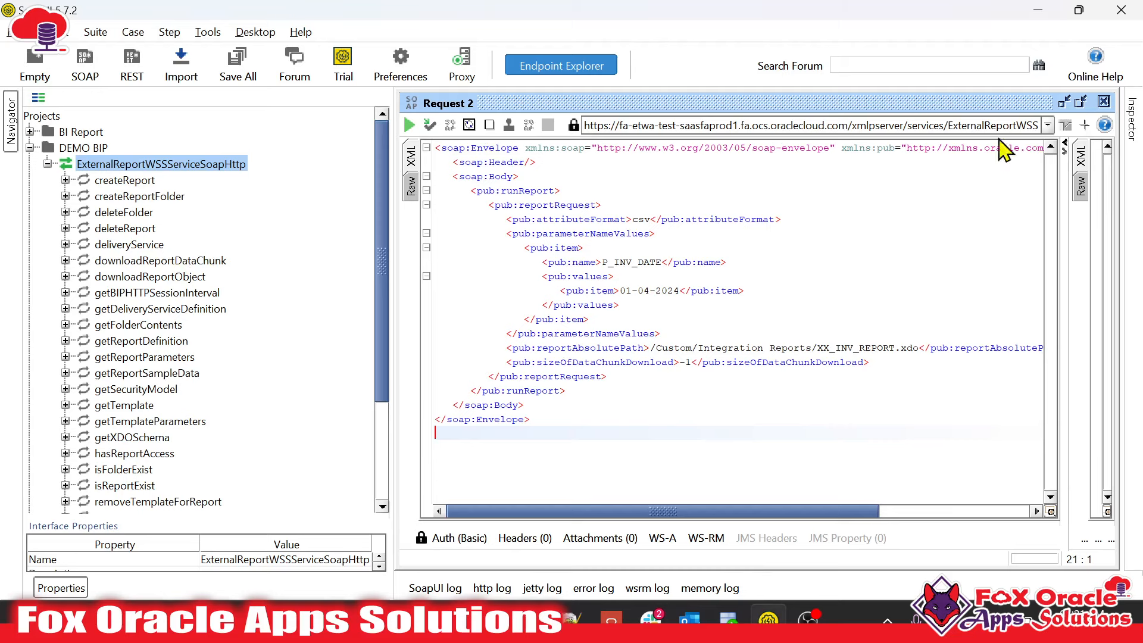
pyautogui.click(87, 148)
pyautogui.scroll(-3, 135, 307)
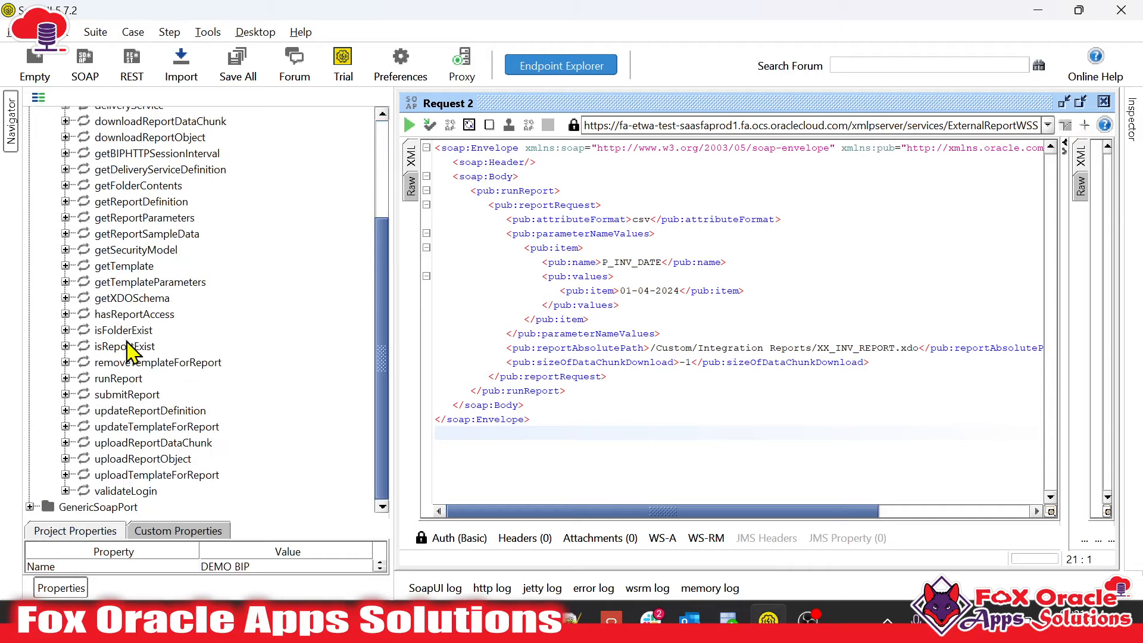
pyautogui.click(114, 381)
pyautogui.doubleClick(79, 381)
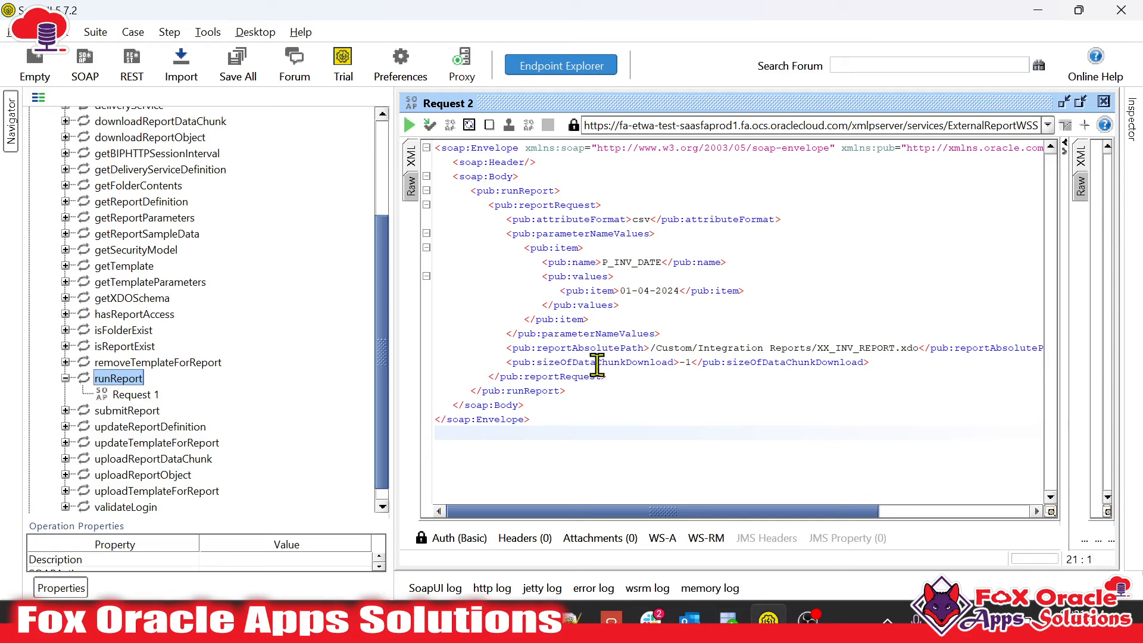
pyautogui.click(132, 396)
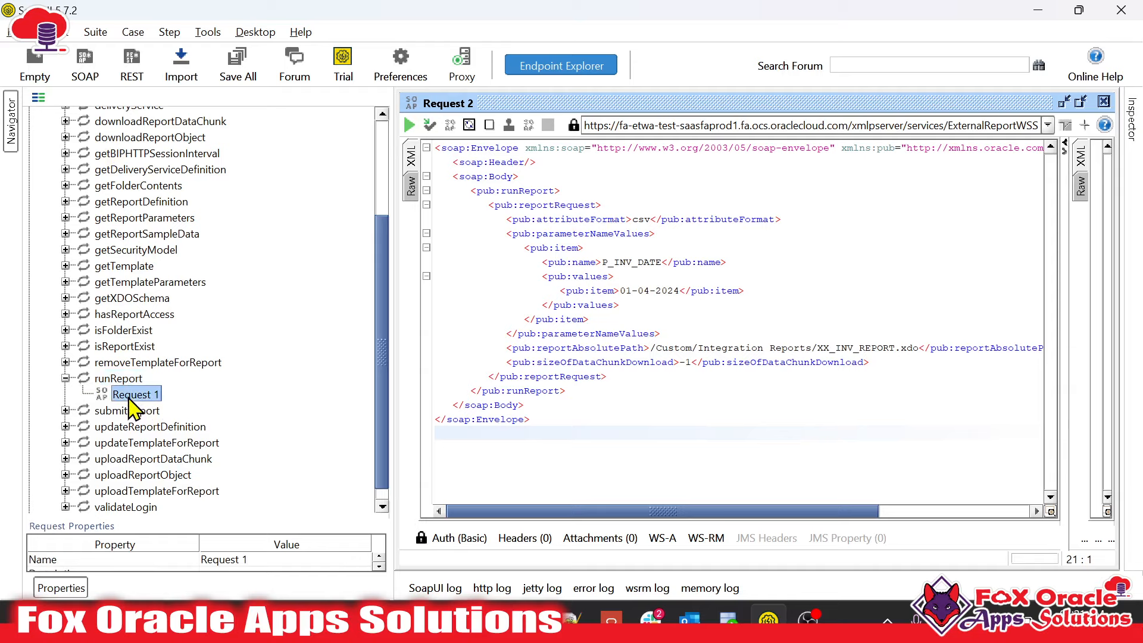
pyautogui.doubleClick(133, 398)
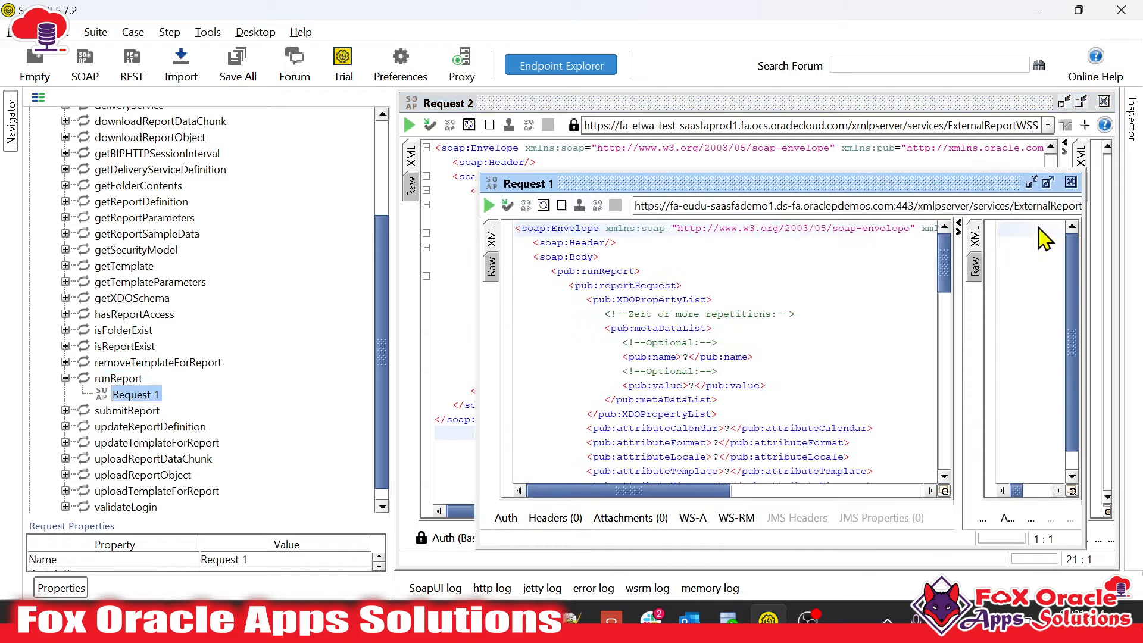
pyautogui.click(1052, 192)
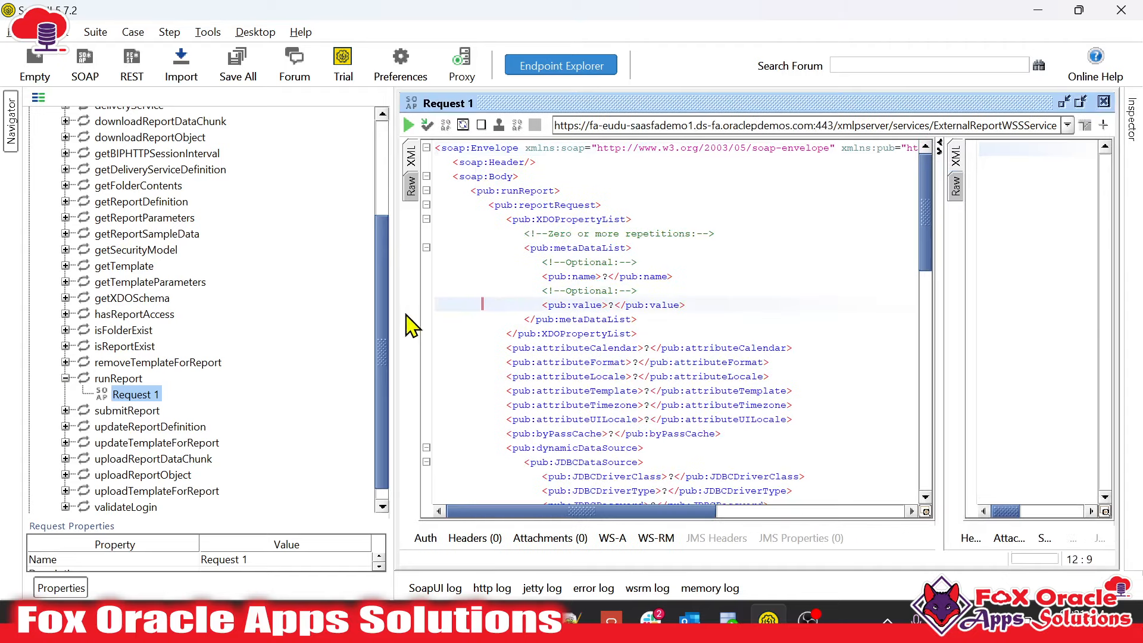
pyautogui.moveTo(390, 314); pyautogui.dragTo(154, 309)
pyautogui.click(550, 349)
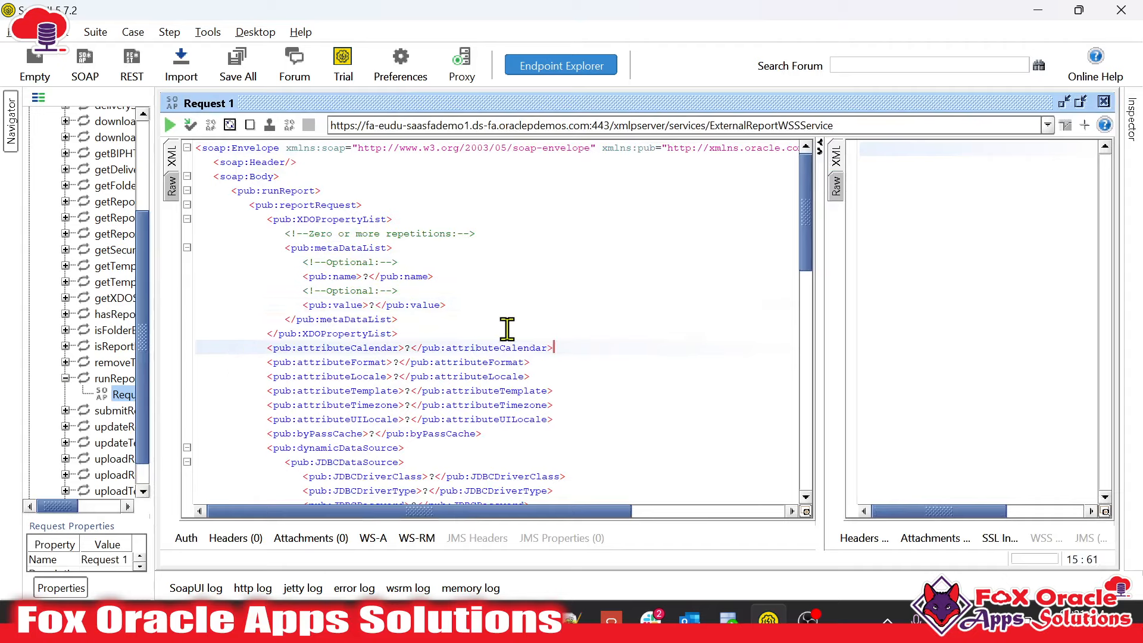
# Review the runReport sample request and delete its whole XDOPropertyList block along with the leftover blank line
pyautogui.scroll(-15, 536, 337)
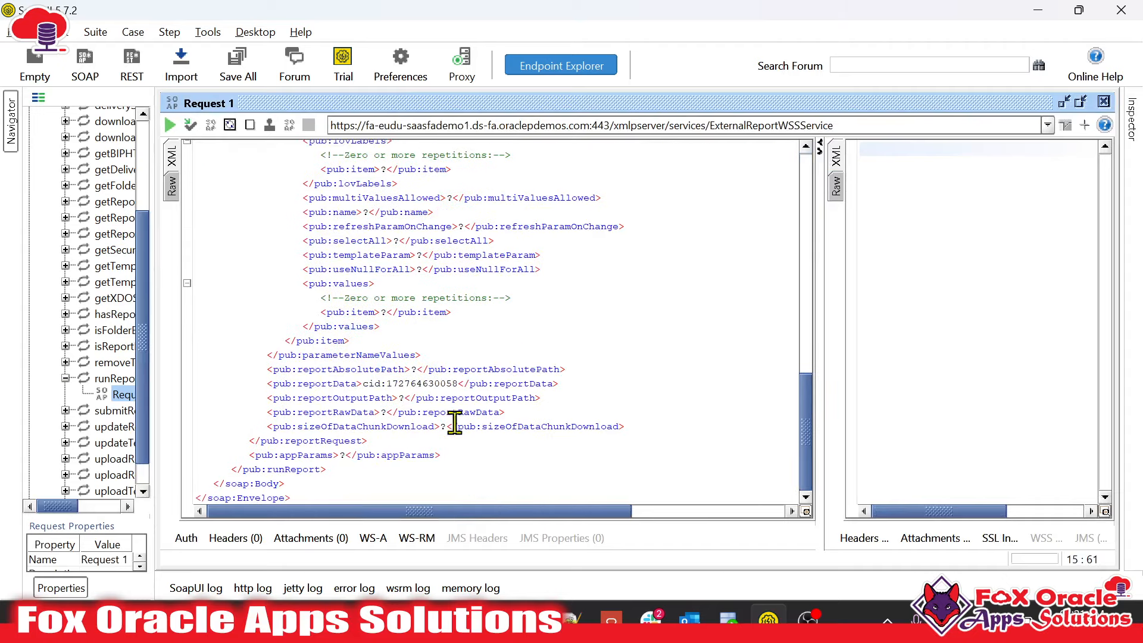
pyautogui.scroll(15, 426, 369)
pyautogui.click(387, 405)
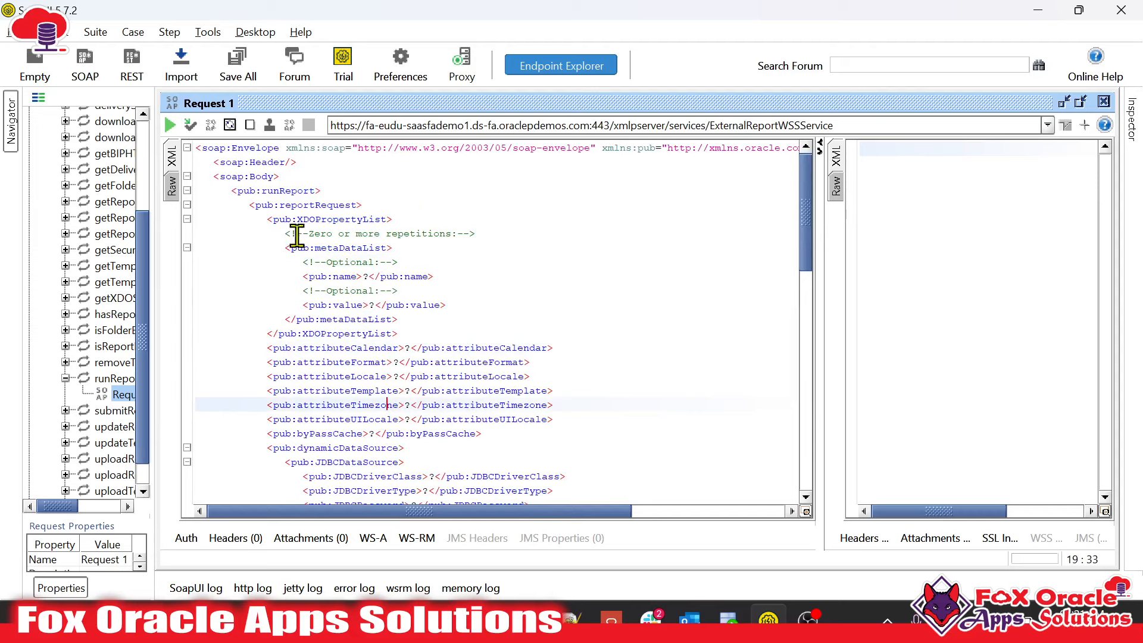
pyautogui.doubleClick(344, 205)
pyautogui.doubleClick(364, 228)
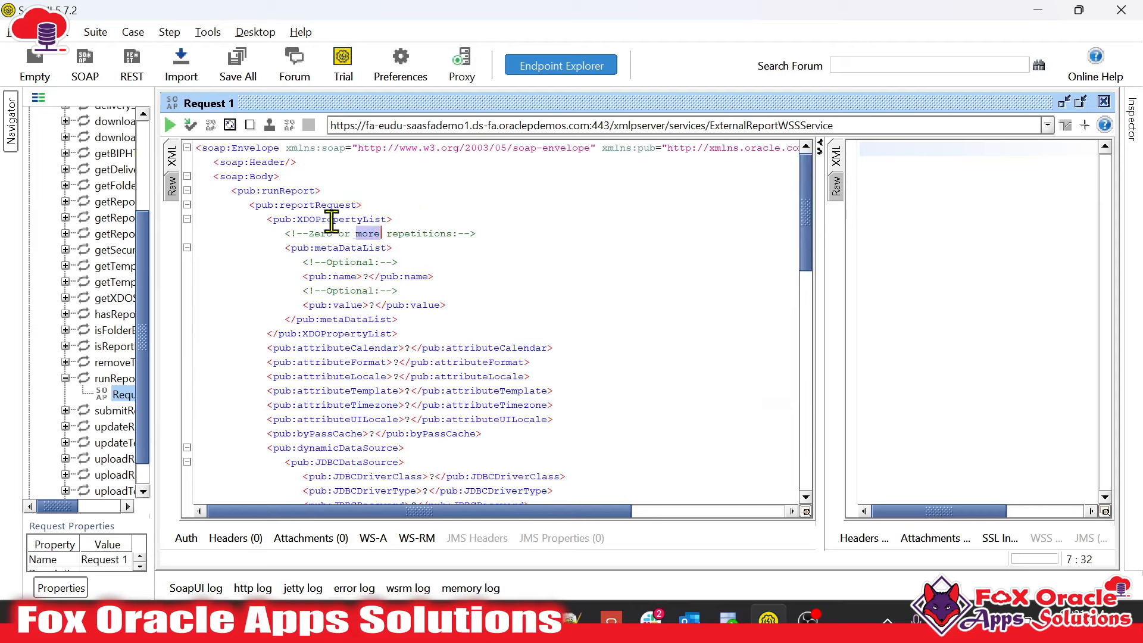
pyautogui.doubleClick(334, 220)
pyautogui.click(393, 216)
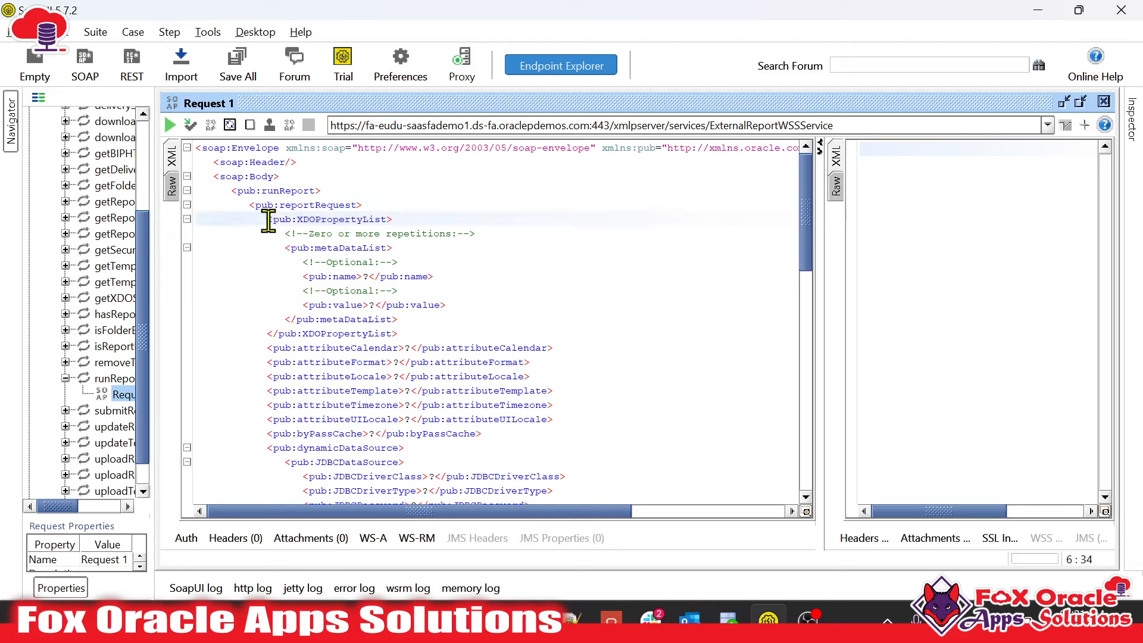
pyautogui.moveTo(268, 221); pyautogui.dragTo(426, 329)
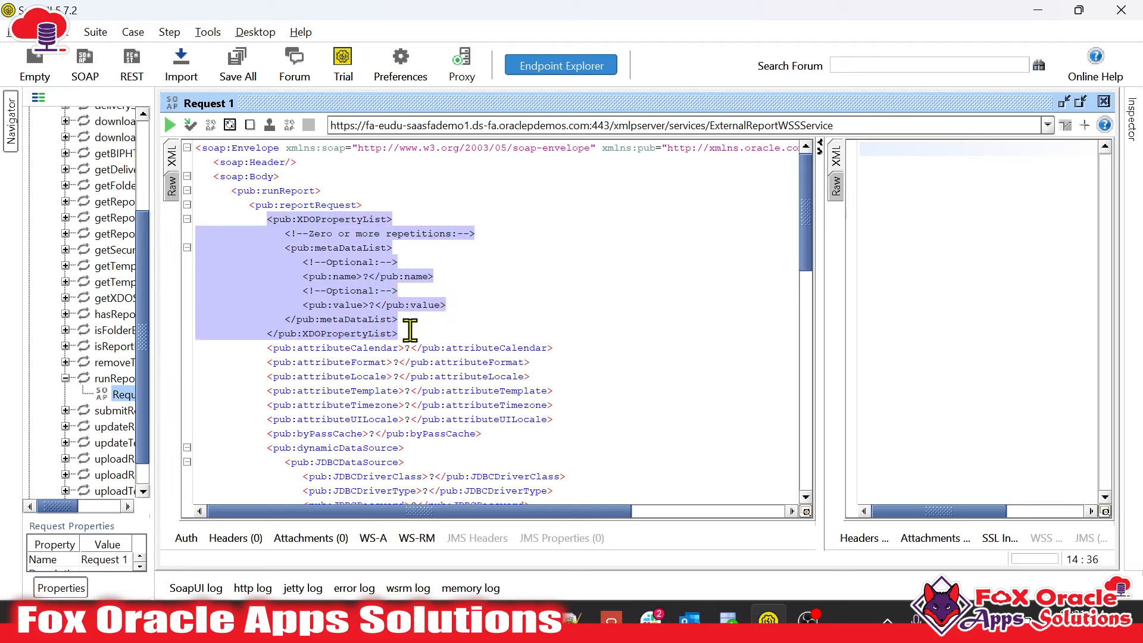
pyautogui.press('Delete')
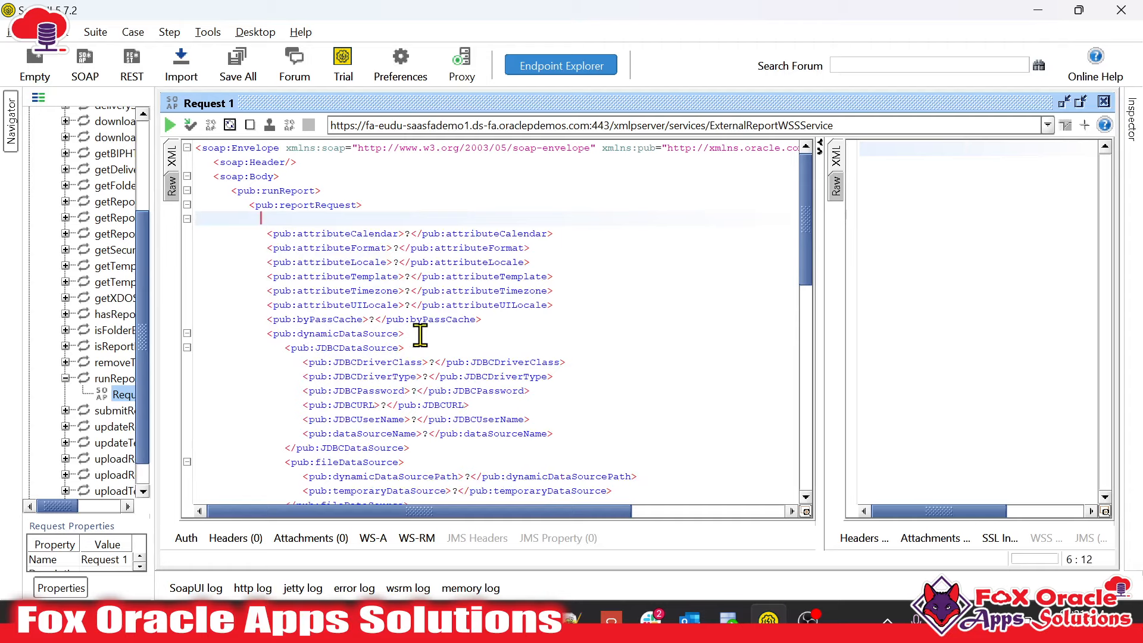
pyautogui.moveTo(406, 202); pyautogui.dragTo(404, 204)
pyautogui.press('BackSpace')
# Examine the attributeCalendar, attributeFormat and attributeLocale elements at the start of the report request
pyautogui.click(381, 216)
pyautogui.click(339, 221)
pyautogui.doubleClick(339, 221)
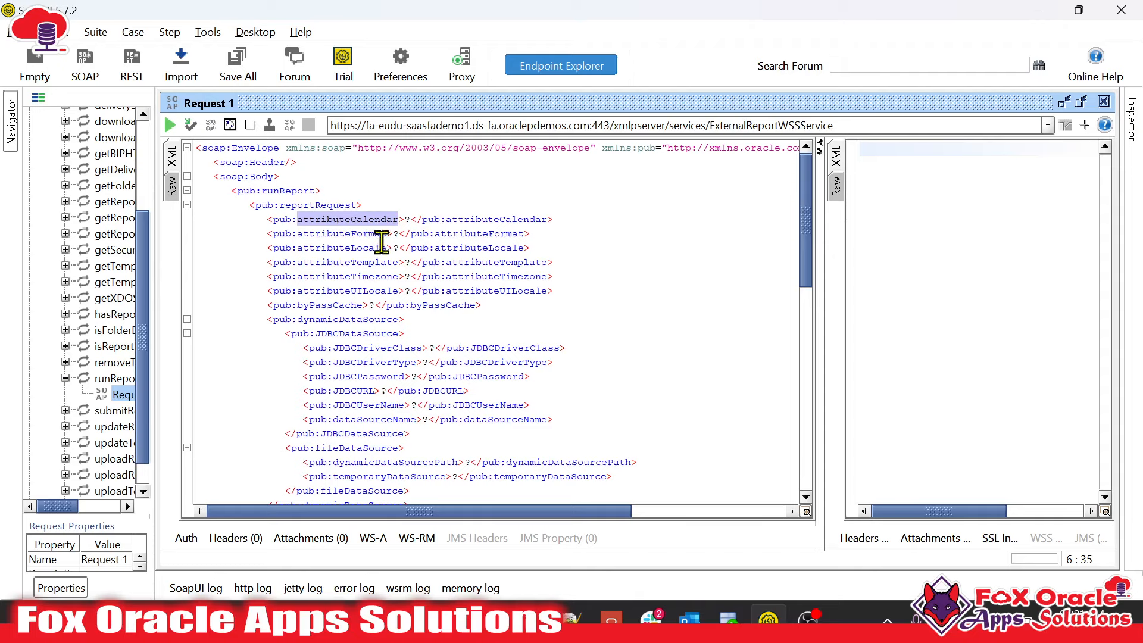
pyautogui.doubleClick(350, 233)
pyautogui.doubleClick(366, 249)
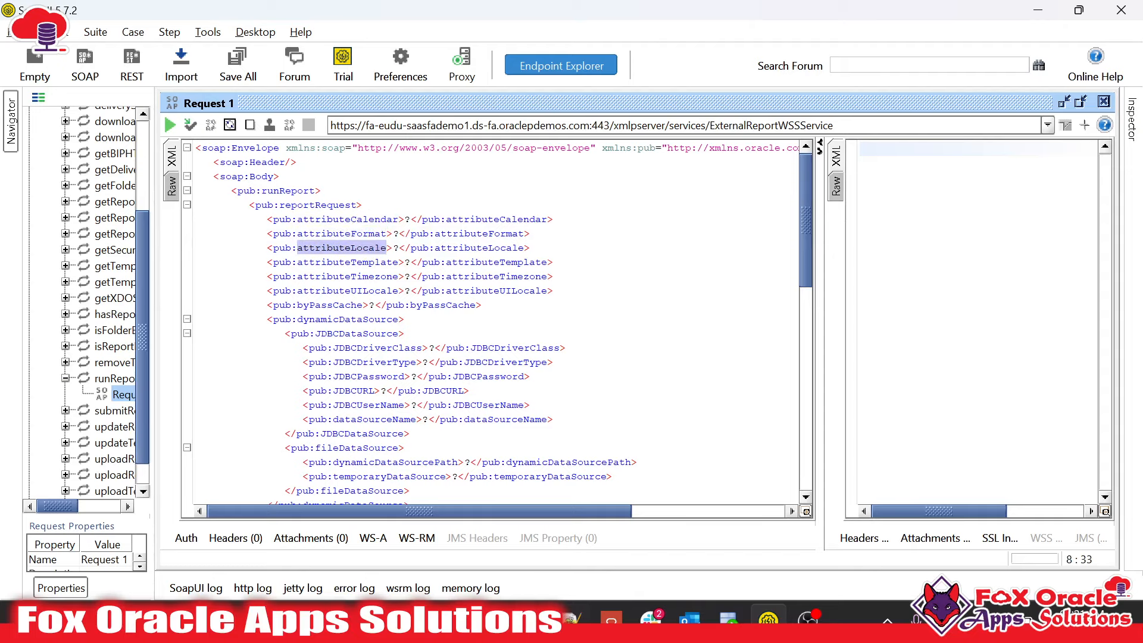
# Check XX_INV_REPORT in the Integration Reports folder of the BI catalog in Chrome and return to the SOAP request
pyautogui.moveTo(450, 619)
pyautogui.click(384, 568)
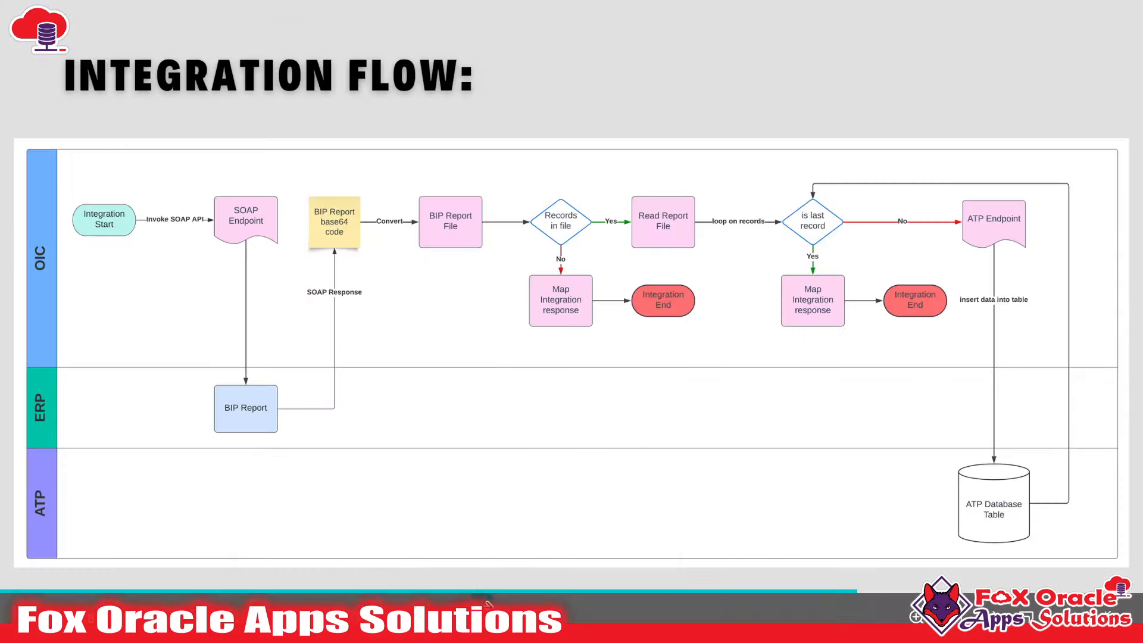
pyautogui.hotkey('alt', 'Tab')
pyautogui.moveTo(456, 619)
pyautogui.click(537, 541)
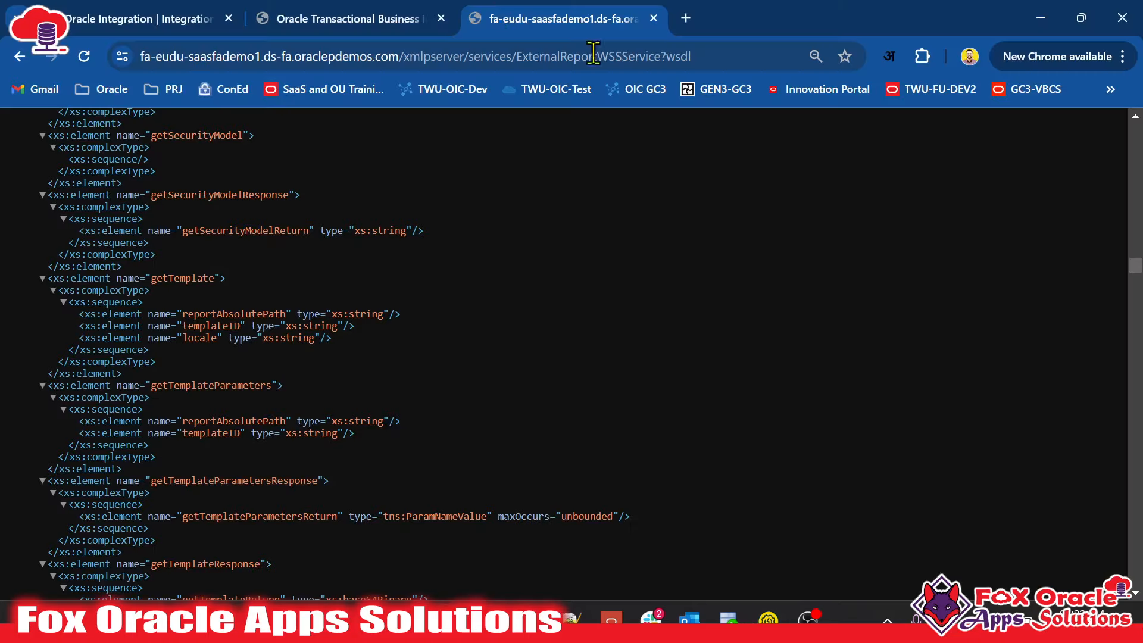
pyautogui.click(423, 13)
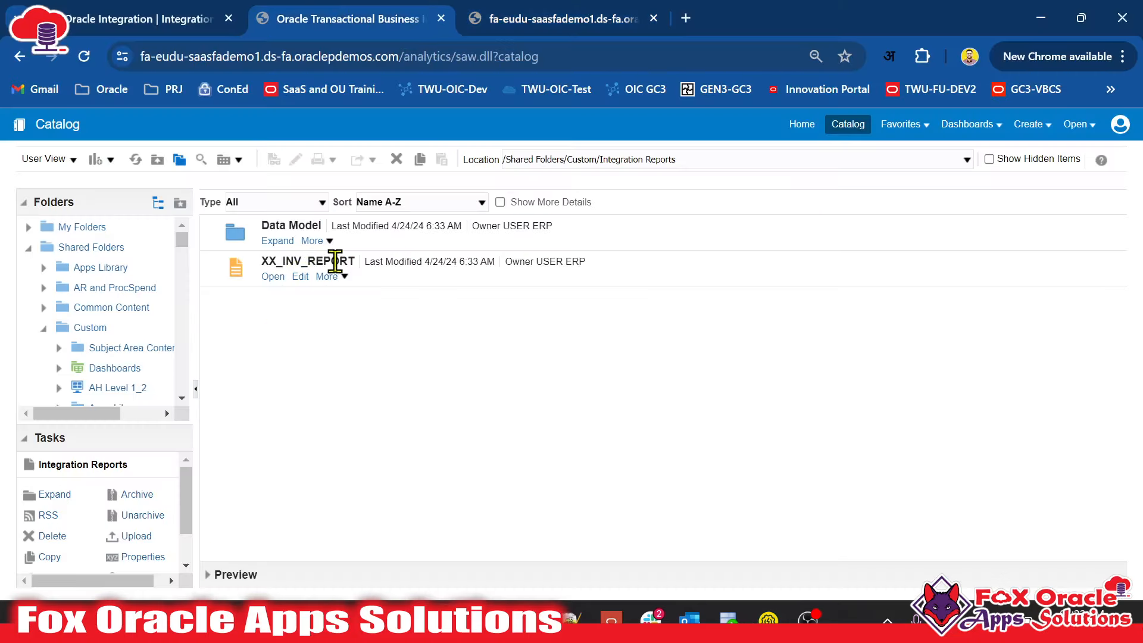
pyautogui.hotkey('alt', 'Tab')
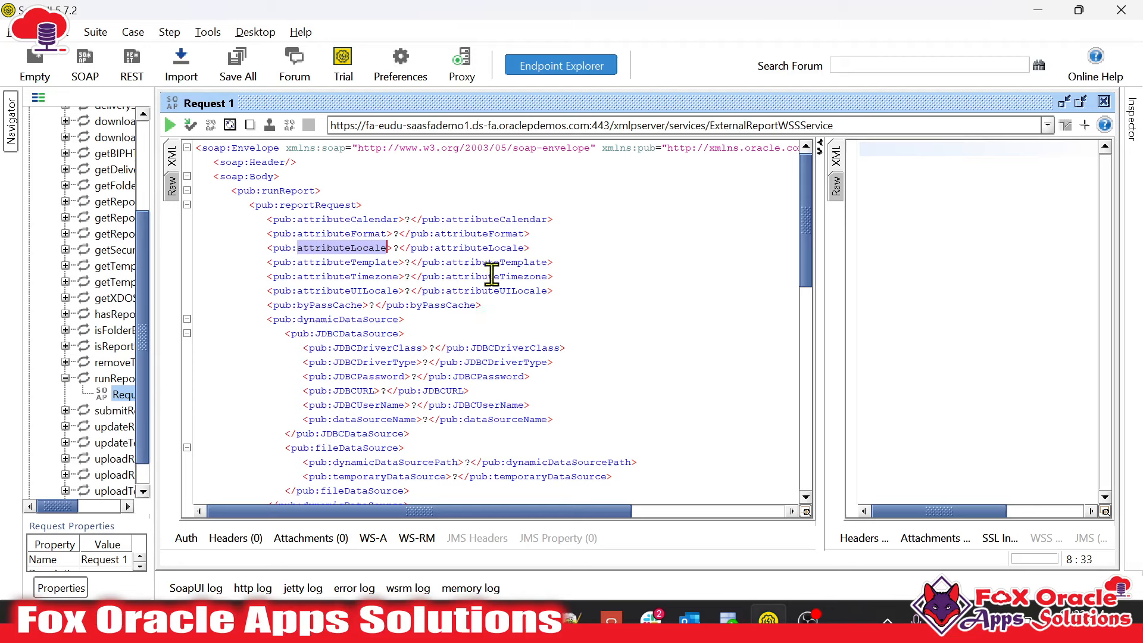
# Delete the attributeCalendar line from the report request and set attributeFormat to xml
pyautogui.click(408, 238)
pyautogui.moveTo(382, 208); pyautogui.dragTo(607, 222)
pyautogui.press('Delete')
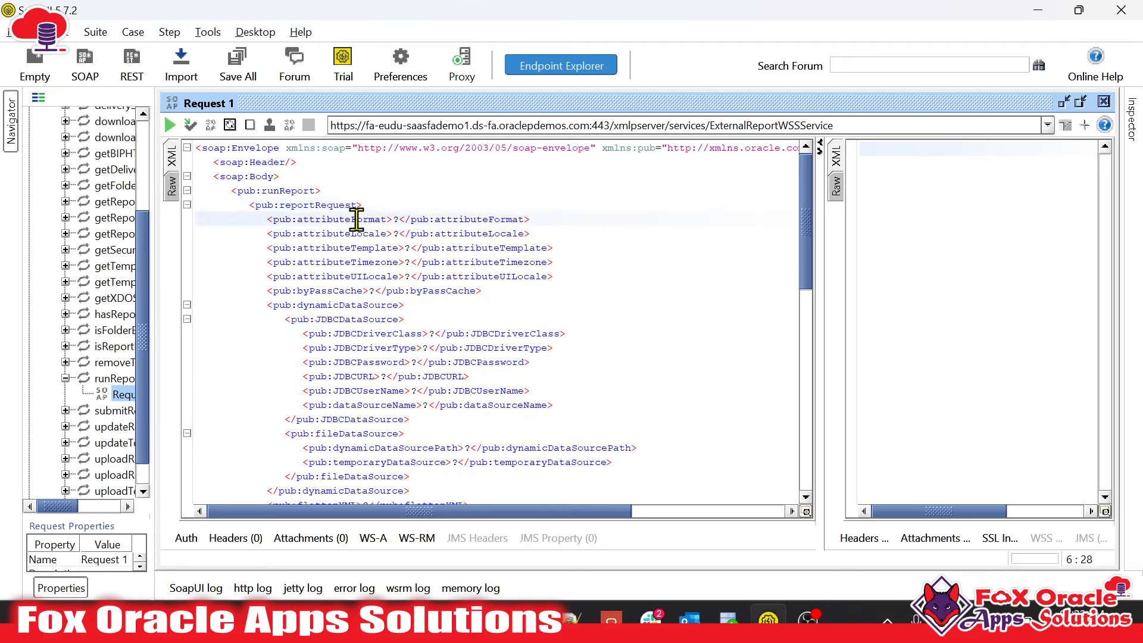
pyautogui.doubleClick(369, 219)
pyautogui.click(397, 215)
pyautogui.press('BackSpace')
pyautogui.write('xml')
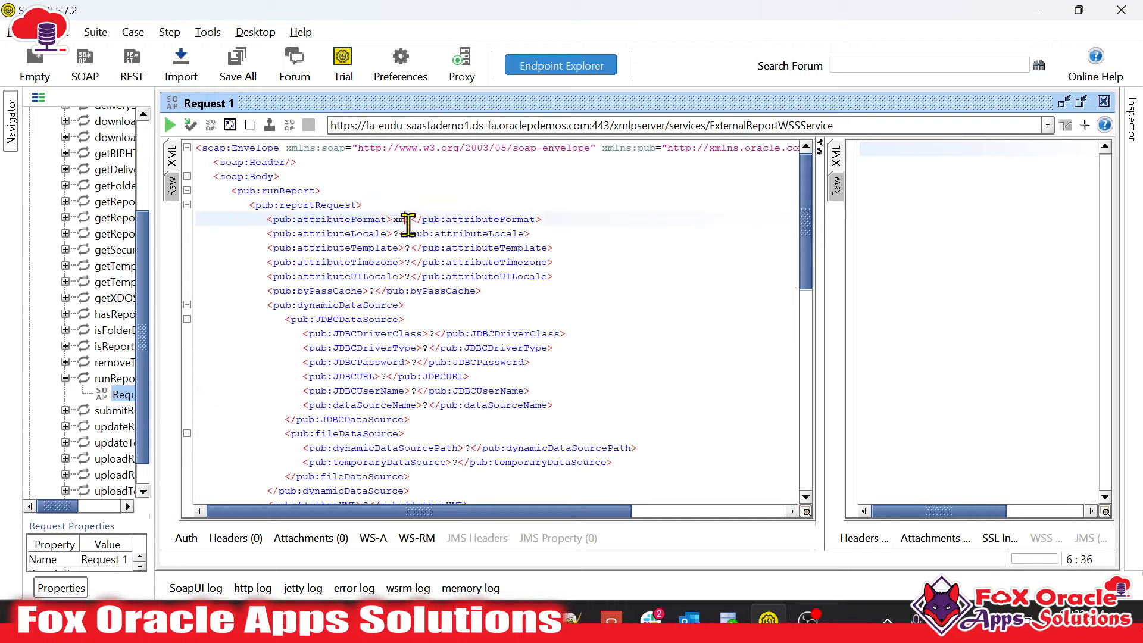
# In Chrome, open XX_INV_REPORT for editing, check its layout's output formats in list view, and return to attributeFormat in SoapUI
pyautogui.hotkey('alt', 'Tab')
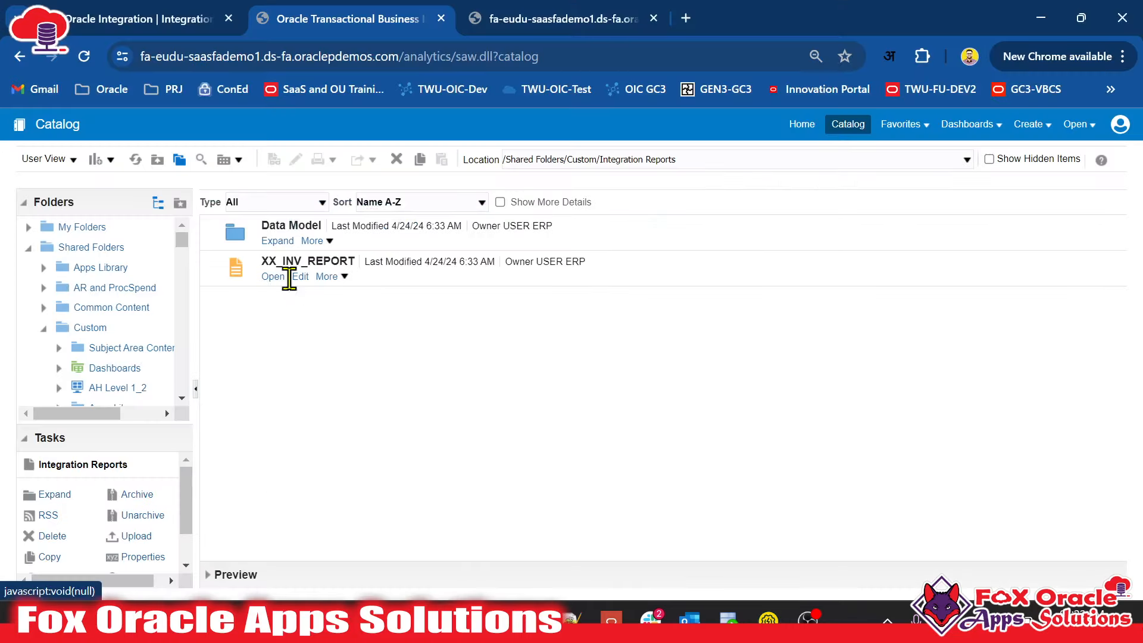
pyautogui.click(300, 276)
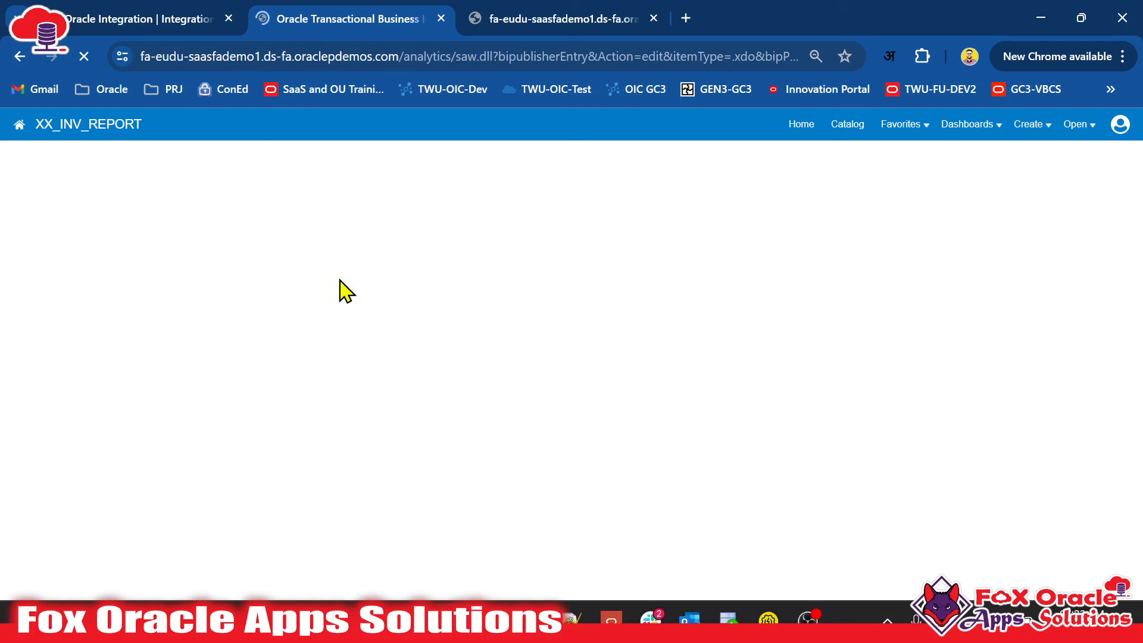
pyautogui.click(1064, 202)
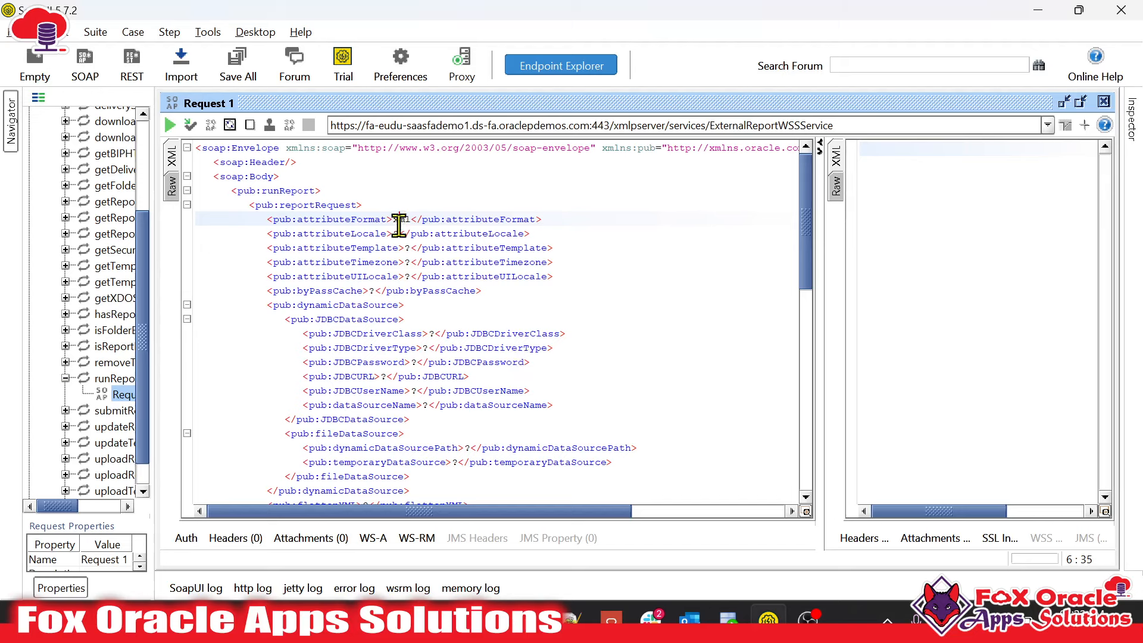
pyautogui.doubleClick(401, 220)
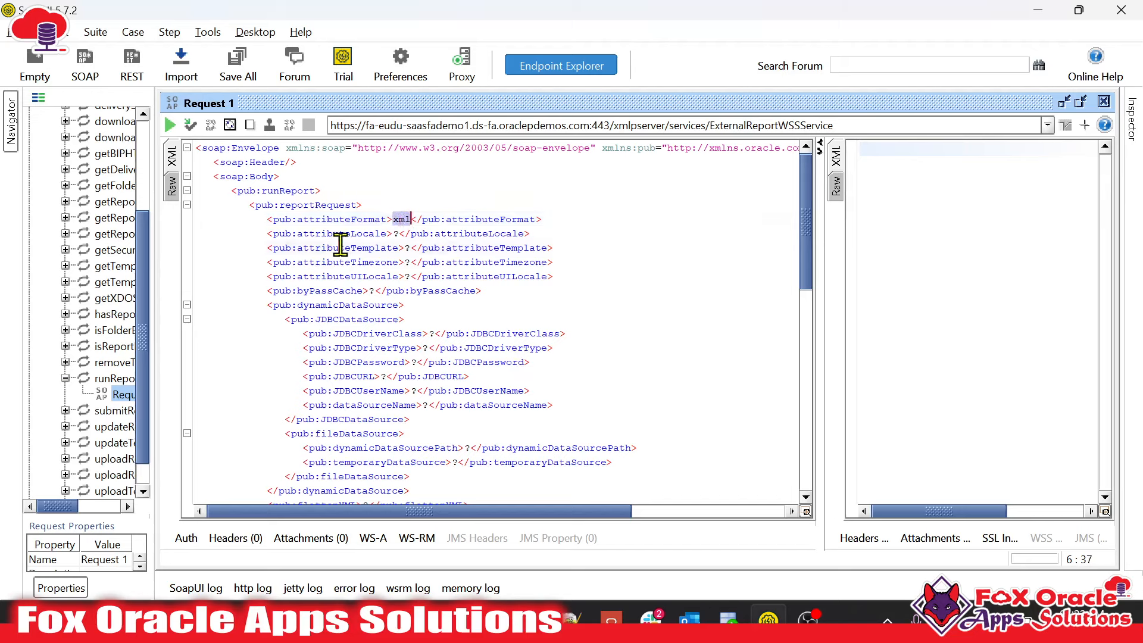
# Delete the lines from attributeLocale through byPassCache below attributeFormat
pyautogui.click(353, 290)
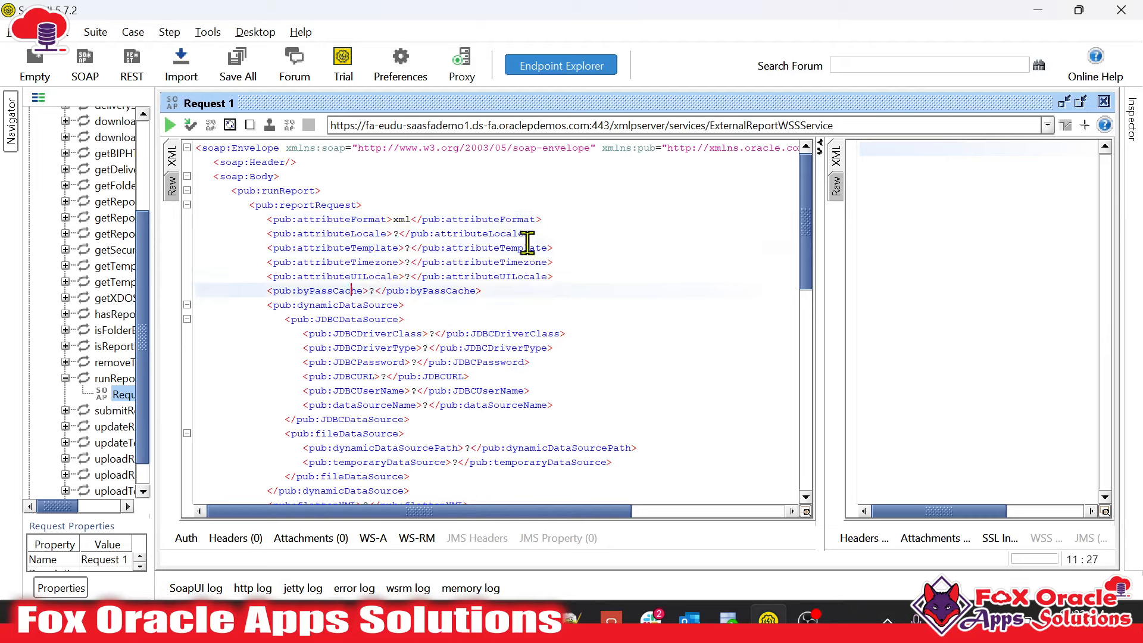
pyautogui.moveTo(560, 224); pyautogui.dragTo(595, 290)
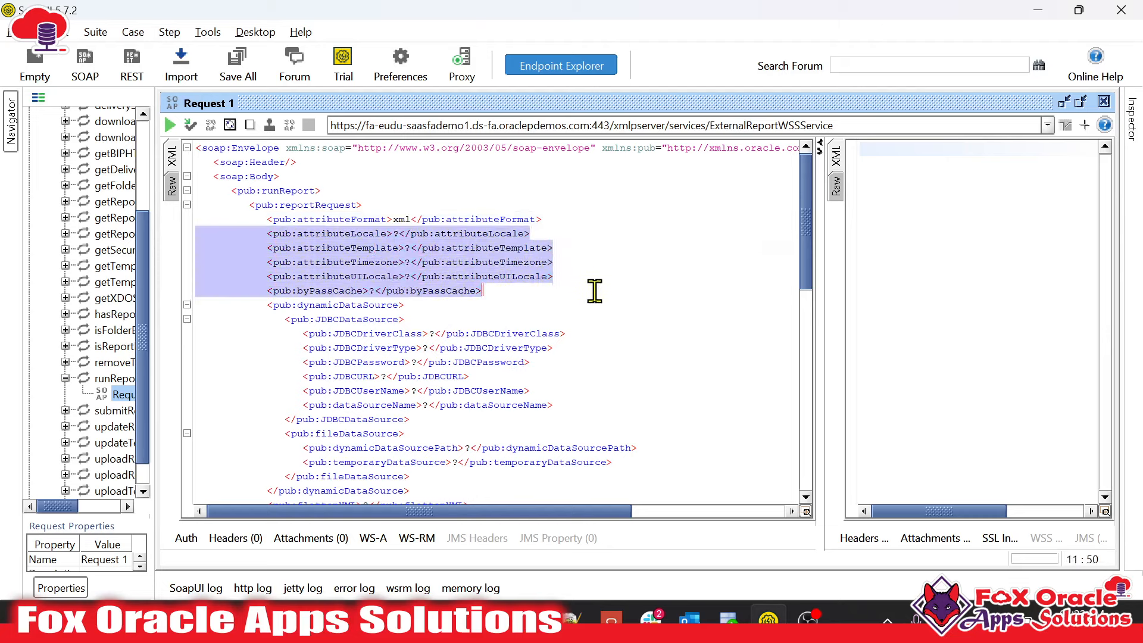
pyautogui.click(375, 291)
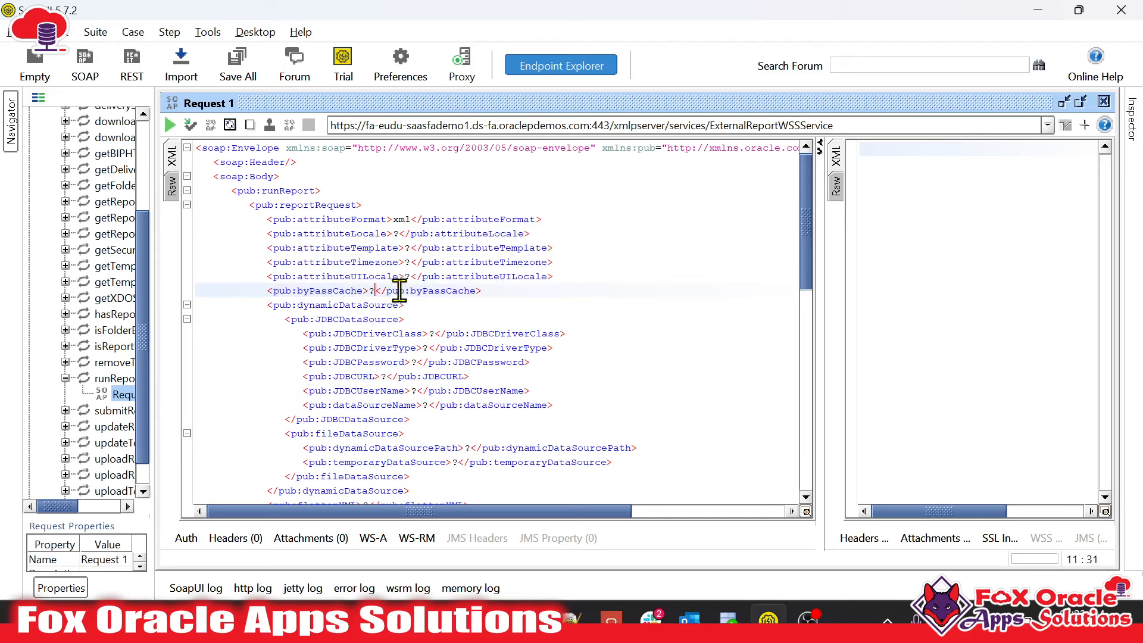
pyautogui.moveTo(561, 222); pyautogui.dragTo(590, 290)
pyautogui.press('Delete')
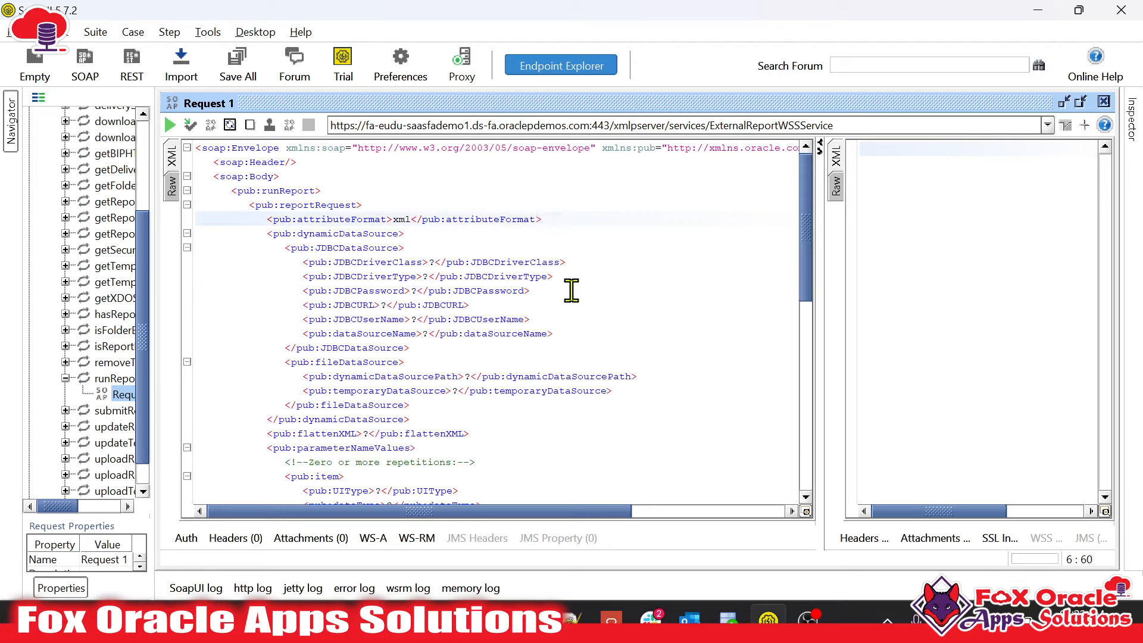
# Delete the whole dynamicDataSource block together with the leftover blank line and the flattenXML element
pyautogui.click(407, 235)
pyautogui.doubleClick(358, 235)
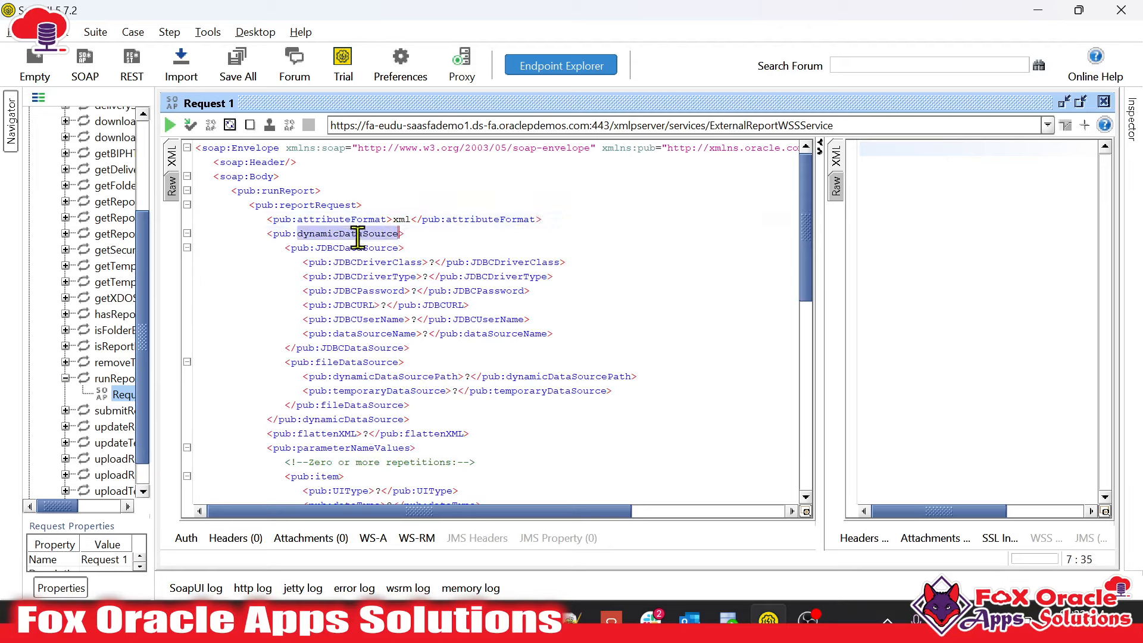
pyautogui.click(267, 234)
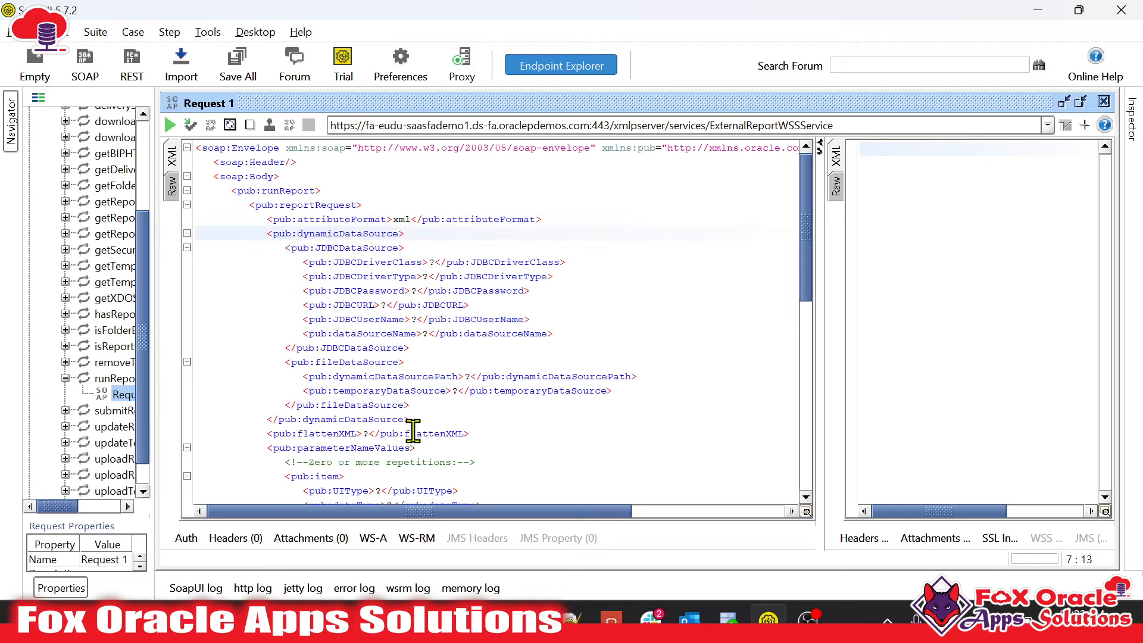
pyautogui.keyDown('shift'); pyautogui.click(441, 412); pyautogui.keyUp('shift')
pyautogui.press('Delete')
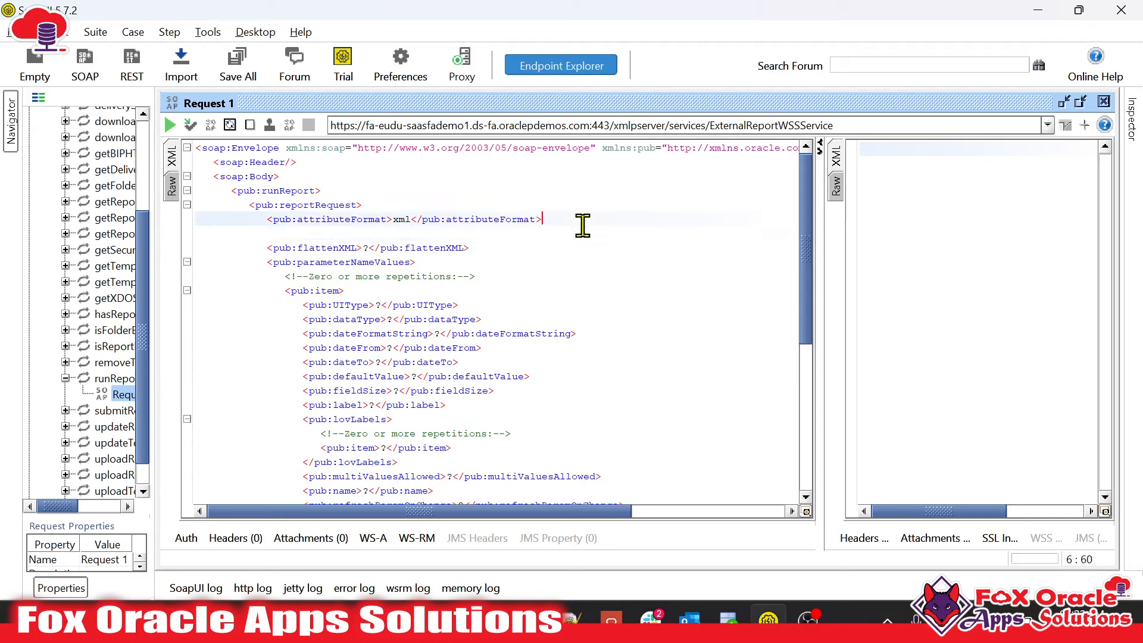
pyautogui.moveTo(582, 222); pyautogui.dragTo(583, 251)
pyautogui.press('Delete')
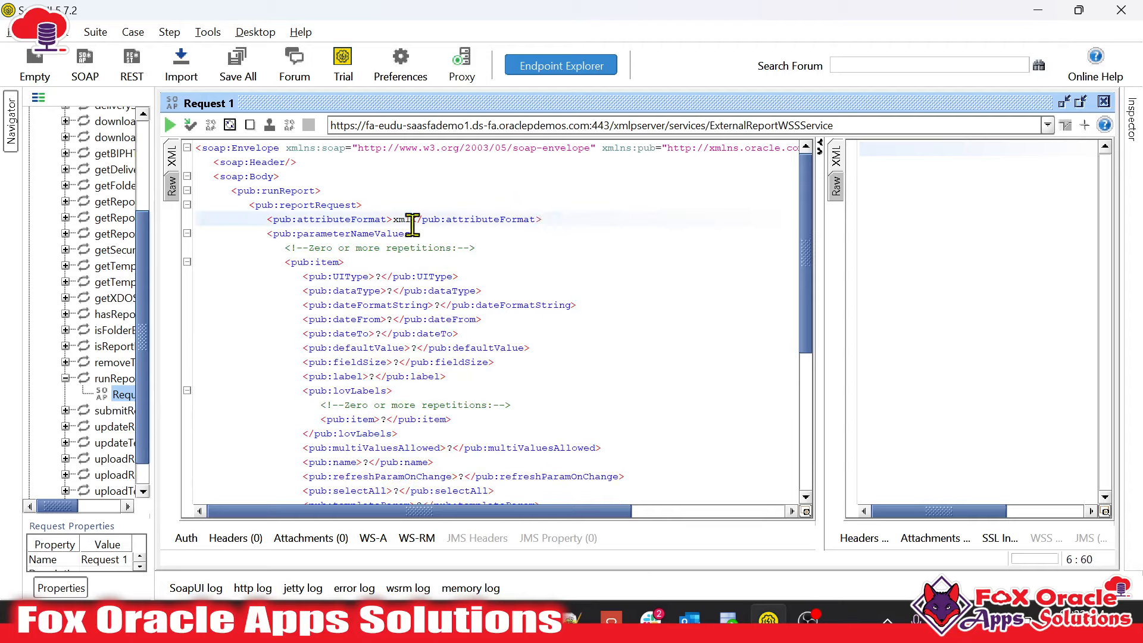
# Examine the parameterNameValues section, its repetition comment and the full extent of its item block
pyautogui.doubleClick(364, 234)
pyautogui.click(369, 234)
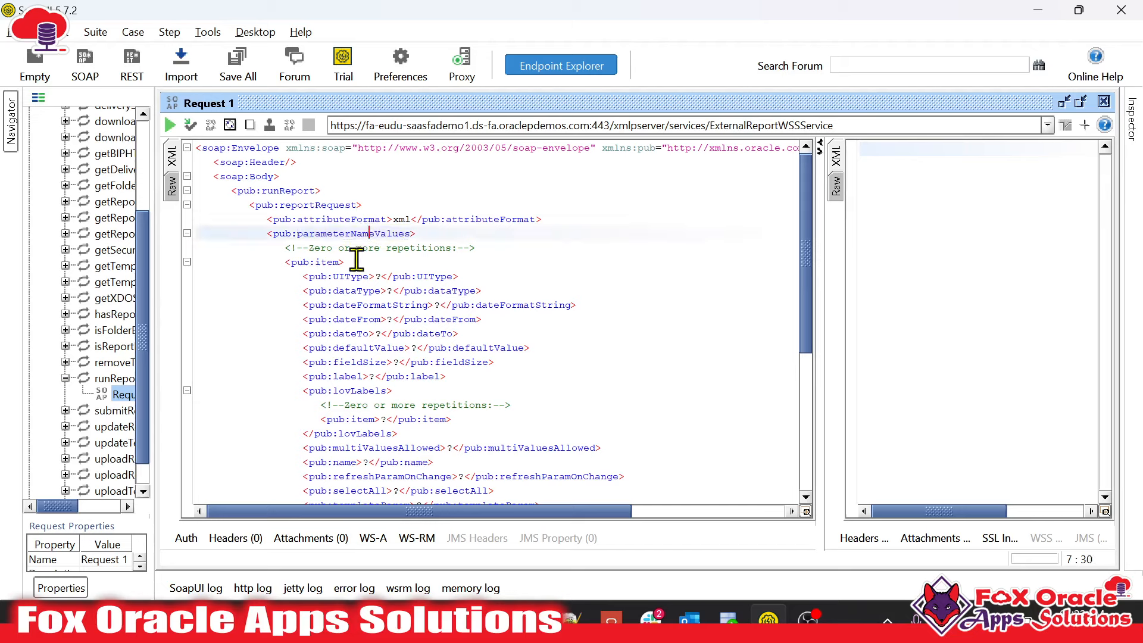
pyautogui.moveTo(303, 248); pyautogui.dragTo(463, 252)
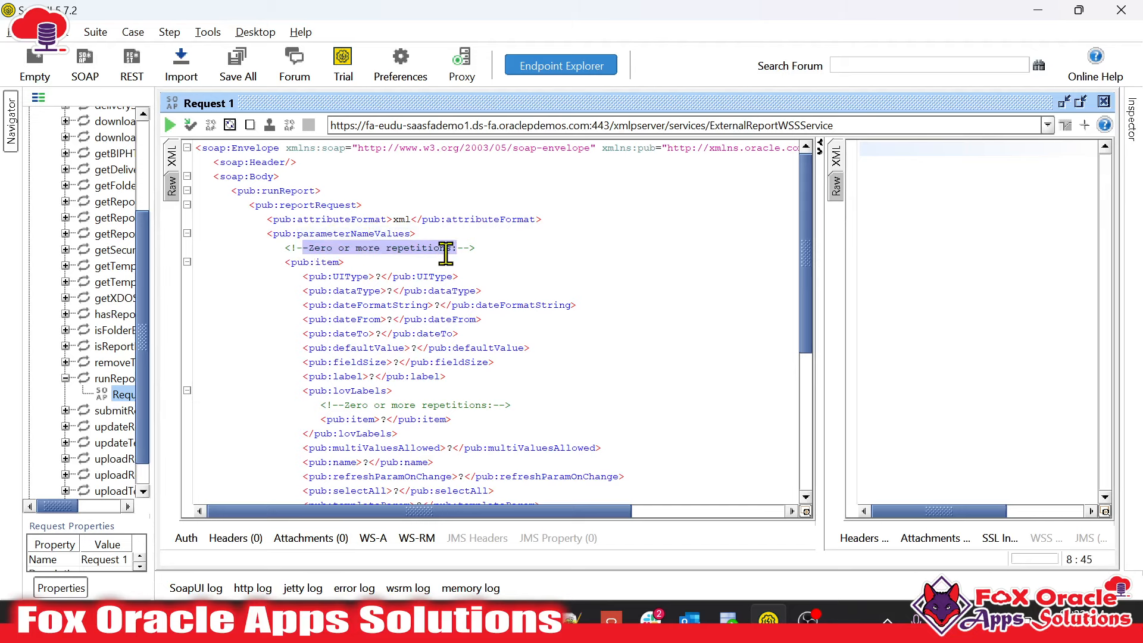
pyautogui.click(445, 252)
pyautogui.click(290, 261)
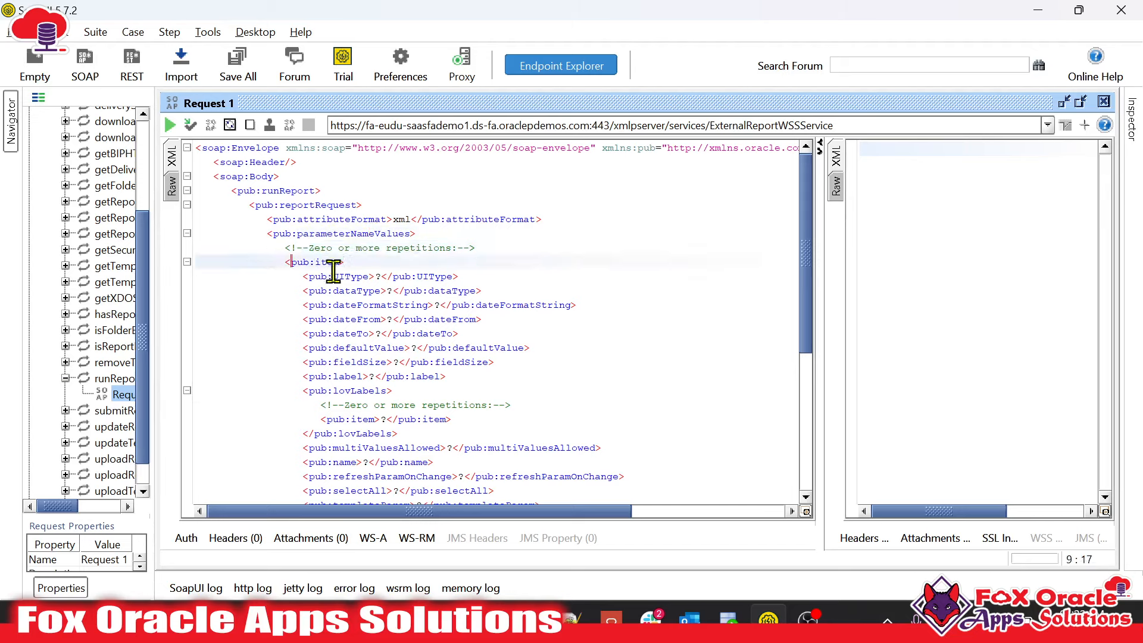
pyautogui.scroll(-5, 325, 297)
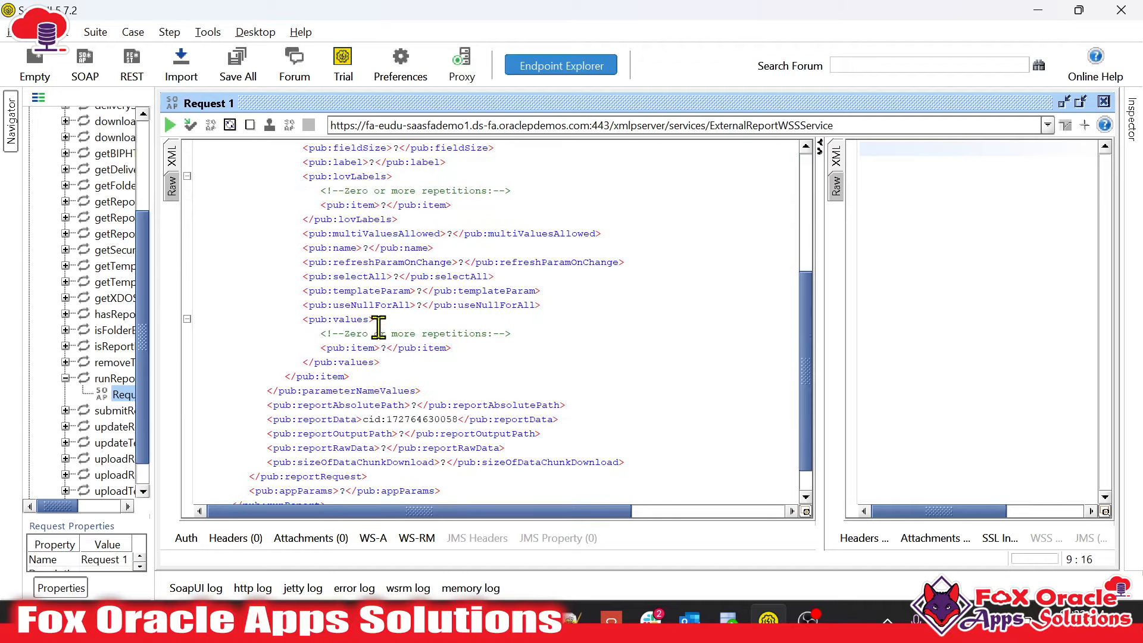
pyautogui.moveTo(365, 381); pyautogui.dragTo(321, 222)
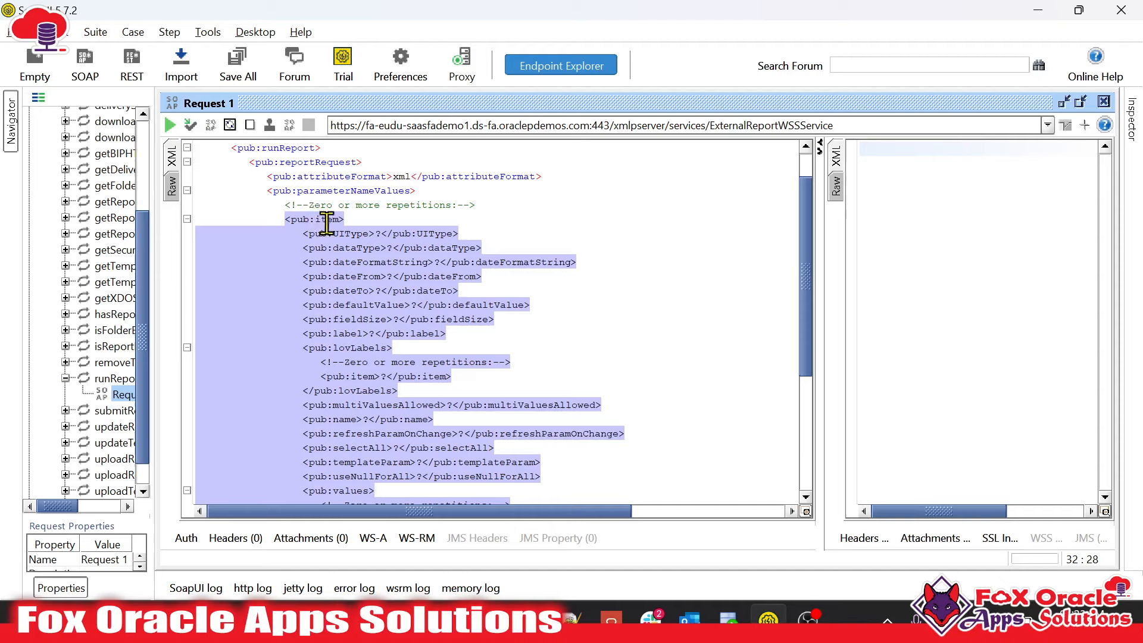
pyautogui.scroll(-1, 351, 384)
pyautogui.scroll(1, 351, 383)
pyautogui.click(403, 262)
pyautogui.click(345, 219)
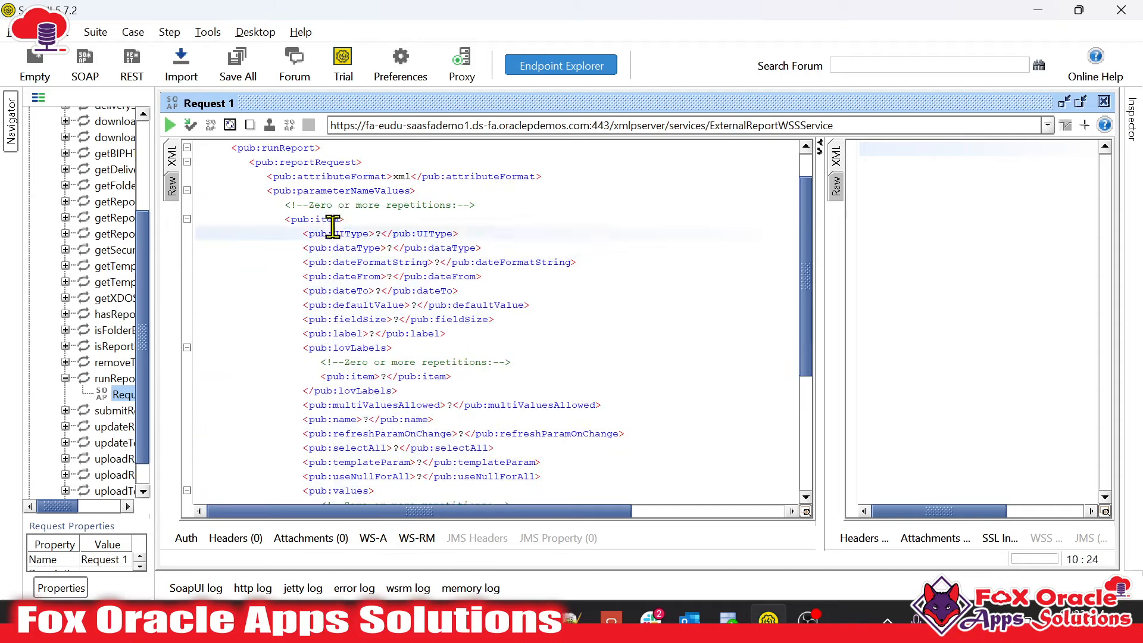
pyautogui.doubleClick(329, 220)
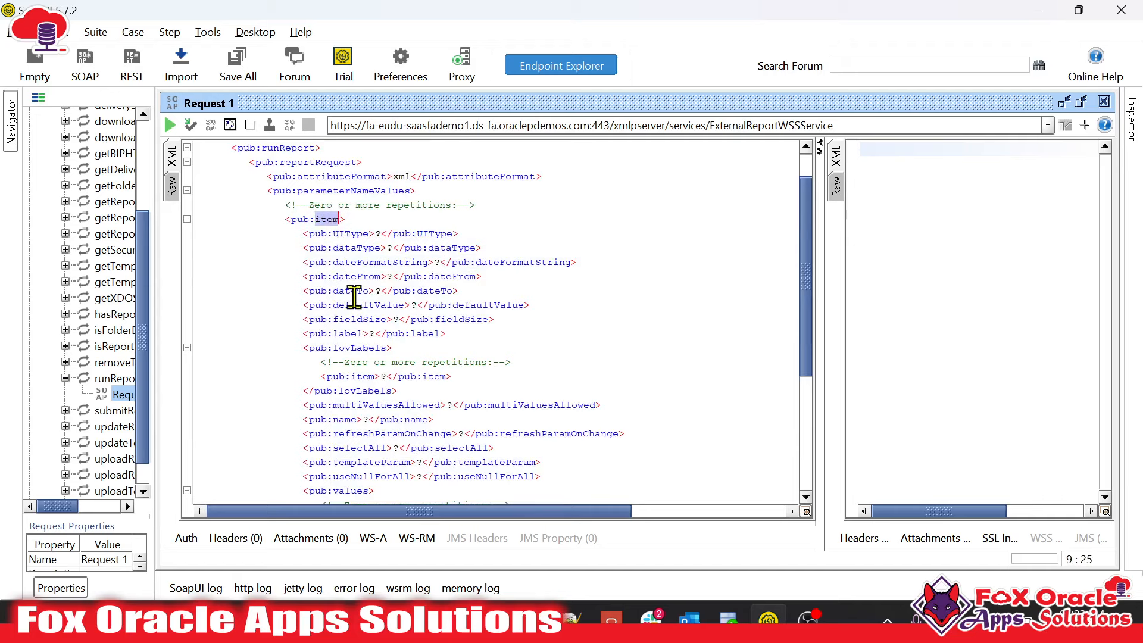
# Copy the parameter name P_INV_DATE from the Notepad++ notes and paste it as the value of the item's name element
pyautogui.click(368, 419)
pyautogui.hotkey('alt', 'Tab')
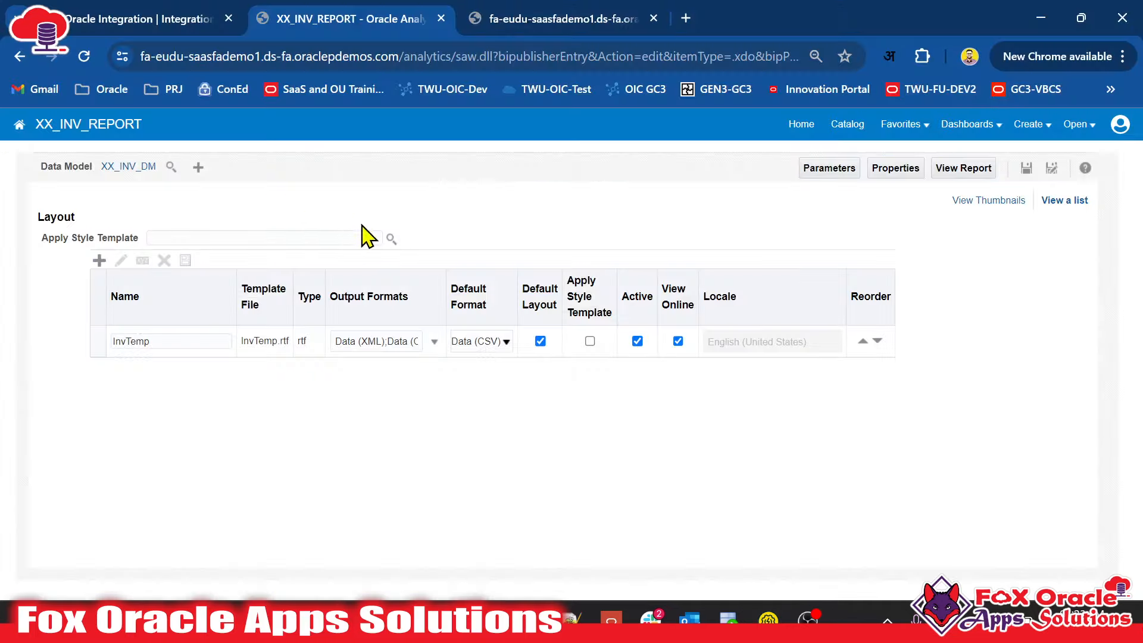
pyautogui.hotkey('alt', 'Tab')
pyautogui.hotkey('alt', 'Tab')
pyautogui.hotkey('alt', 'Tab')
pyautogui.hotkey('alt', 'Tab')
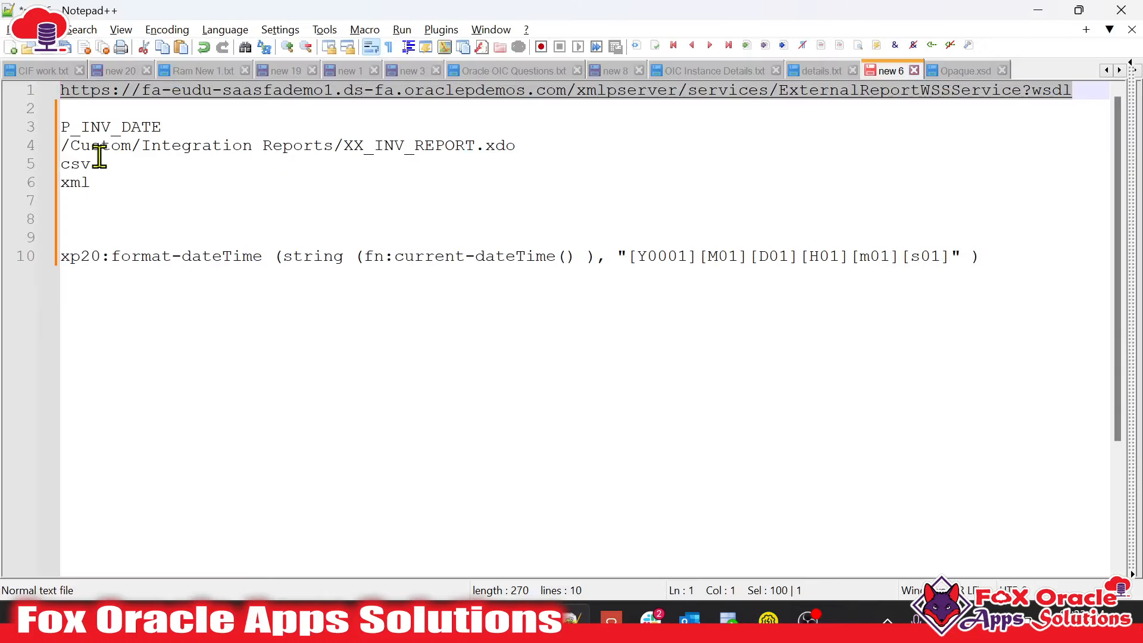
pyautogui.doubleClick(122, 128)
pyautogui.hotkey('ctrl', 'c')
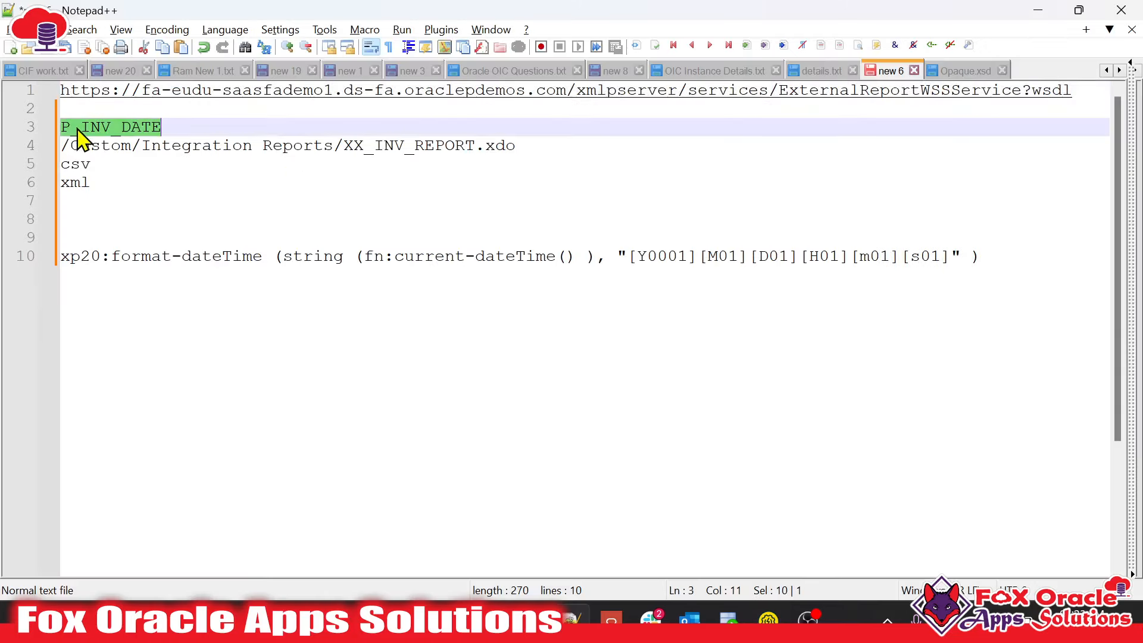
pyautogui.hotkey('alt', 'Tab')
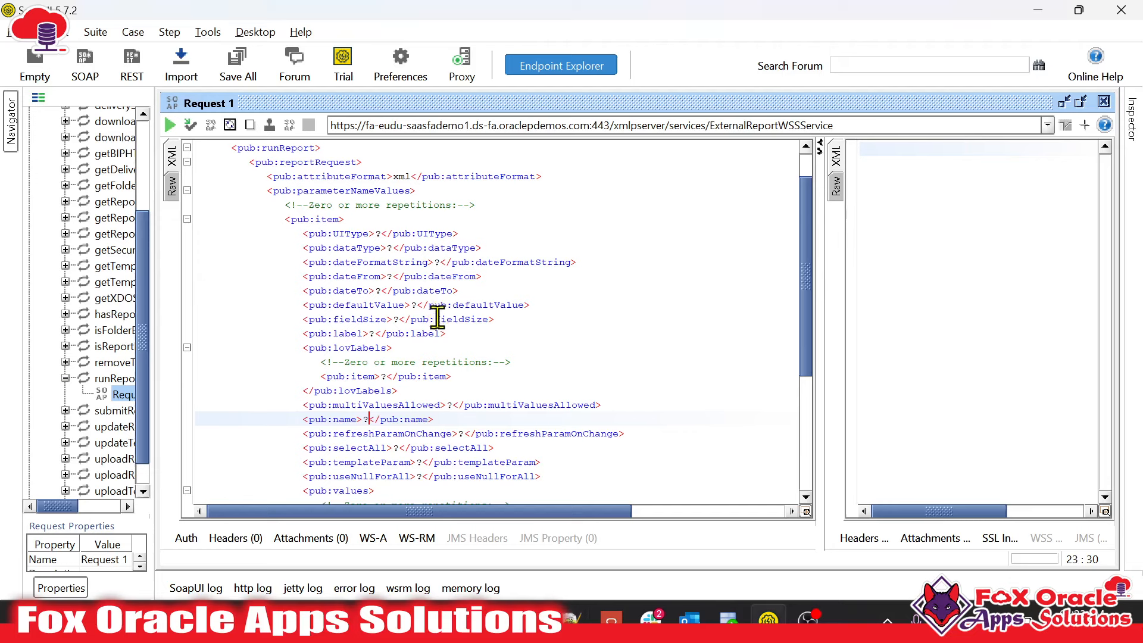
pyautogui.doubleClick(366, 419)
pyautogui.hotkey('ctrl', 'v')
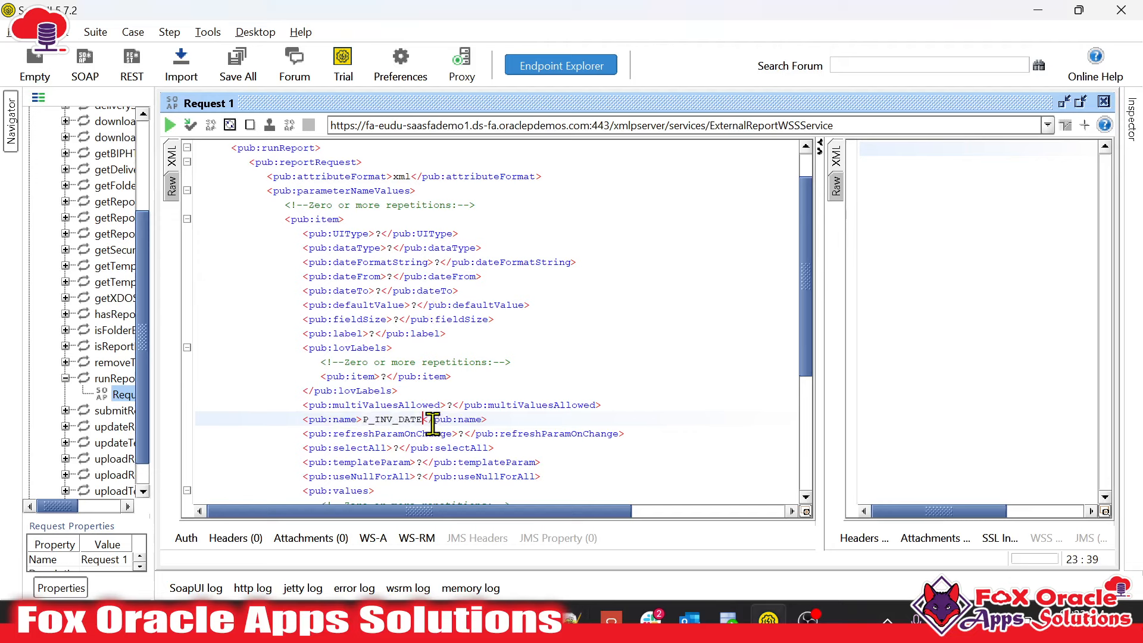
# Set the item inside the P_INV_DATE parameter's values block to 01-04-2024
pyautogui.scroll(-1, 417, 417)
pyautogui.scroll(-2, 401, 375)
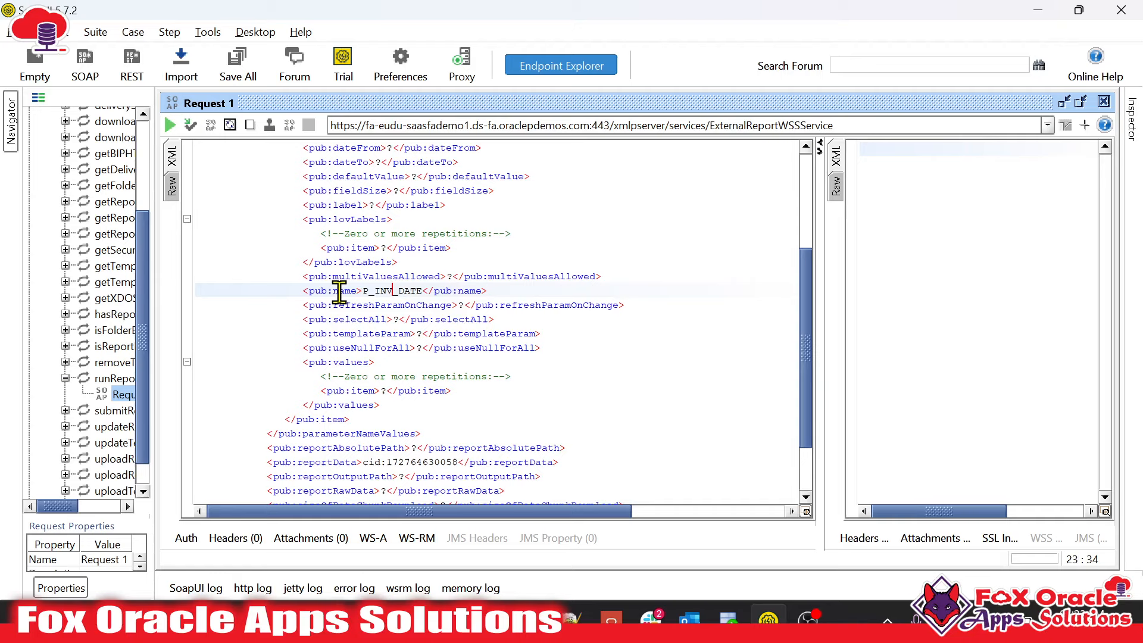
pyautogui.doubleClick(352, 362)
pyautogui.scroll(-2, 385, 374)
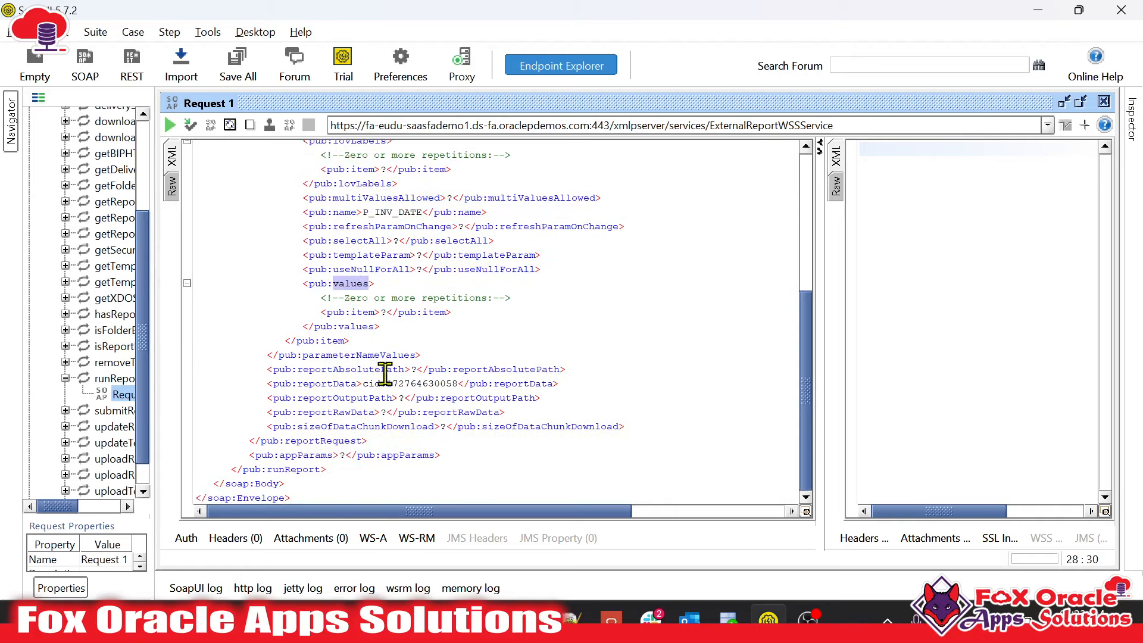
pyautogui.doubleClick(356, 314)
pyautogui.moveTo(381, 312); pyautogui.dragTo(388, 312)
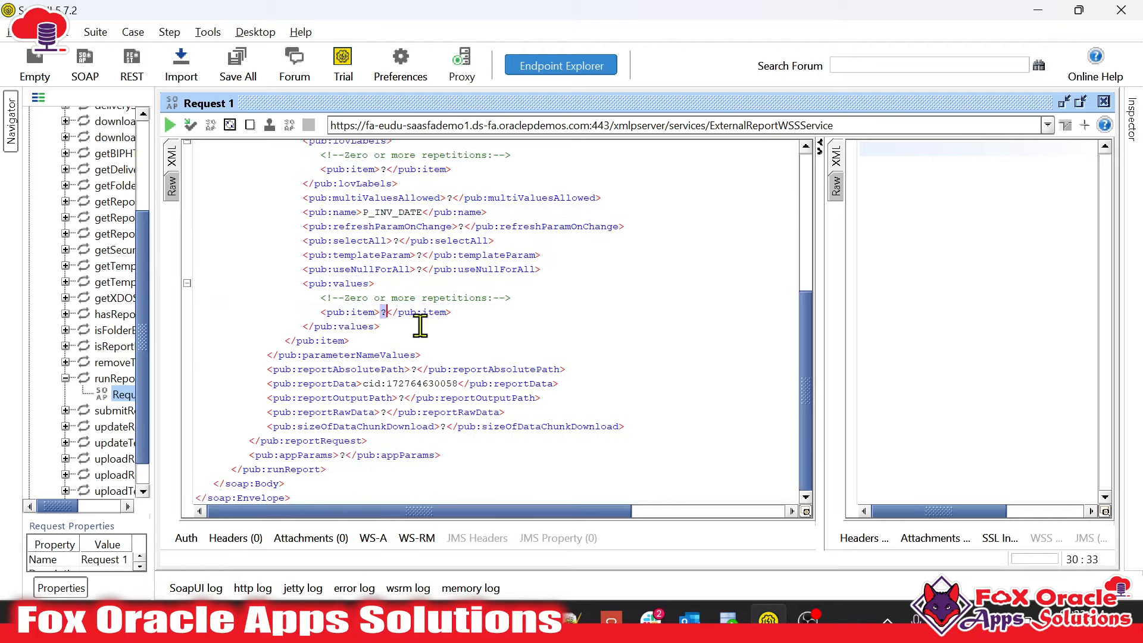
pyautogui.hotkey('alt', 'Tab')
pyautogui.hotkey('alt', 'Tab')
pyautogui.write('01-')
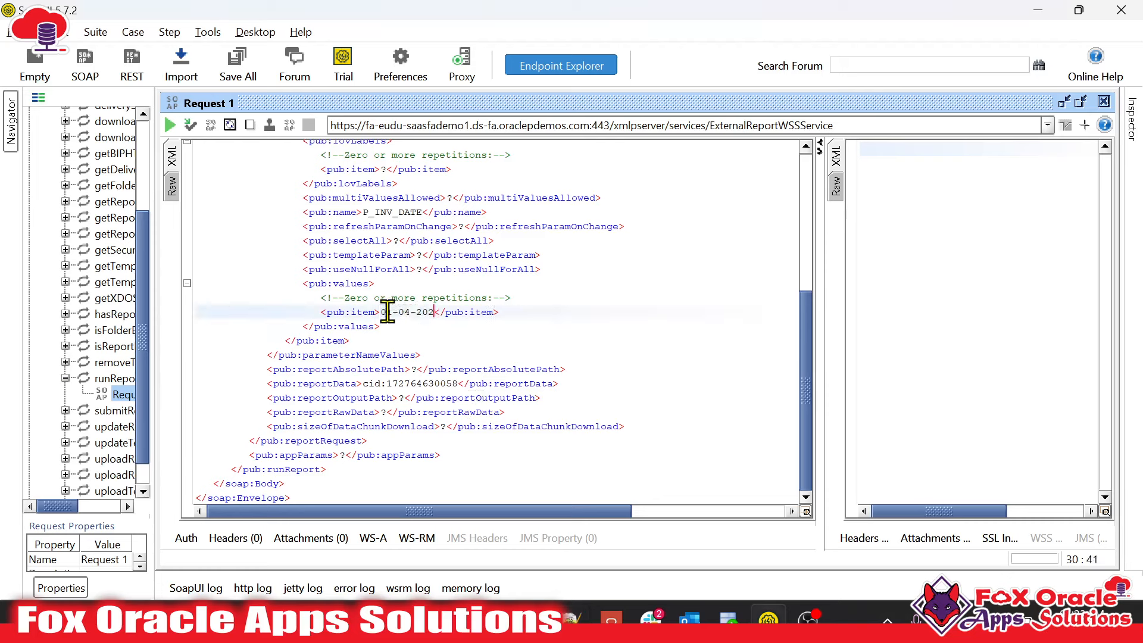
# Delete the "Zero or more repetitions" comment line inside the values block
pyautogui.click(421, 312)
pyautogui.moveTo(319, 298); pyautogui.dragTo(351, 297)
pyautogui.moveTo(370, 311); pyautogui.dragTo(326, 306)
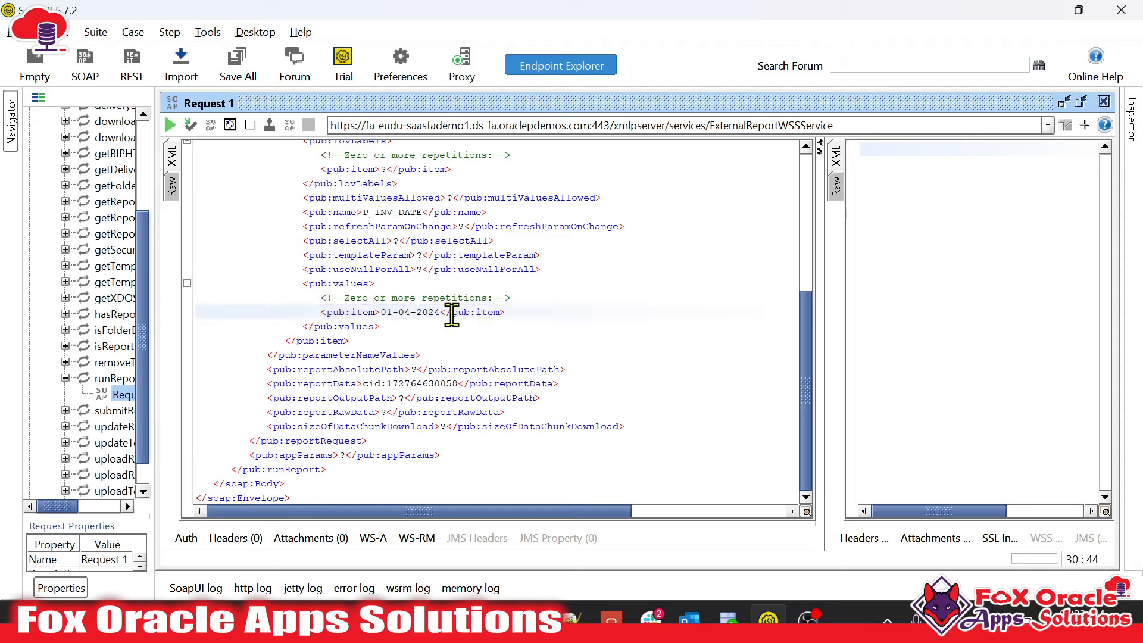
pyautogui.click(409, 312)
pyautogui.tripleClick(518, 297)
pyautogui.press('BackSpace')
pyautogui.press('BackSpace')
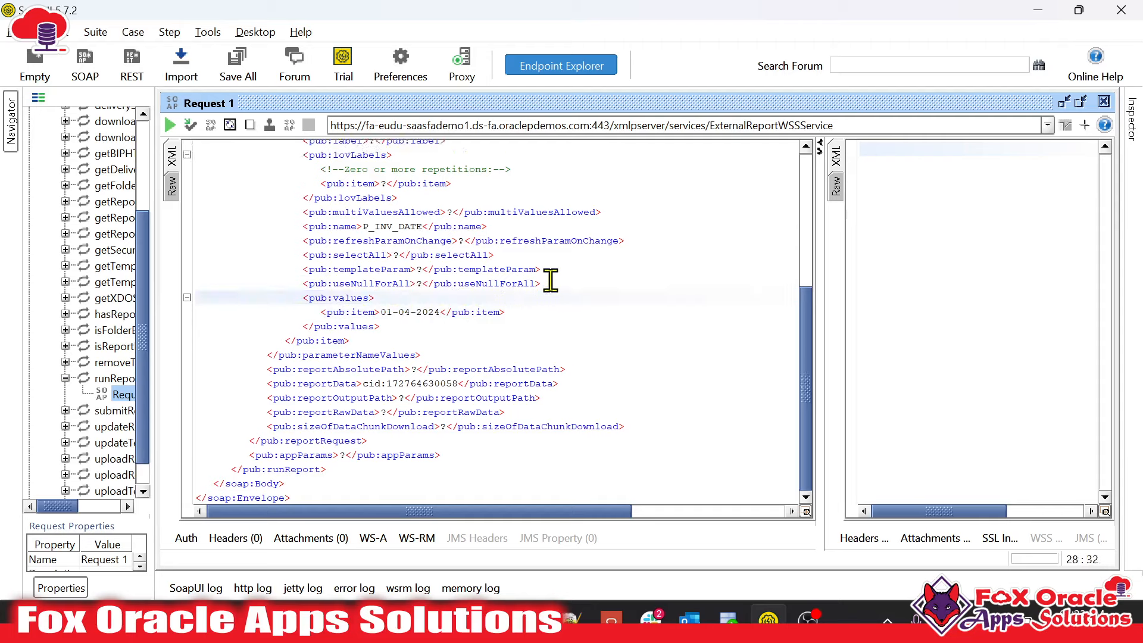
# Delete the unused elements around the name in the parameter's item block: UIType through multiValuesAllowed, and refreshParamOnChange through useNullForAll
pyautogui.moveTo(564, 283); pyautogui.dragTo(575, 226)
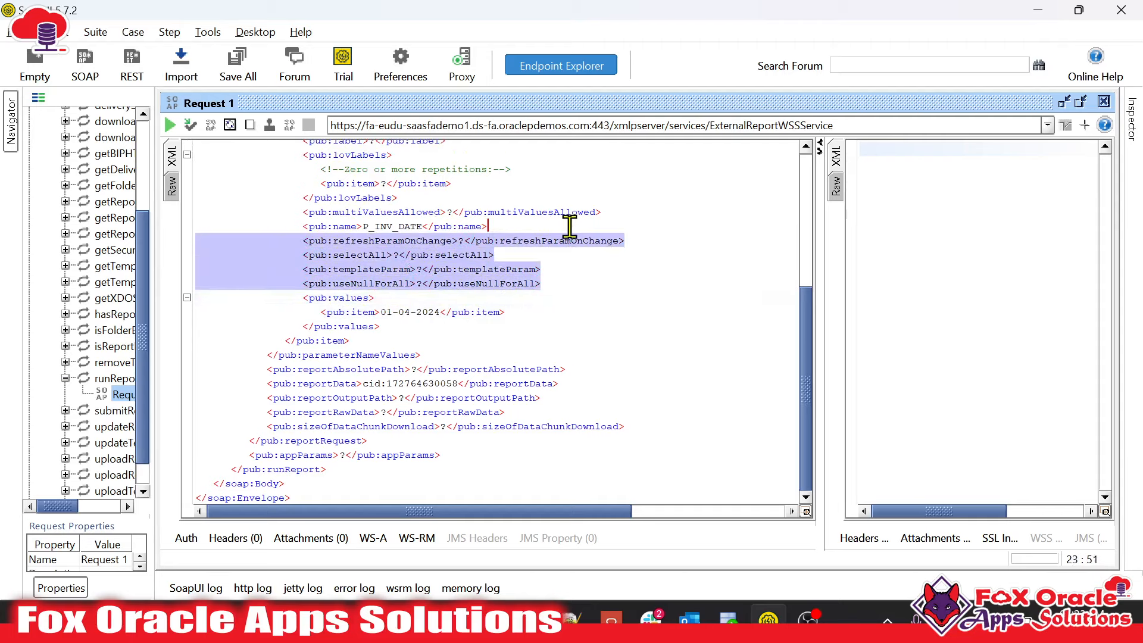
pyautogui.press('BackSpace')
pyautogui.moveTo(619, 269); pyautogui.dragTo(622, 185)
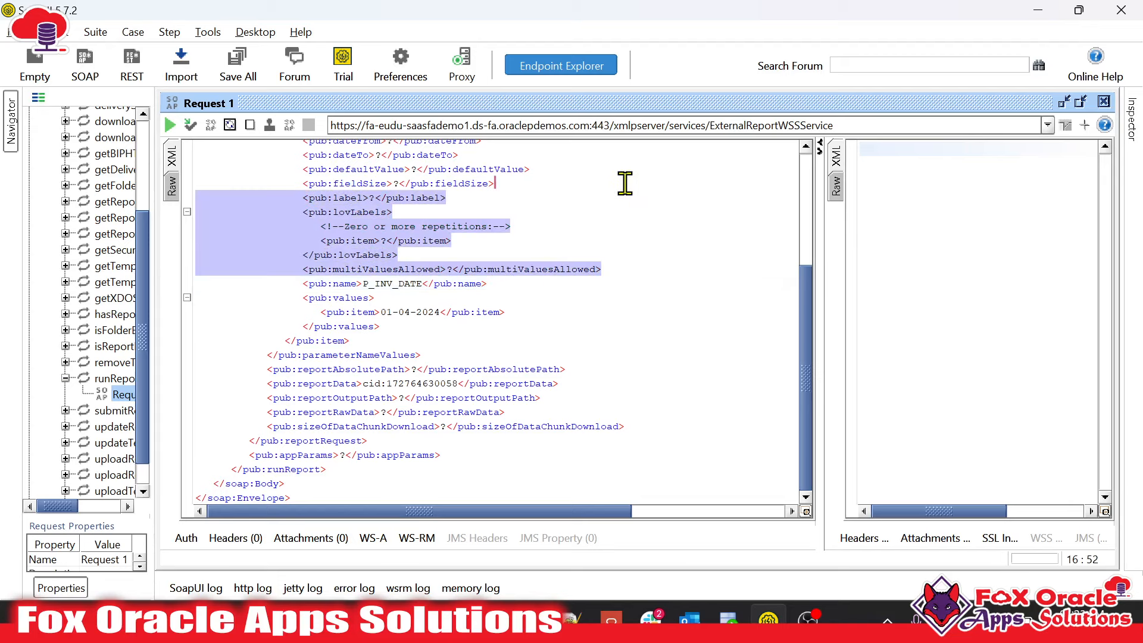
pyautogui.scroll(1, 616, 202)
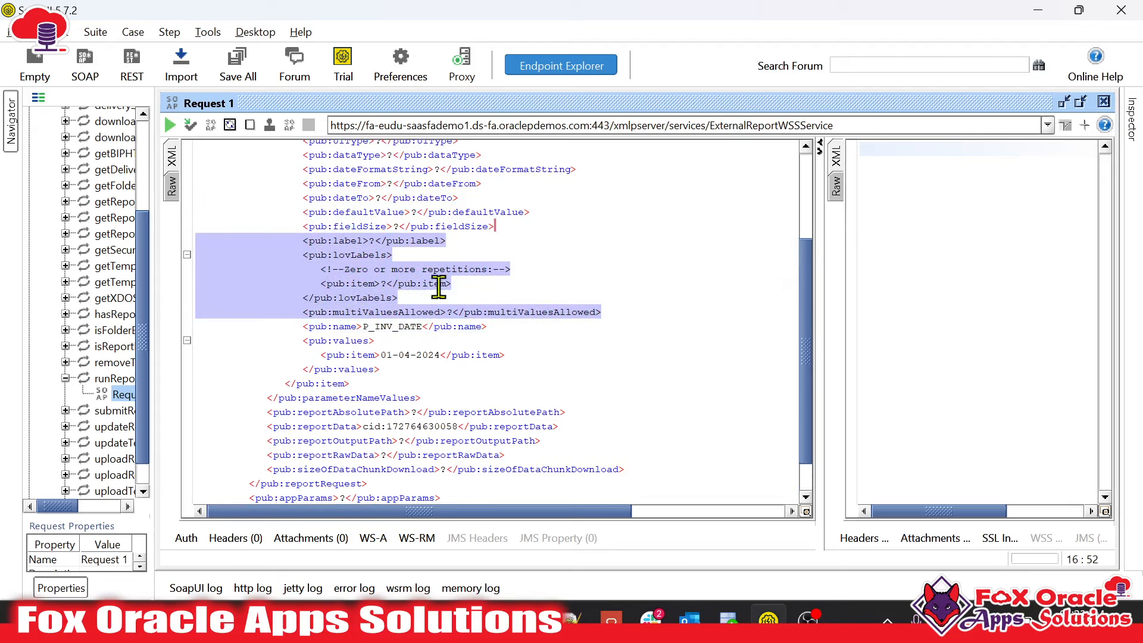
pyautogui.scroll(2, 443, 286)
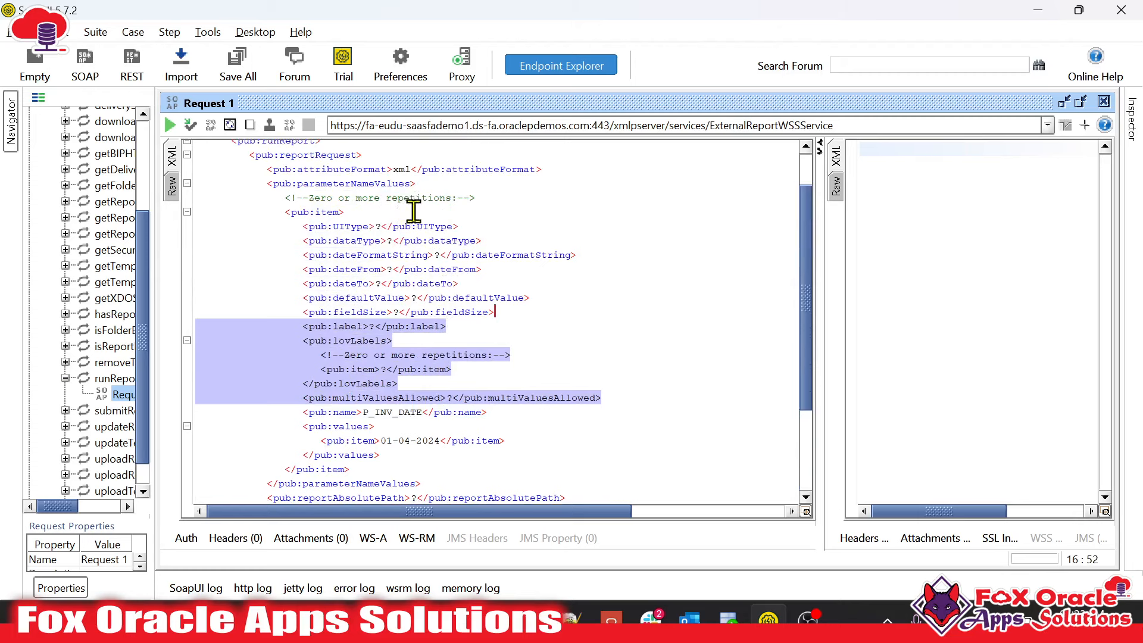
pyautogui.keyDown('shift'); pyautogui.click(393, 212); pyautogui.keyUp('shift')
pyautogui.press('BackSpace')
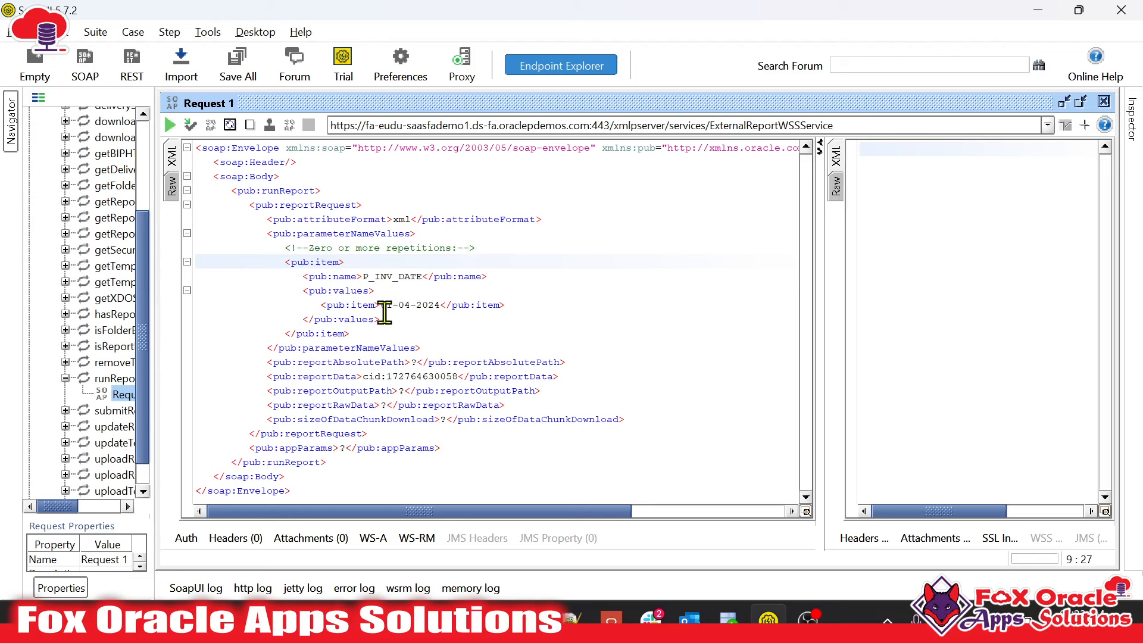
# Copy the complete P_INV_DATE item block and paste a duplicate on a new line directly below it
pyautogui.click(375, 327)
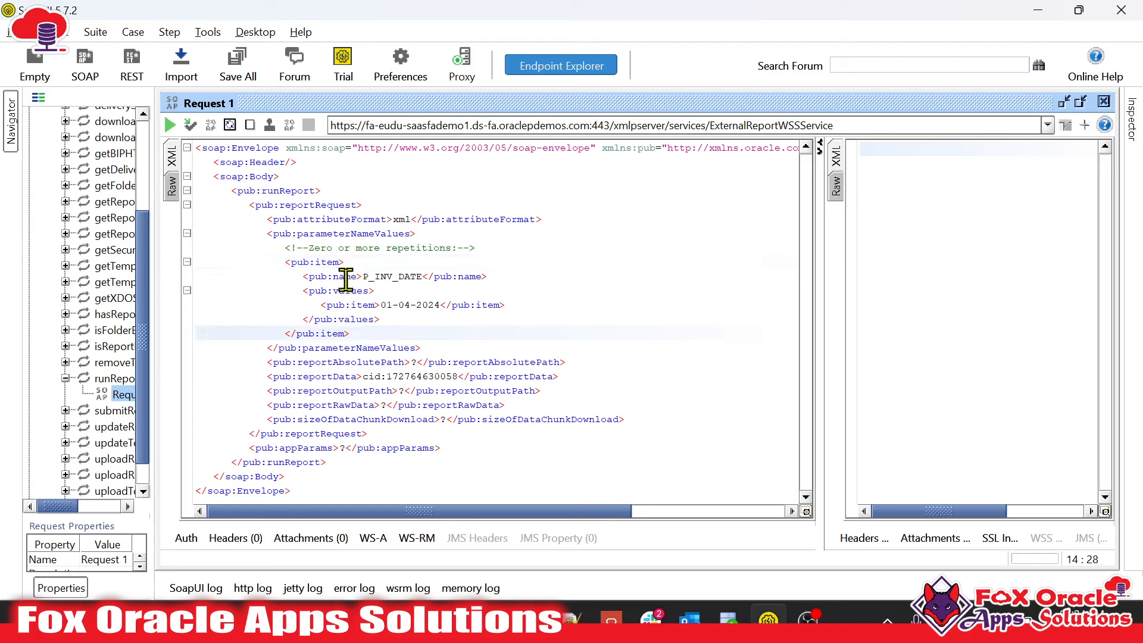
pyautogui.click(392, 280)
pyautogui.moveTo(370, 332); pyautogui.dragTo(350, 273)
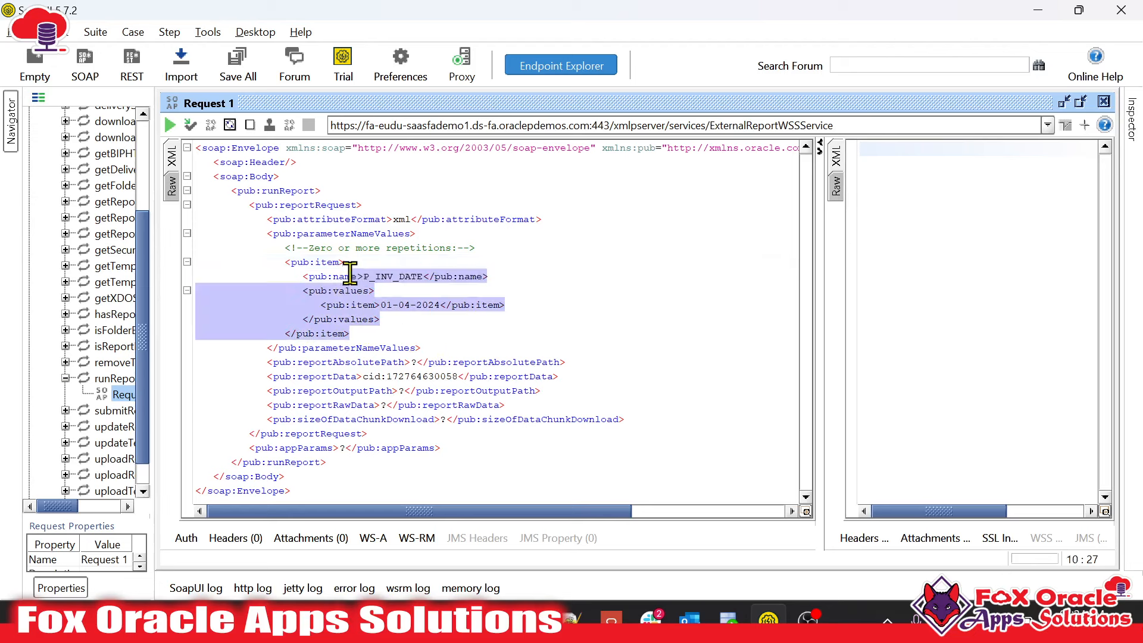
pyautogui.click(388, 275)
pyautogui.click(287, 265)
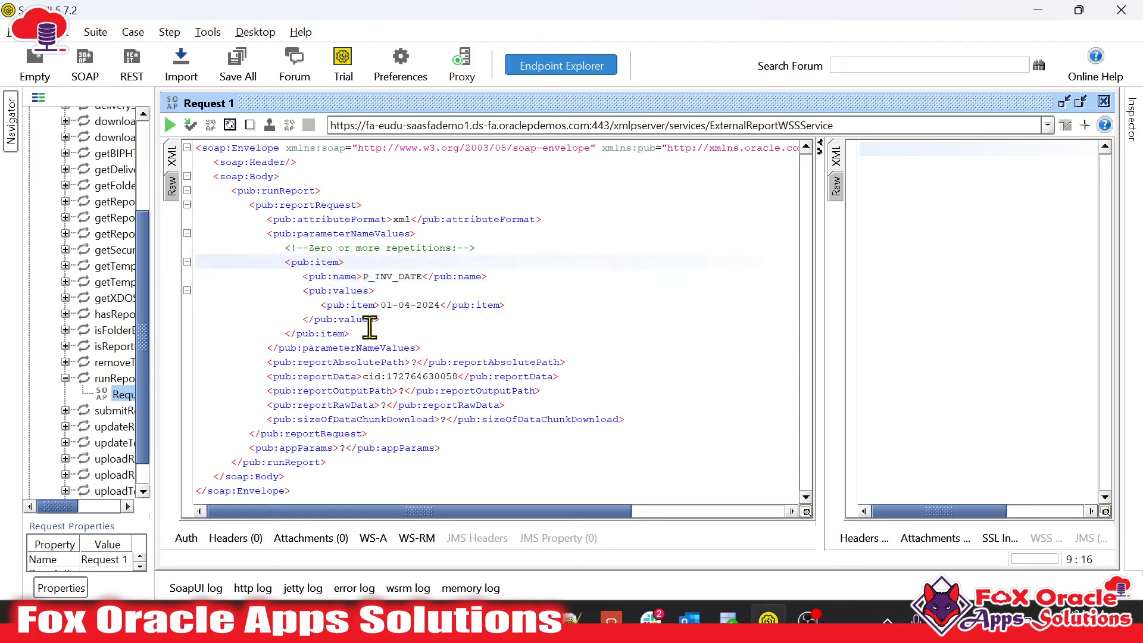
pyautogui.moveTo(351, 334); pyautogui.dragTo(286, 266)
pyautogui.hotkey('ctrl', 'c')
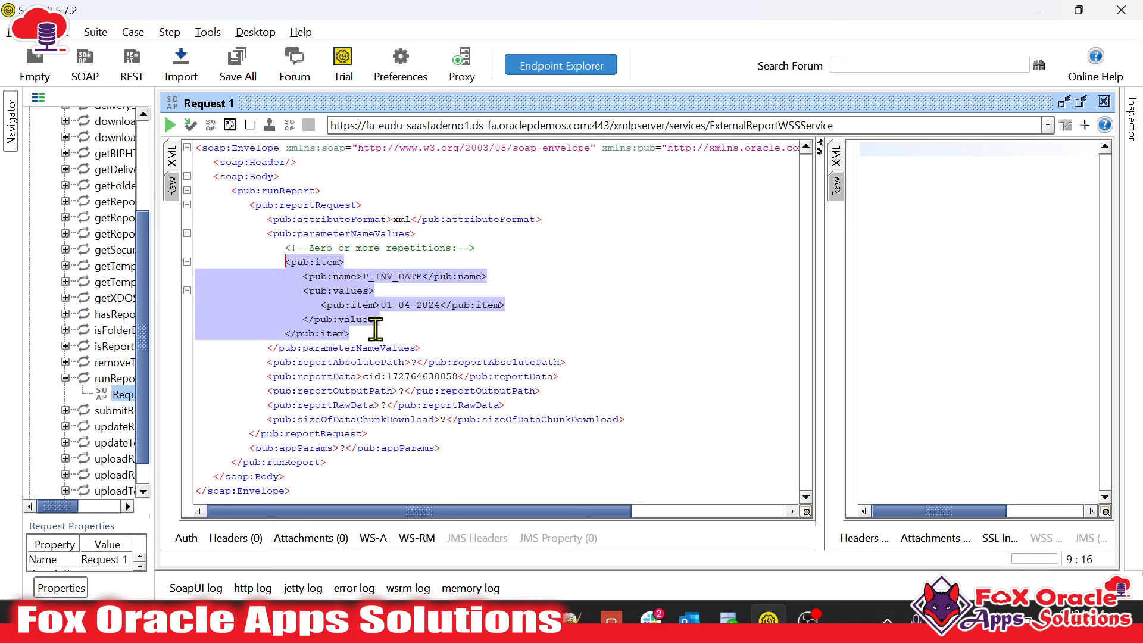
pyautogui.click(375, 331)
pyautogui.press('Return')
pyautogui.hotkey('ctrl', 'v')
# Change the parameter name in the second item block to P_SUPPLIER
pyautogui.click(340, 378)
pyautogui.press('Up')
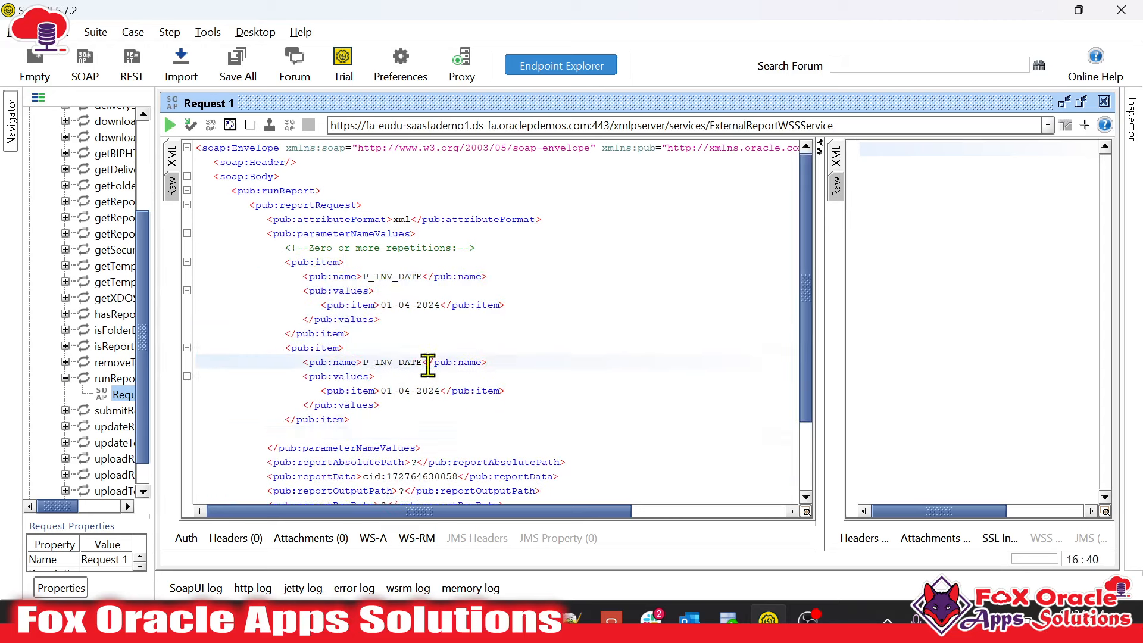
pyautogui.click(369, 361)
pyautogui.keyDown('shift'); pyautogui.click(421, 361); pyautogui.keyUp('shift')
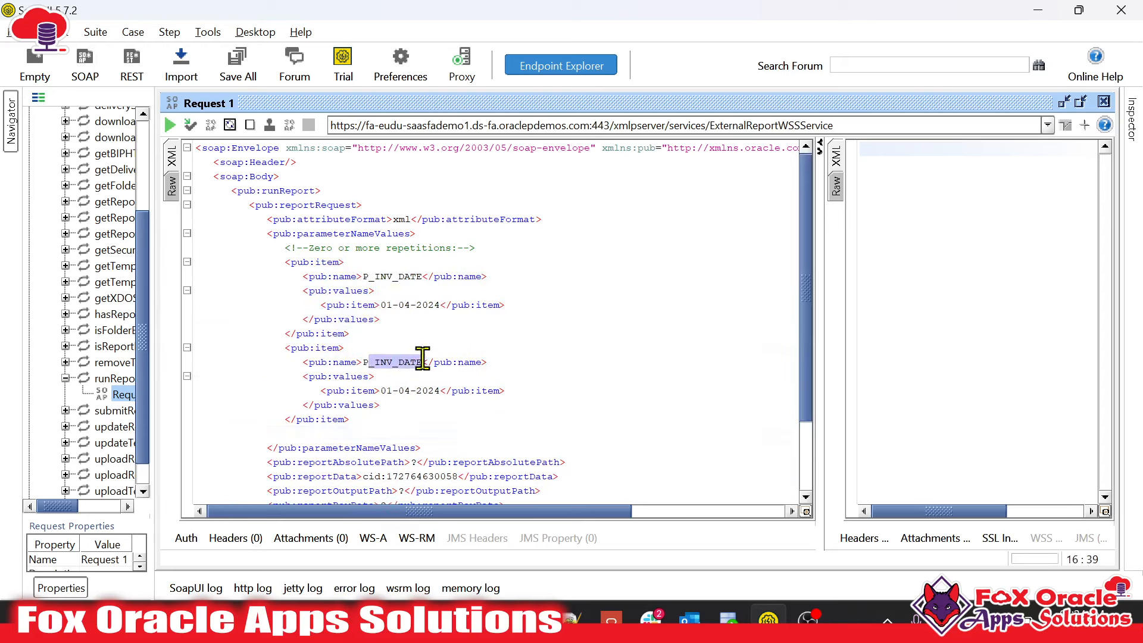
pyautogui.write('_SUPP')
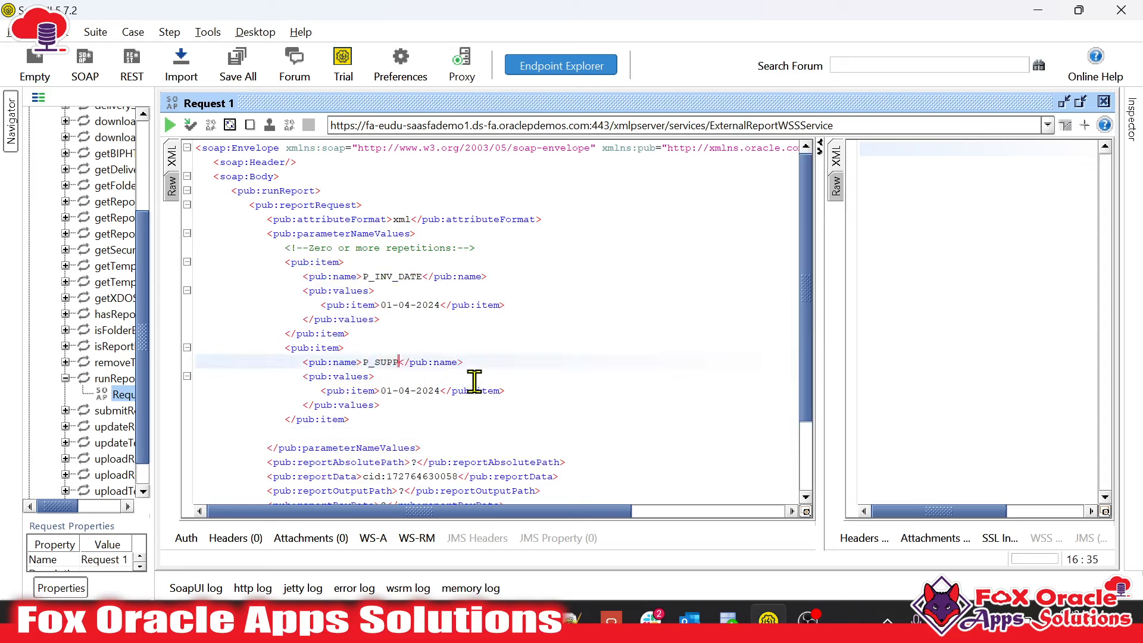
pyautogui.write('LIER')
pyautogui.click(386, 391)
# Delete the P_SUPPLIER item block together with the blank line after it
pyautogui.click(366, 339)
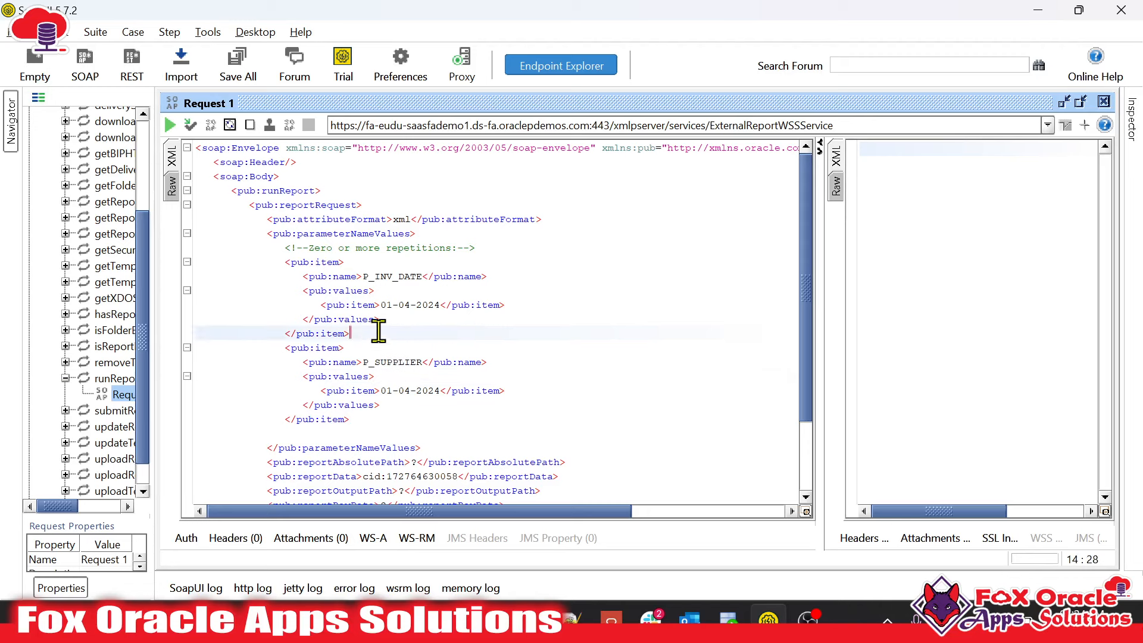
pyautogui.scroll(-2, 387, 333)
pyautogui.keyDown('shift'); pyautogui.click(379, 342); pyautogui.keyUp('shift')
pyautogui.press('Delete')
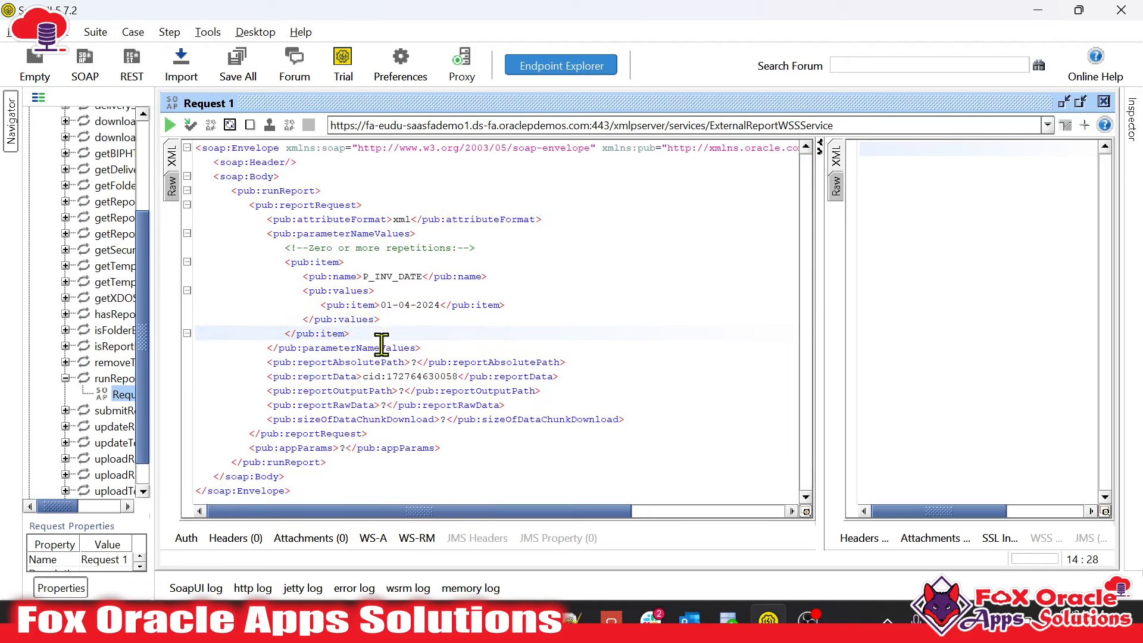
# Copy the path /Custom/Integration Reports/XX_INV_REPORT.xdo from the Notepad++ notes and paste it as the reportAbsolutePath value in SoapUI
pyautogui.doubleClick(390, 349)
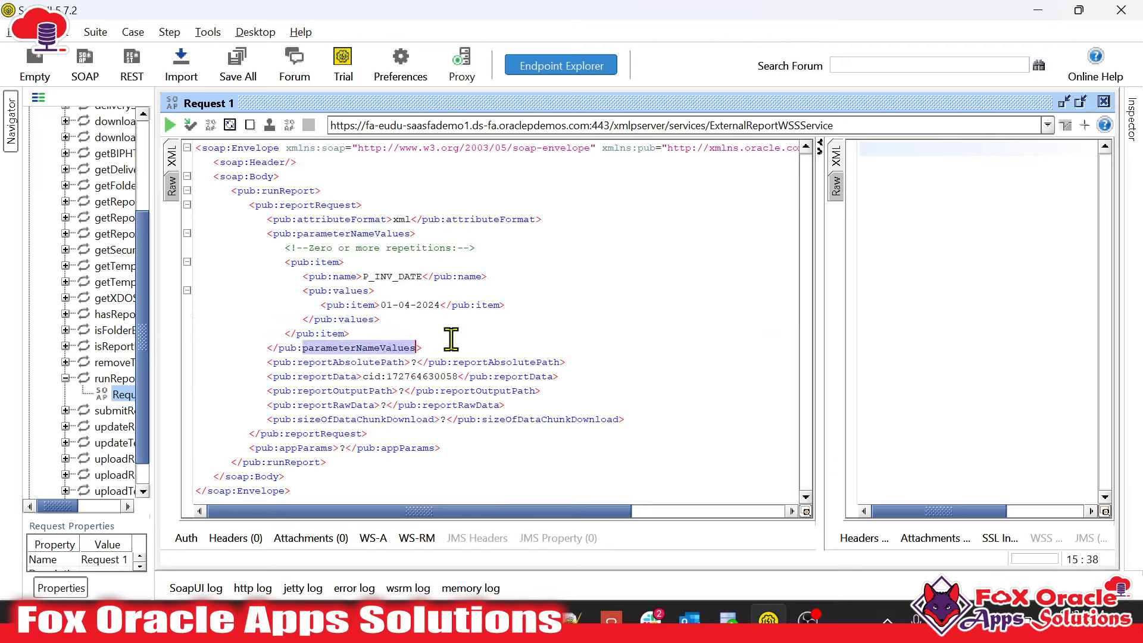
pyautogui.moveTo(428, 344); pyautogui.dragTo(261, 232)
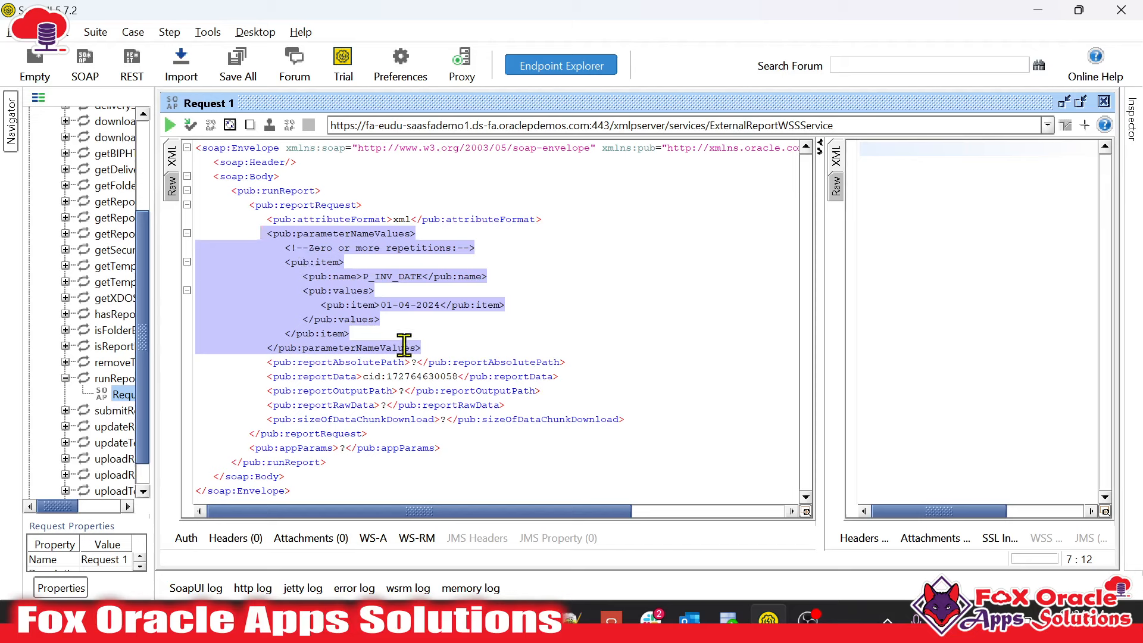
pyautogui.doubleClick(337, 362)
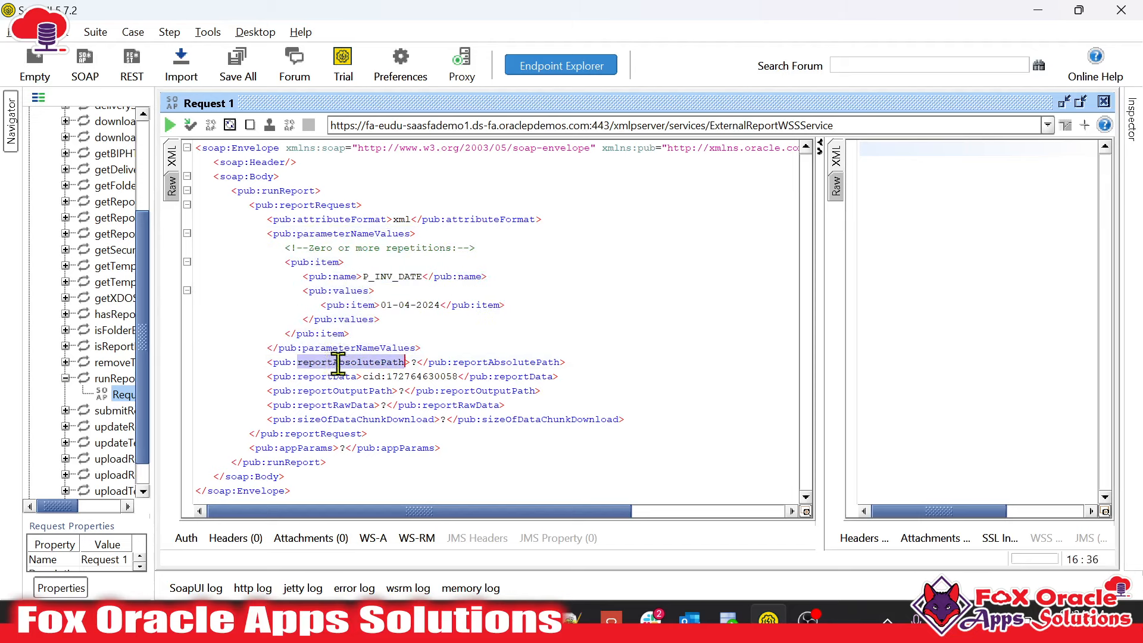
pyautogui.click(401, 362)
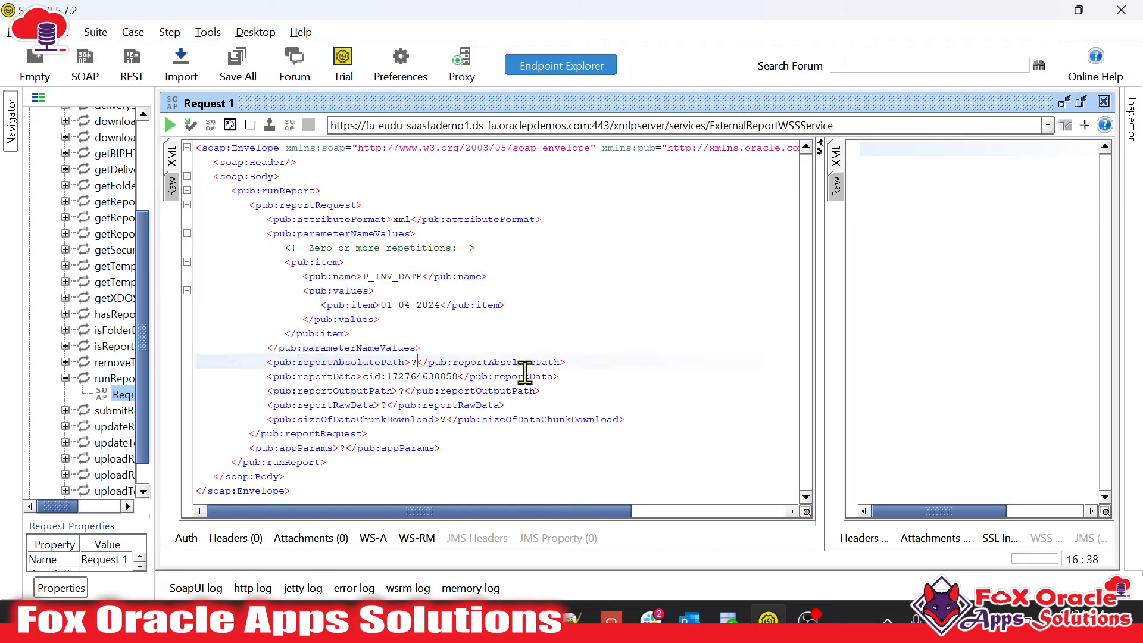
pyautogui.hotkey('alt', 'Tab')
pyautogui.moveTo(536, 147); pyautogui.dragTo(64, 155)
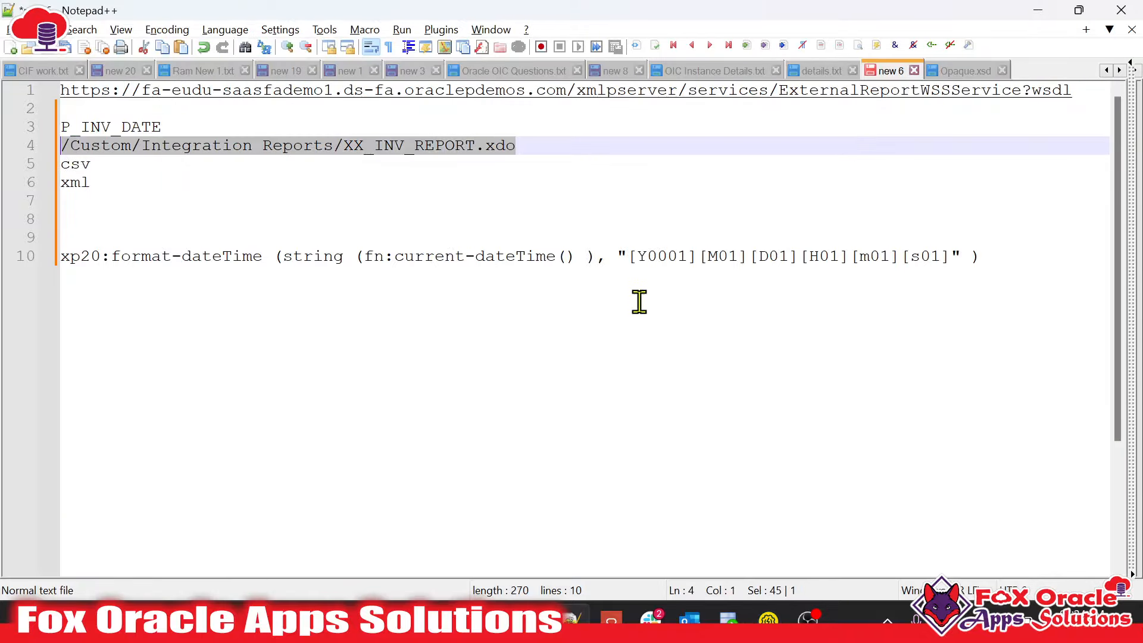
pyautogui.hotkey('alt', 'Tab')
pyautogui.click(412, 362)
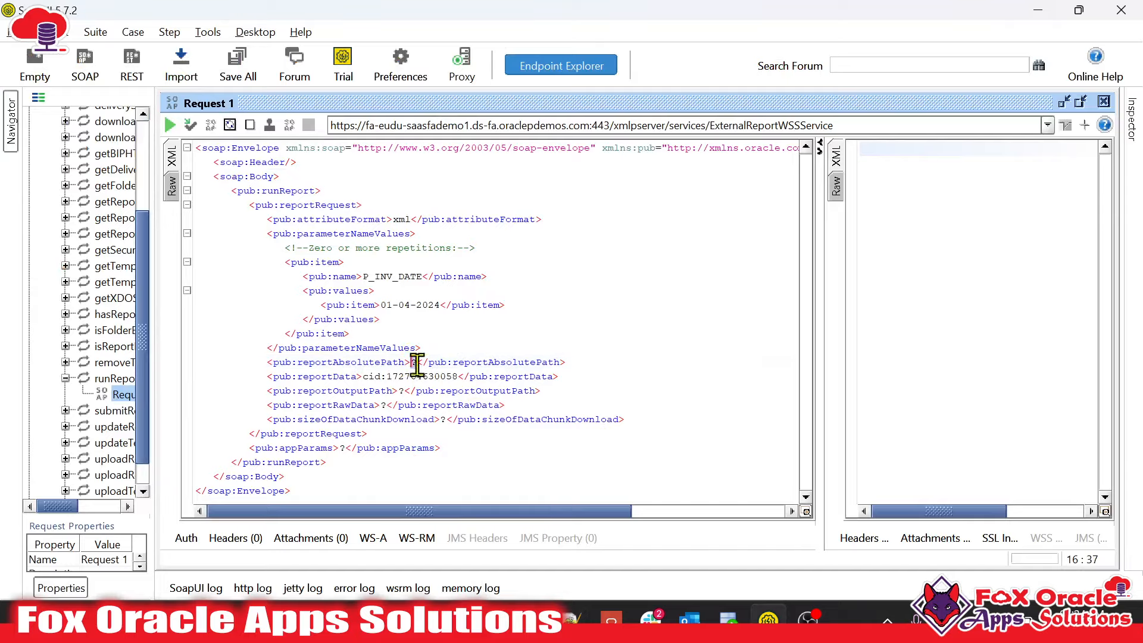
pyautogui.hotkey('ctrl', 'v')
# Review the parameter name and the full report path in the reportAbsolutePath element
pyautogui.click(389, 277)
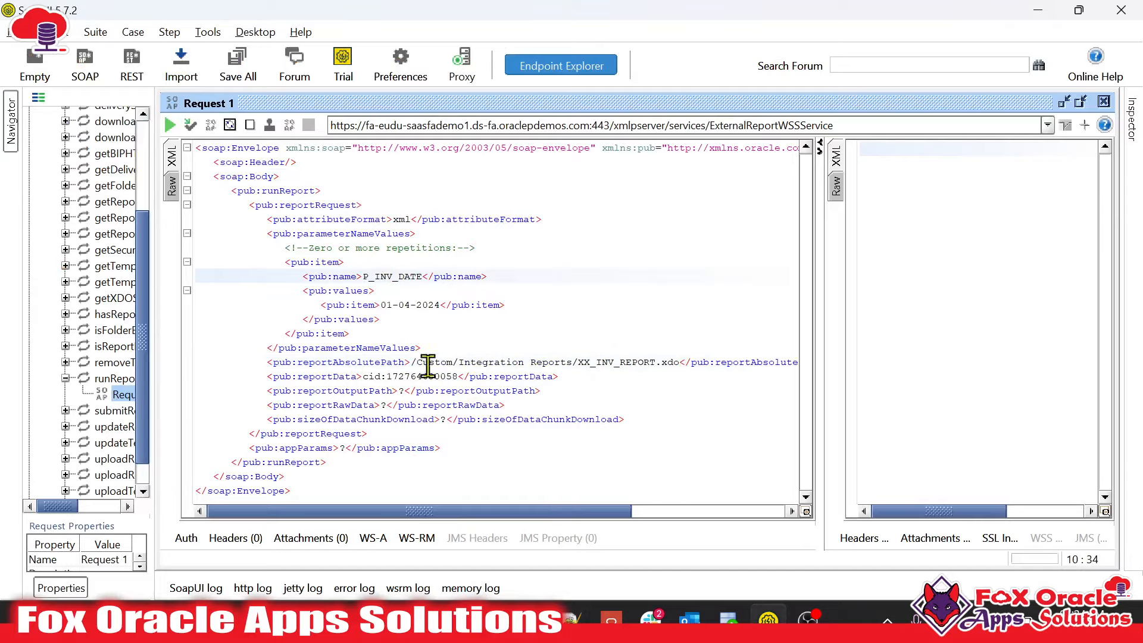
pyautogui.moveTo(412, 364); pyautogui.dragTo(686, 366)
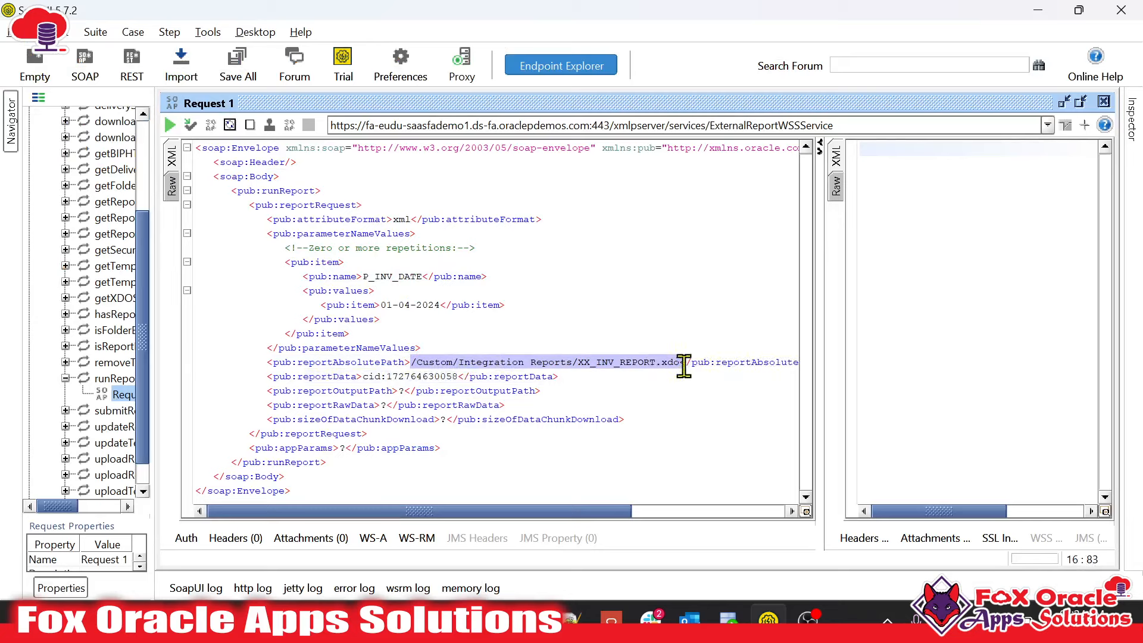
pyautogui.click(669, 364)
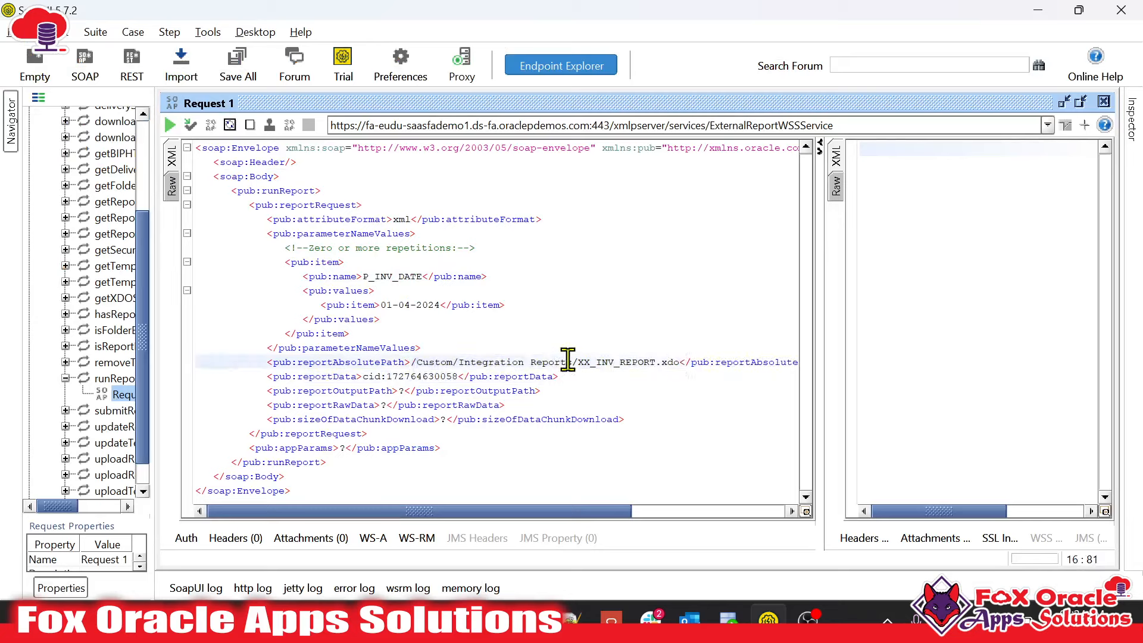
pyautogui.hotkey('shift', 'Right')
pyautogui.write('S')
pyautogui.click(580, 350)
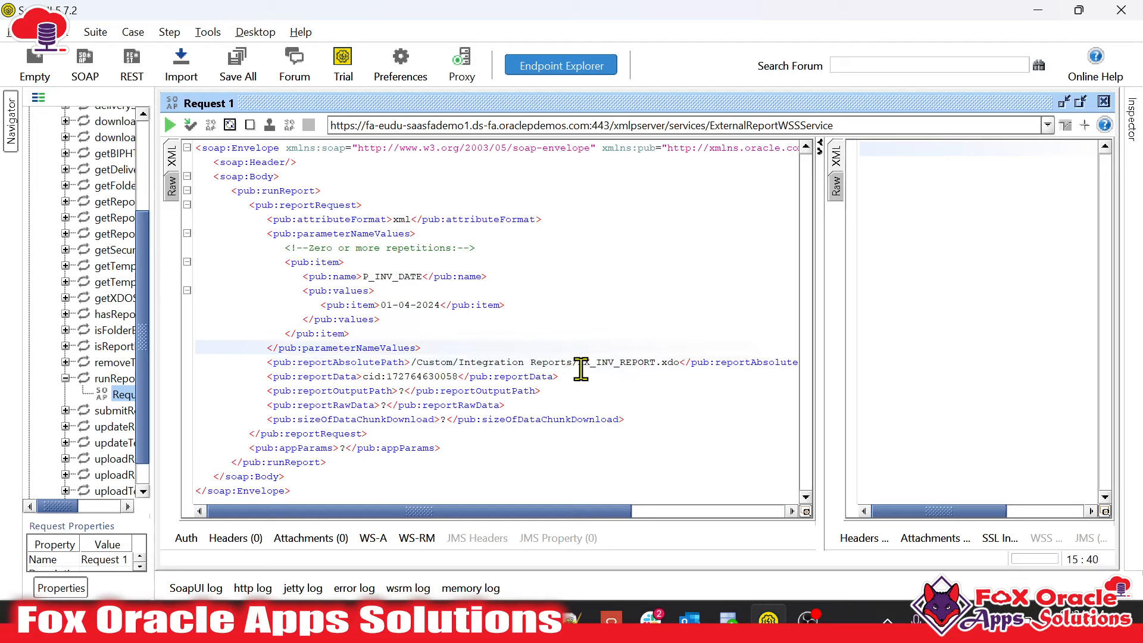
pyautogui.click(580, 370)
# Delete the reportData, reportOutputPath and reportRawData elements along with the blank line left behind
pyautogui.doubleClick(325, 374)
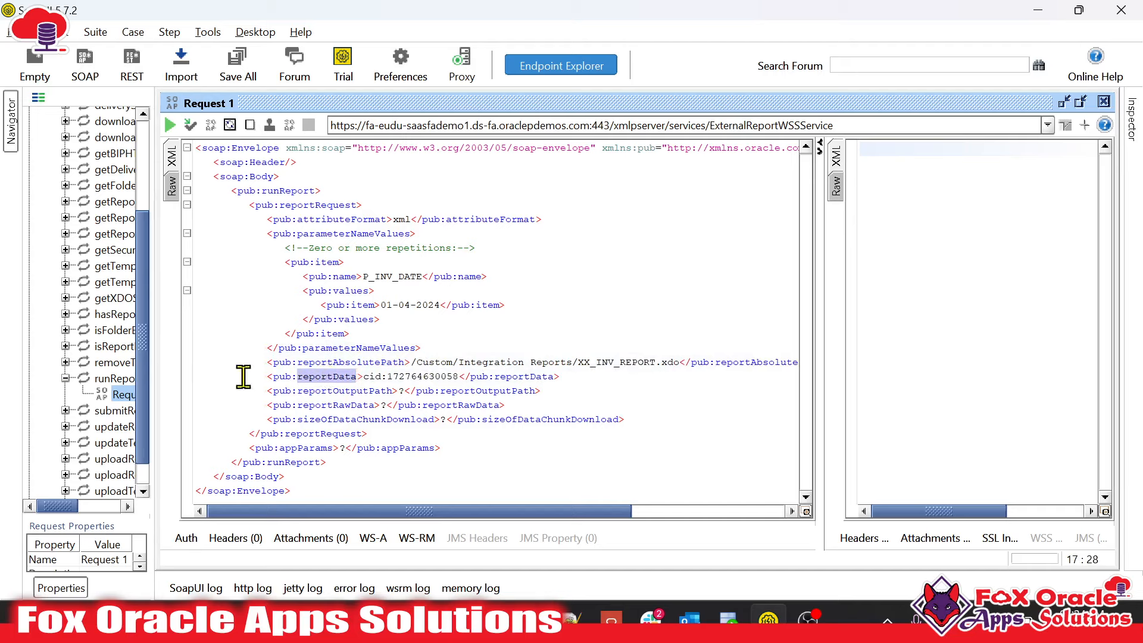
pyautogui.moveTo(266, 375); pyautogui.dragTo(555, 407)
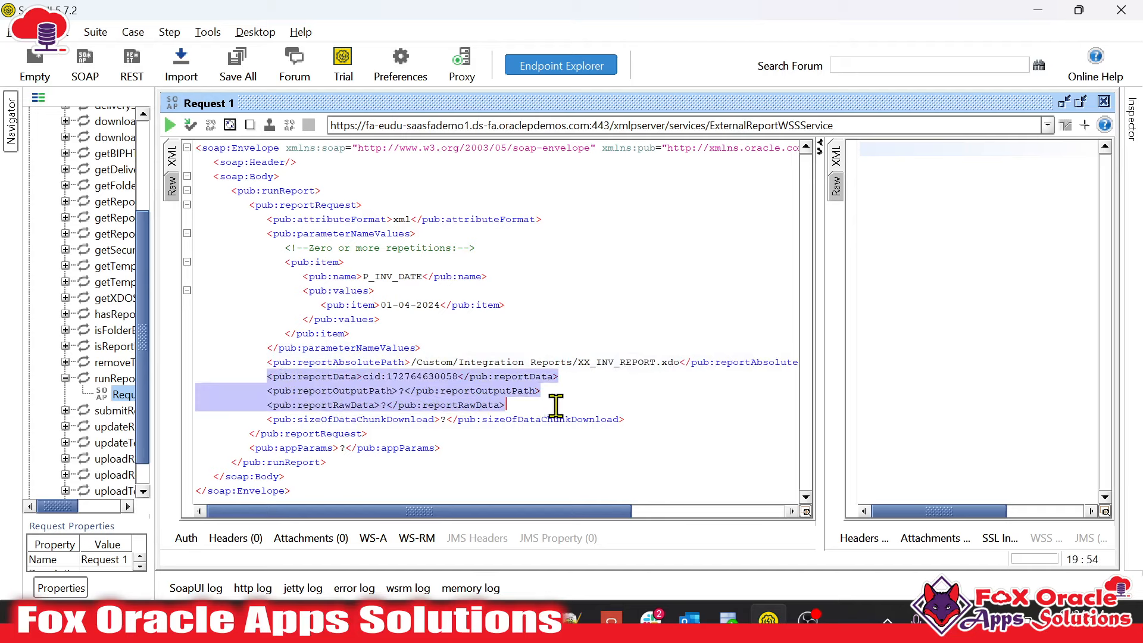
pyautogui.press('Delete')
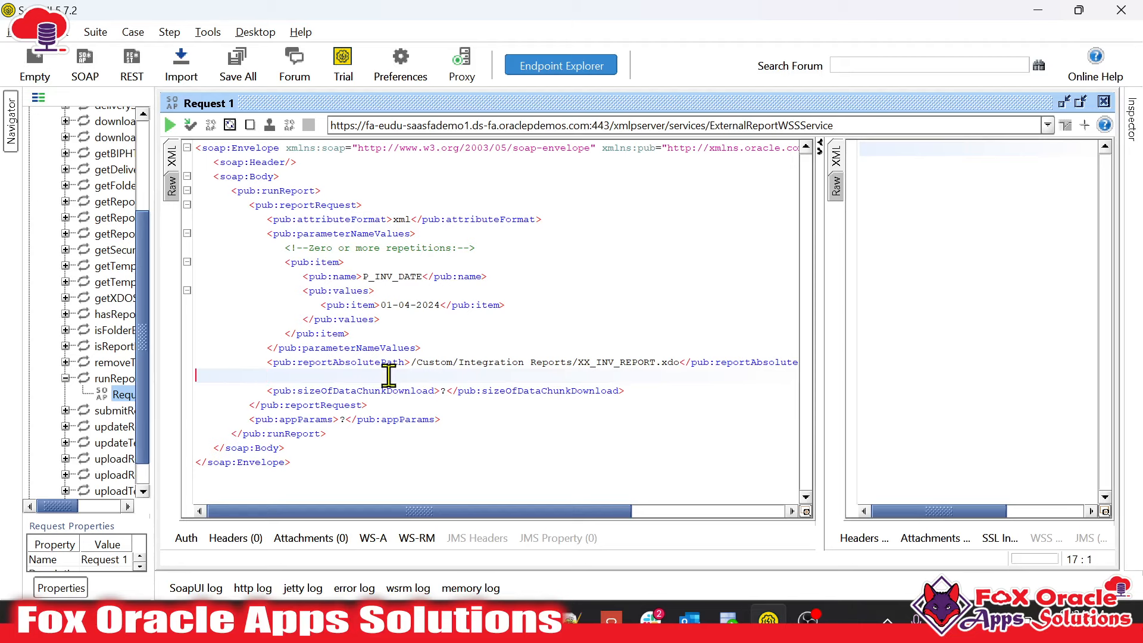
pyautogui.press('Delete')
# Set the sizeOfDataChunkDownload value to -1
pyautogui.click(415, 376)
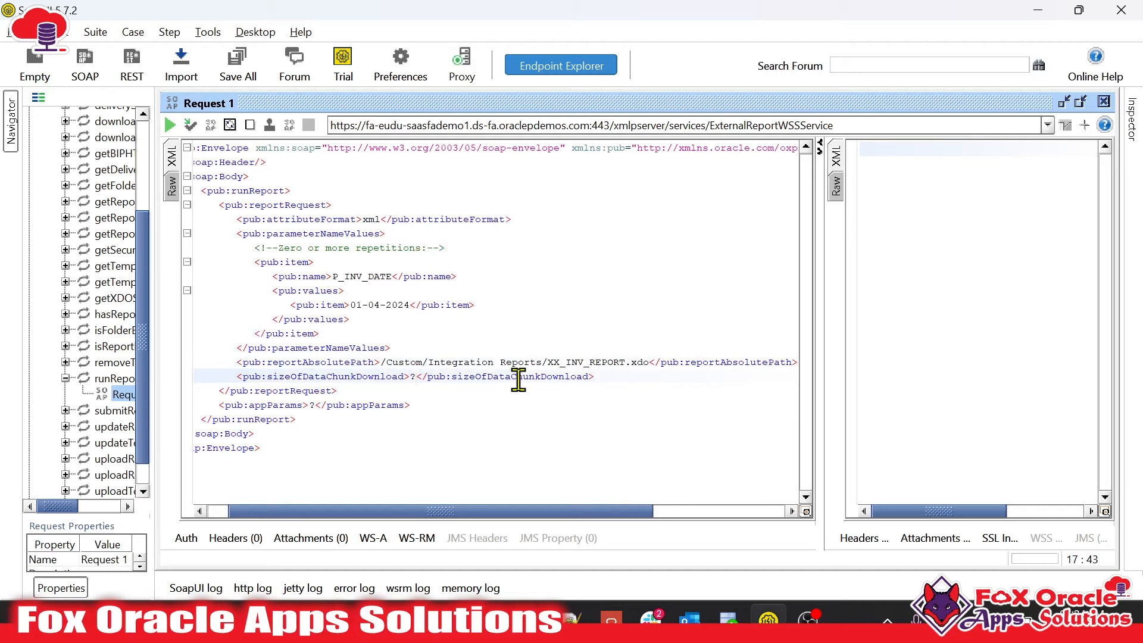
pyautogui.press('BackSpace')
pyautogui.write('-1')
# Delete the appParams line below the closing reportRequest tag
pyautogui.click(365, 392)
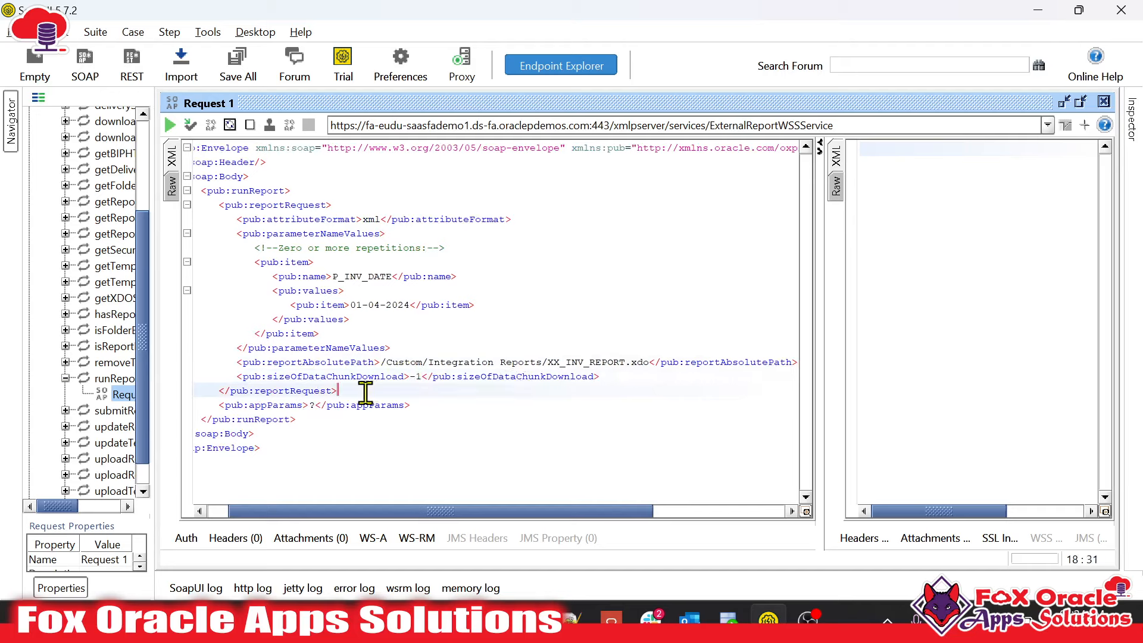
pyautogui.tripleClick(456, 406)
pyautogui.press('BackSpace')
pyautogui.press('BackSpace')
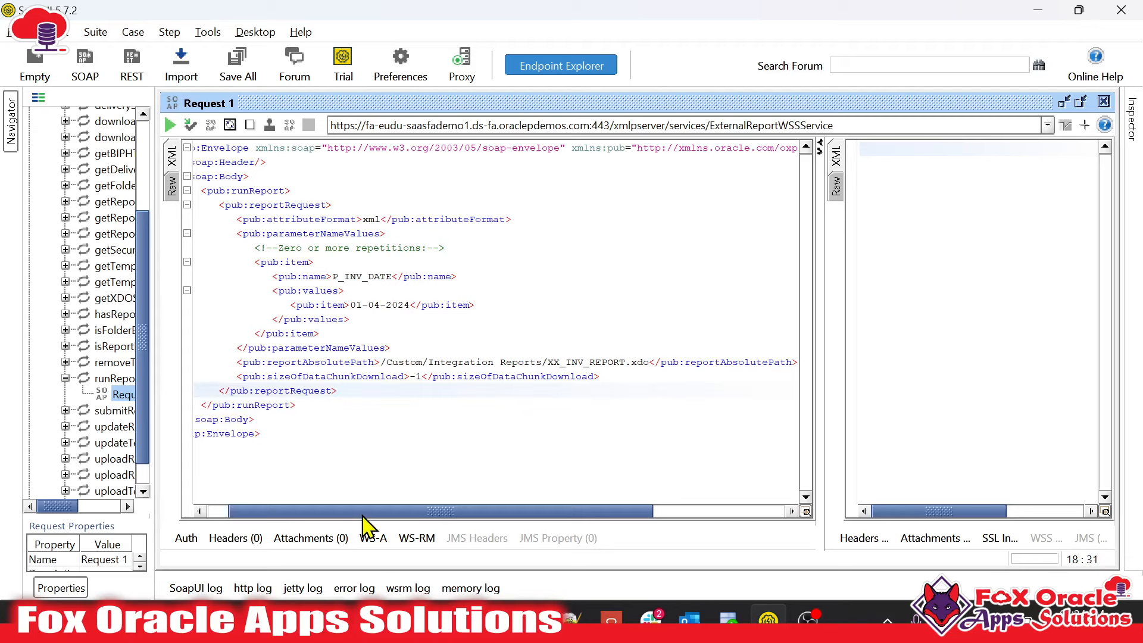
# Review the request's attributeFormat value, the format notes in Notepad++ and the XX_INV_REPORT layout's output formats in the browser
pyautogui.moveTo(363, 515); pyautogui.dragTo(289, 522)
pyautogui.click(410, 357)
pyautogui.click(423, 215)
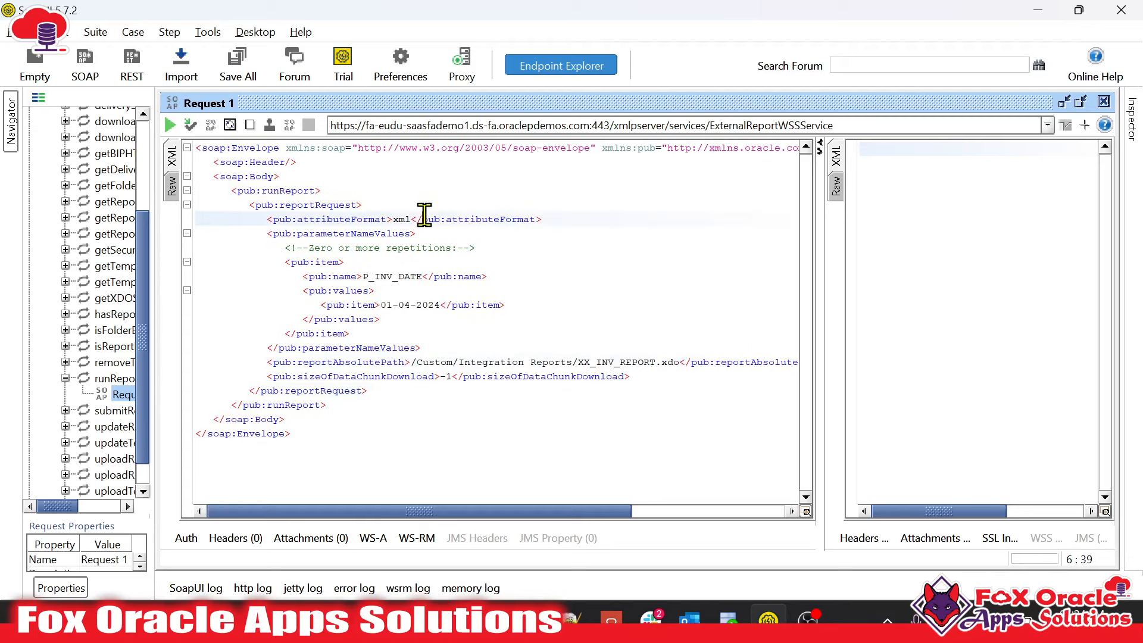
pyautogui.doubleClick(400, 219)
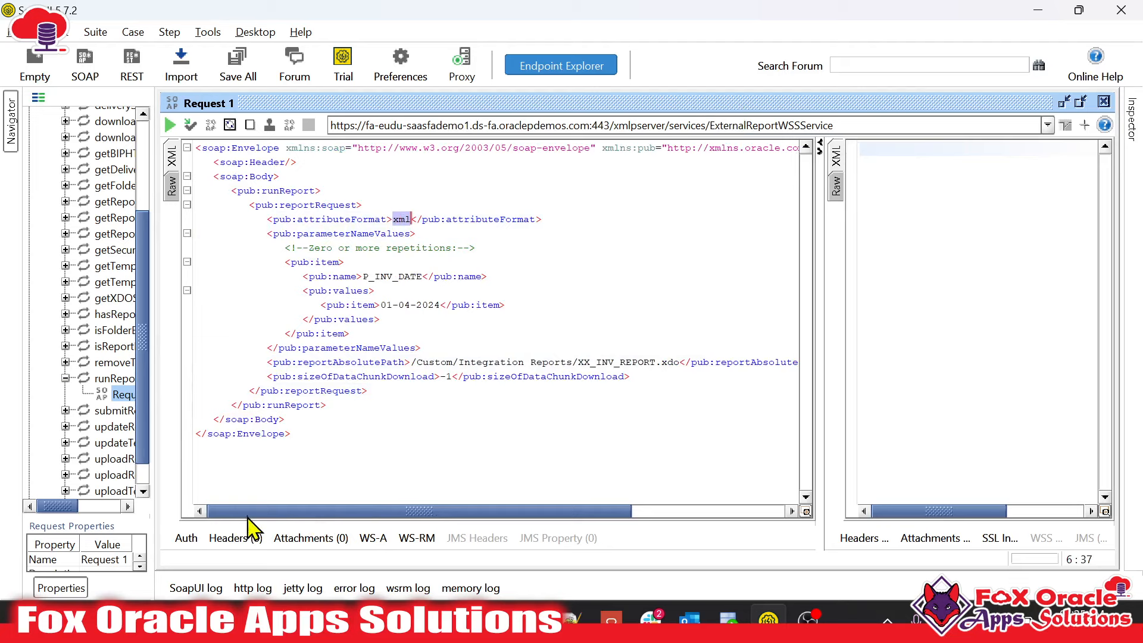
pyautogui.hotkey('alt', 'Tab')
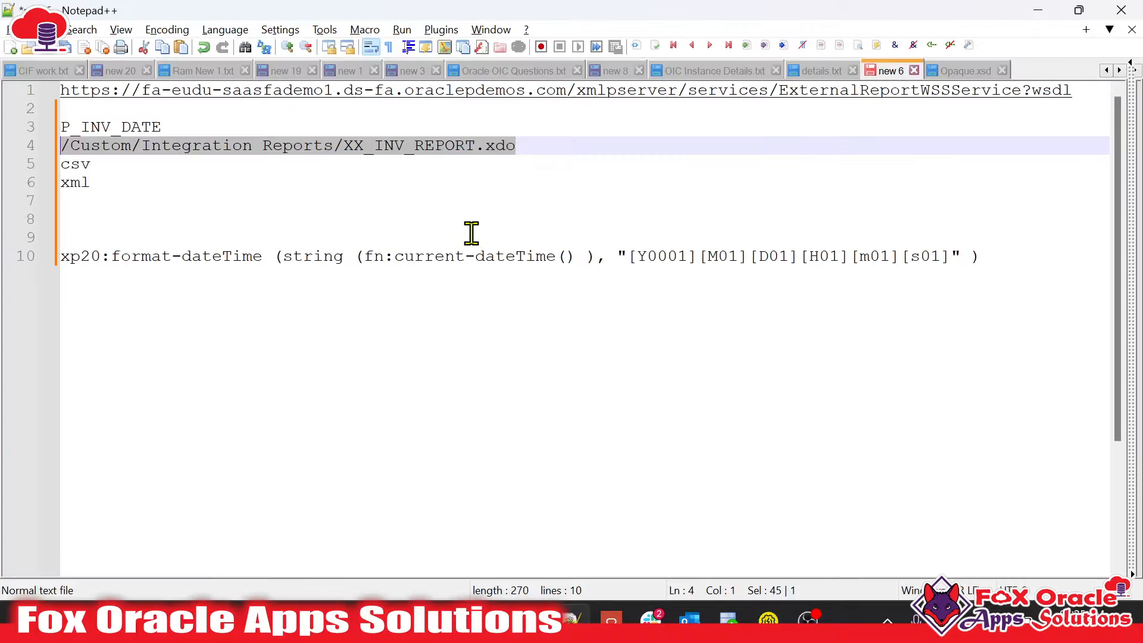
pyautogui.hotkey('alt', 'Tab')
pyautogui.hotkey('alt', 'Tab')
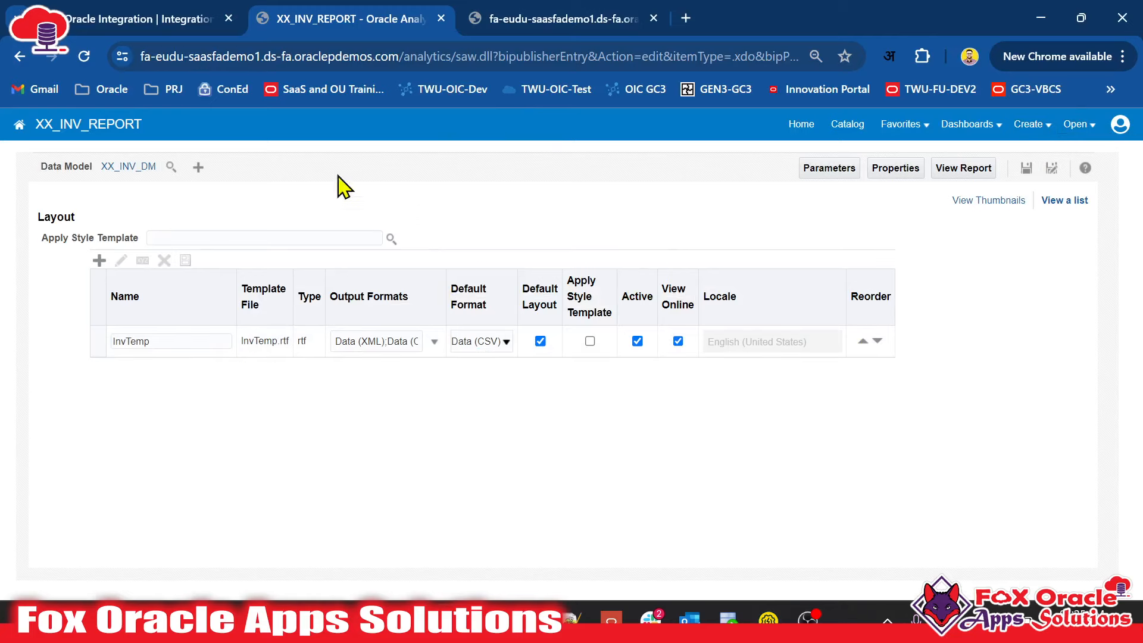
pyautogui.hotkey('alt', 'Tab')
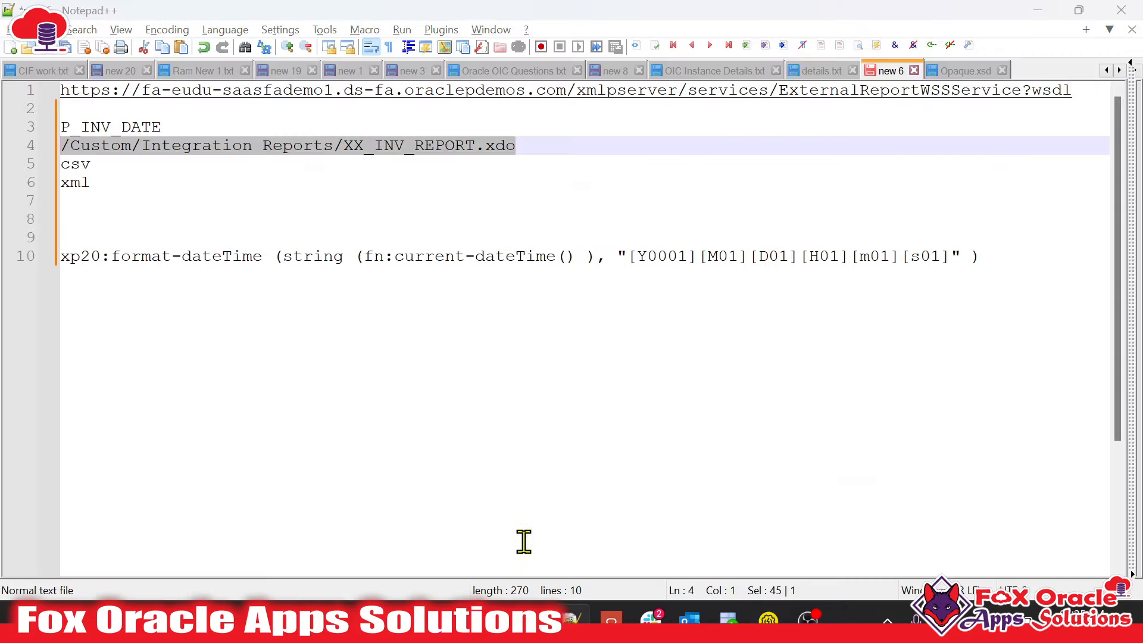
# Switch back to SoapUI and add a new Basic authorization to the runReport request
pyautogui.hotkey('alt', 'Tab')
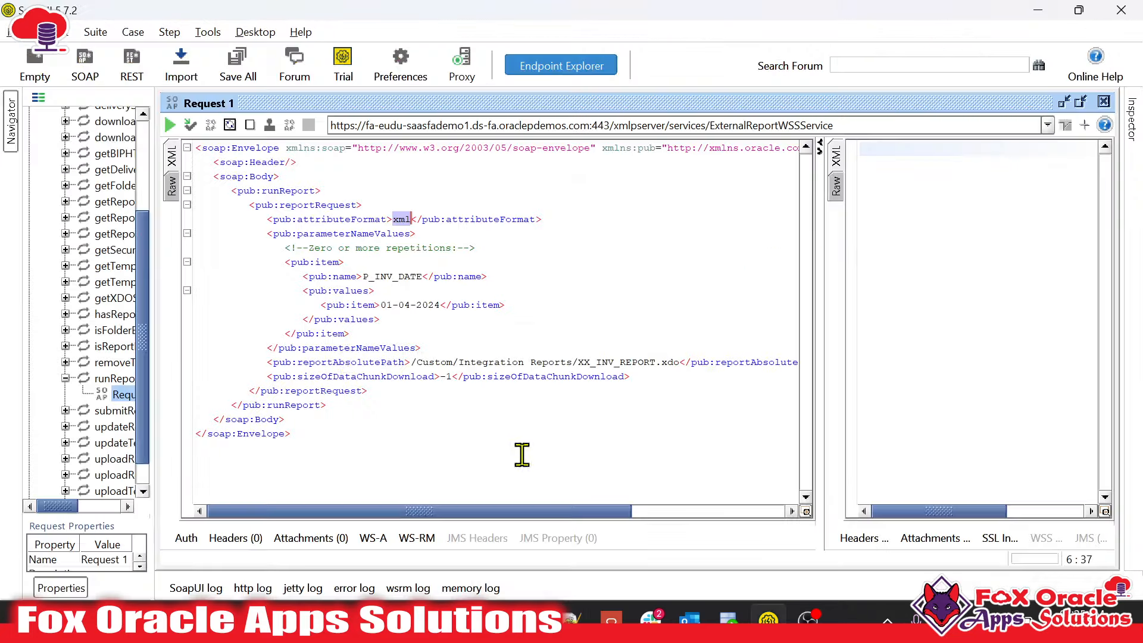
pyautogui.click(187, 539)
pyautogui.click(343, 415)
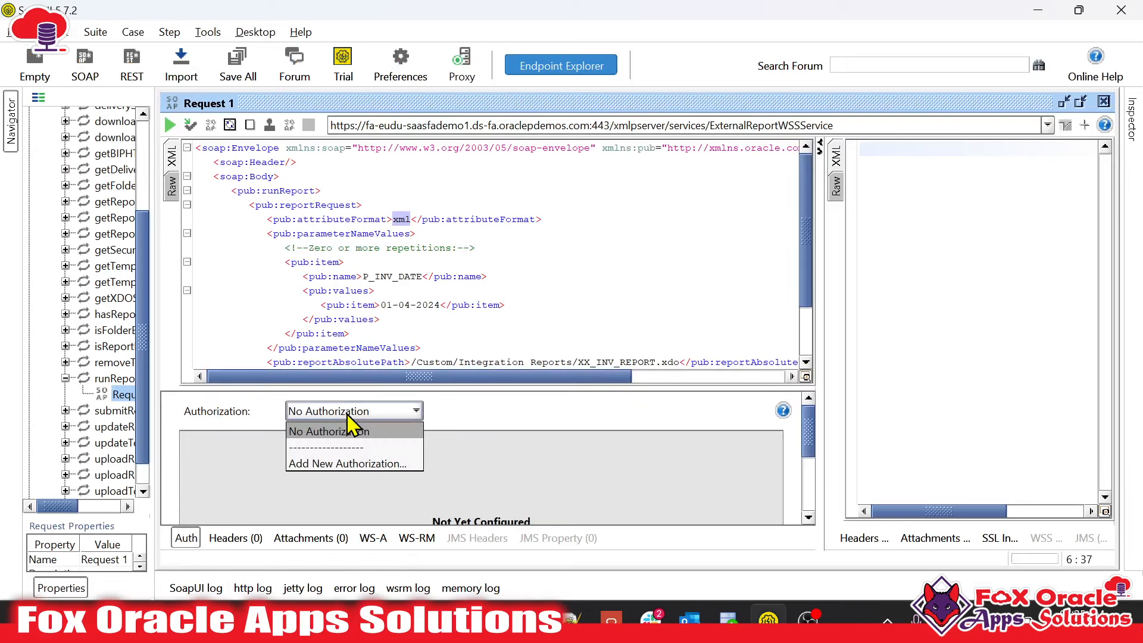
pyautogui.click(369, 464)
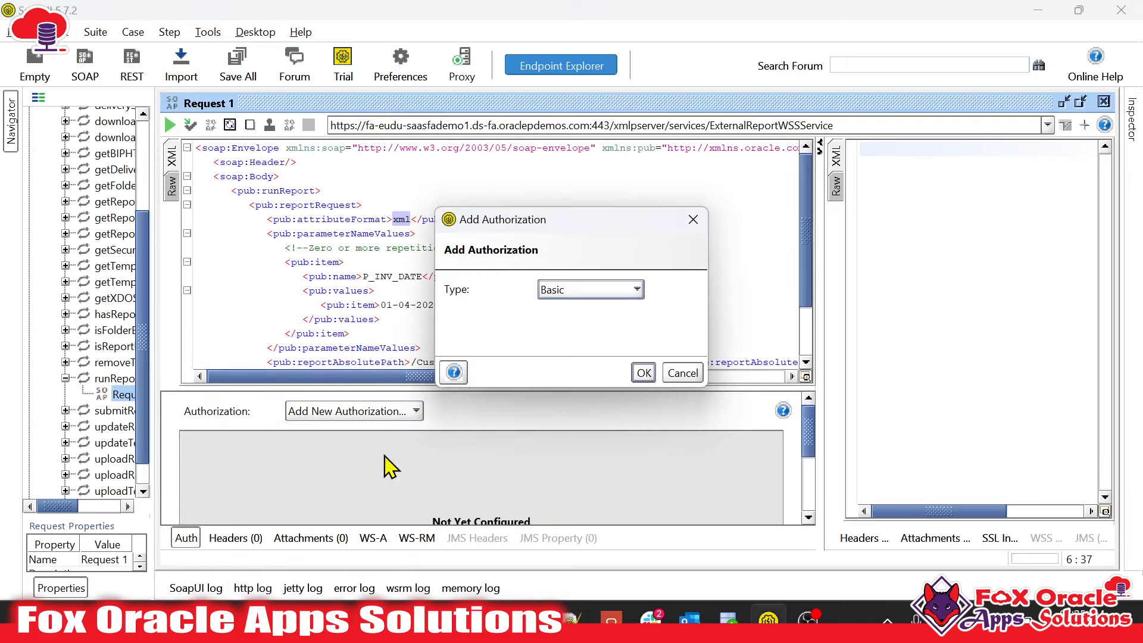
pyautogui.click(577, 291)
pyautogui.click(570, 311)
pyautogui.click(644, 373)
# Enter the account username and password for the Basic authorization, check the entries and close the authorization settings
pyautogui.moveTo(513, 390); pyautogui.dragTo(527, 298)
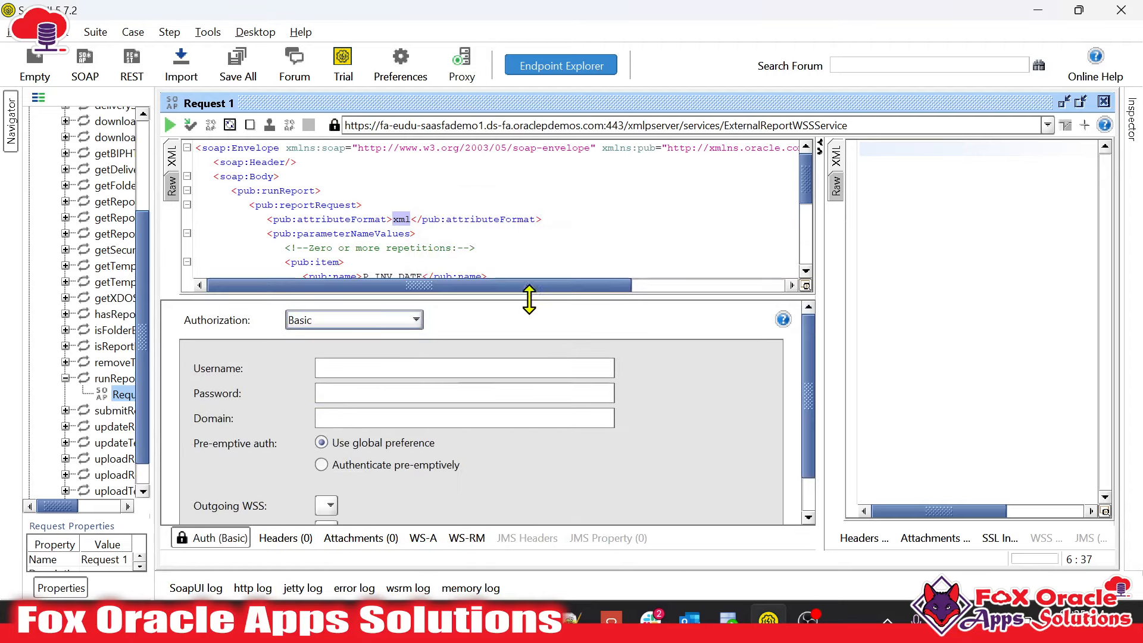
pyautogui.click(403, 367)
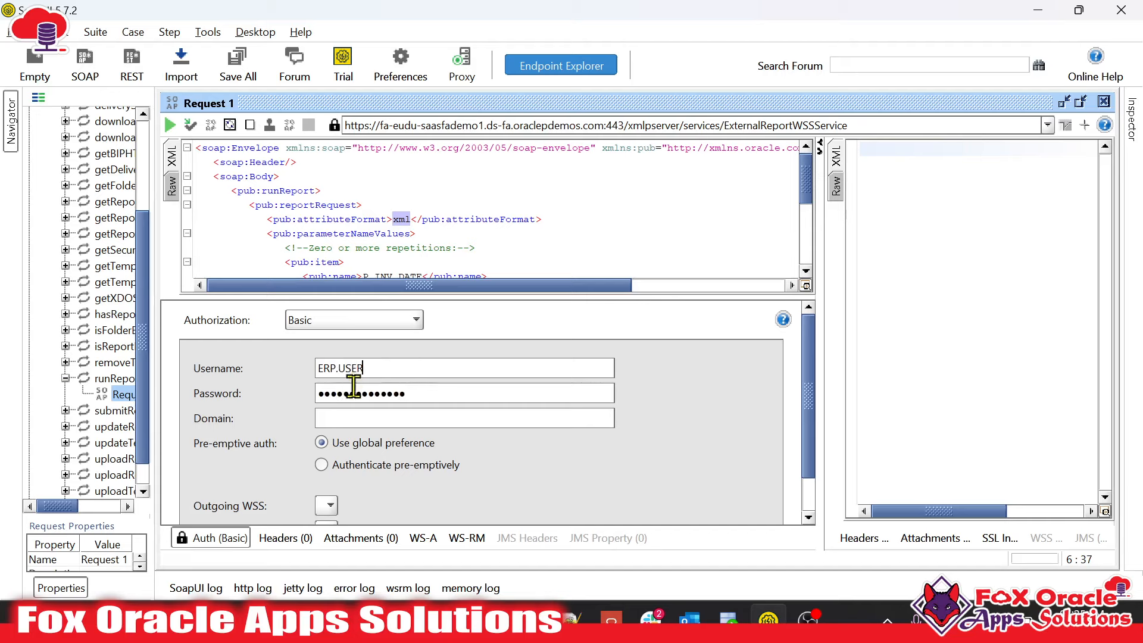
pyautogui.click(222, 538)
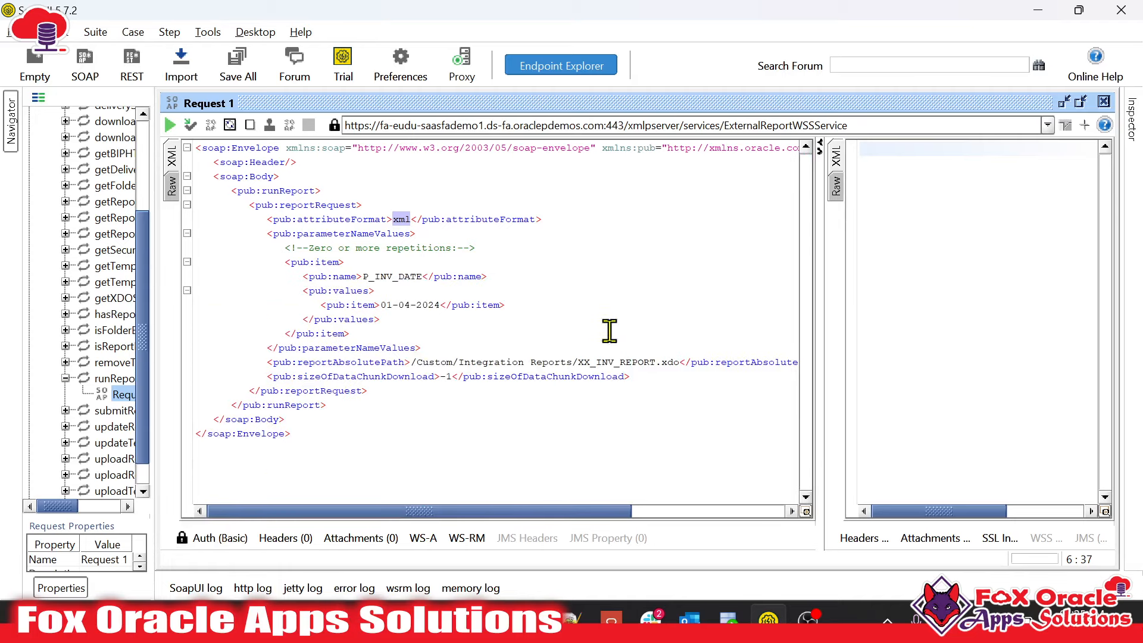
pyautogui.click(226, 539)
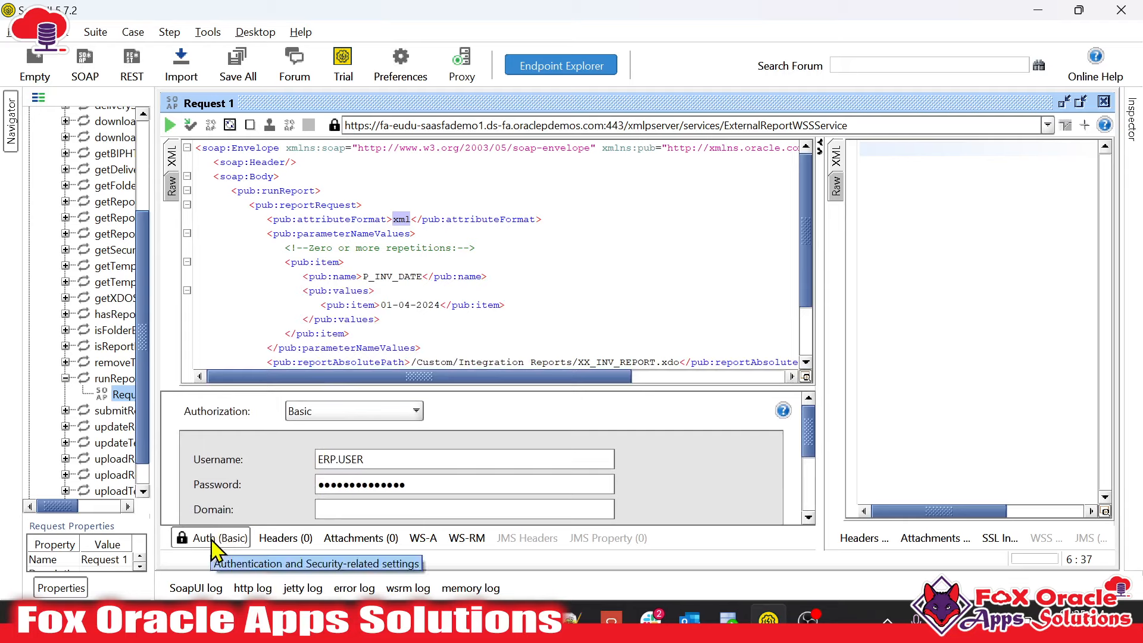
pyautogui.click(214, 538)
pyautogui.click(450, 483)
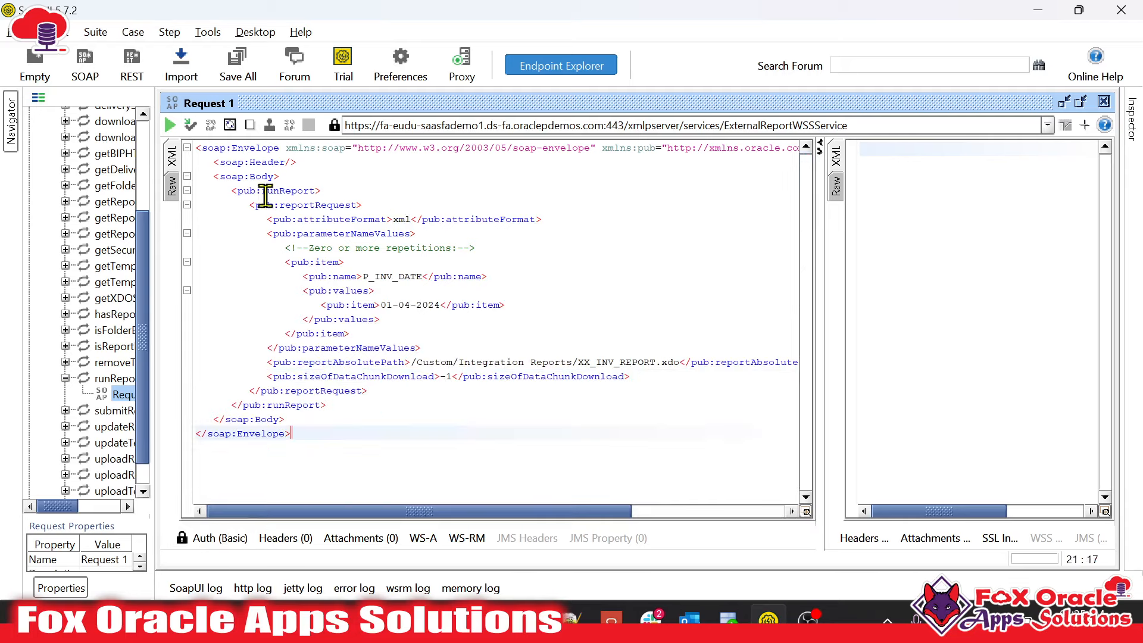
# Send the runReport request and display the response as XML with more room for the request and response
pyautogui.moveTo(222, 164); pyautogui.dragTo(248, 219)
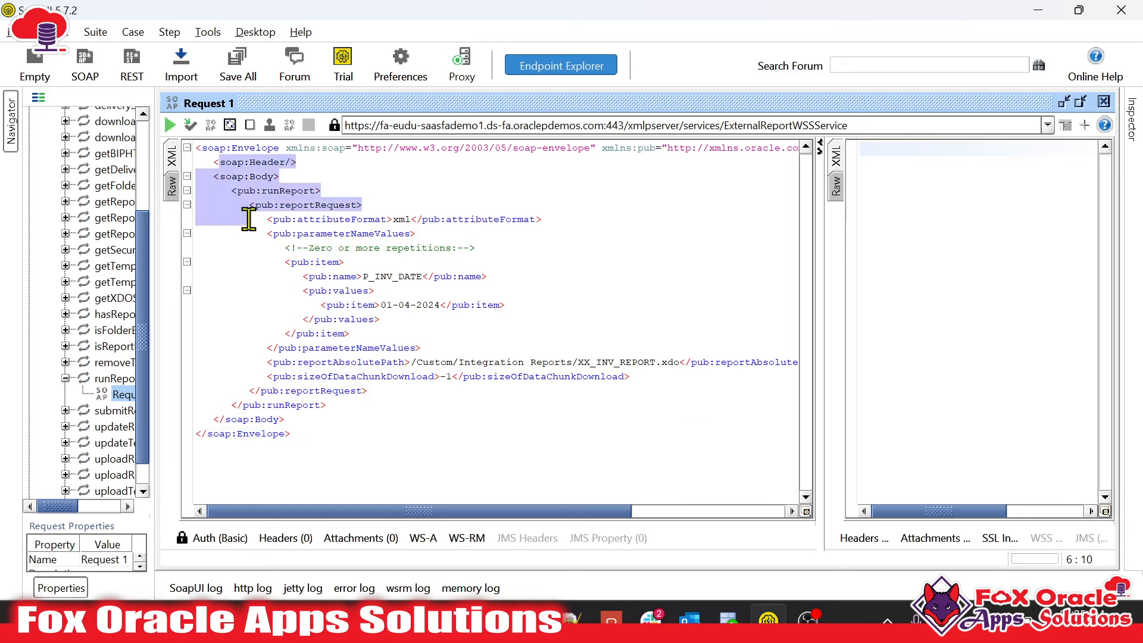
pyautogui.click(248, 191)
pyautogui.click(171, 125)
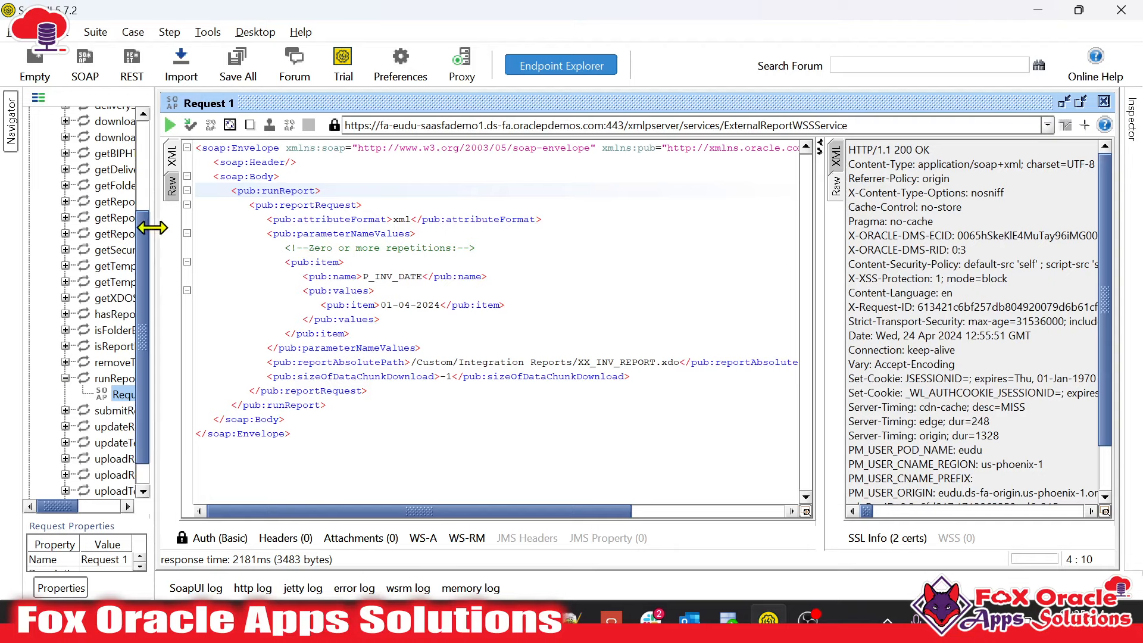
pyautogui.moveTo(153, 226); pyautogui.dragTo(107, 226)
pyautogui.click(813, 159)
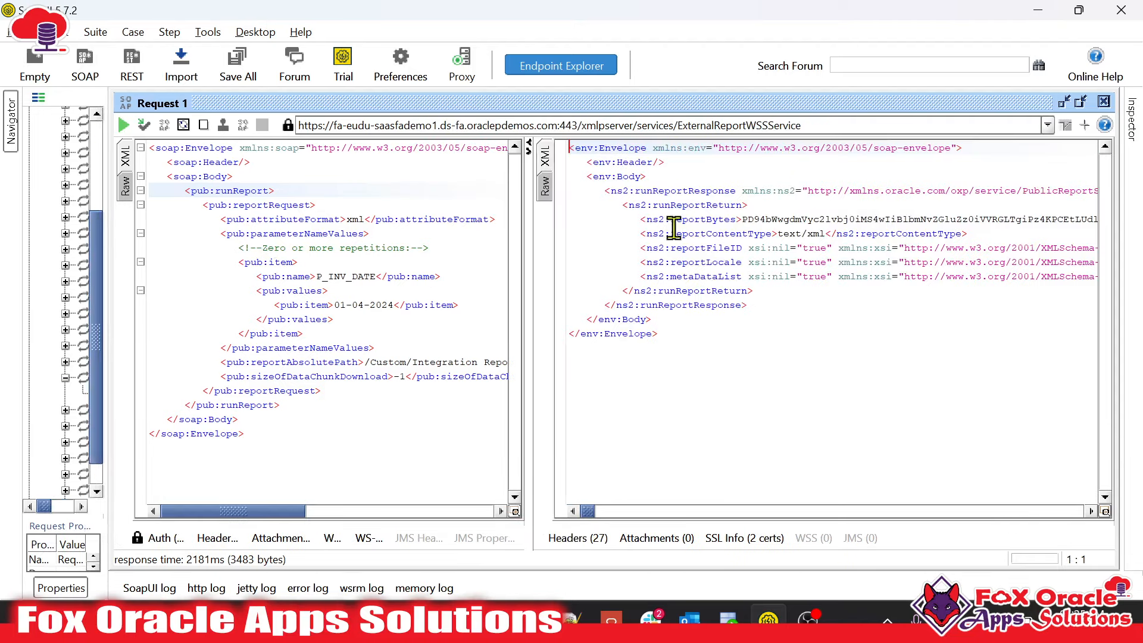
# Compare the response's reportContentType value with the request's attributeFormat value
pyautogui.moveTo(523, 242); pyautogui.dragTo(424, 255)
pyautogui.click(759, 240)
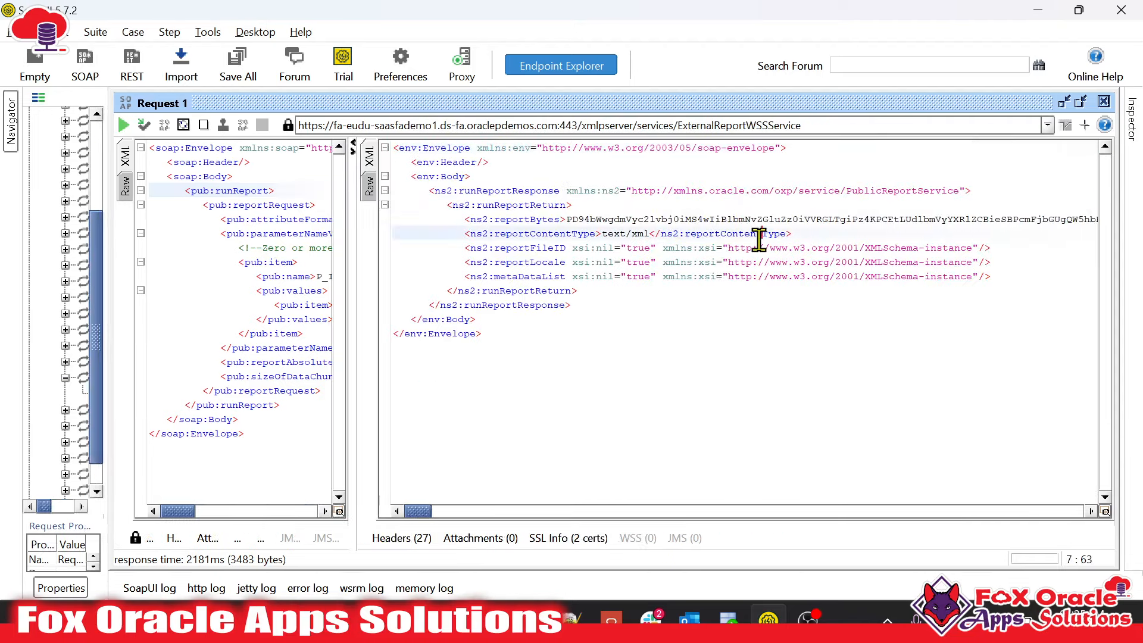
pyautogui.doubleClick(561, 235)
pyautogui.click(614, 232)
pyautogui.doubleClick(636, 232)
pyautogui.moveTo(351, 253); pyautogui.dragTo(497, 268)
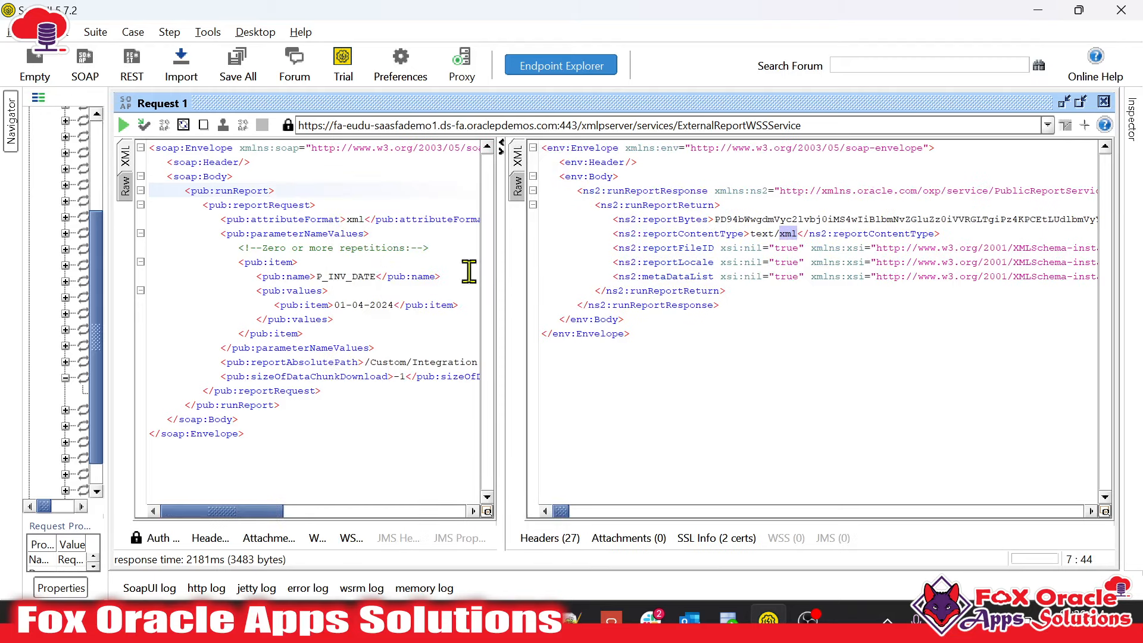
pyautogui.doubleClick(356, 219)
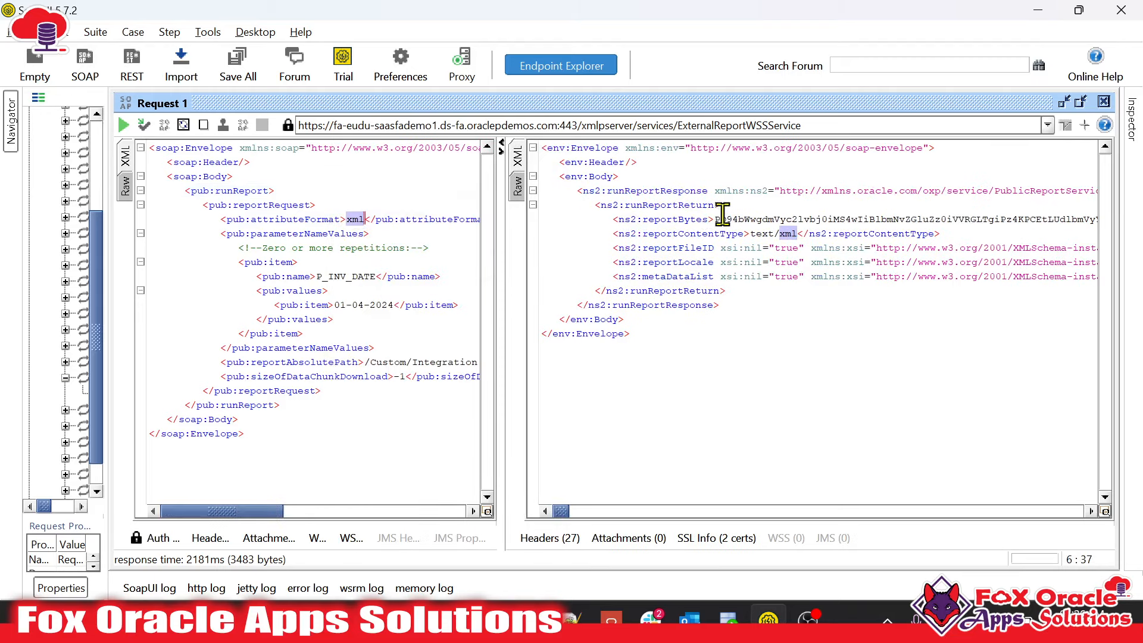
# Copy the entire Base64 content of the response's reportBytes element
pyautogui.click(673, 219)
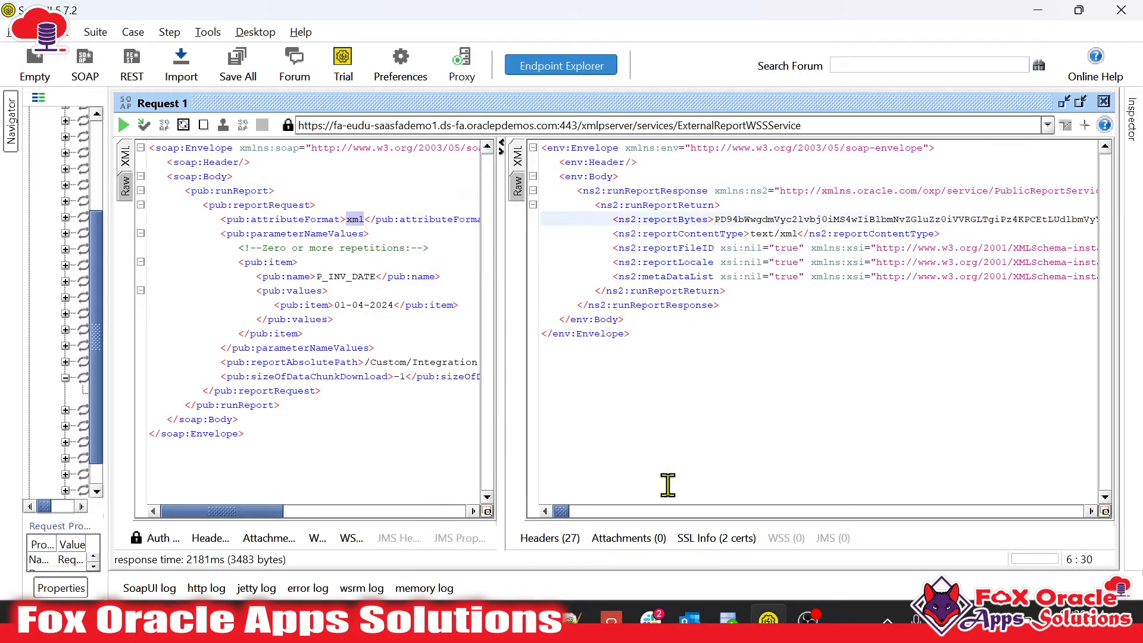
pyautogui.moveTo(566, 510); pyautogui.dragTo(1113, 499)
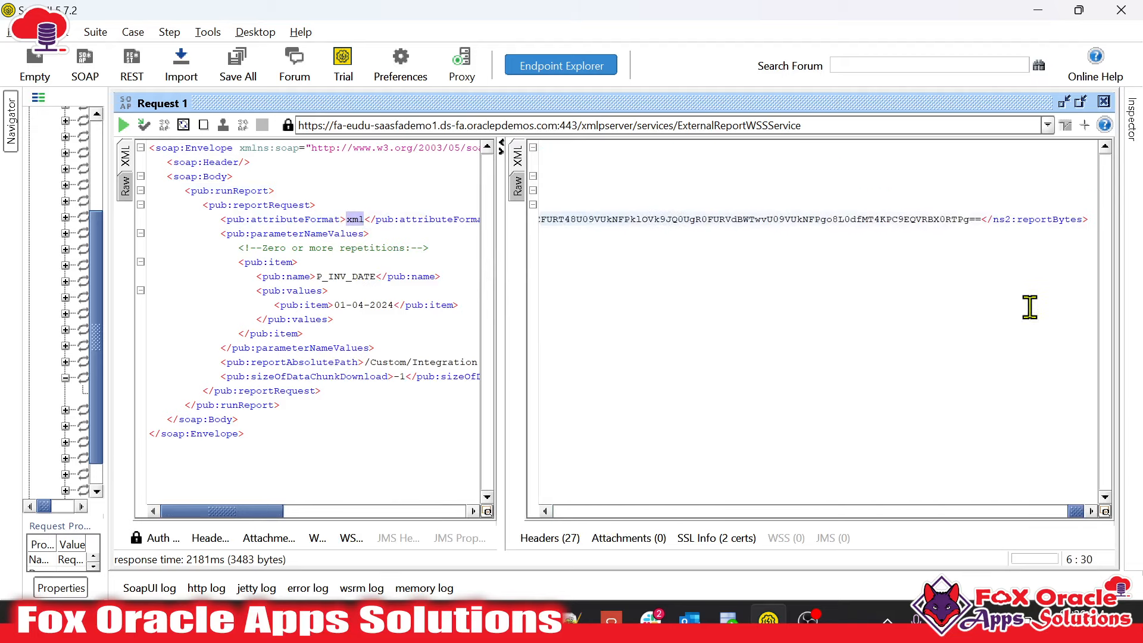
pyautogui.keyDown('shift'); pyautogui.click(981, 221); pyautogui.keyUp('shift')
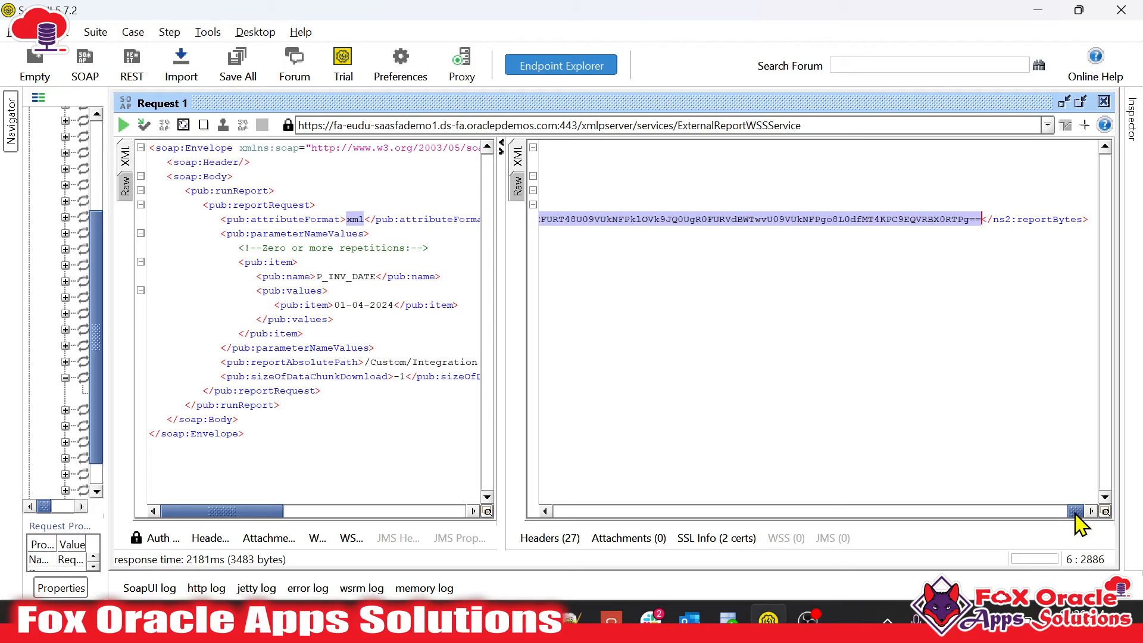
pyautogui.moveTo(1076, 515); pyautogui.dragTo(524, 542)
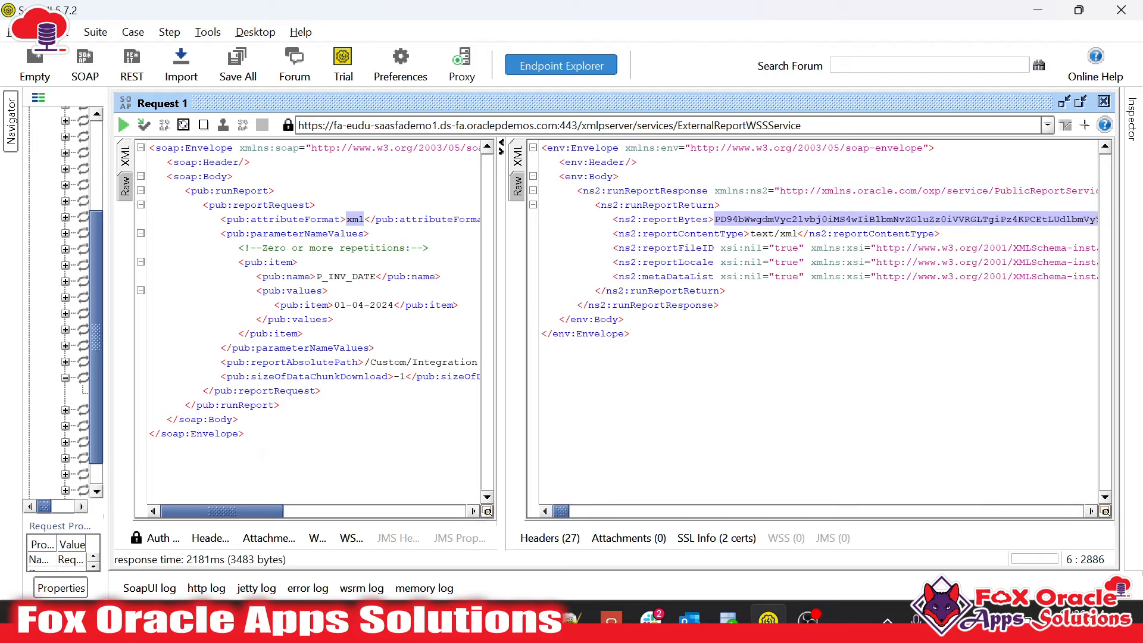
# Switch to the browser and view XX_INV_REPORT with P_INVOIC_DATE set to 01-04-2024
pyautogui.click(510, 479)
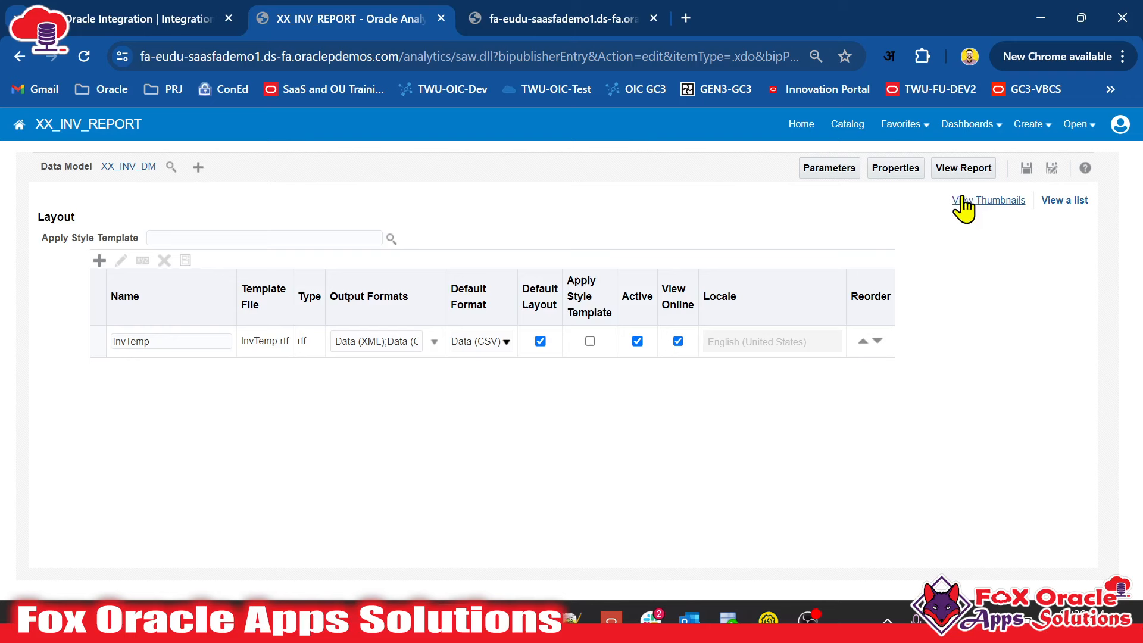
pyautogui.click(964, 168)
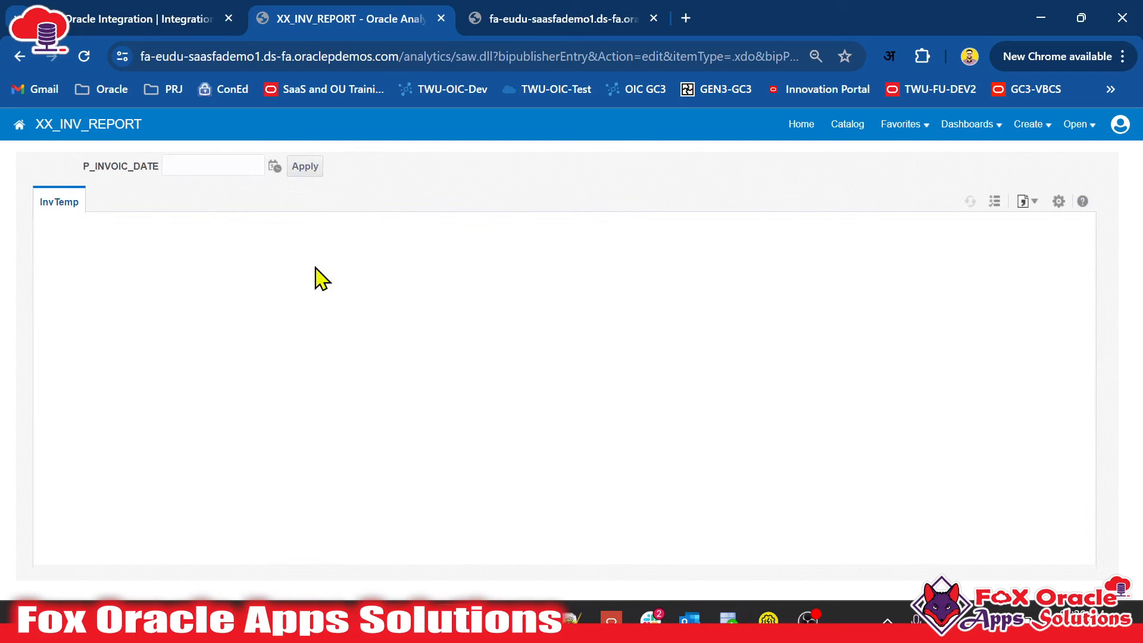
pyautogui.click(274, 166)
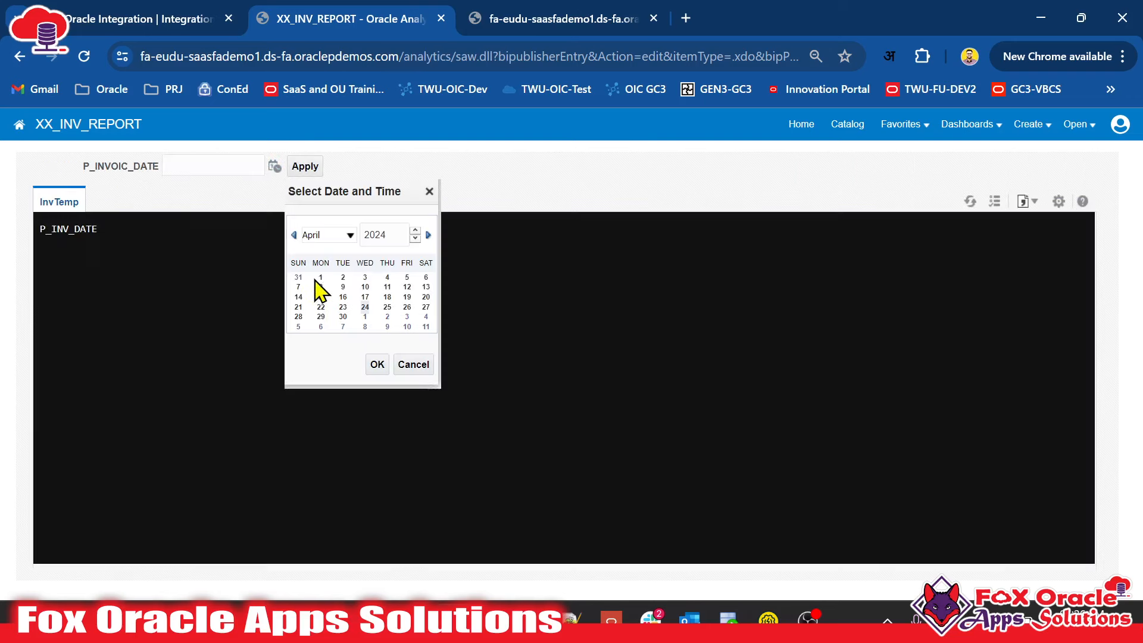
pyautogui.click(321, 277)
pyautogui.click(377, 364)
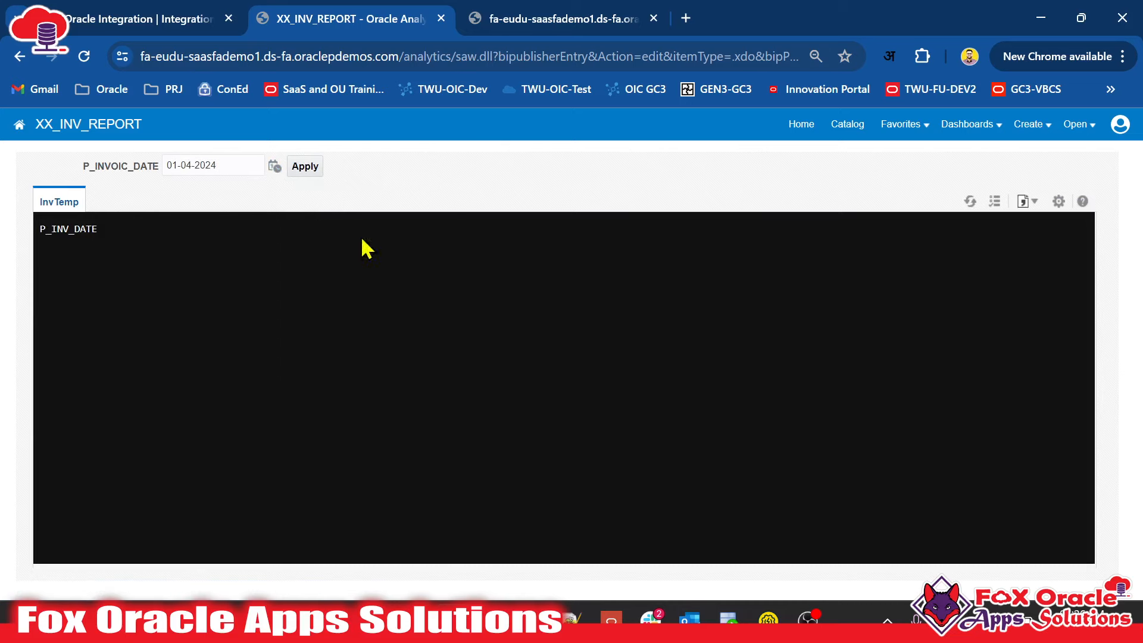
pyautogui.click(315, 174)
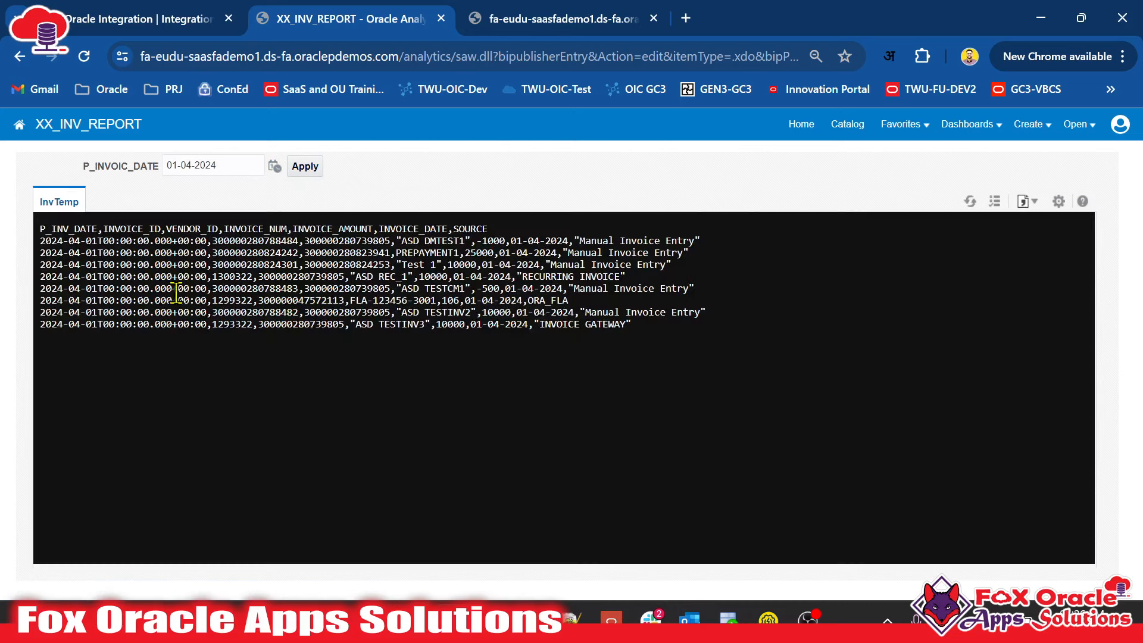
# Paste the copied reportBytes content into a new Notepad++ document and check it through to the end
pyautogui.hotkey('alt', 'Tab')
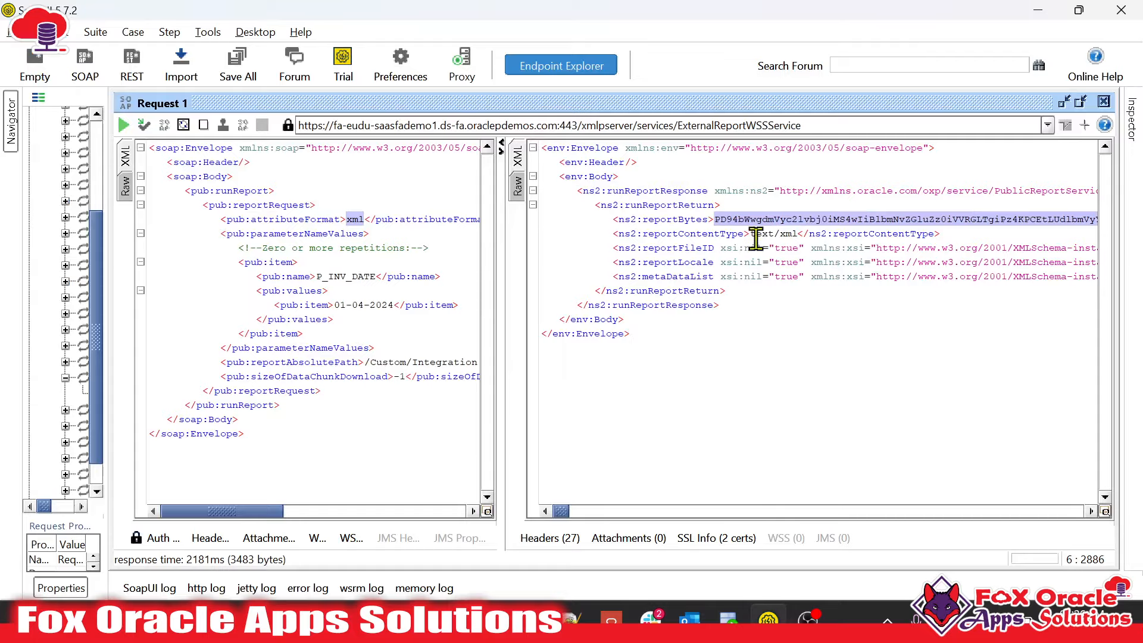
pyautogui.click(454, 619)
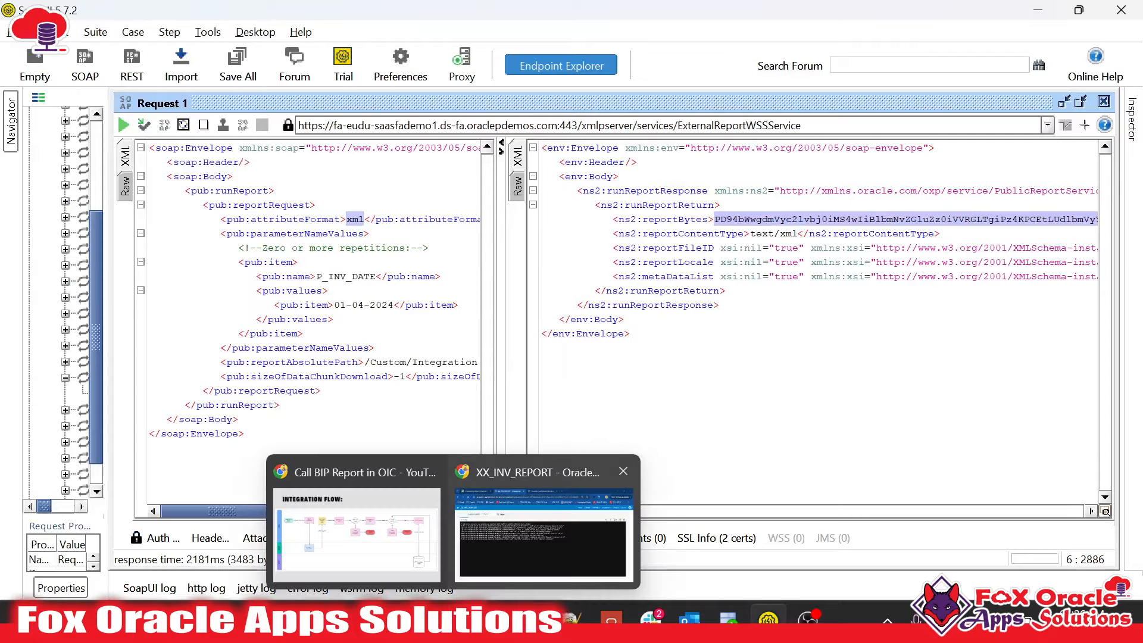
pyautogui.click(572, 619)
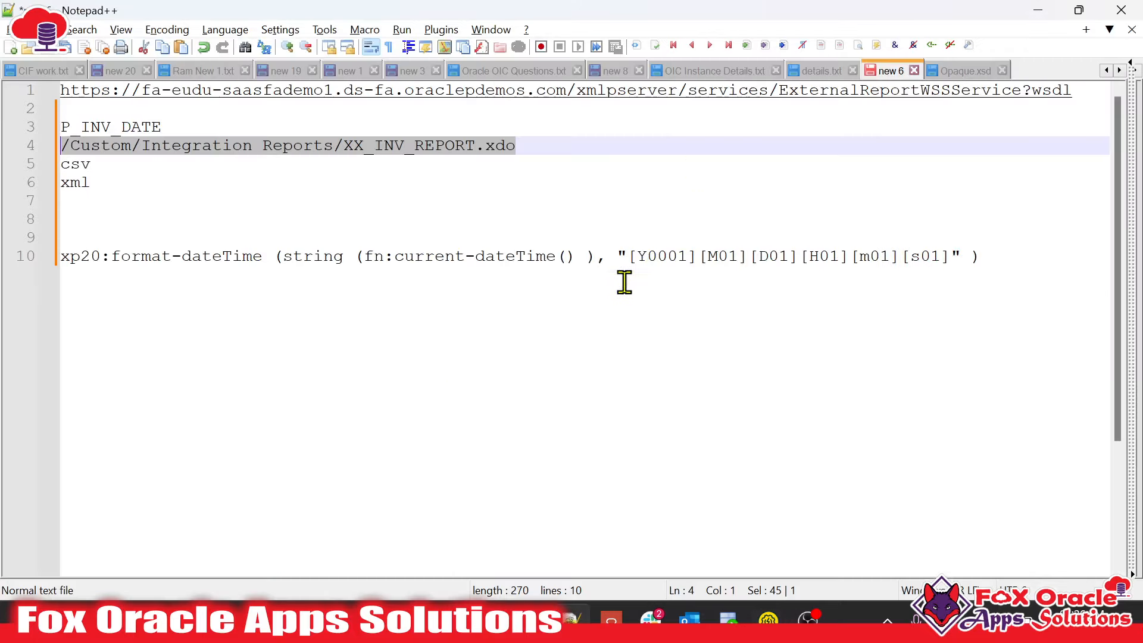
pyautogui.hotkey('ctrl', 'n')
pyautogui.hotkey('ctrl', 'v')
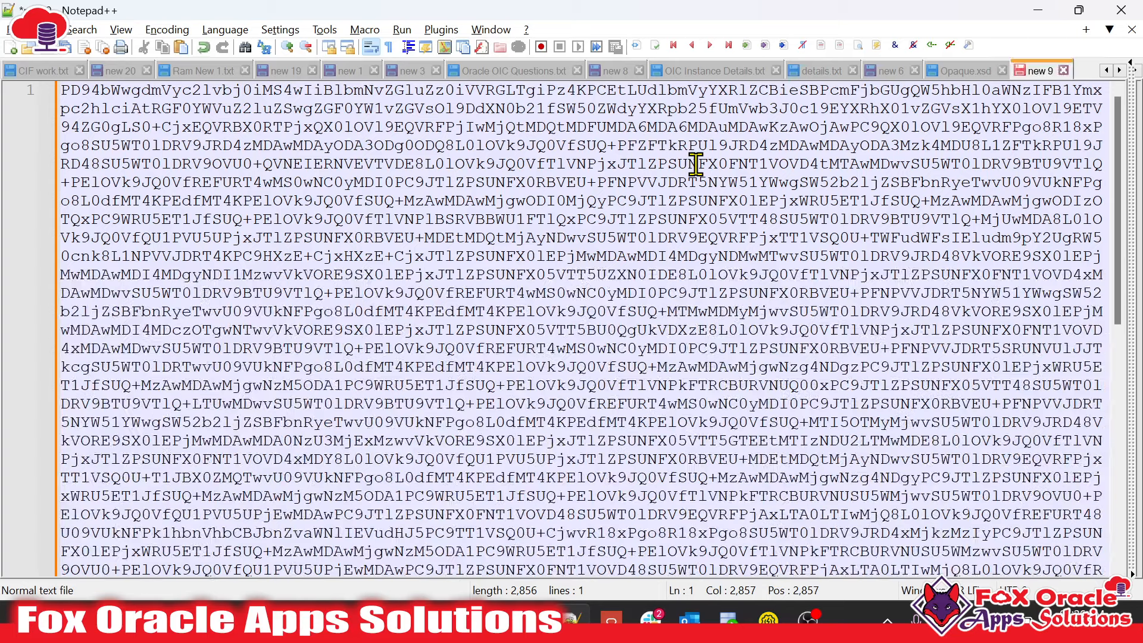
pyautogui.scroll(-6, 656, 186)
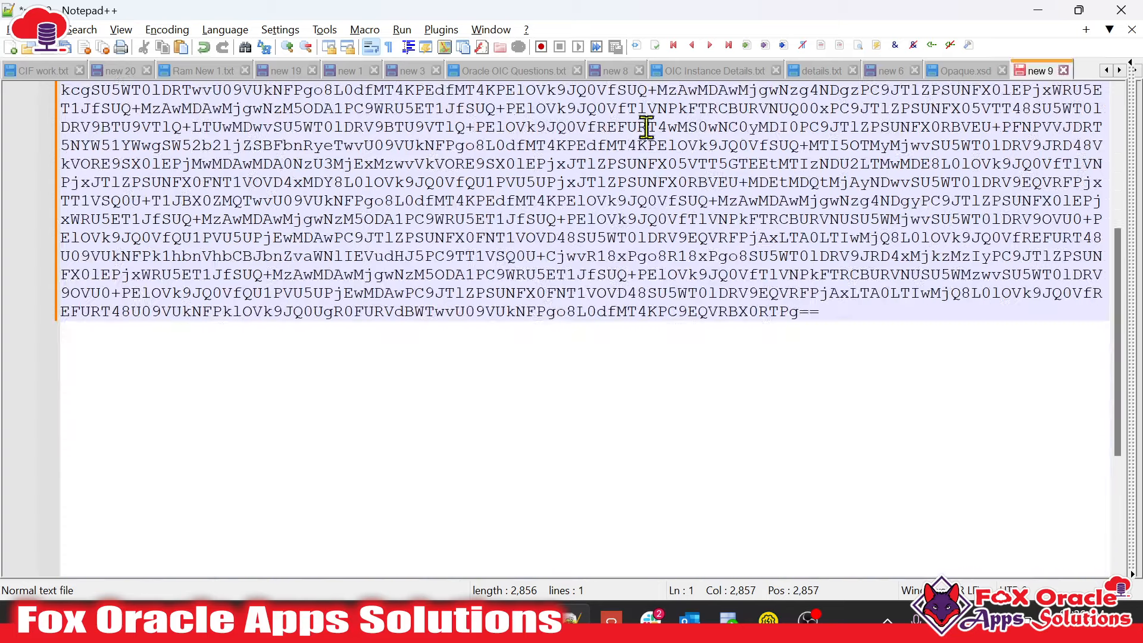
pyautogui.scroll(6, 543, 309)
# Decode the entire pasted text with the MIME Tools Base64 Decode command and look through the resulting report XML
pyautogui.hotkey('ctrl', 'a')
pyautogui.scroll(-6, 684, 220)
pyautogui.scroll(6, 692, 201)
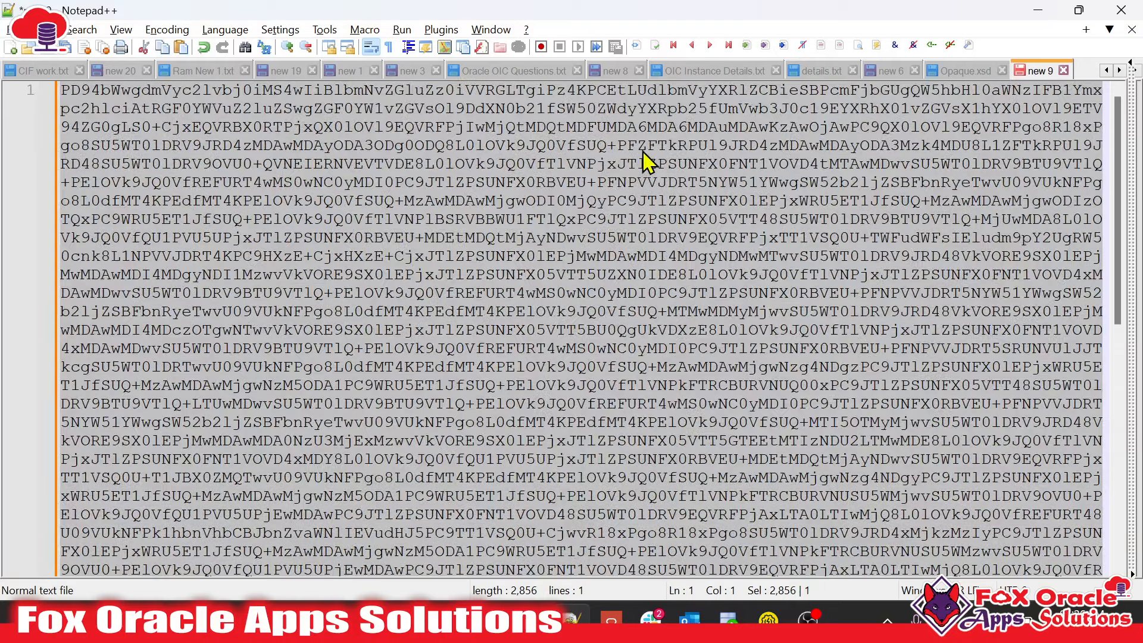
pyautogui.click(440, 31)
pyautogui.moveTo(491, 55)
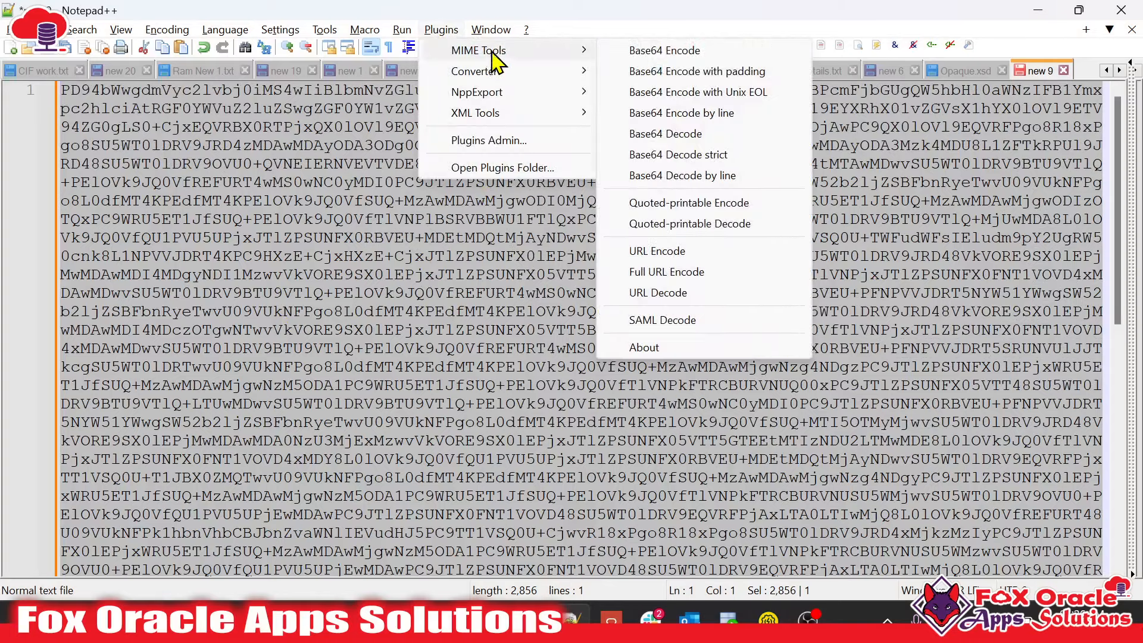
pyautogui.click(695, 134)
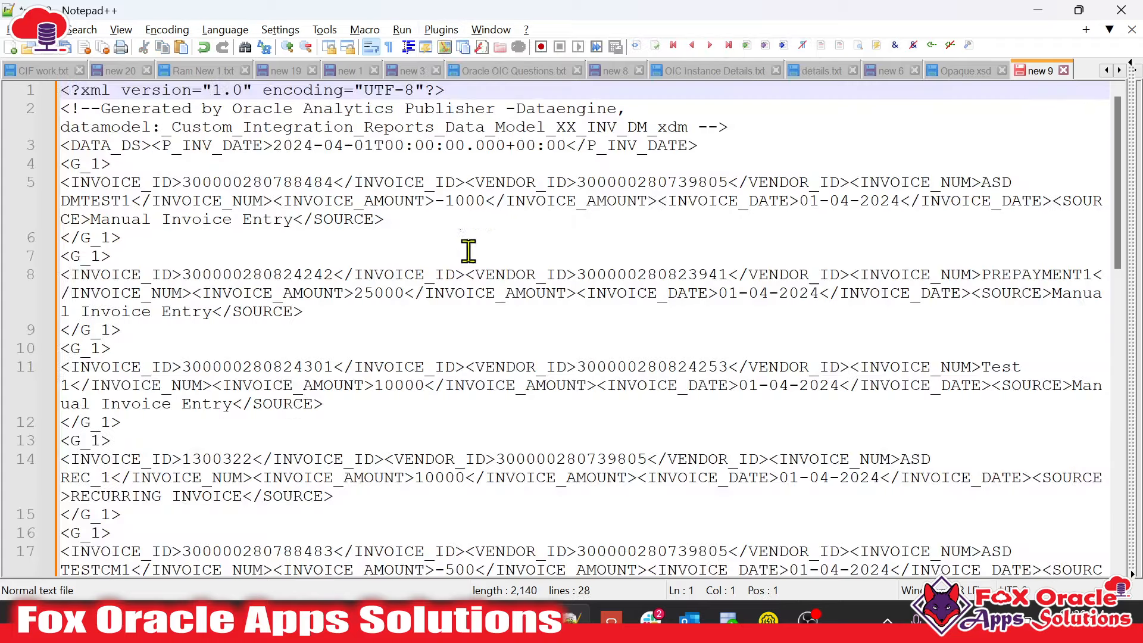
pyautogui.scroll(-15, 309, 207)
pyautogui.scroll(15, 329, 271)
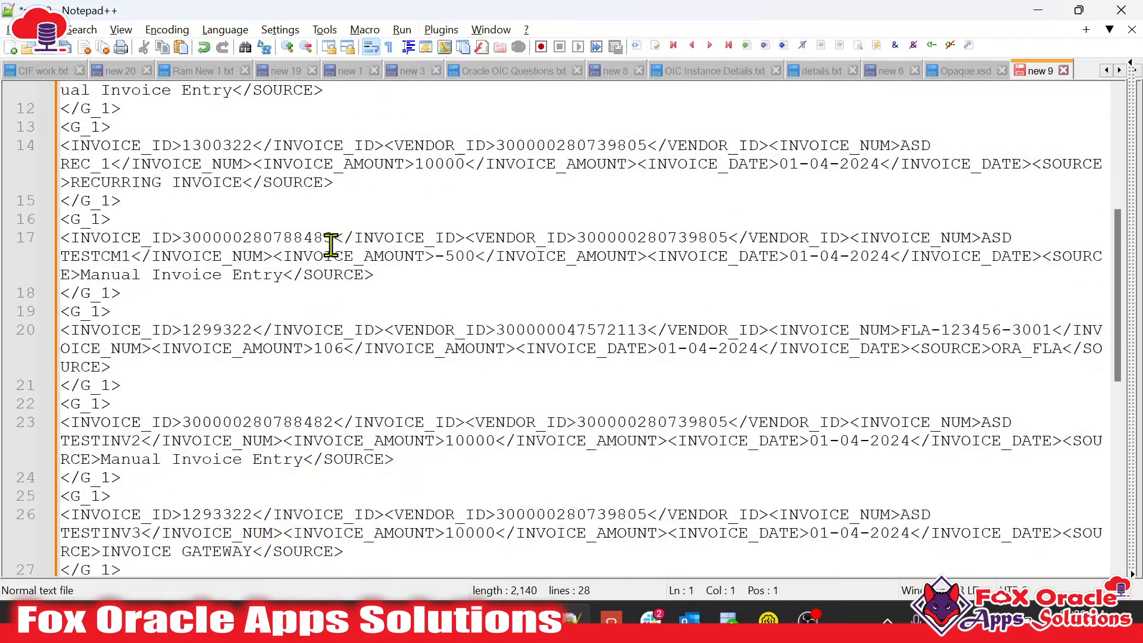
# Set the decoded document's language to XML and format it into indented lines with XML Tools
pyautogui.click(225, 29)
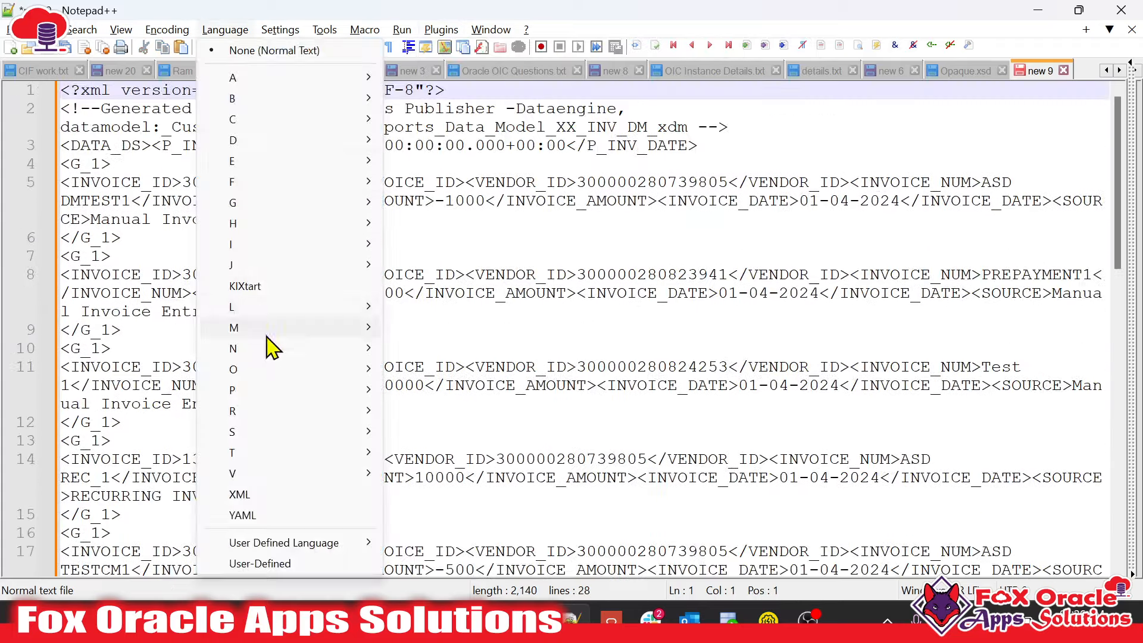
pyautogui.click(253, 499)
pyautogui.click(440, 30)
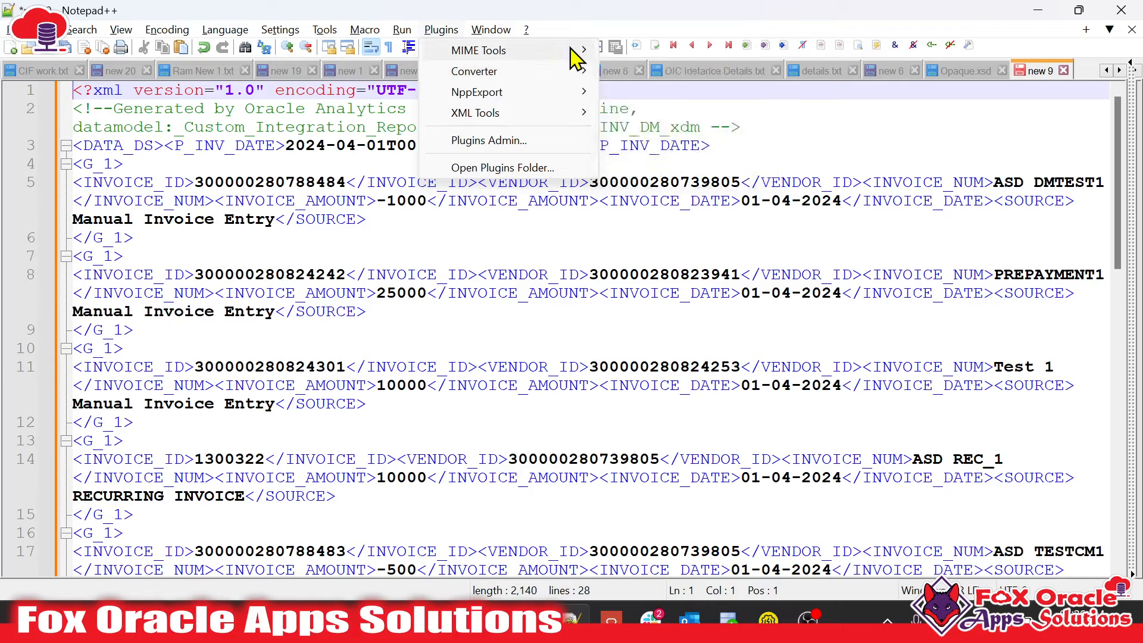
pyautogui.moveTo(574, 52)
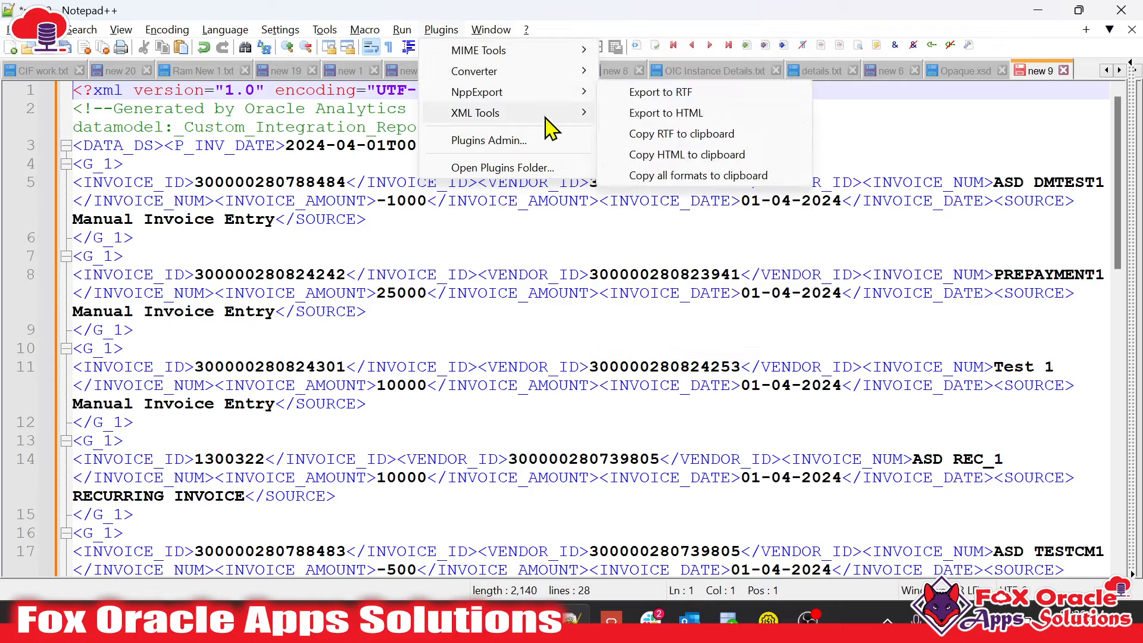
pyautogui.moveTo(580, 113)
pyautogui.click(667, 311)
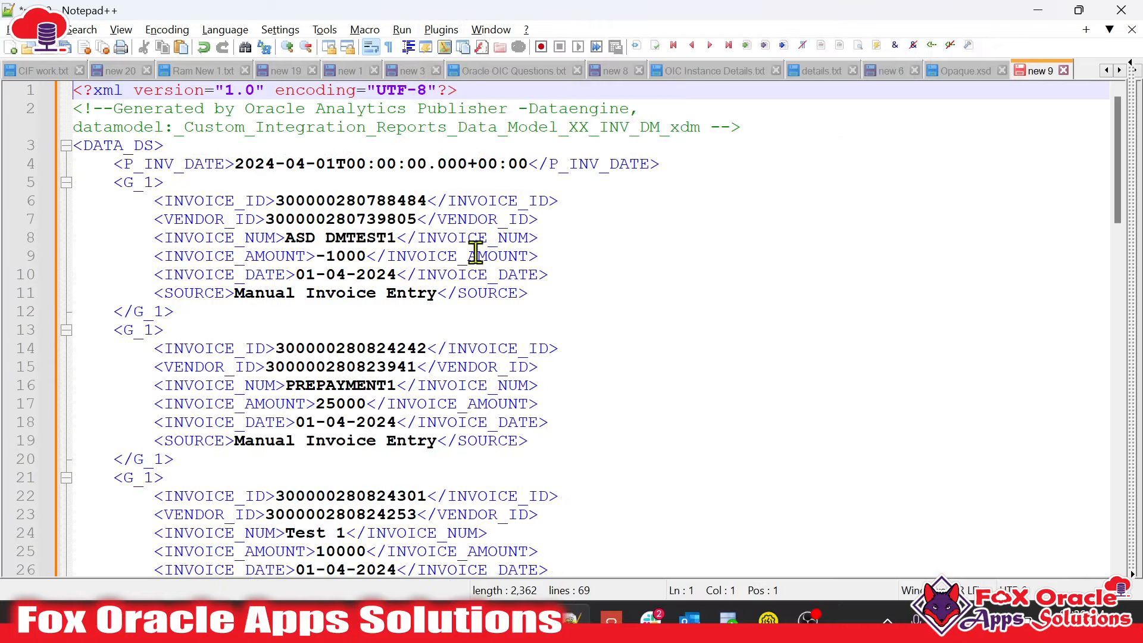
# Examine the formatted XML's repeating G_1 groups and their invoice elements from INVOICE_ID to SOURCE
pyautogui.click(113, 182)
pyautogui.click(215, 238)
pyautogui.scroll(-7, 384, 367)
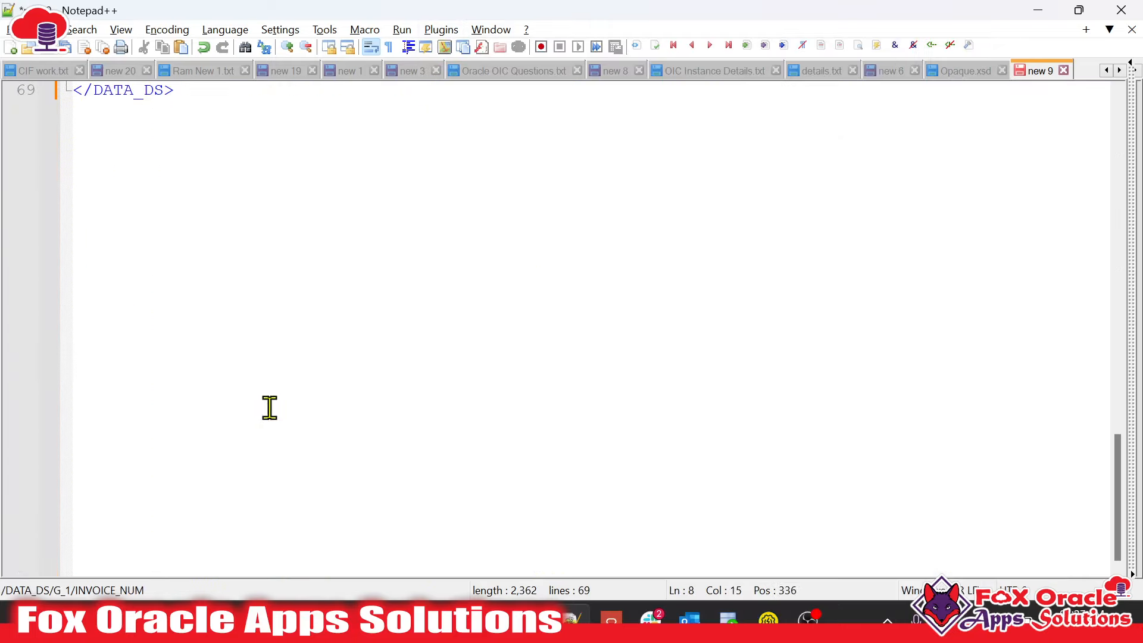
pyautogui.scroll(20, 265, 360)
pyautogui.click(399, 293)
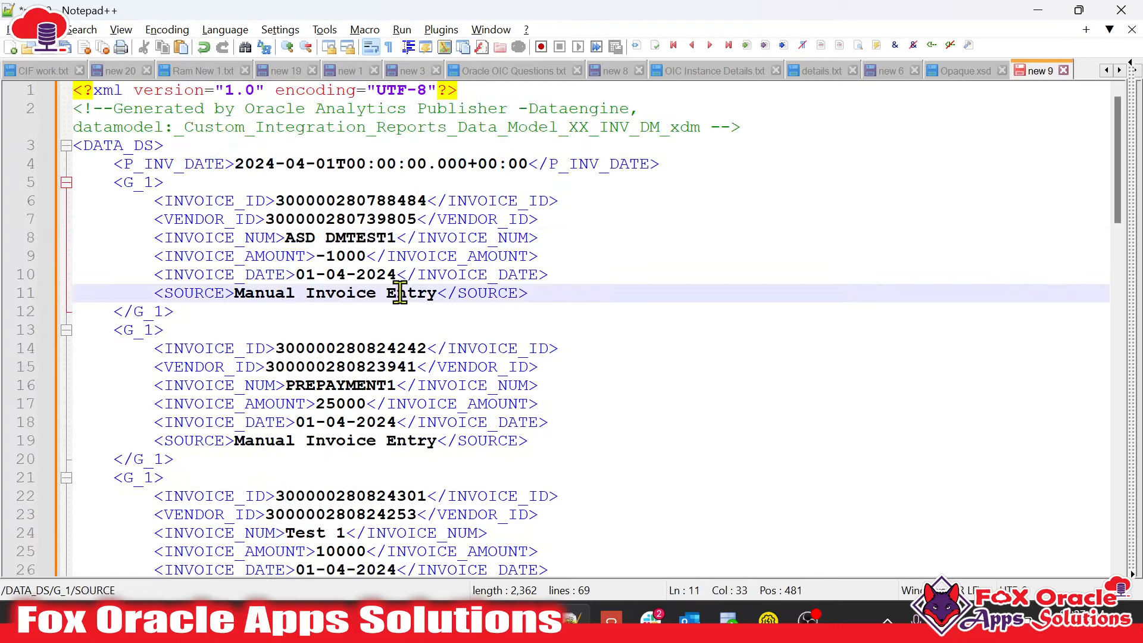
pyautogui.click(215, 219)
pyautogui.click(211, 305)
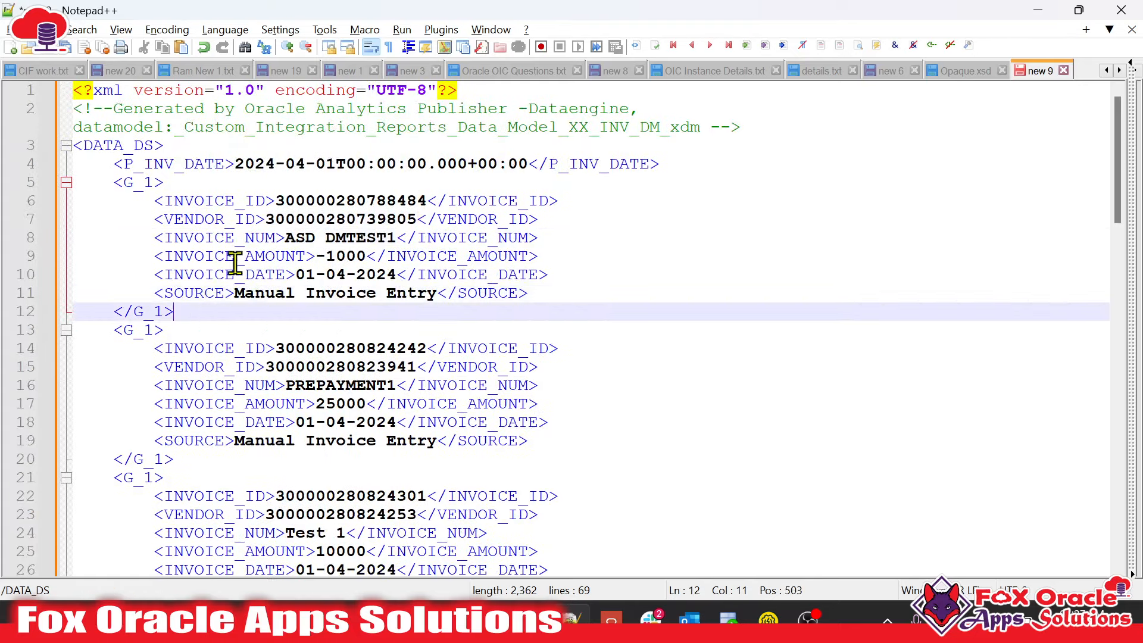
pyautogui.click(133, 195)
pyautogui.click(217, 238)
pyautogui.click(203, 293)
pyautogui.moveTo(195, 201); pyautogui.dragTo(198, 311)
pyautogui.click(325, 201)
pyautogui.doubleClick(235, 202)
pyautogui.click(215, 238)
pyautogui.click(198, 310)
pyautogui.moveTo(214, 312); pyautogui.dragTo(118, 186)
pyautogui.scroll(-20, 372, 250)
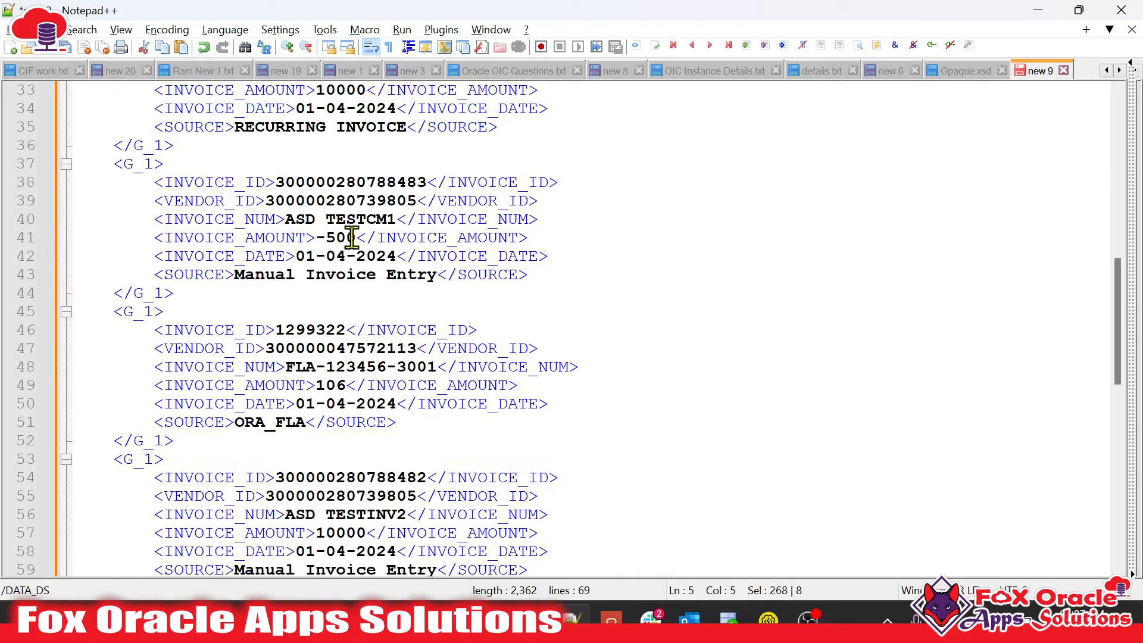
pyautogui.scroll(20, 373, 253)
pyautogui.click(291, 177)
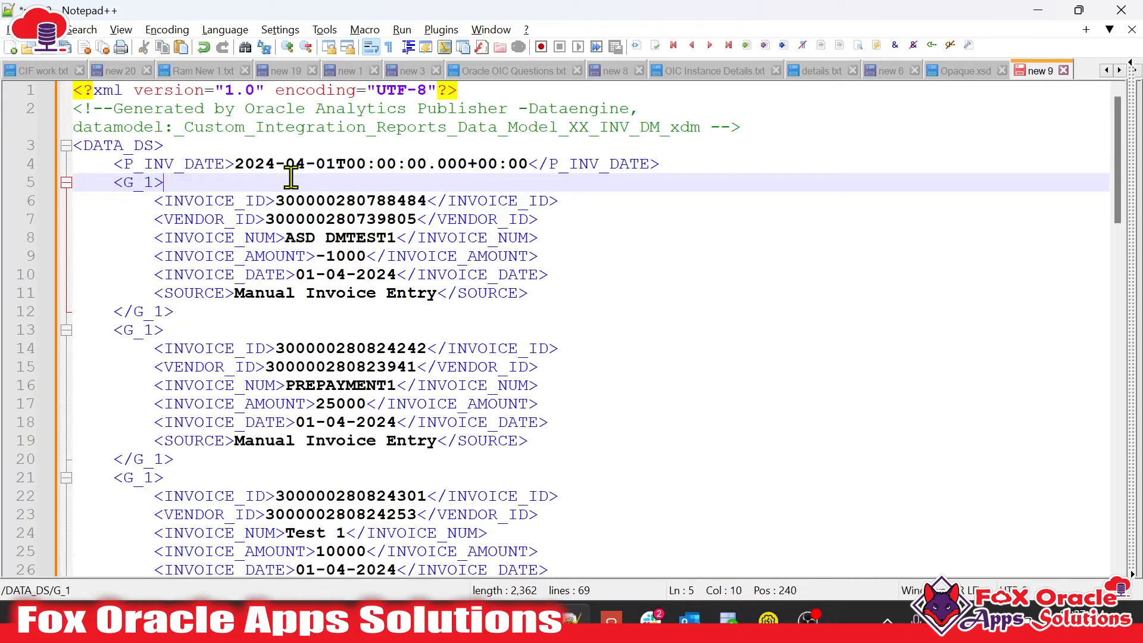
# Save the formatted document as XXINT_REPORT.xml in the OIC Session (Class 5) Group 3 folder
pyautogui.hotkey('ctrl', 's')
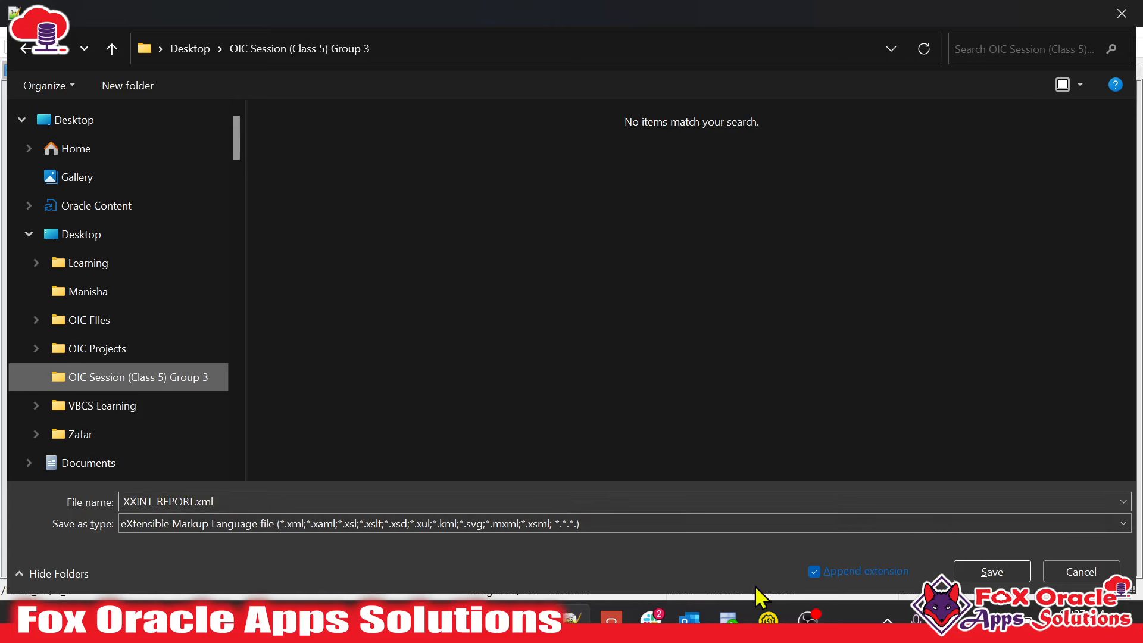
pyautogui.click(1009, 571)
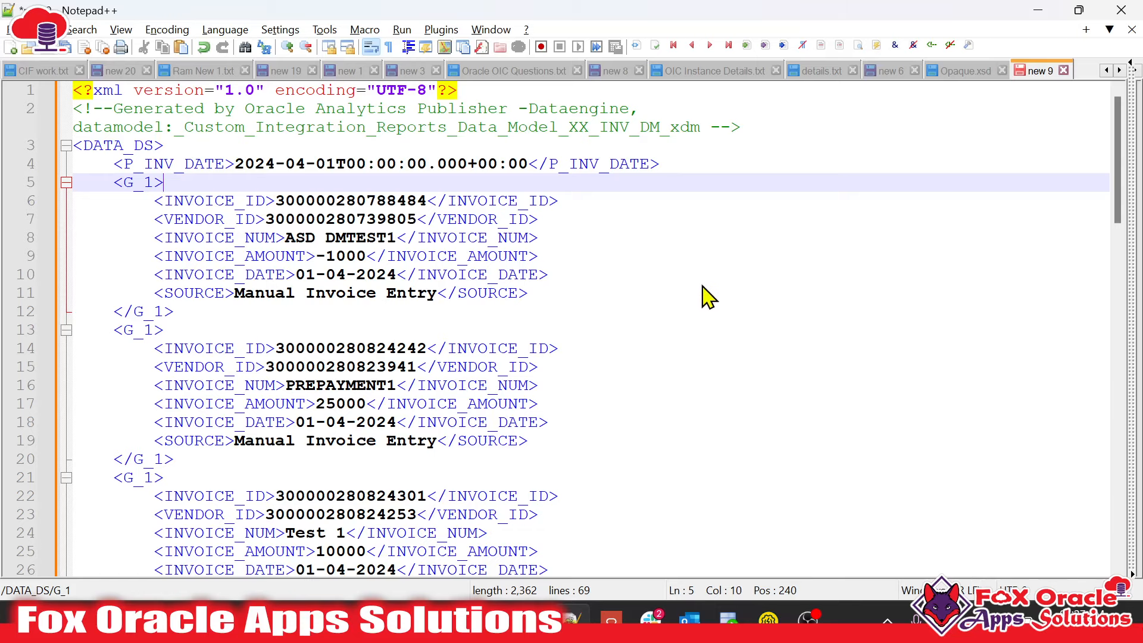
pyautogui.click(904, 164)
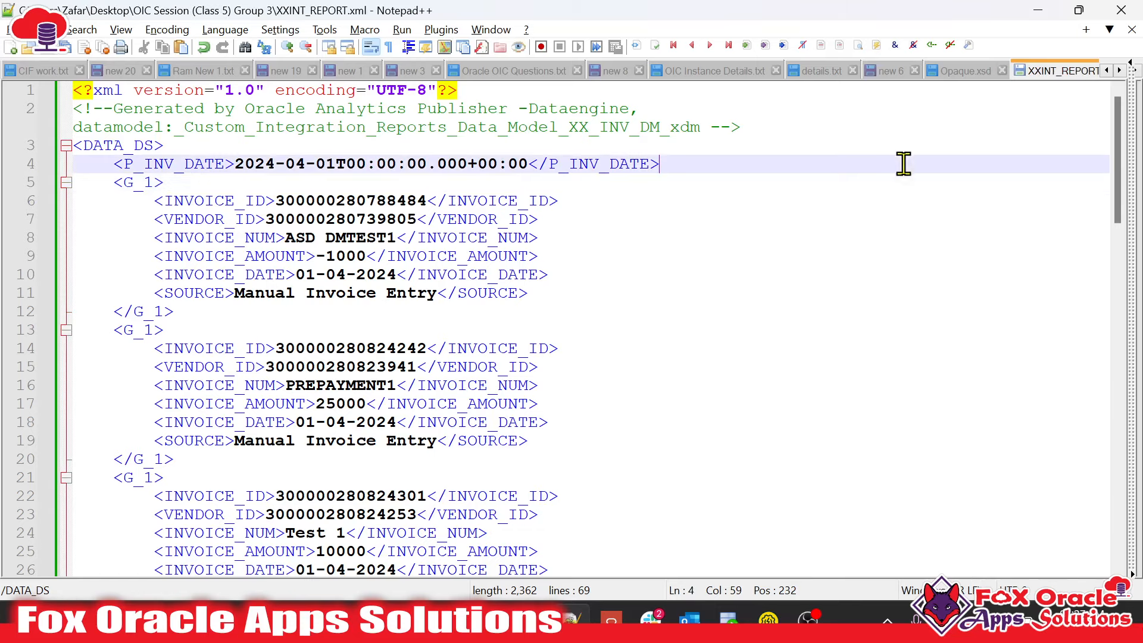
pyautogui.click(1039, 72)
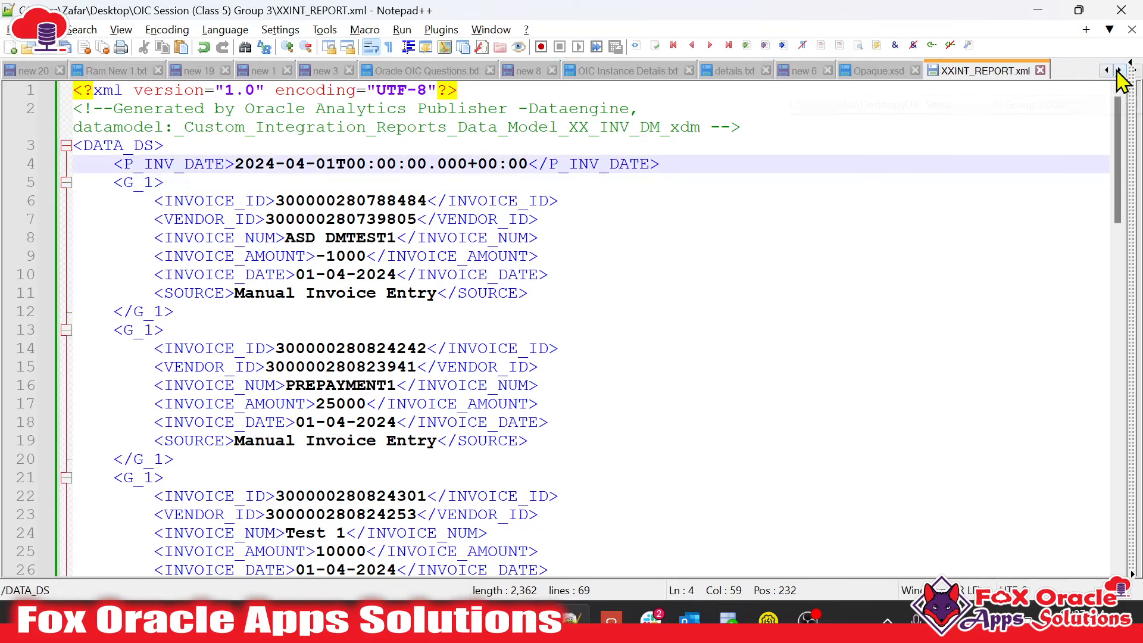
# Review the saved XML from its declaration and P_INV_DATE element through the invoice records
pyautogui.click(540, 201)
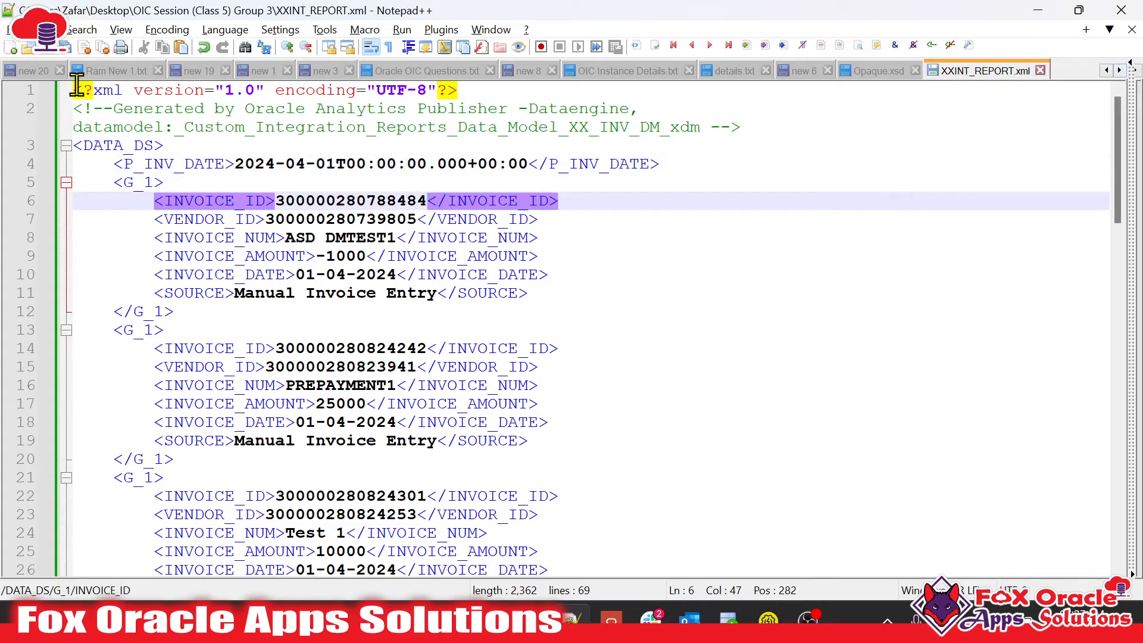
pyautogui.moveTo(78, 87); pyautogui.dragTo(346, 369)
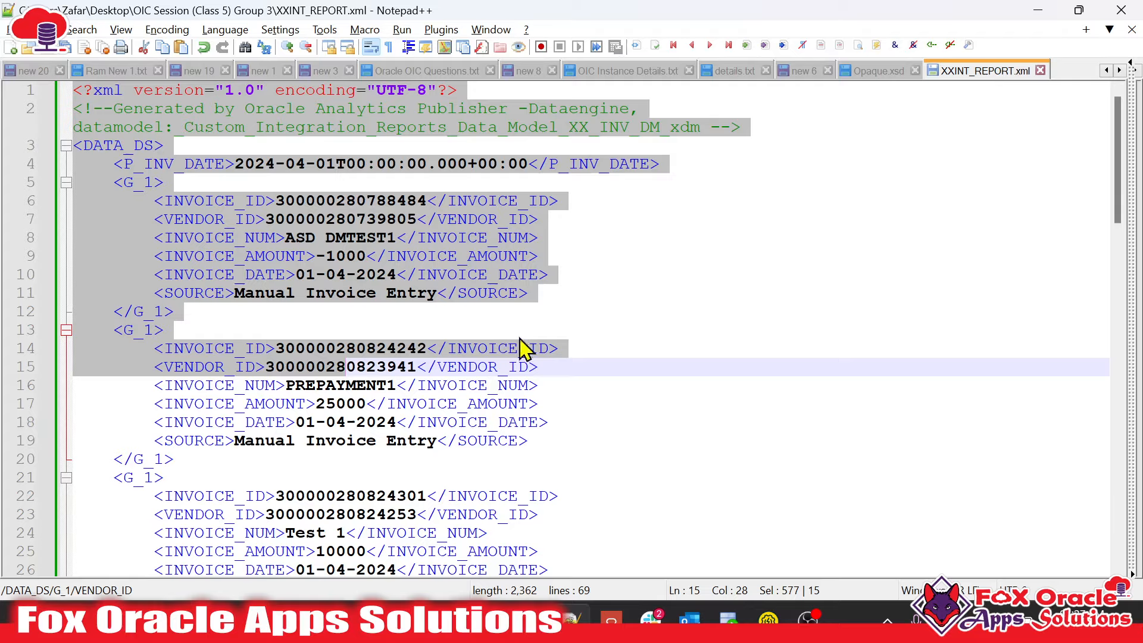
pyautogui.scroll(-20, 502, 351)
pyautogui.scroll(20, 473, 364)
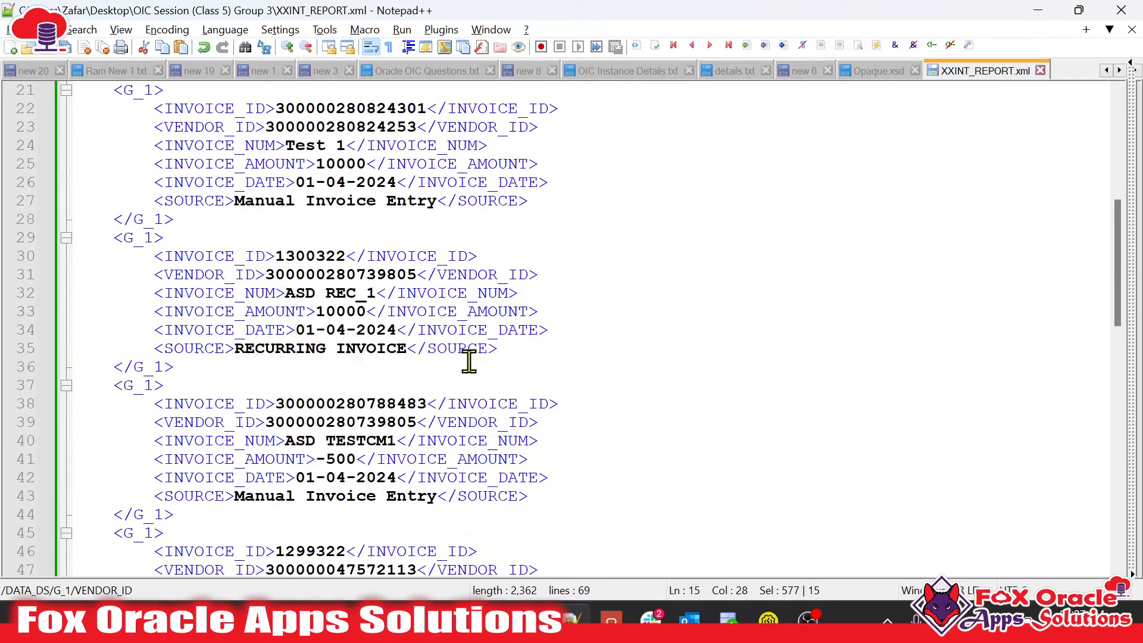
pyautogui.click(346, 258)
pyautogui.moveTo(417, 201); pyautogui.dragTo(427, 200)
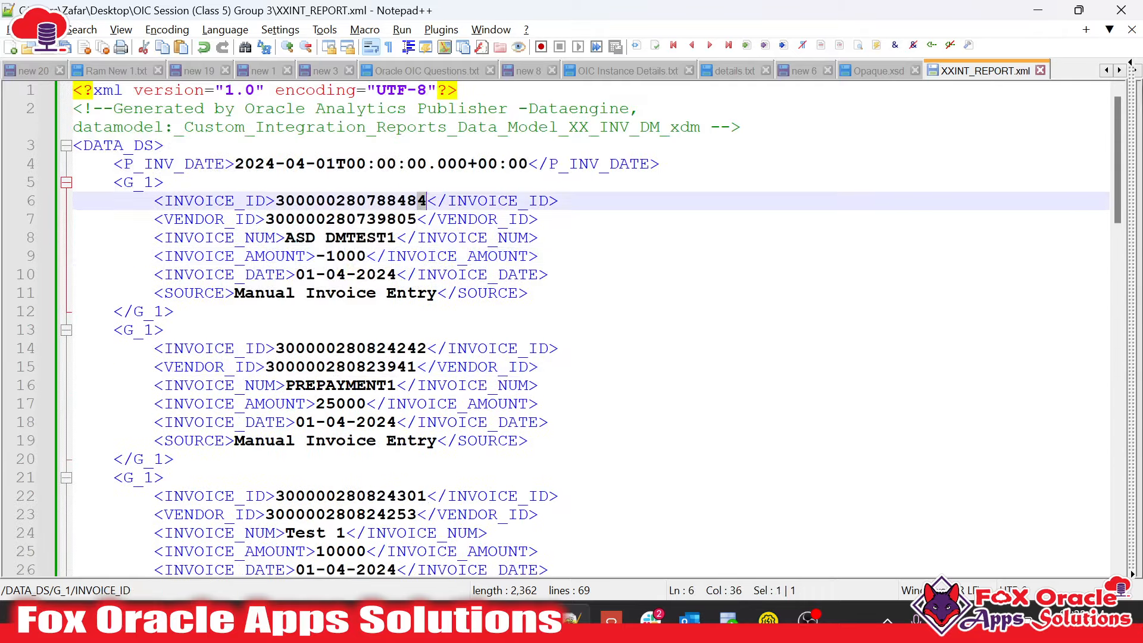
pyautogui.click(770, 161)
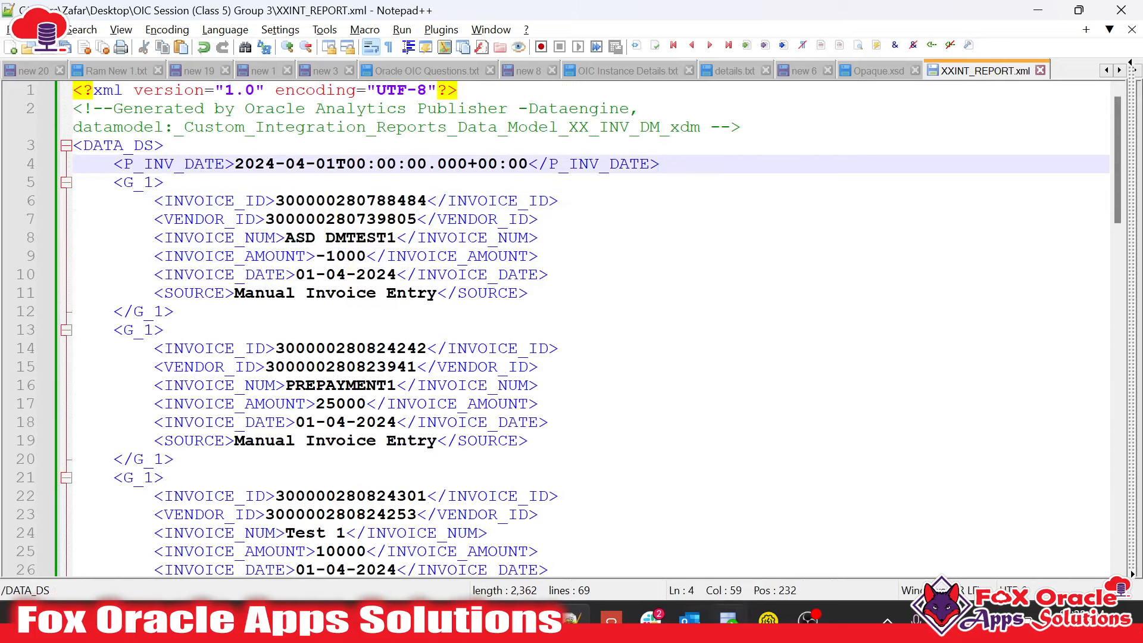
# Switch to SoapUI and set the runReport request's attributeFormat to csv
pyautogui.click(768, 620)
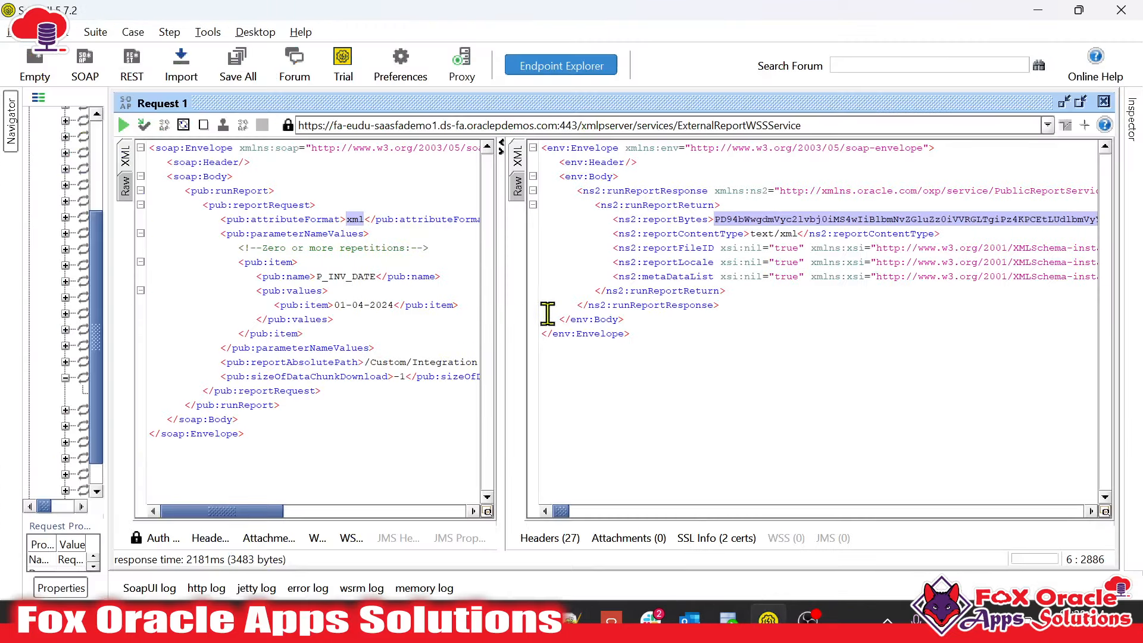
pyautogui.click(363, 219)
pyautogui.press('BackSpace')
pyautogui.press('BackSpace')
pyautogui.press('BackSpace')
pyautogui.write('csv')
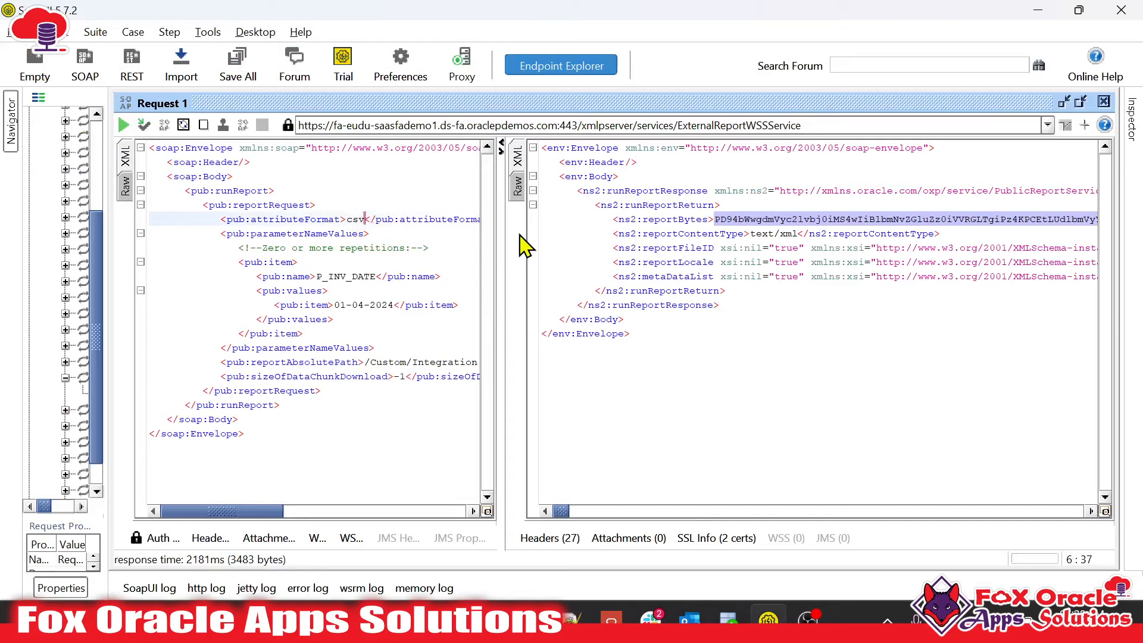
# Resubmit the runReport request and inspect reportBytes and reportContentType in the new response XML
pyautogui.click(721, 245)
pyautogui.doubleClick(790, 219)
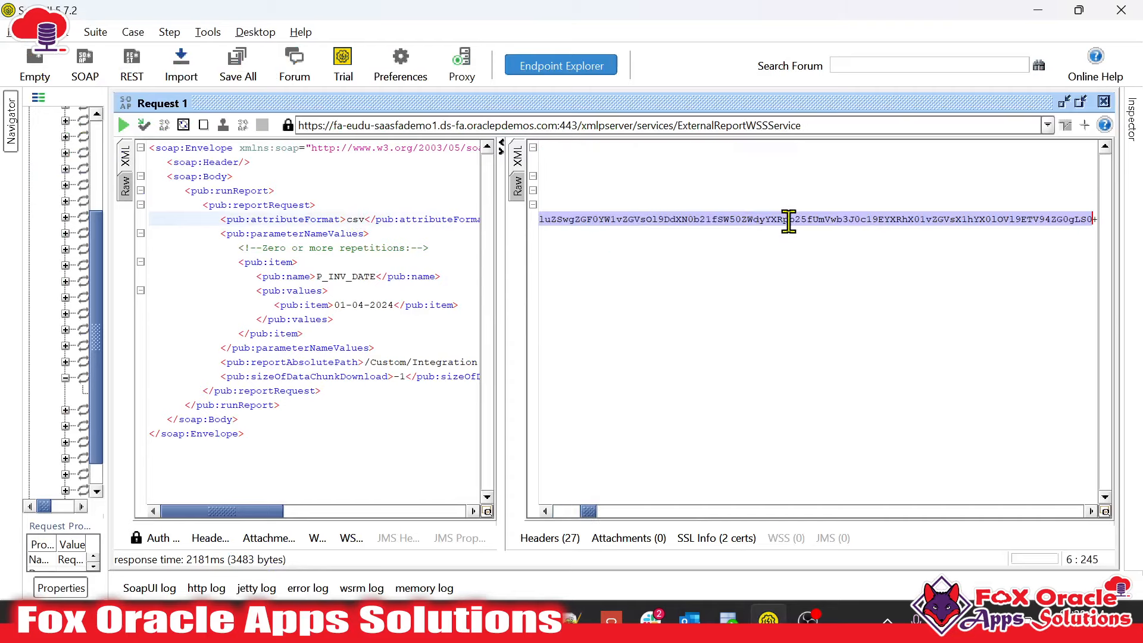
pyautogui.moveTo(591, 512); pyautogui.dragTo(563, 512)
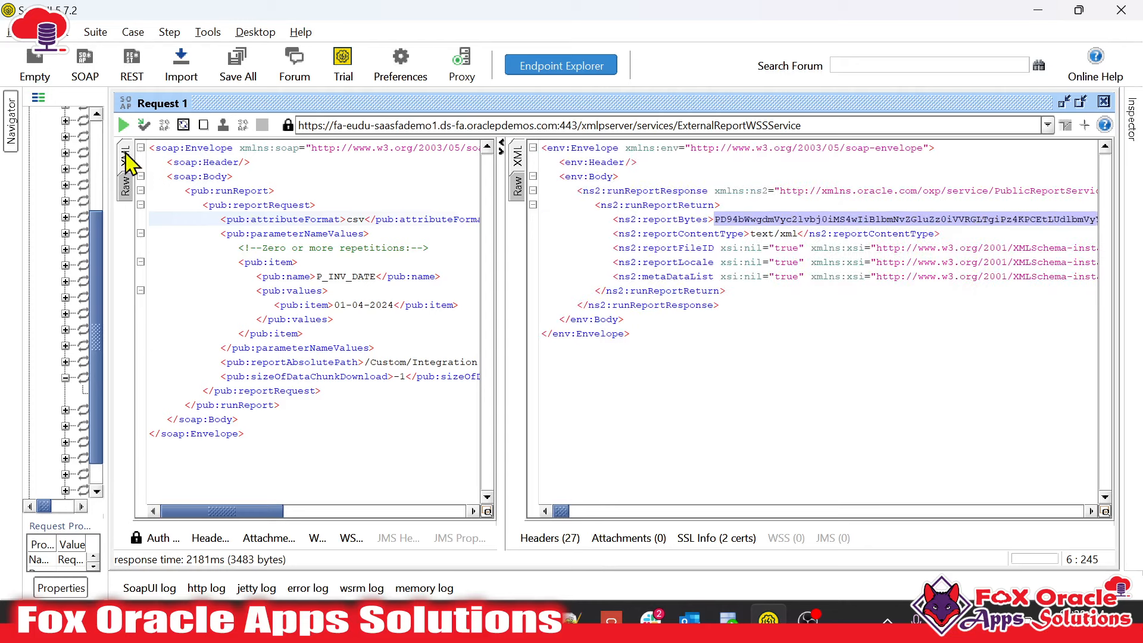
pyautogui.click(123, 125)
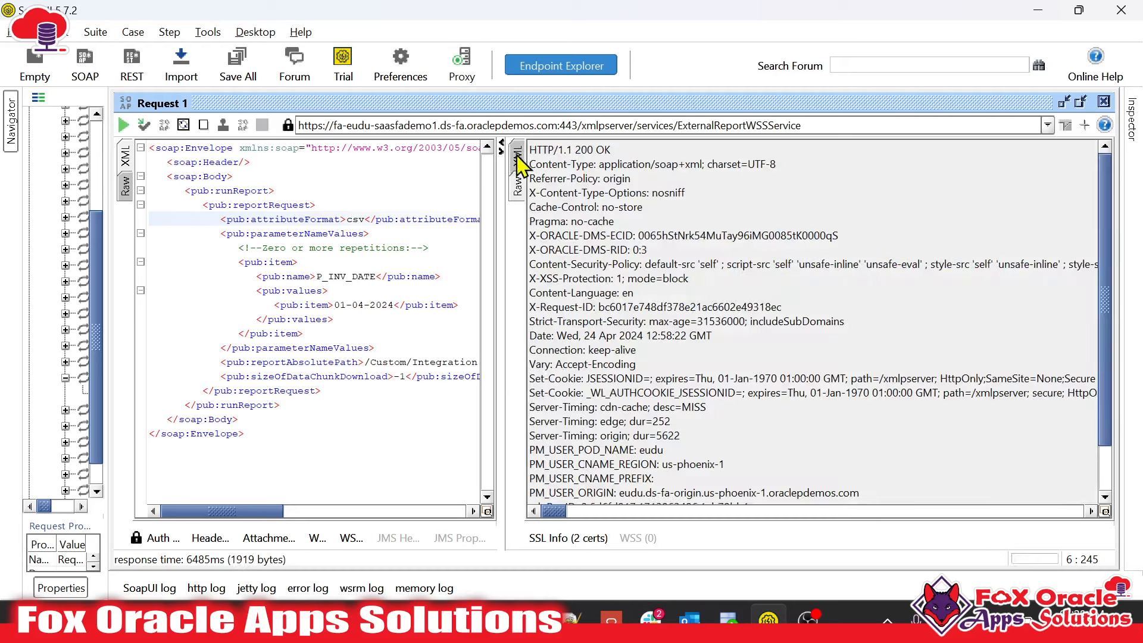
pyautogui.moveTo(625, 511); pyautogui.dragTo(543, 511)
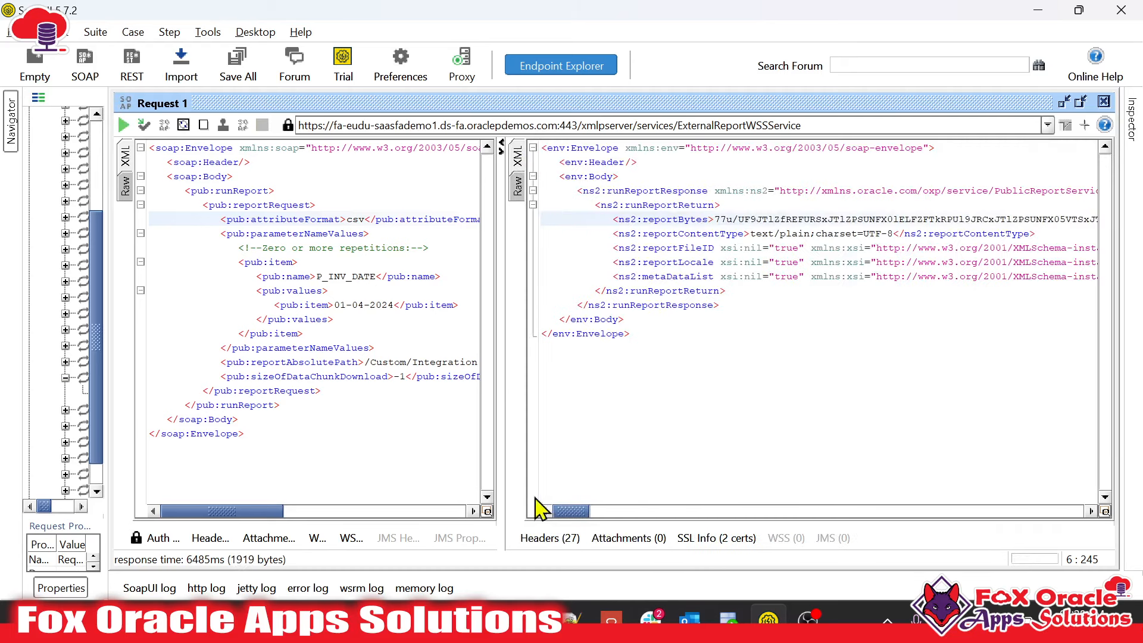
pyautogui.click(816, 219)
pyautogui.doubleClick(711, 238)
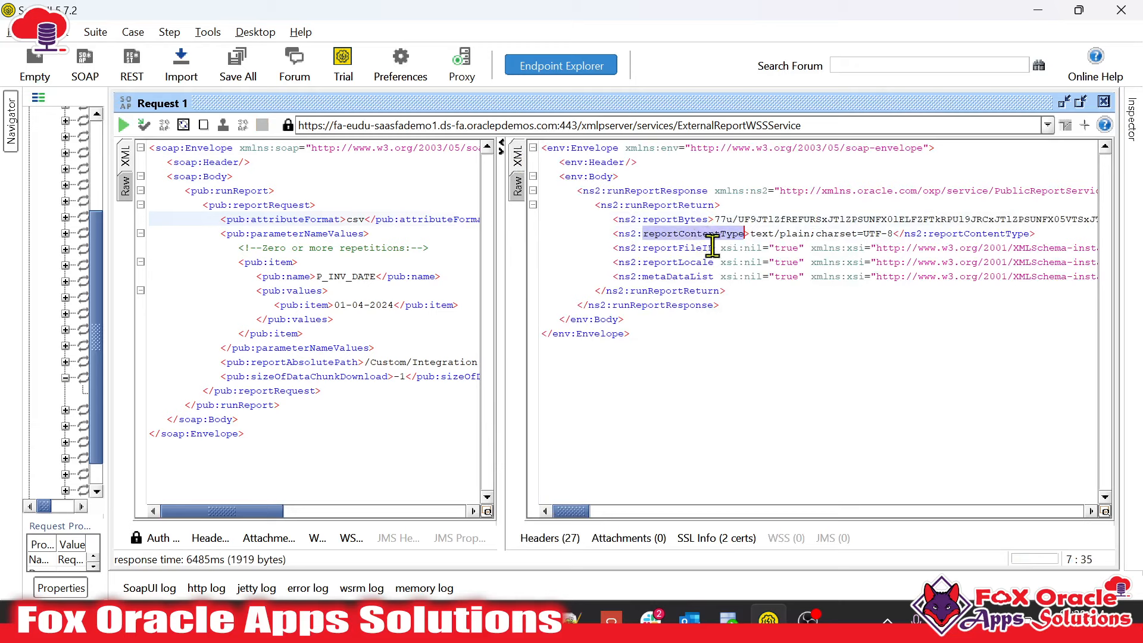
pyautogui.doubleClick(827, 234)
pyautogui.click(777, 233)
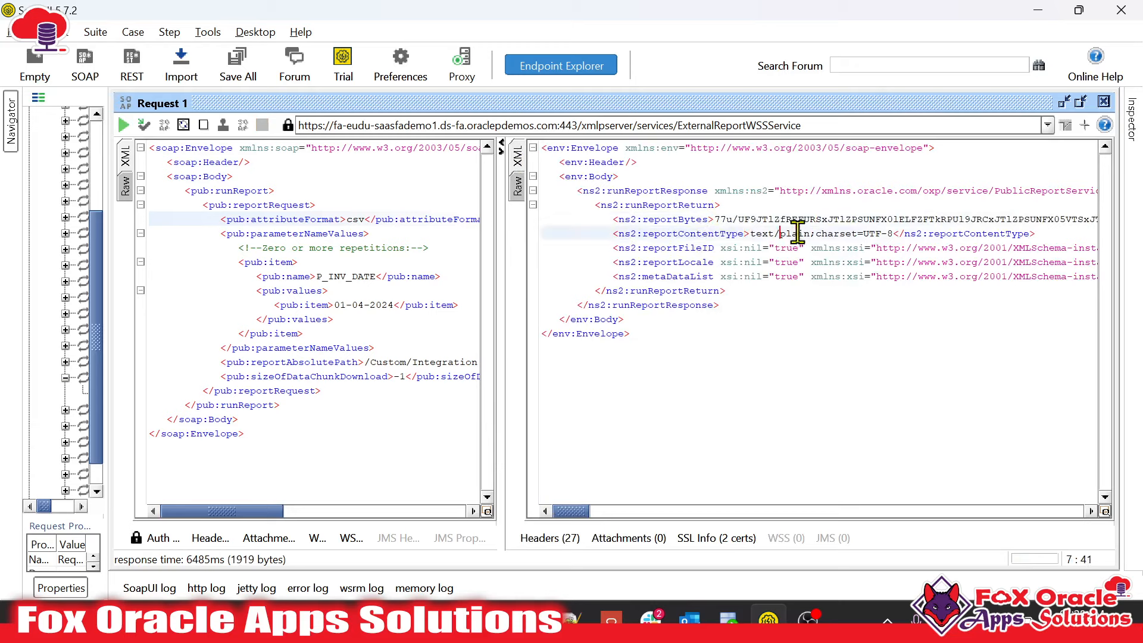
# Select the complete Base64 content of the new response's reportBytes and open a blank document in Notepad++
pyautogui.click(714, 219)
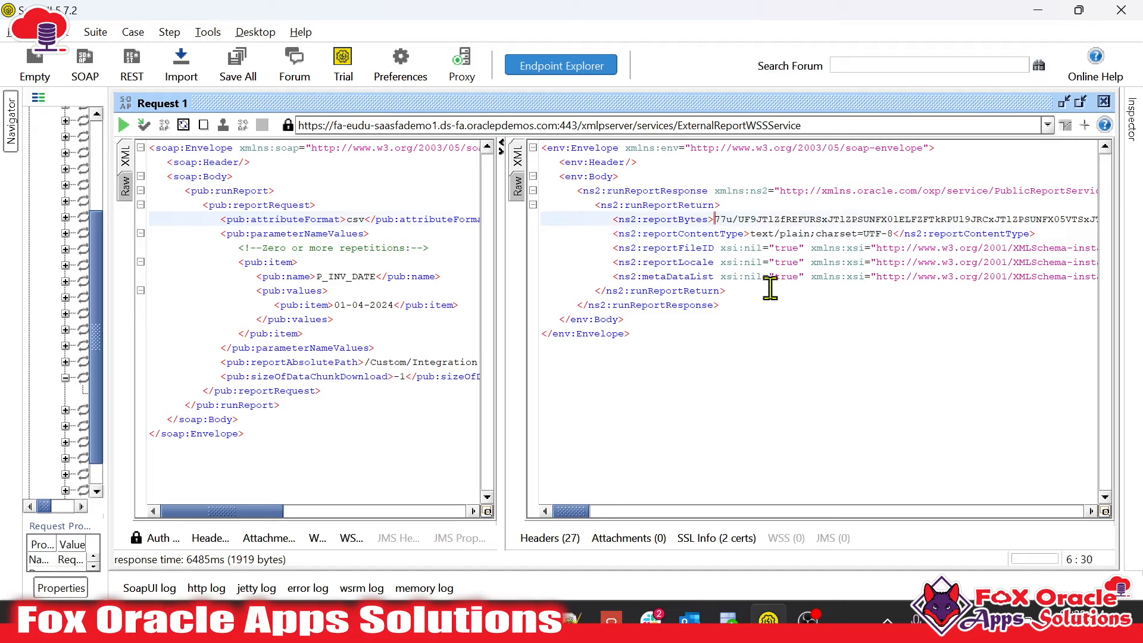
pyautogui.moveTo(560, 512); pyautogui.dragTo(1117, 461)
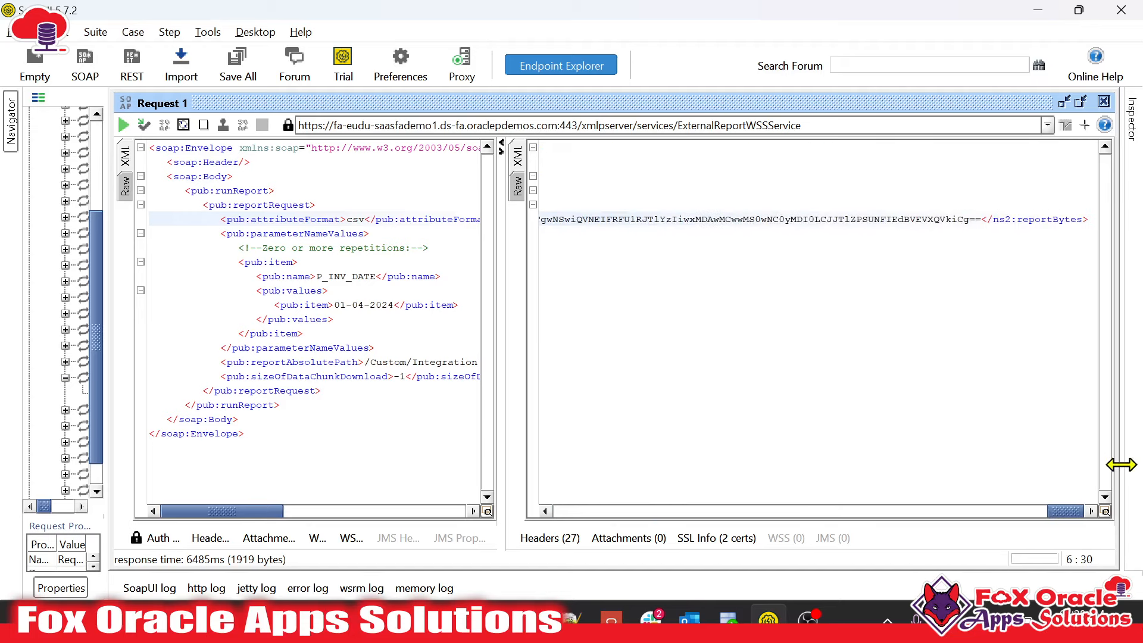
pyautogui.keyDown('shift'); pyautogui.click(982, 219); pyautogui.keyUp('shift')
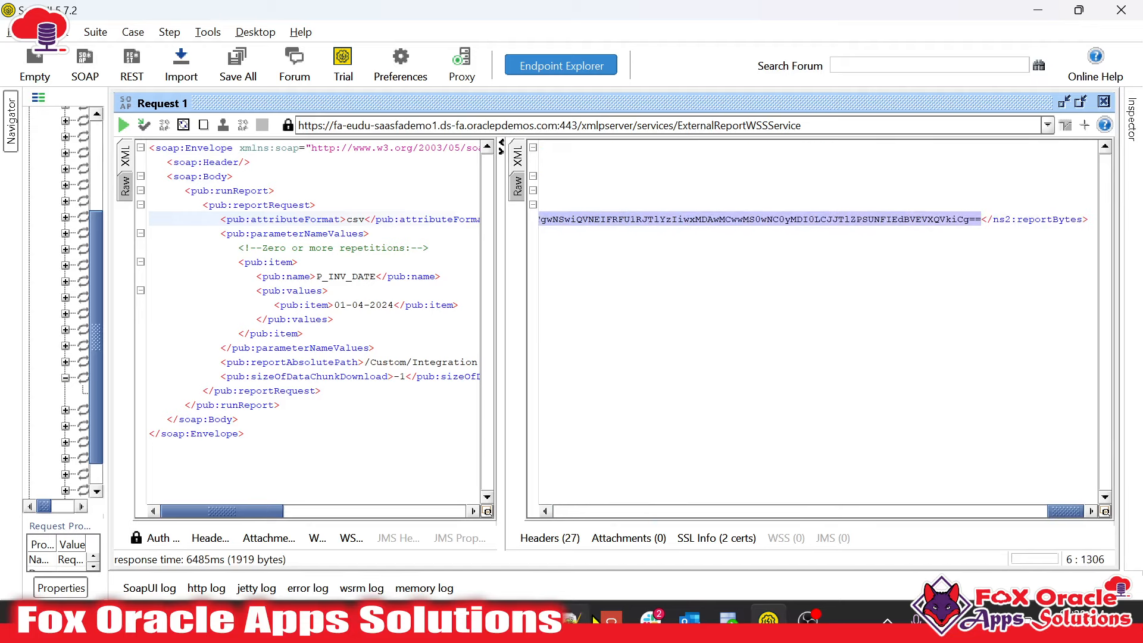
pyautogui.click(574, 619)
pyautogui.hotkey('ctrl', 'n')
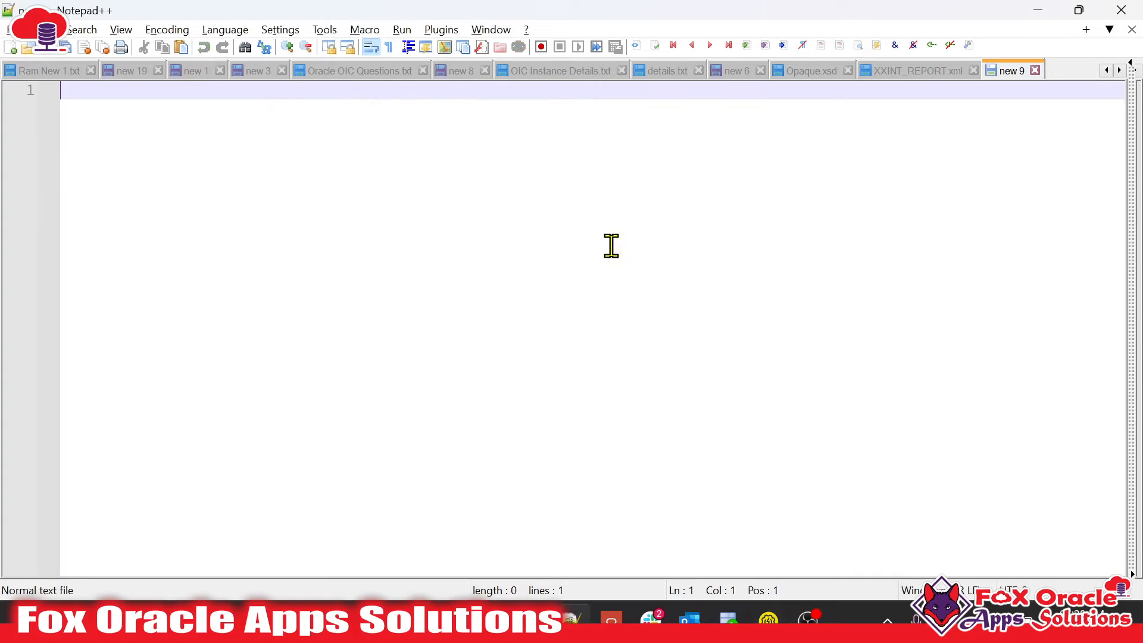
# Switch to Chrome and search Google for decodebase64 in a new tab
pyautogui.click(586, 566)
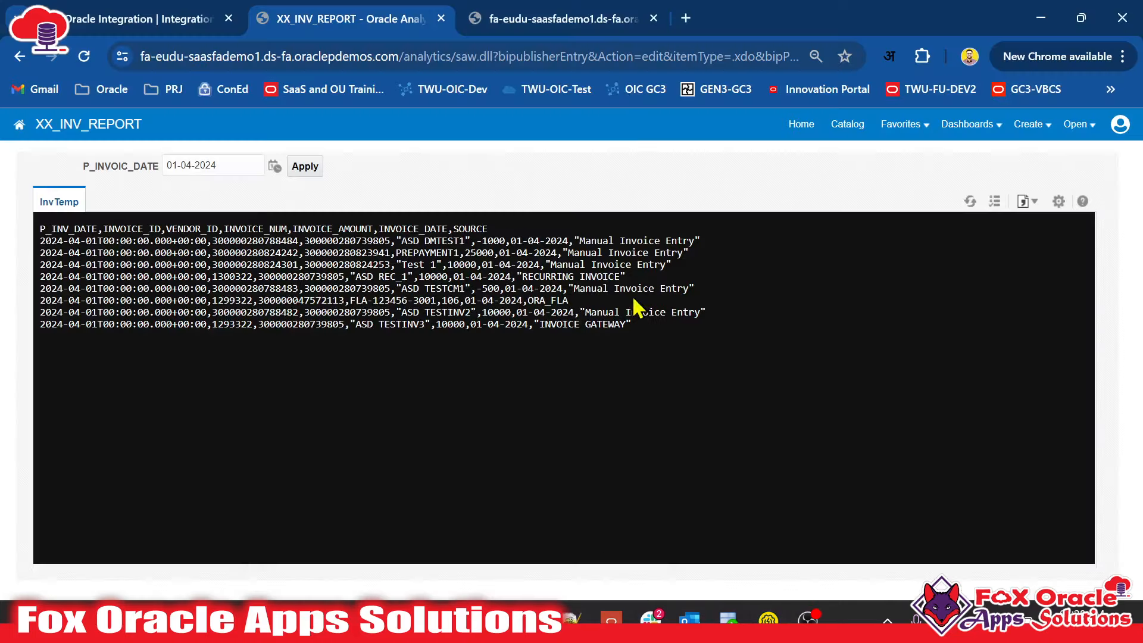
pyautogui.click(695, 15)
pyautogui.click(651, 56)
pyautogui.write('base')
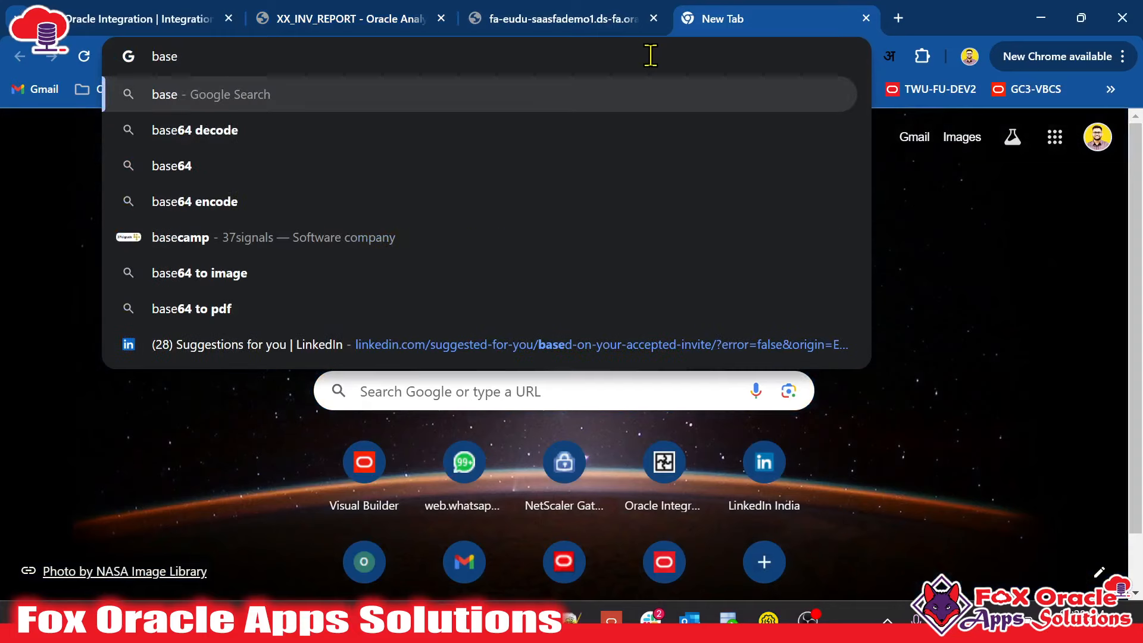
pyautogui.press('BackSpace')
pyautogui.press('BackSpace')
pyautogui.press('BackSpace')
pyautogui.write('desco')
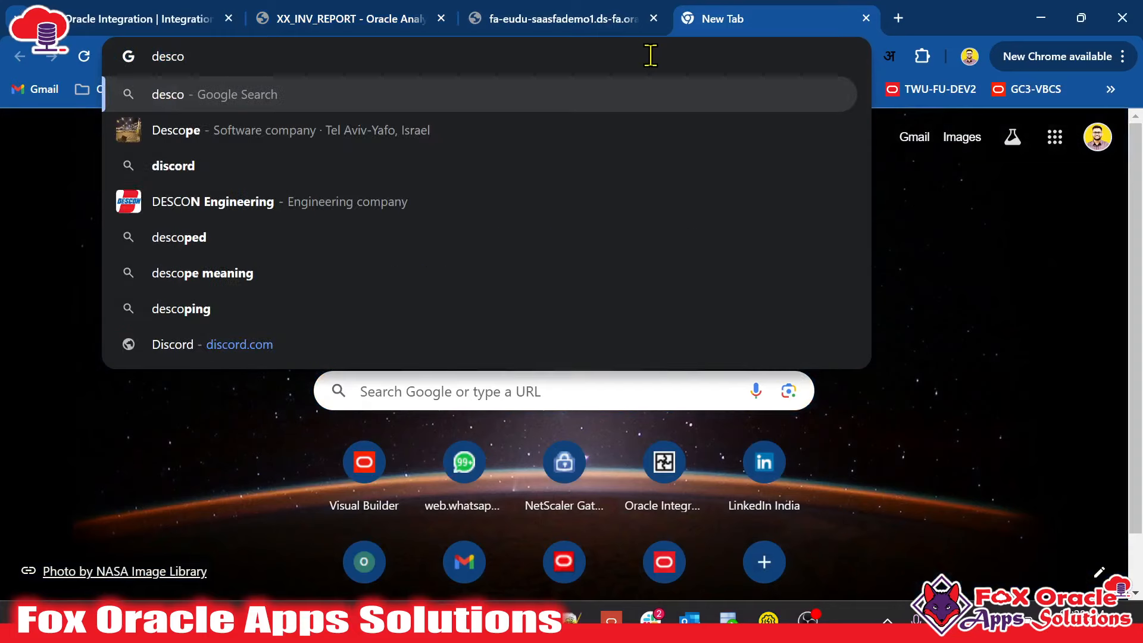
pyautogui.press('BackSpace')
pyautogui.press('BackSpace')
pyautogui.press('BackSpace')
pyautogui.write('code')
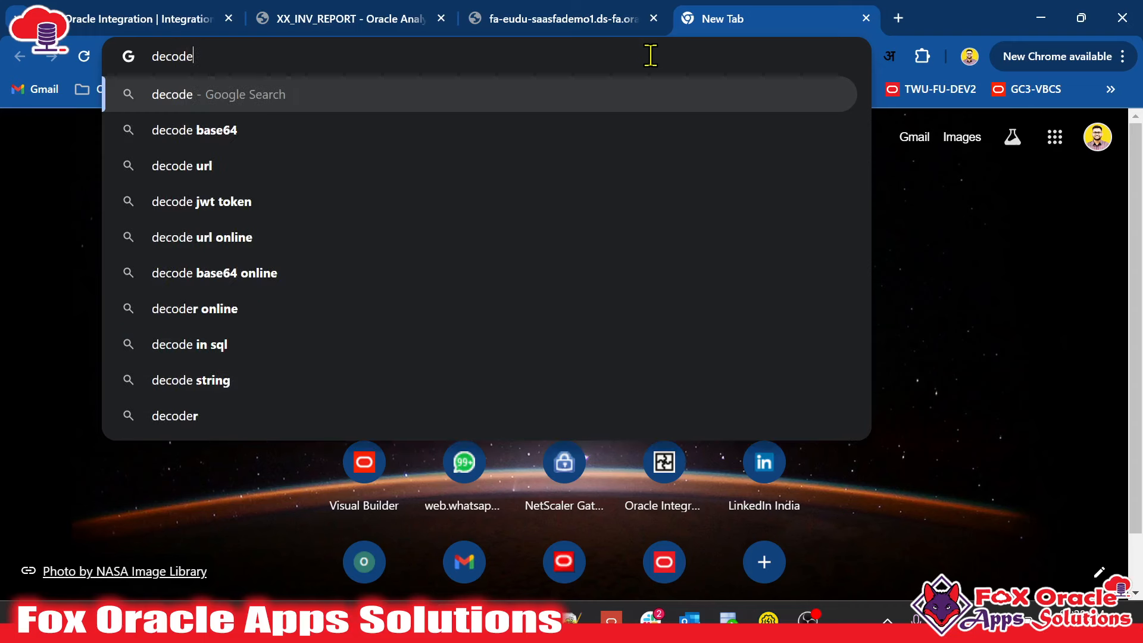
pyautogui.write('base63')
pyautogui.press('BackSpace')
pyautogui.write('4')
pyautogui.press('Return')
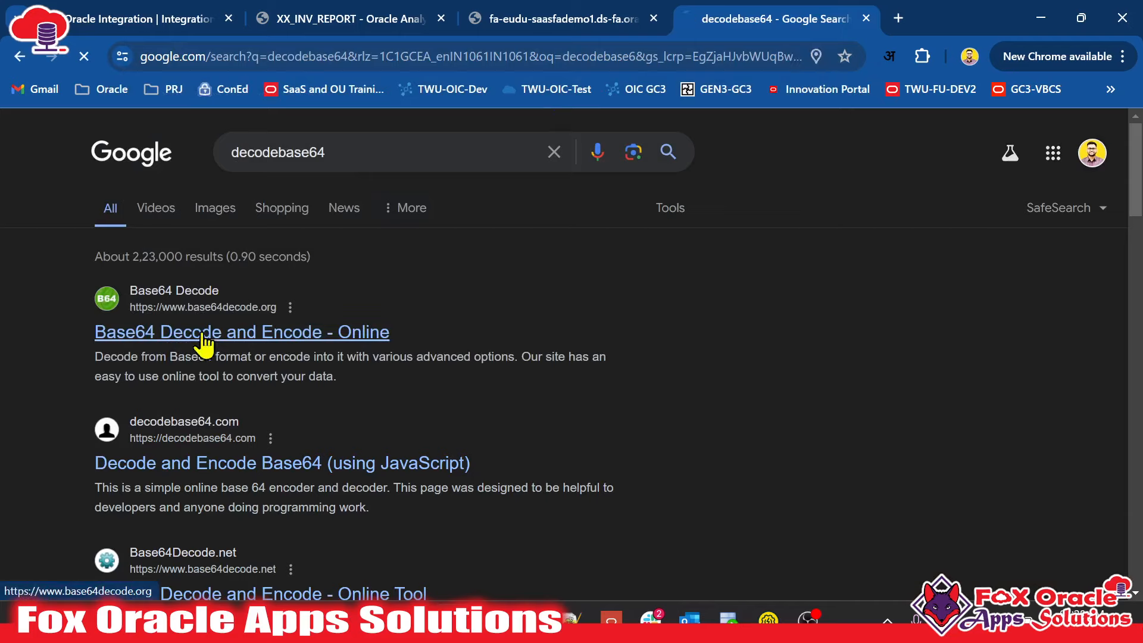
# Open the base64decode.org result and decode the copied reportBytes content with the UTF-8 character set
pyautogui.click(161, 331)
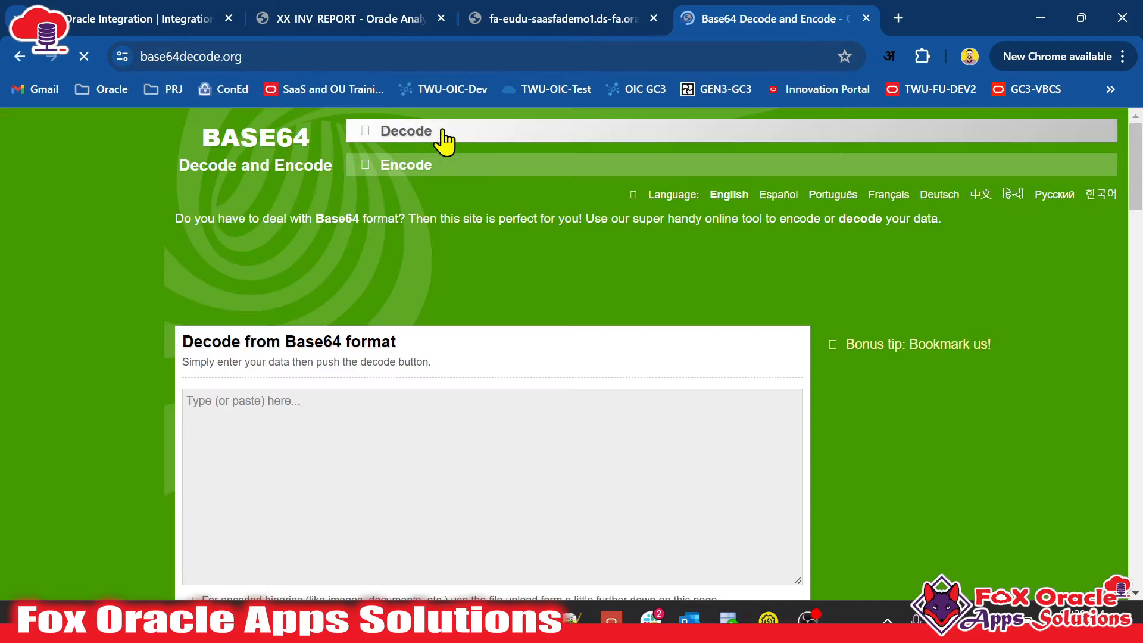
pyautogui.click(334, 416)
pyautogui.hotkey('ctrl', 'v')
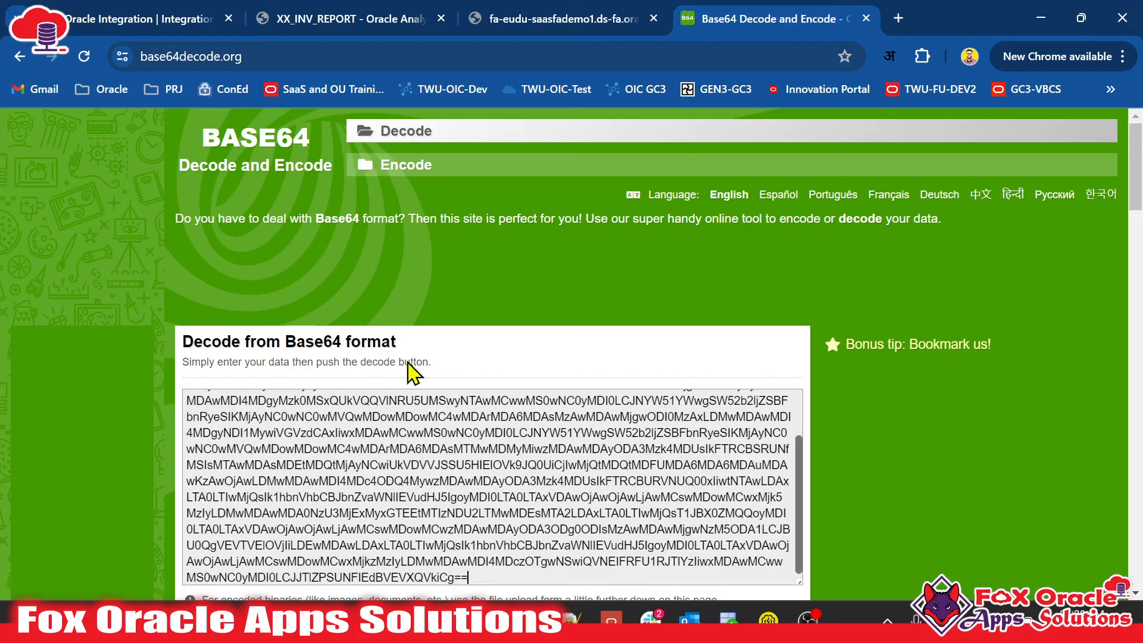
pyautogui.scroll(-4, 402, 410)
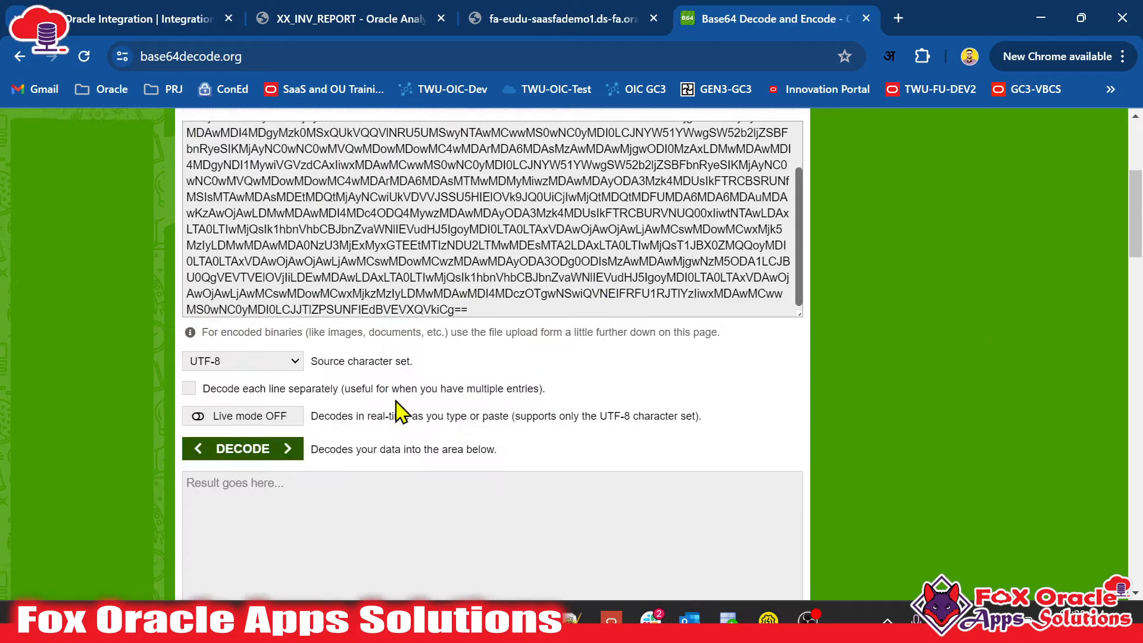
pyautogui.click(256, 451)
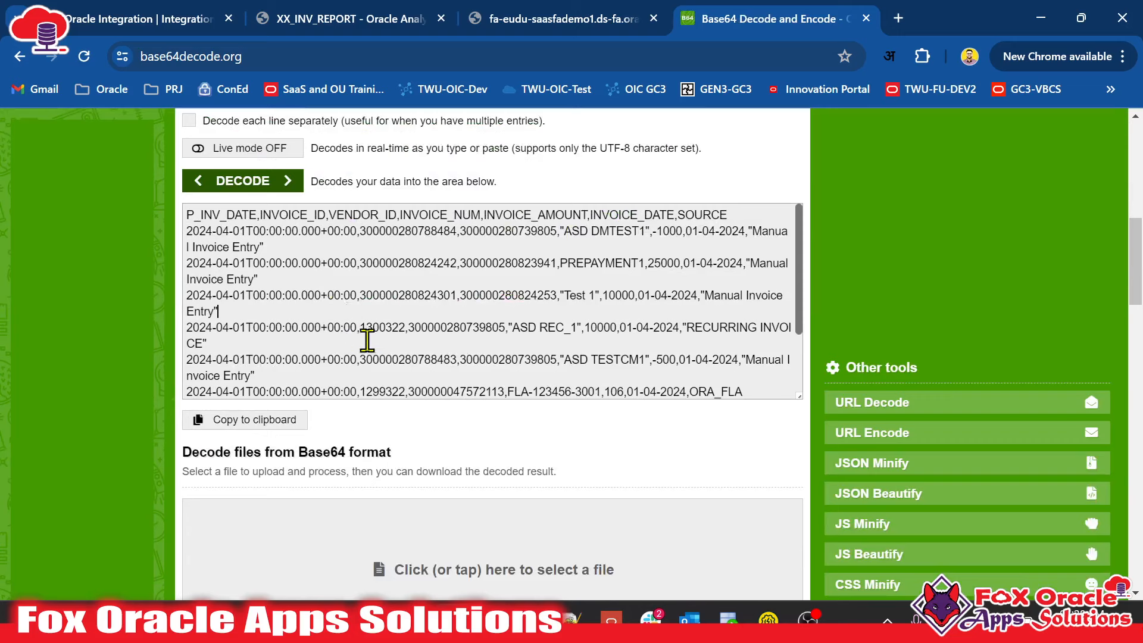
# Copy the whole decoded CSV output into the blank Notepad++ document and check its header columns and invoice rows
pyautogui.click(419, 375)
pyautogui.hotkey('ctrl', 'c')
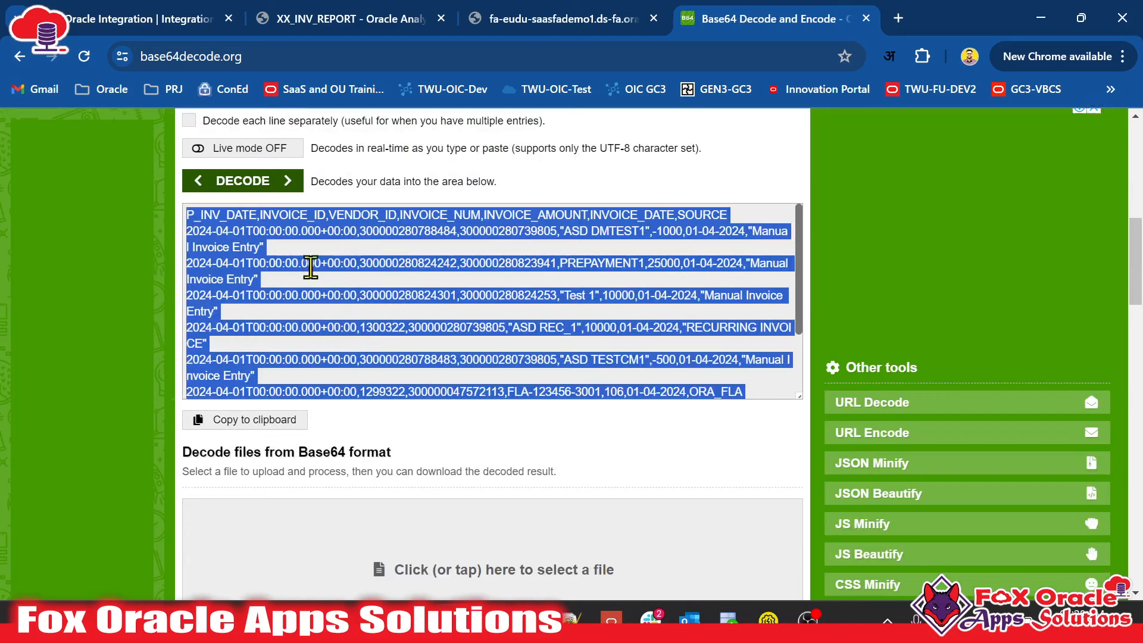
pyautogui.click(572, 619)
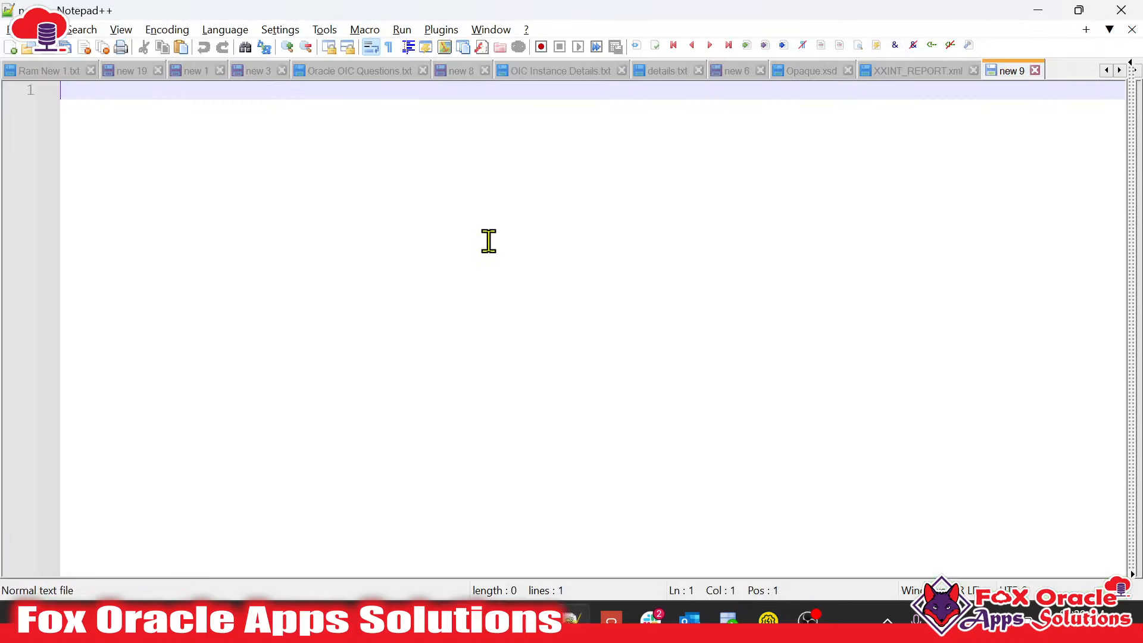
pyautogui.hotkey('ctrl', 'v')
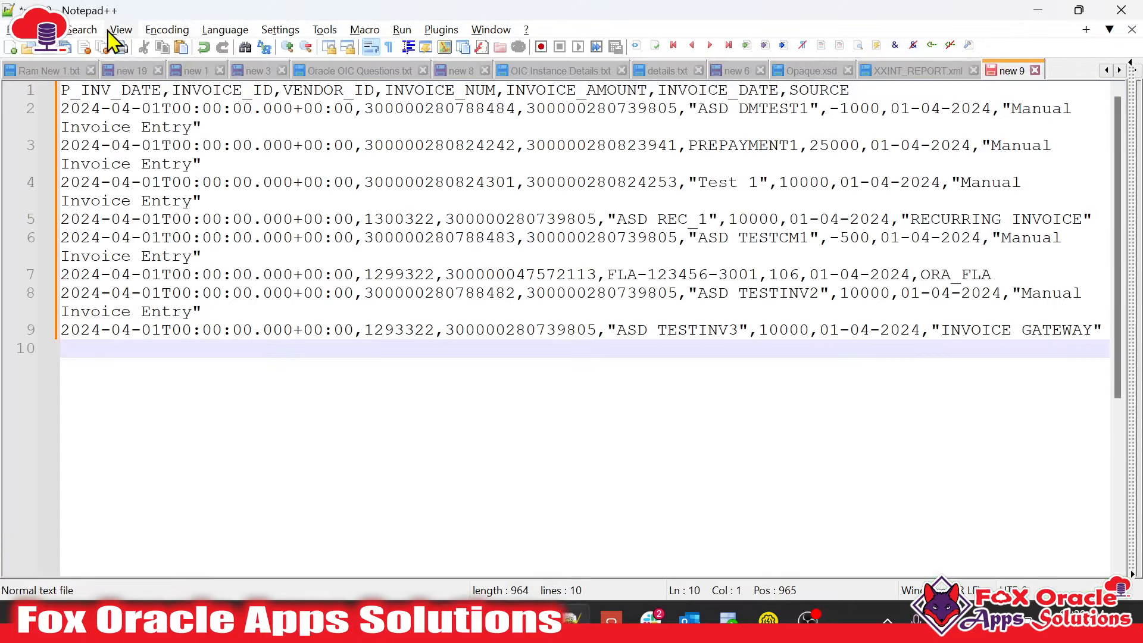
pyautogui.click(254, 334)
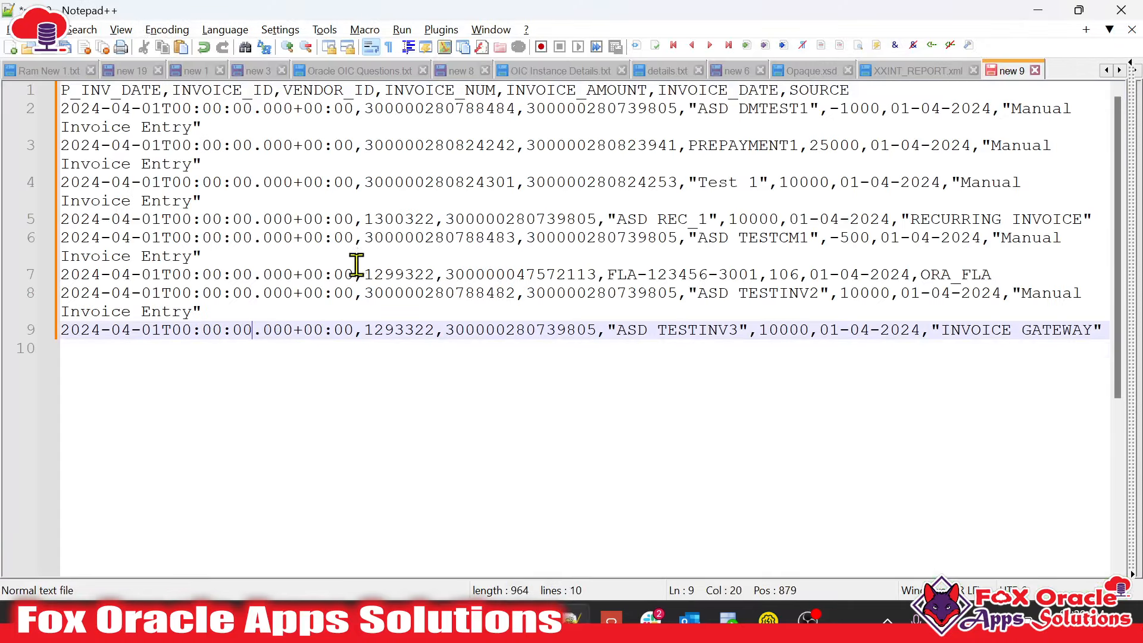
pyautogui.click(509, 110)
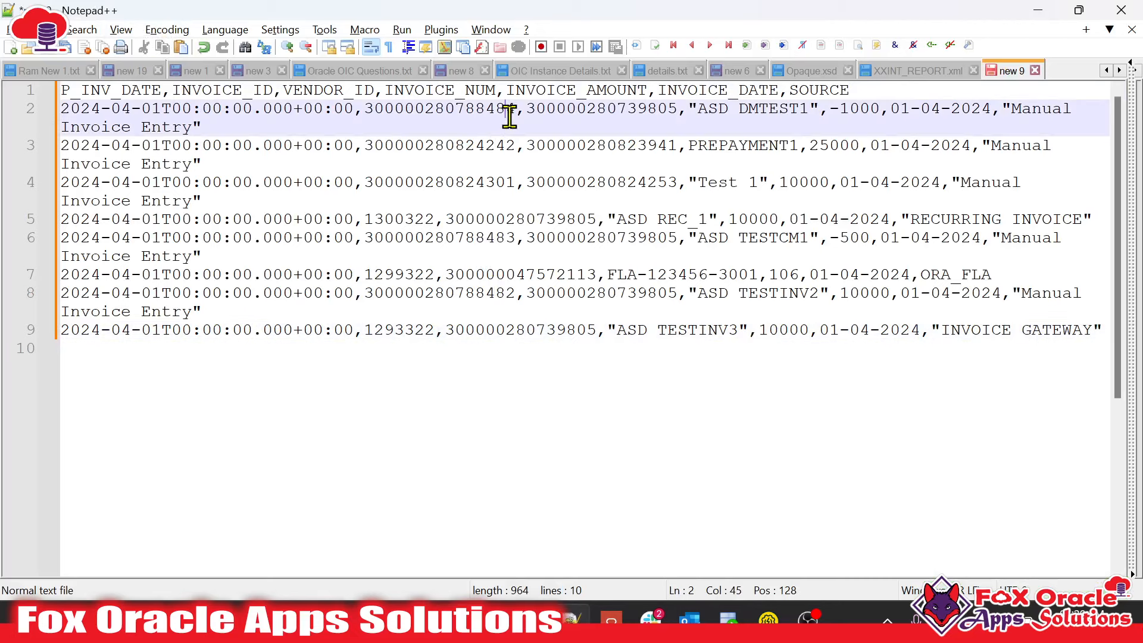
pyautogui.click(276, 90)
pyautogui.click(345, 108)
pyautogui.click(496, 91)
# Switch to SoapUI and set the runReport request's attributeFormat to xml
pyautogui.click(769, 620)
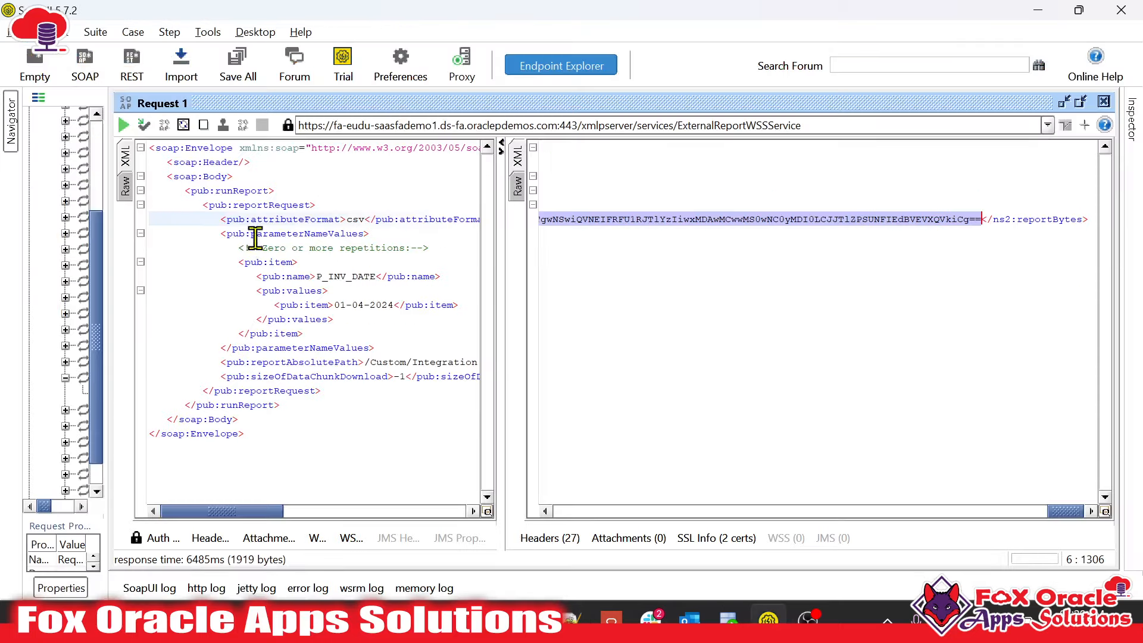
pyautogui.doubleClick(317, 219)
pyautogui.moveTo(346, 220); pyautogui.dragTo(364, 221)
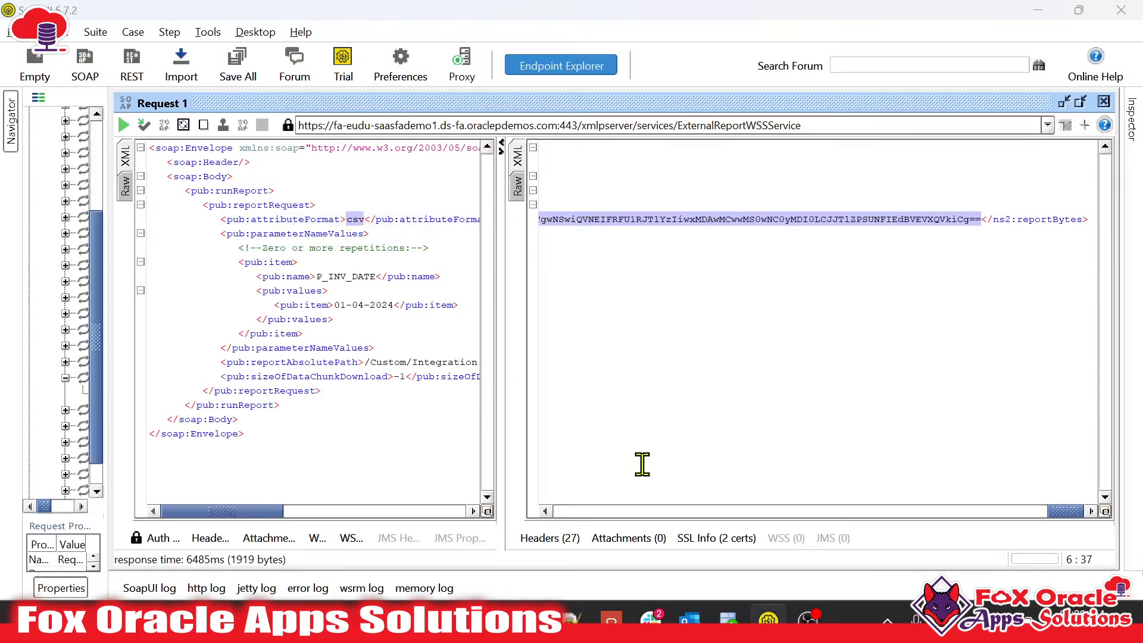
pyautogui.click(768, 619)
pyautogui.scroll(-5, 632, 222)
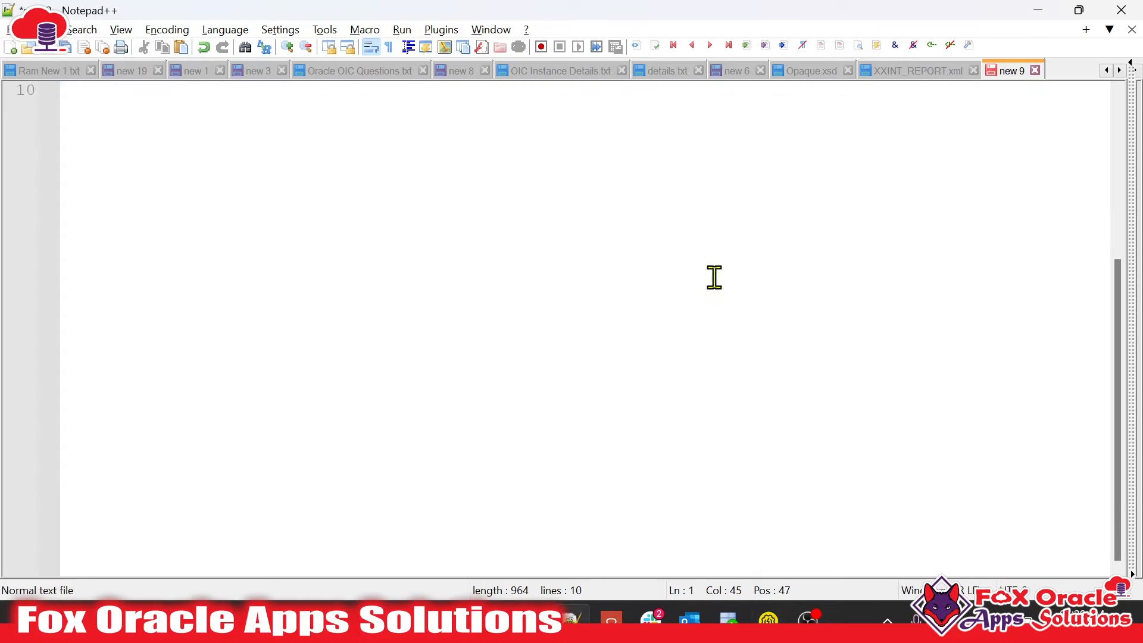
pyautogui.scroll(5, 714, 276)
pyautogui.hotkey('alt', 'Tab')
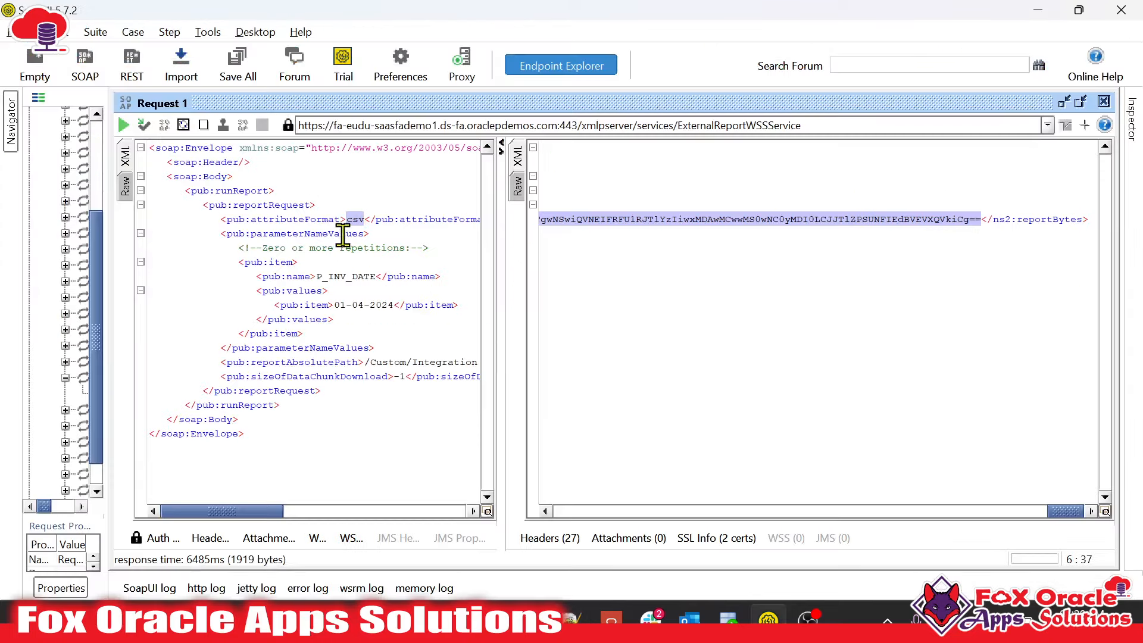
pyautogui.write('xml')
pyautogui.click(393, 261)
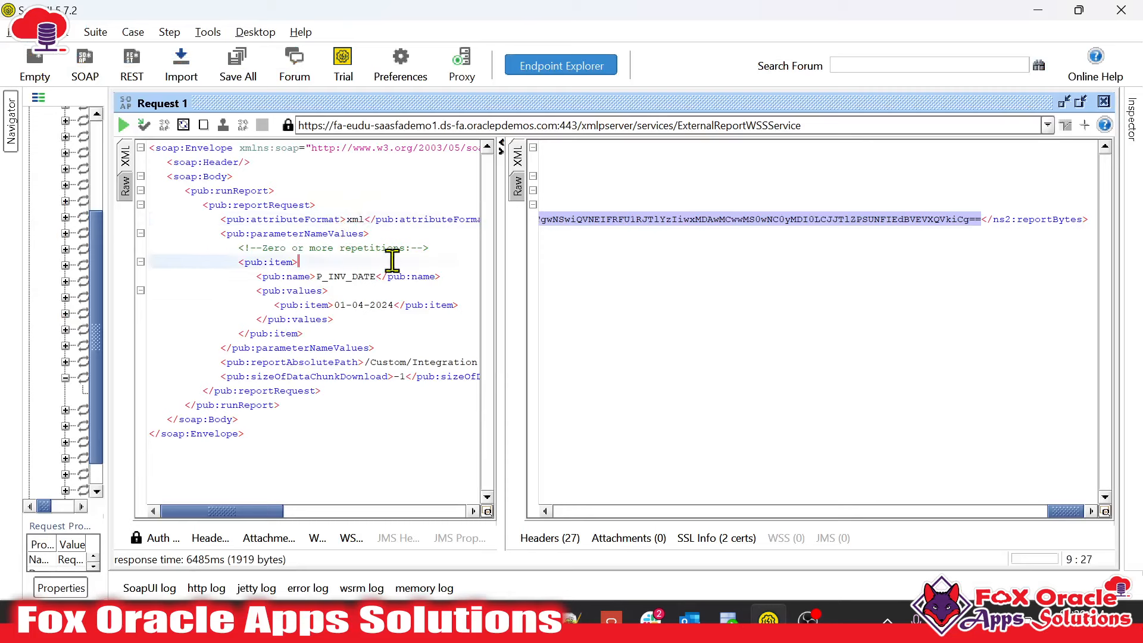
# Widen the request pane and review the full runReport request, from its envelope to the parameter values and report path
pyautogui.moveTo(503, 250); pyautogui.dragTo(956, 272)
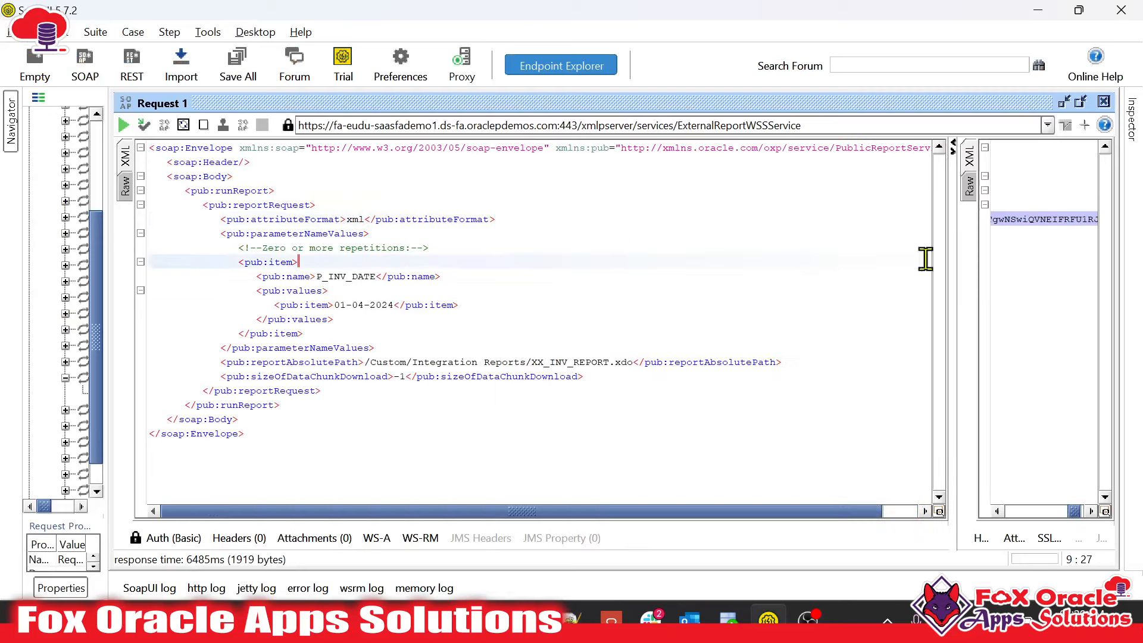
pyautogui.moveTo(191, 190); pyautogui.dragTo(367, 406)
pyautogui.click(292, 347)
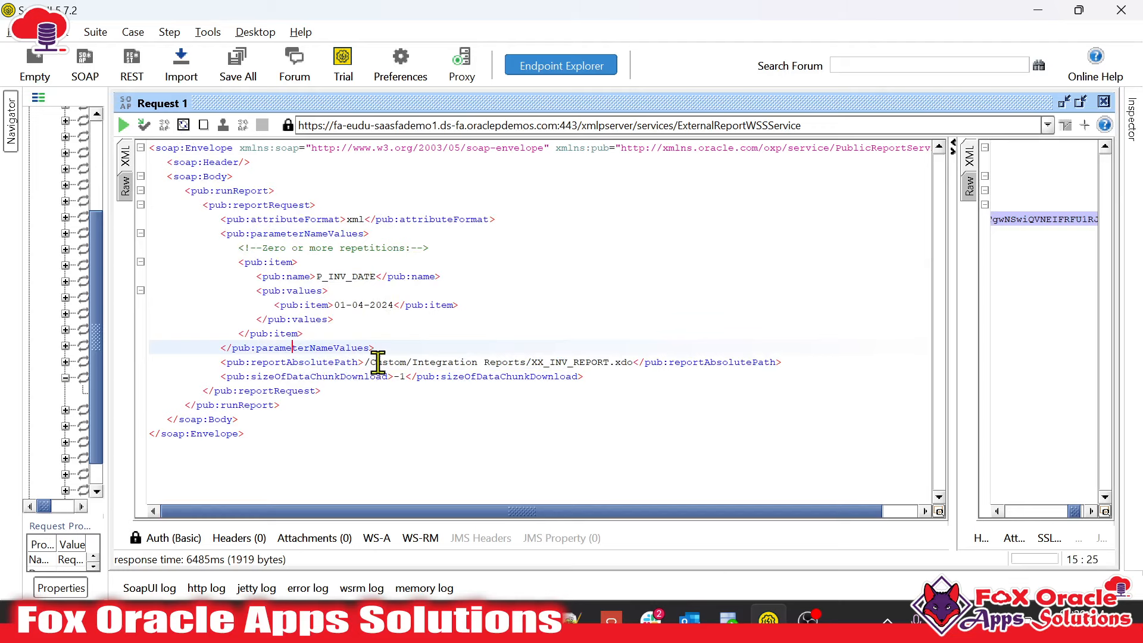
pyautogui.click(362, 436)
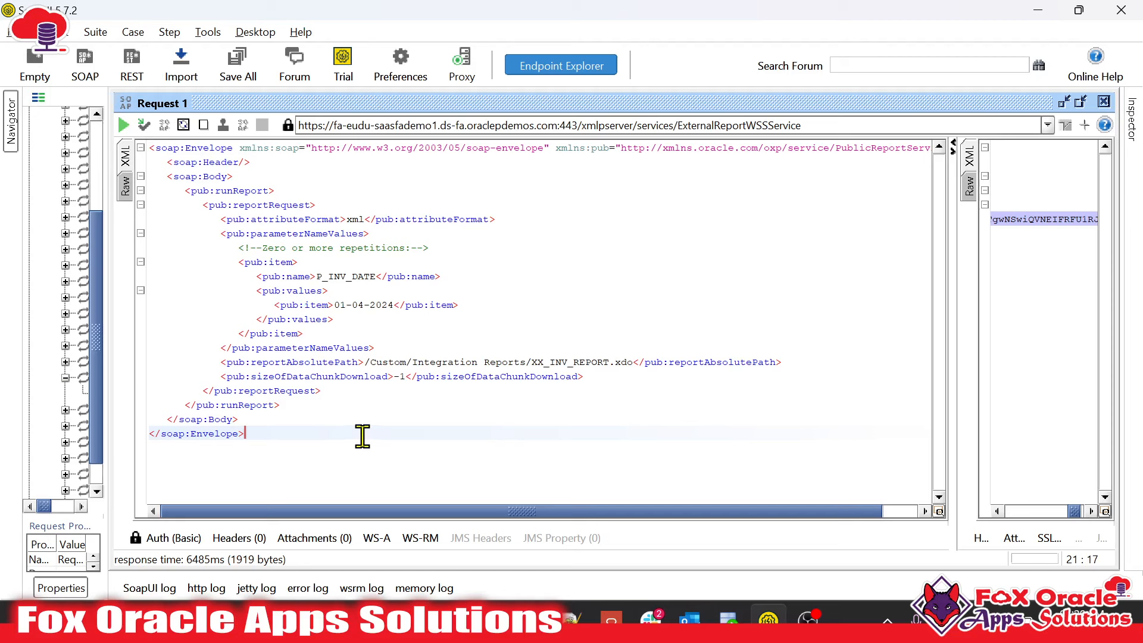
pyautogui.moveTo(363, 436); pyautogui.dragTo(179, 152)
pyautogui.click(442, 304)
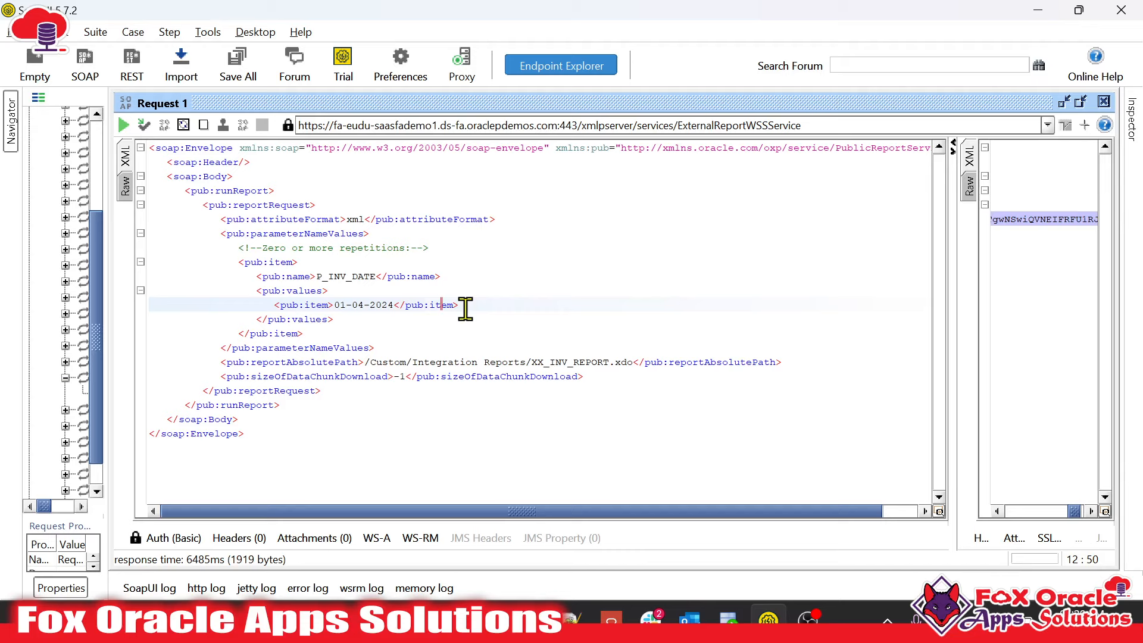
# Switch to Notepad++, close the pasted CSV document without saving, and look through XXINT_REPORT.xml
pyautogui.click(572, 622)
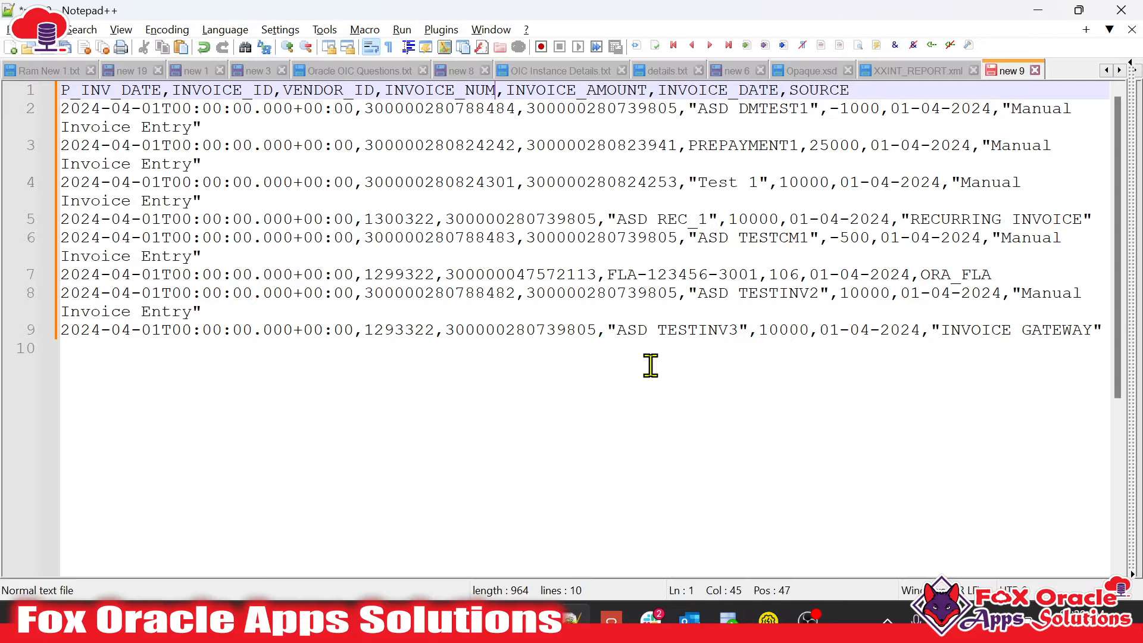
pyautogui.click(1035, 70)
pyautogui.click(589, 372)
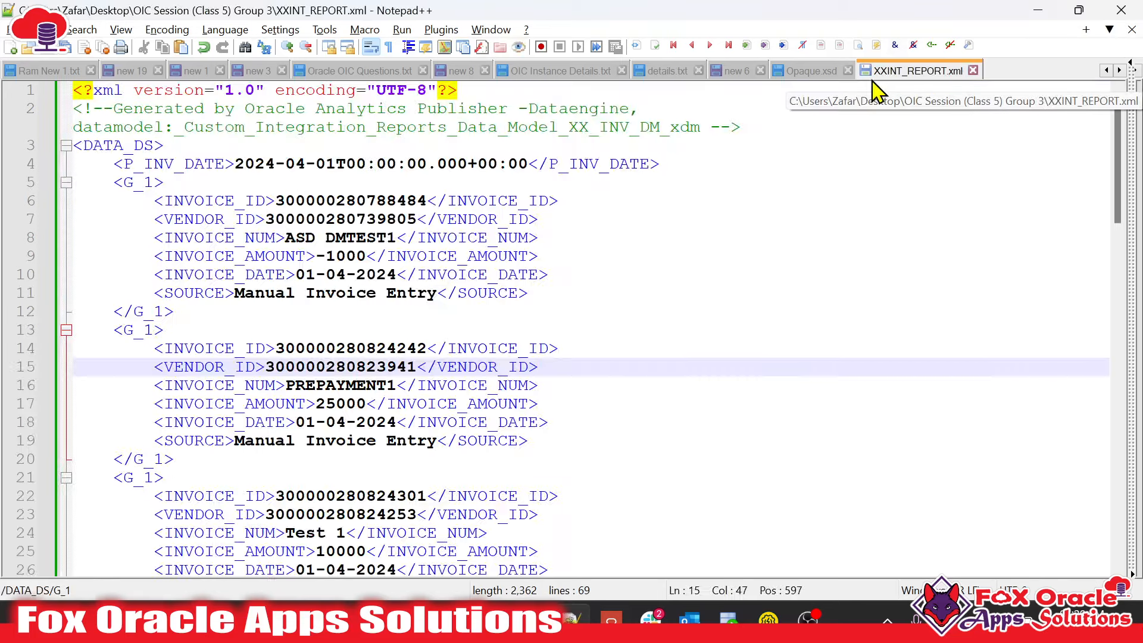
pyautogui.click(381, 183)
pyautogui.scroll(-20, 381, 268)
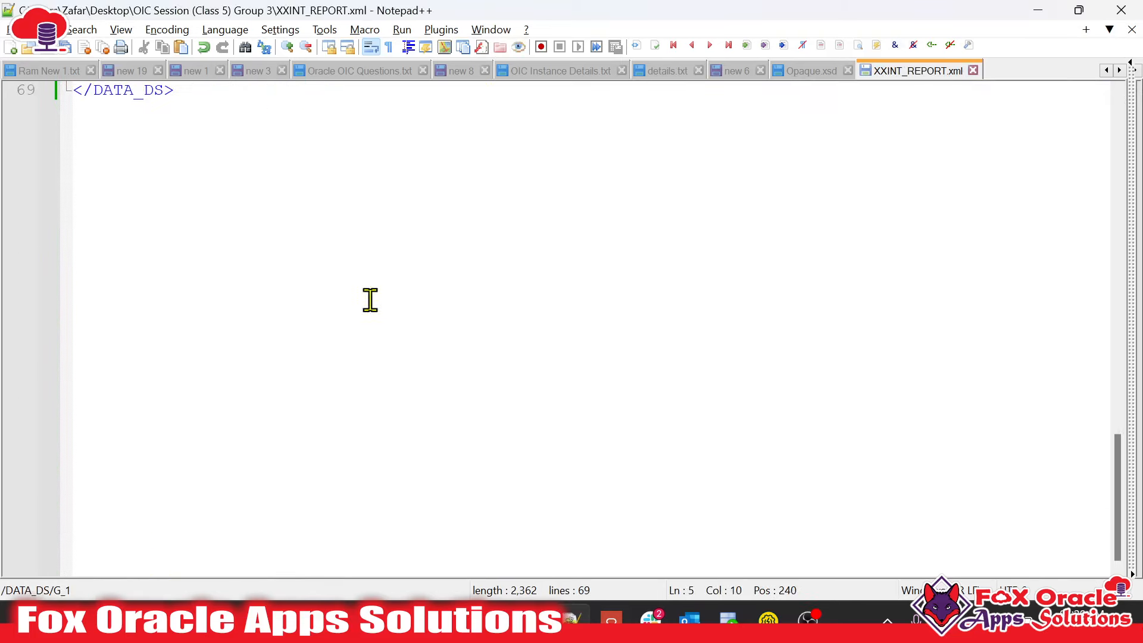
pyautogui.scroll(20, 371, 299)
pyautogui.click(496, 279)
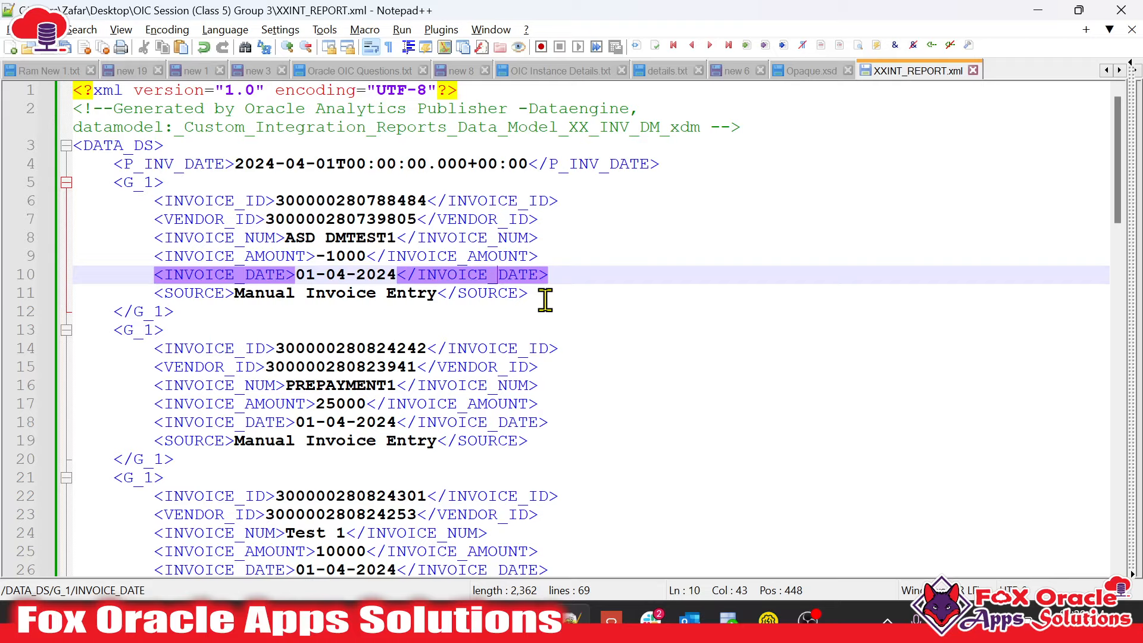
# Switch to the Chrome window with the Base64 decoder and bring up its Oracle Integration page
pyautogui.moveTo(465, 613)
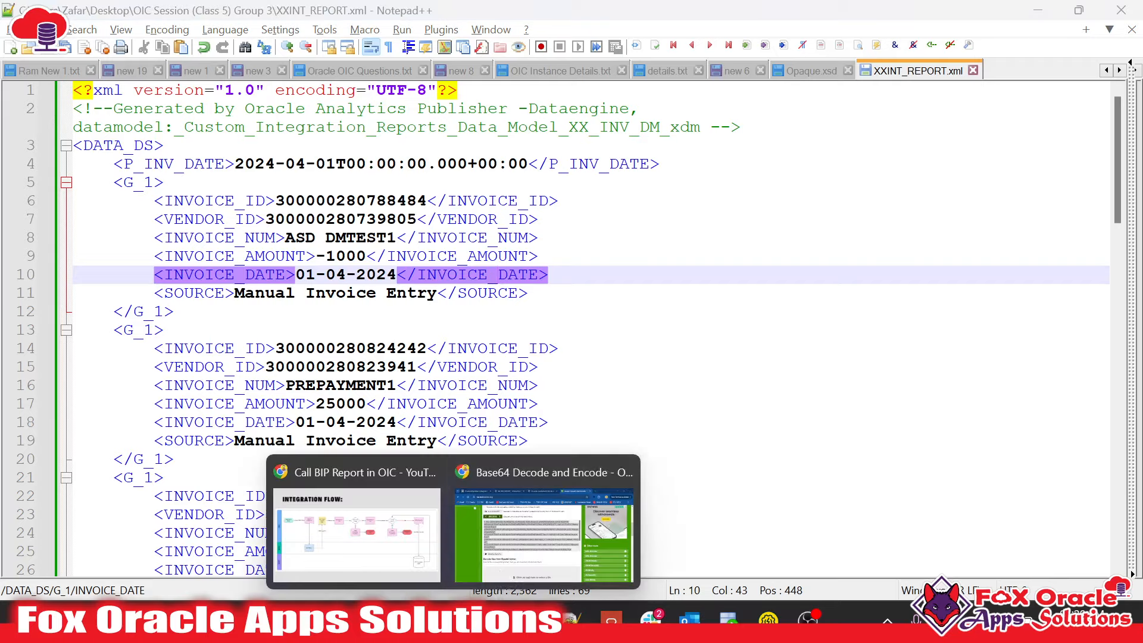
pyautogui.click(550, 554)
pyautogui.click(179, 19)
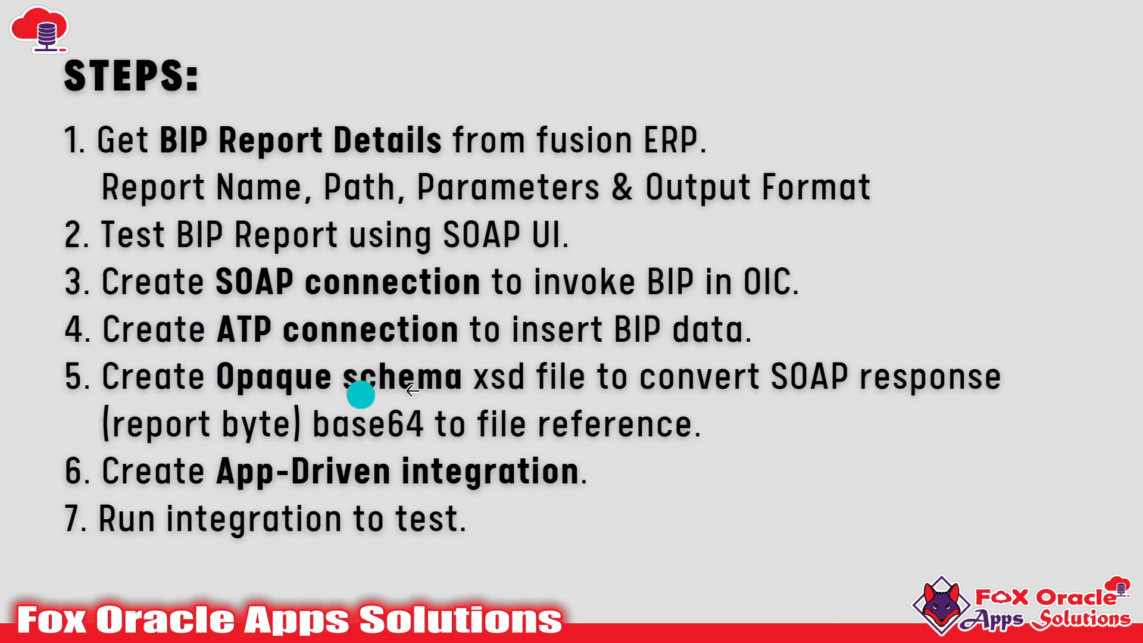
# Leave the steps slide for Notepad++ and check the Opaque.xsd and XXINT_REPORT.xml files
pyautogui.hotkey('alt', 'Tab')
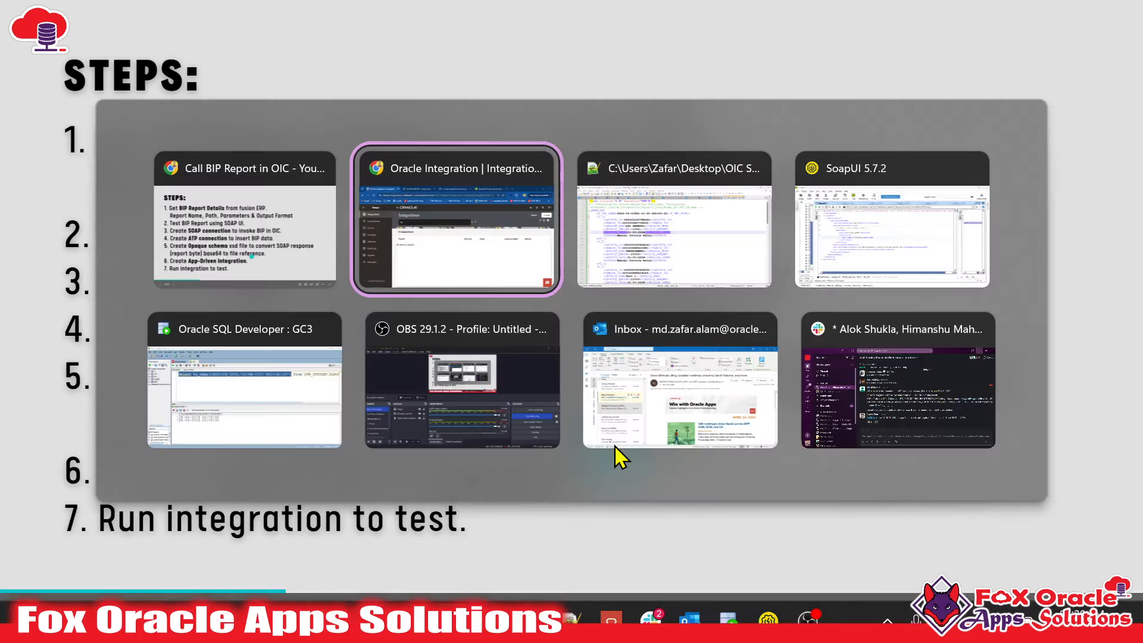
pyautogui.hotkey('alt', 'Tab')
pyautogui.click(688, 333)
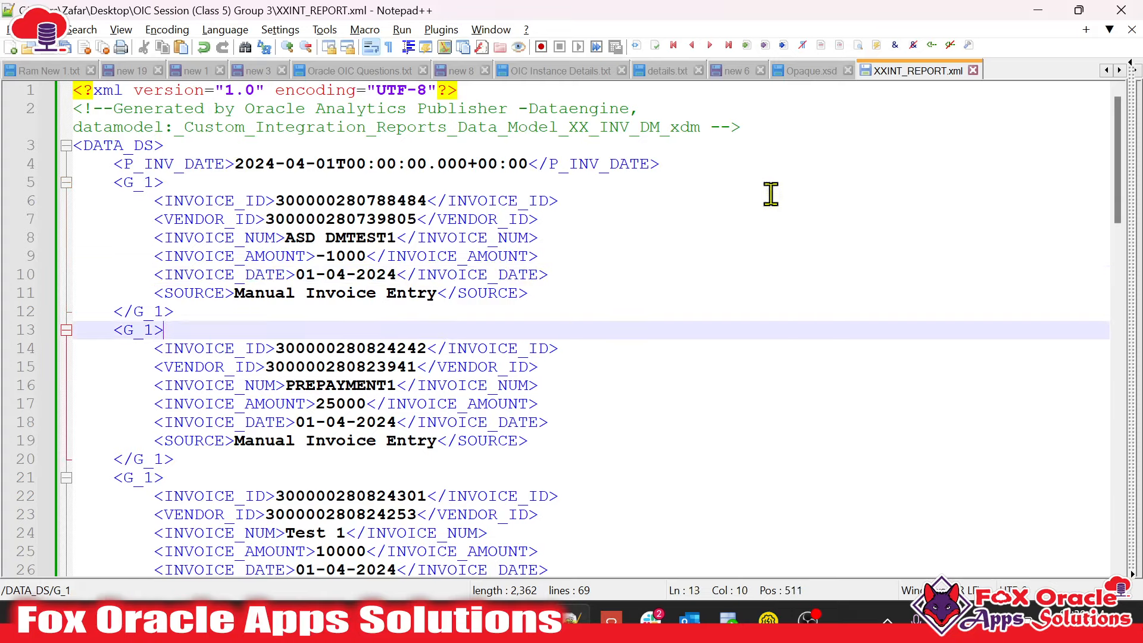
pyautogui.click(819, 75)
pyautogui.click(914, 71)
pyautogui.click(381, 220)
pyautogui.click(269, 312)
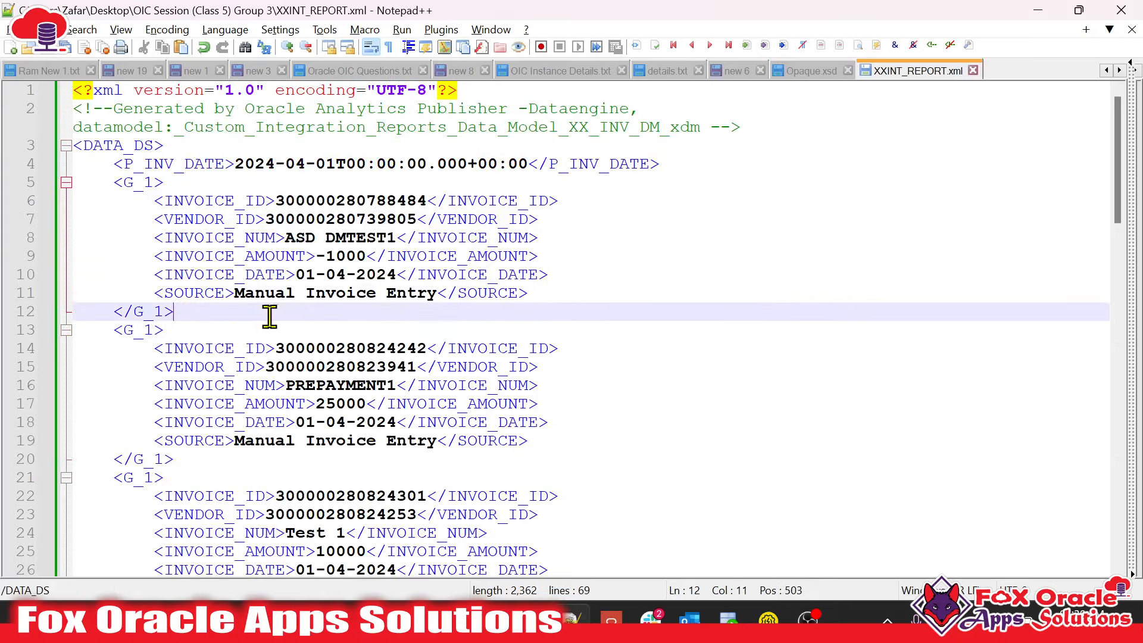
# Look up the Base64 Decode command among the MIME Tools and review the decoded XML in XXINT_REPORT.xml
pyautogui.click(443, 30)
pyautogui.moveTo(480, 53)
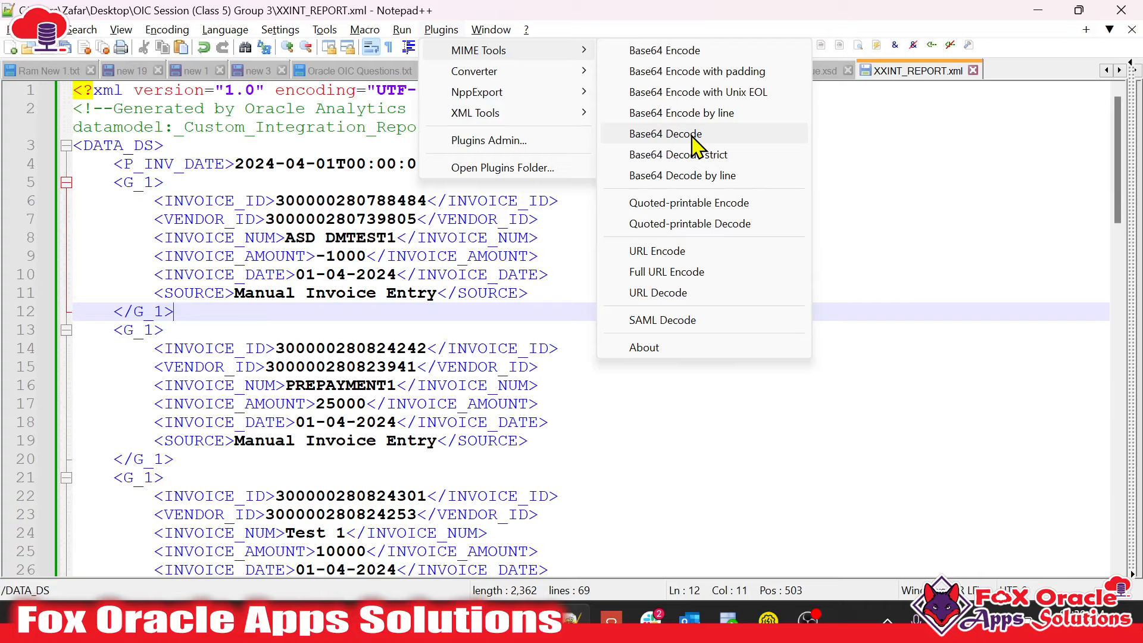
pyautogui.click(391, 260)
pyautogui.click(166, 122)
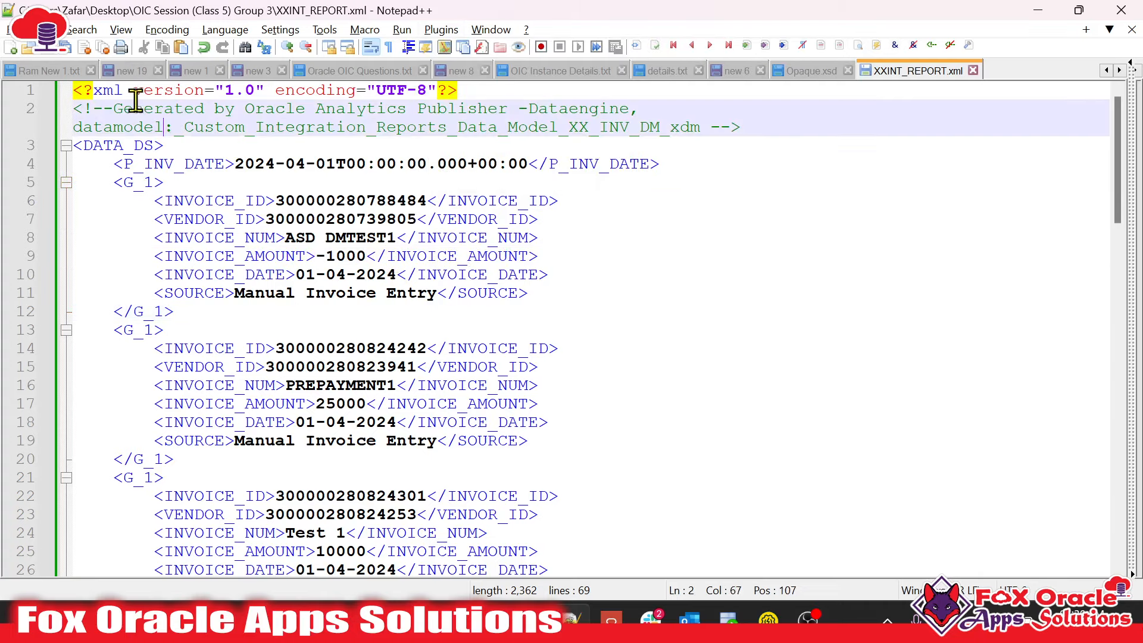
pyautogui.moveTo(126, 94); pyautogui.dragTo(388, 434)
pyautogui.click(409, 435)
pyautogui.click(262, 186)
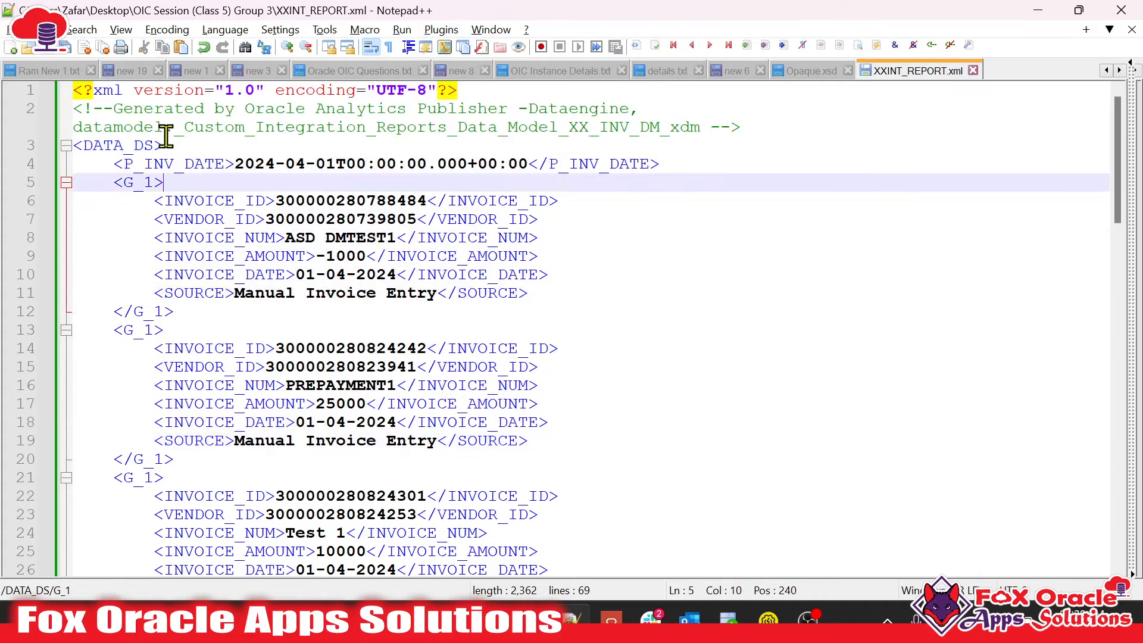
pyautogui.moveTo(166, 133); pyautogui.dragTo(342, 513)
pyautogui.click(364, 497)
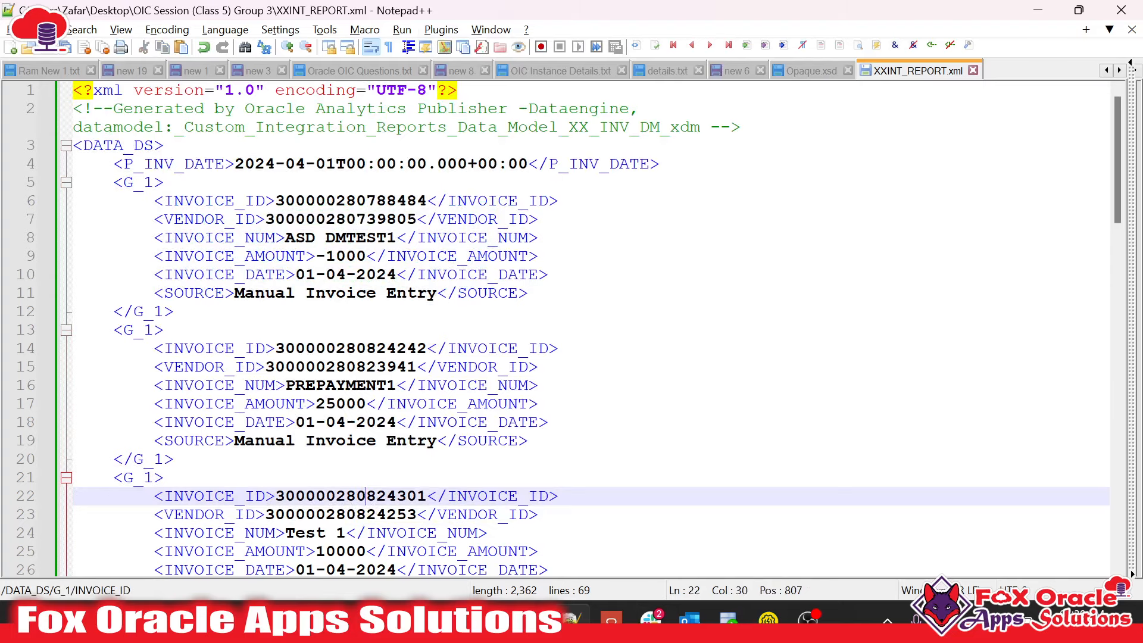
# Switch to the base64decode.org page in Chrome and compare the Base64 input with the decoded CSV output
pyautogui.moveTo(571, 619)
pyautogui.click(544, 551)
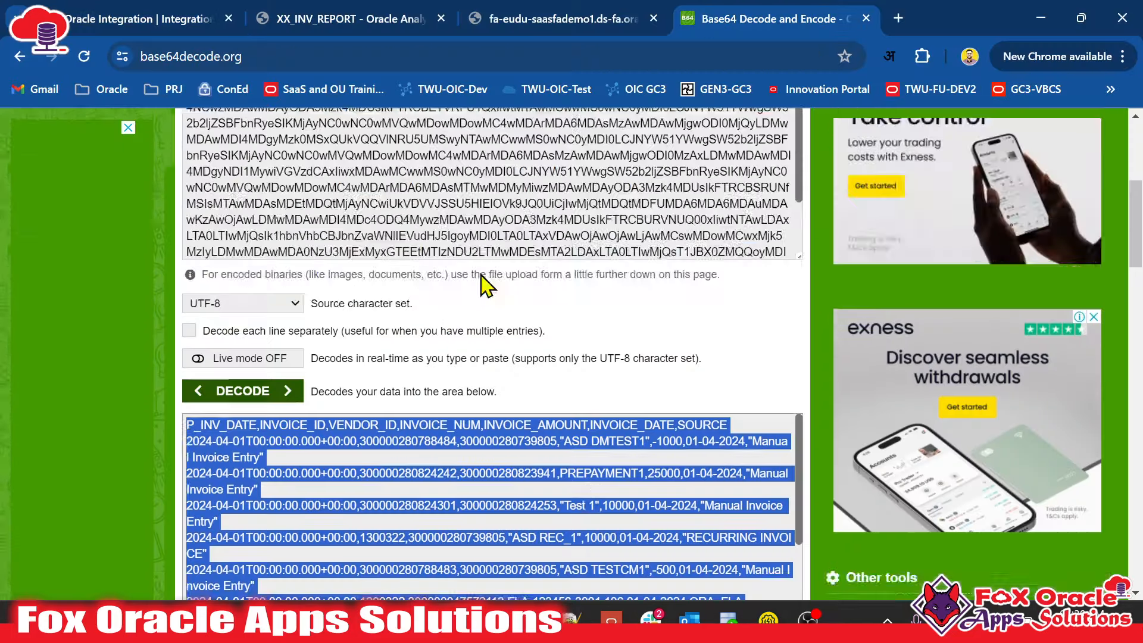
pyautogui.scroll(4, 479, 275)
pyautogui.click(331, 420)
pyautogui.scroll(-2, 253, 246)
pyautogui.moveTo(186, 219); pyautogui.dragTo(600, 400)
pyautogui.scroll(-2, 344, 379)
pyautogui.scroll(-2, 708, 370)
pyautogui.scroll(2, 621, 338)
pyautogui.scroll(3, 340, 403)
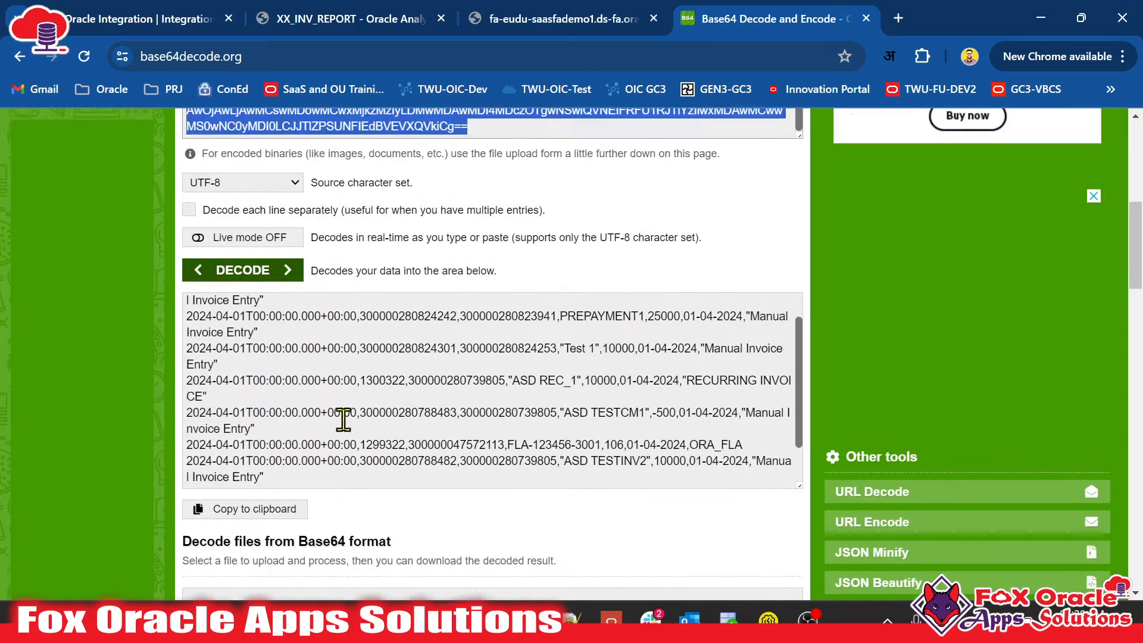
pyautogui.scroll(5, 244, 369)
pyautogui.scroll(-4, 244, 375)
pyautogui.moveTo(187, 472); pyautogui.dragTo(402, 556)
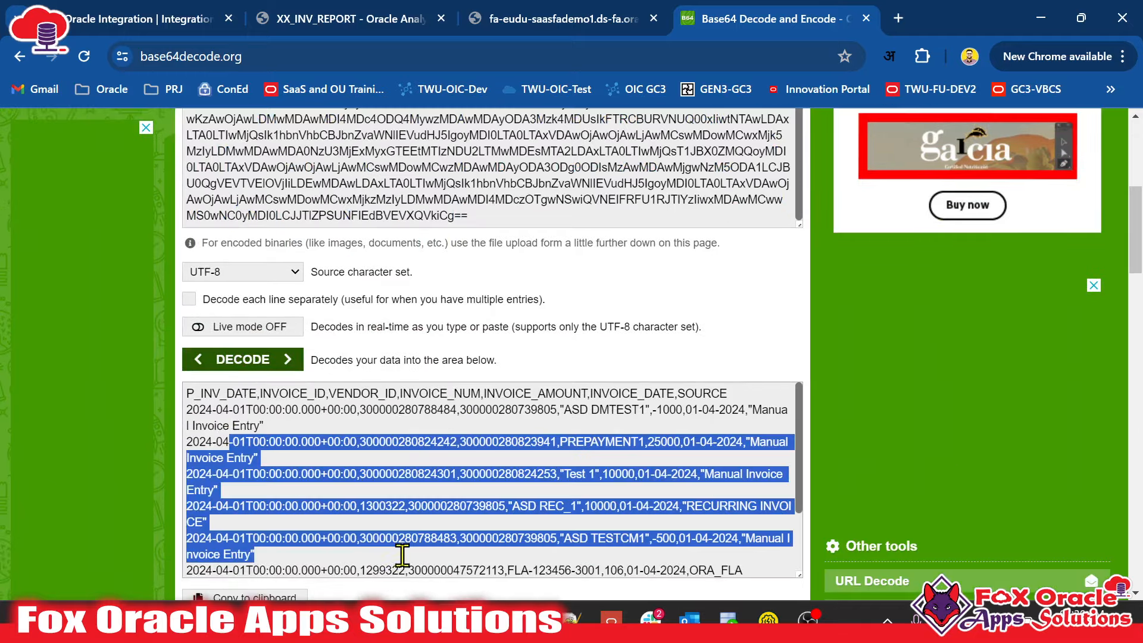
pyautogui.scroll(-2, 489, 410)
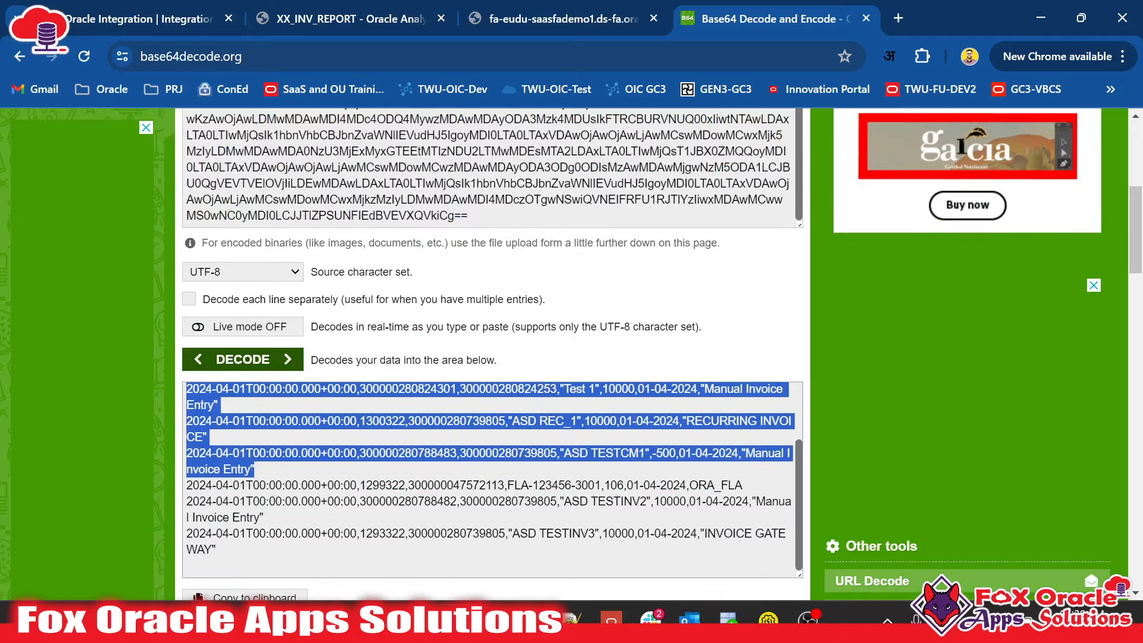
# Switch to Notepad++ and review the schema in Opaque.xsd, highlighting the opaqueElement name
pyautogui.click(572, 619)
pyautogui.click(789, 74)
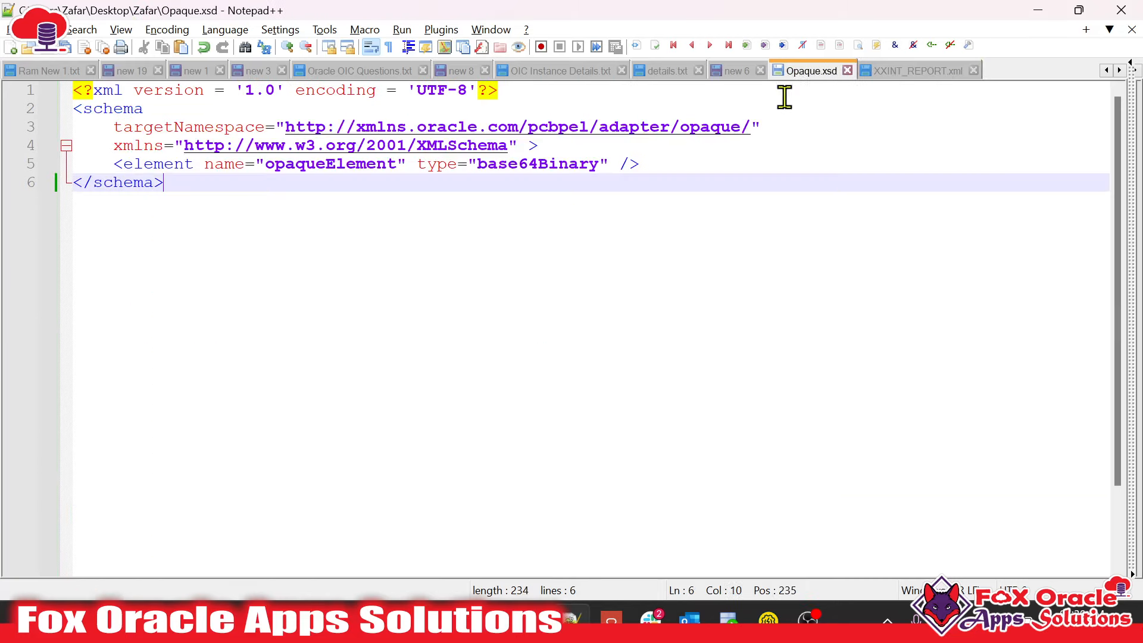
pyautogui.moveTo(243, 201); pyautogui.dragTo(57, 90)
pyautogui.click(252, 245)
pyautogui.moveTo(262, 164); pyautogui.dragTo(395, 172)
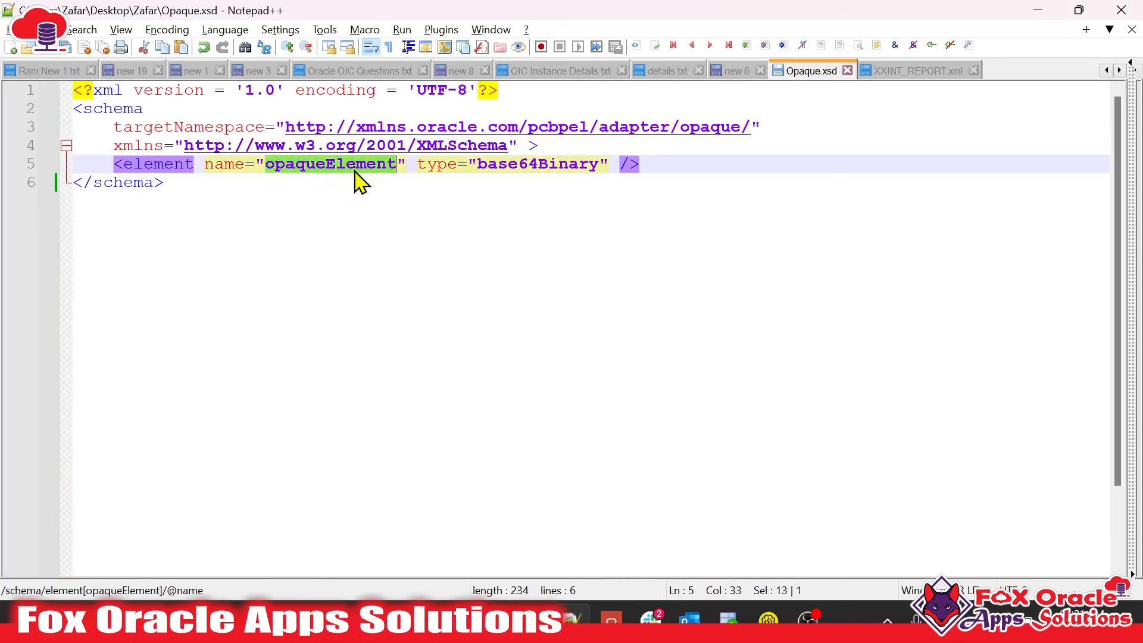
# Switch to SoapUI, widen the response pane and examine the reportBytes element with its Base64 value
pyautogui.hotkey('alt', 'Tab')
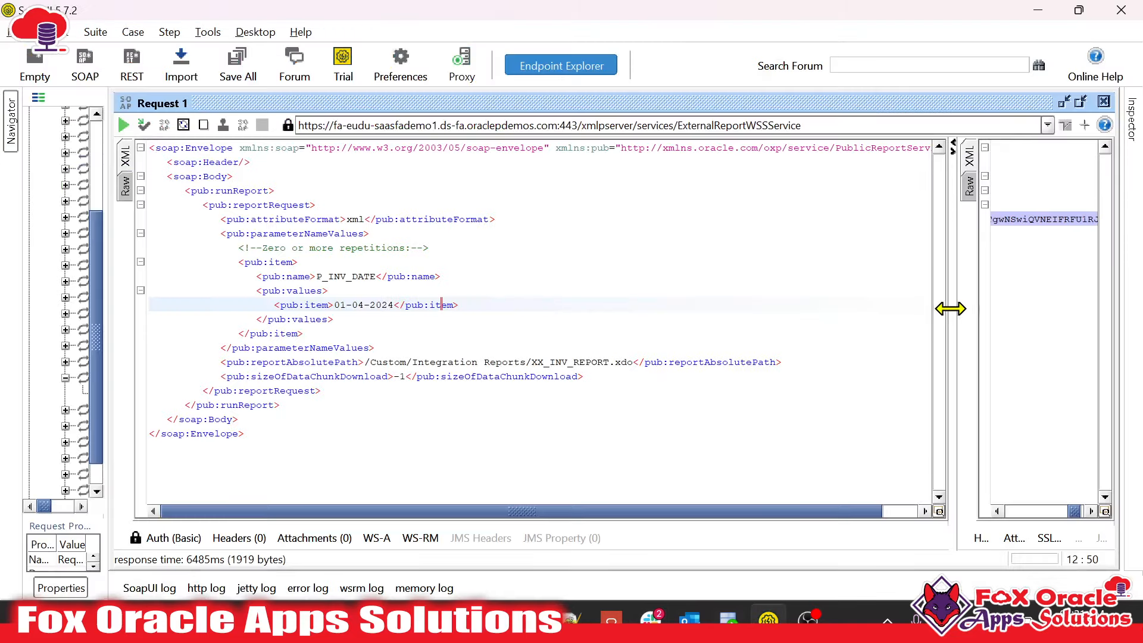
pyautogui.moveTo(948, 306); pyautogui.dragTo(478, 306)
pyautogui.moveTo(600, 513); pyautogui.dragTo(558, 513)
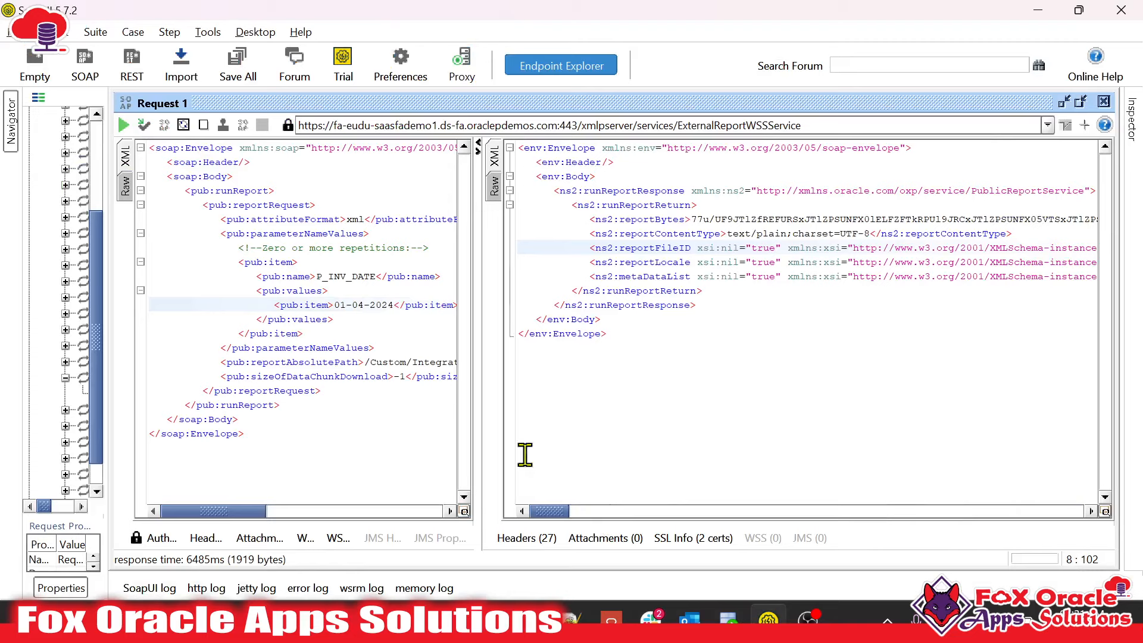
pyautogui.doubleClick(654, 219)
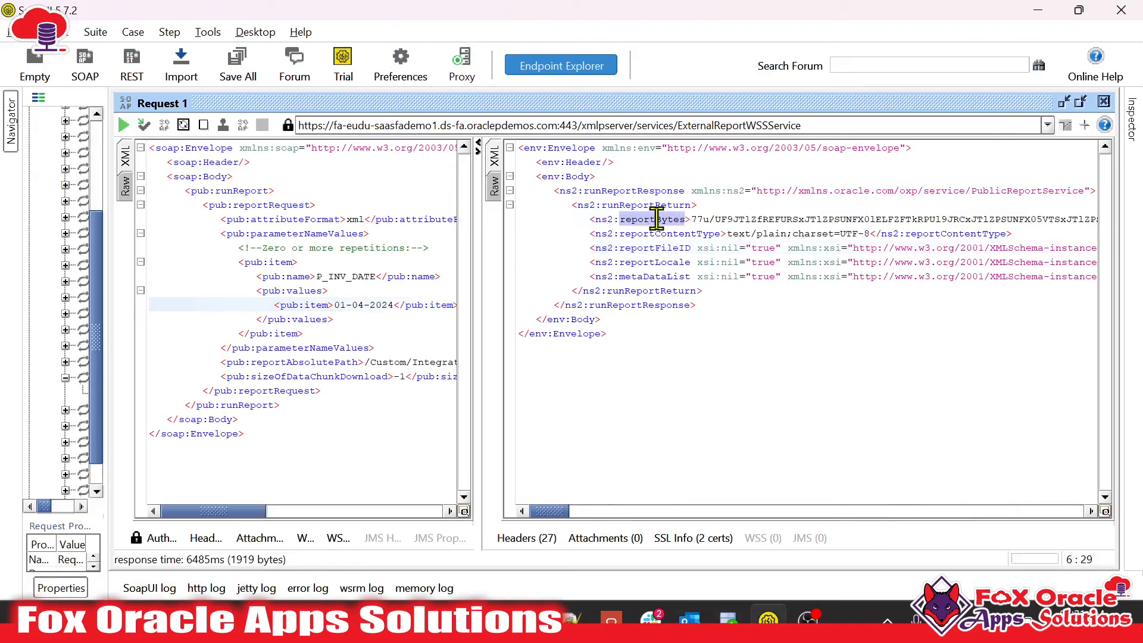
pyautogui.moveTo(694, 219); pyautogui.dragTo(830, 224)
pyautogui.click(841, 220)
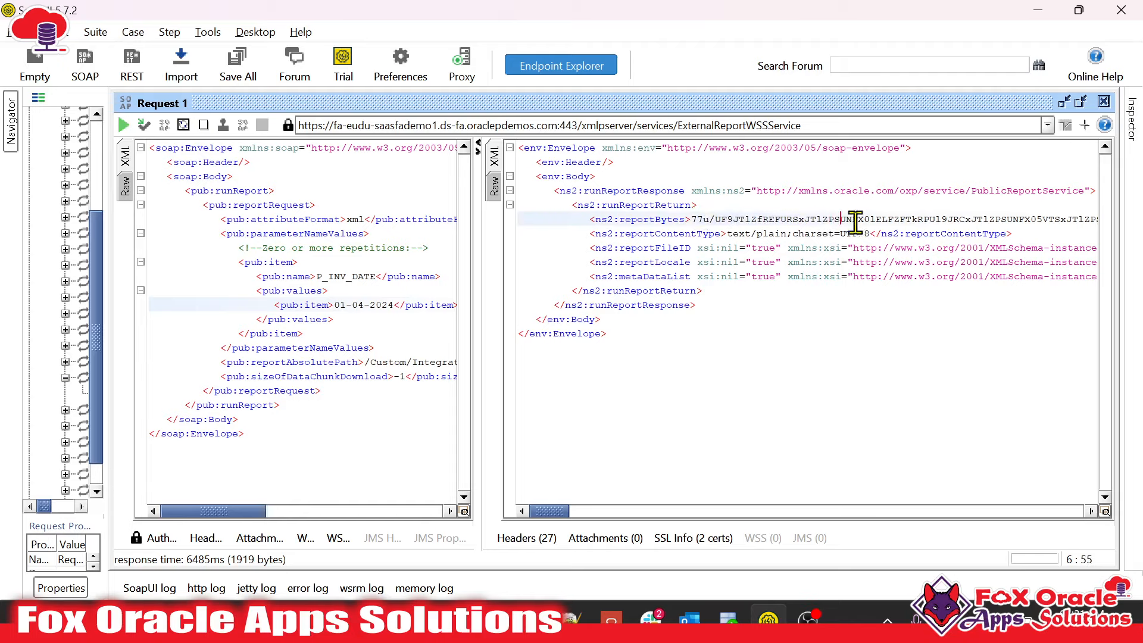
# Return to Opaque.xsd in Notepad++ and highlight opaqueElement on the element line
pyautogui.hotkey('alt', 'Tab')
pyautogui.click(320, 167)
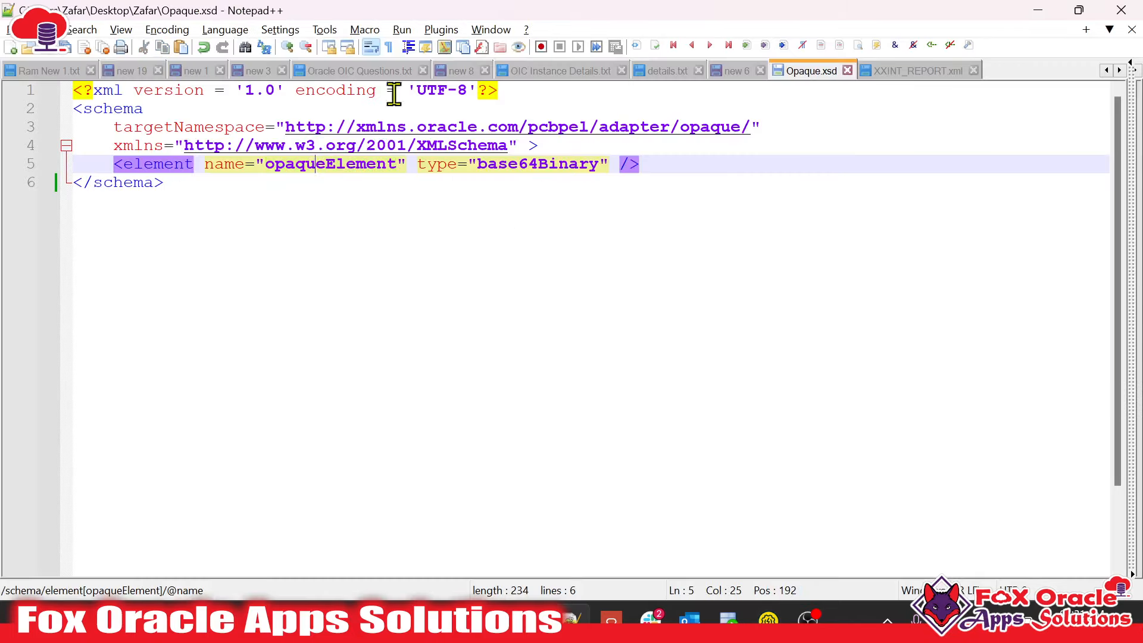
pyautogui.doubleClick(313, 162)
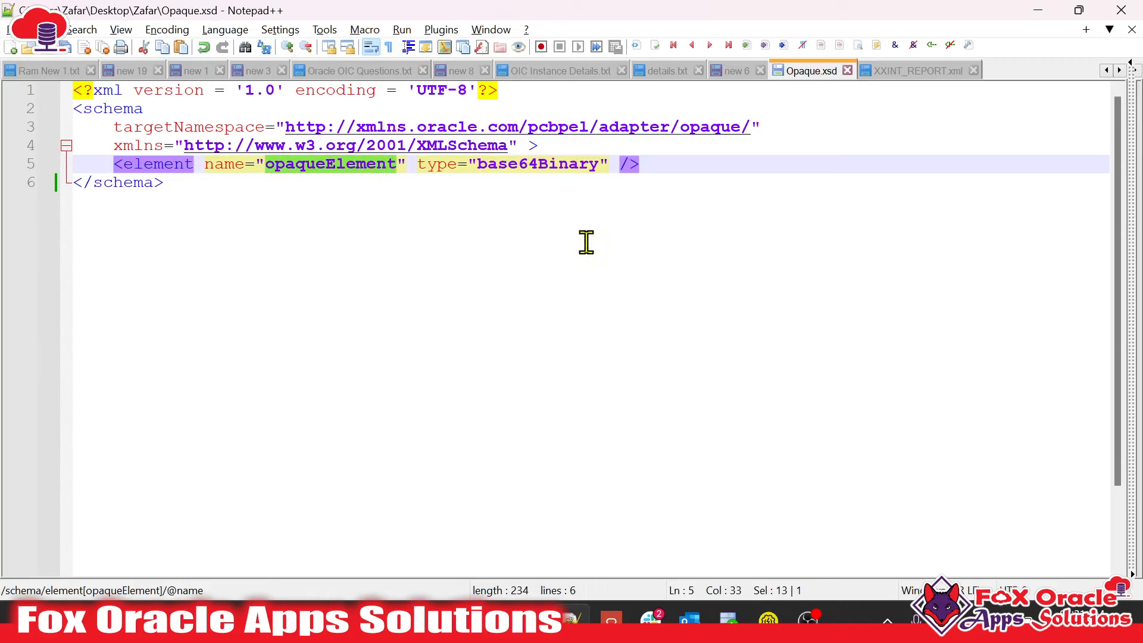
# Switch to the presentation and advance from the steps slide to the Integration Flow slide
pyautogui.click(325, 524)
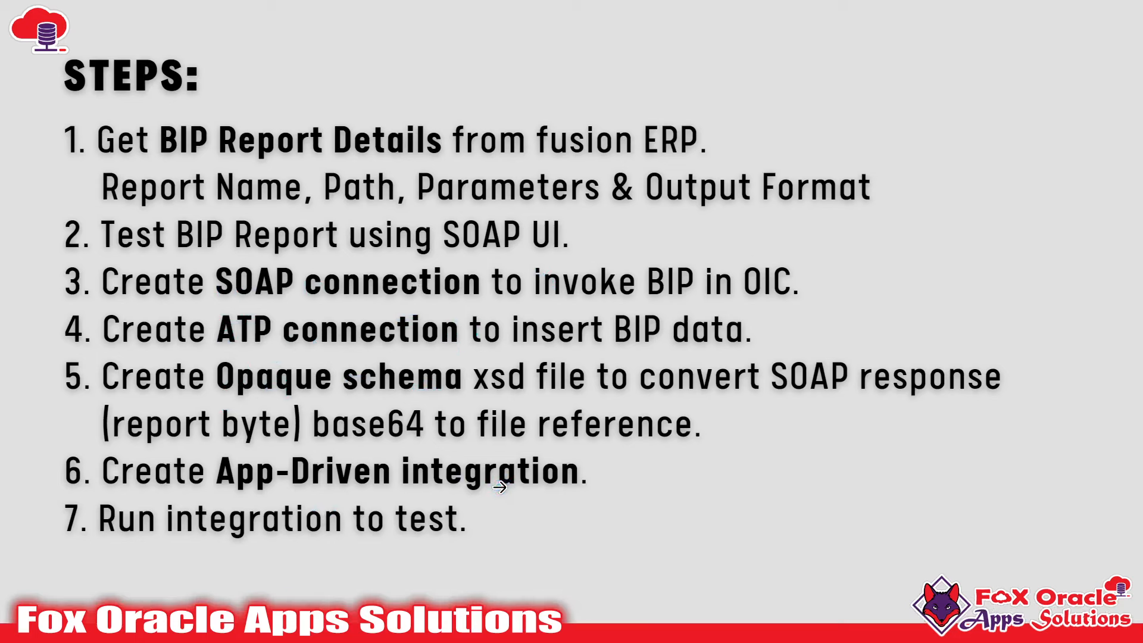
pyautogui.press('Right')
pyautogui.press('Right')
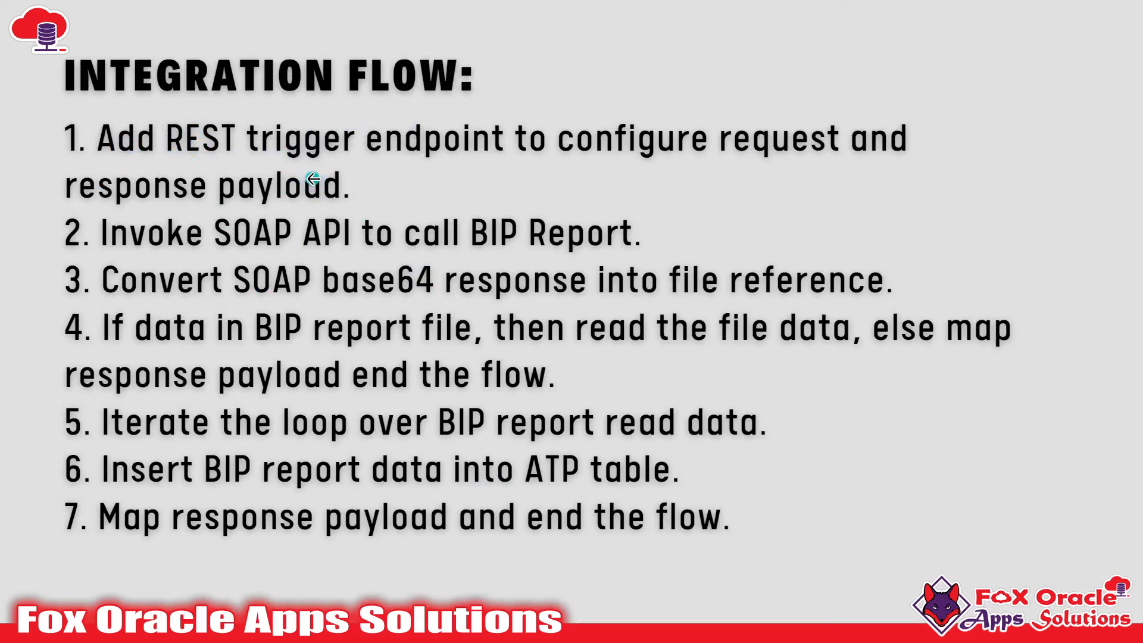
# Switch to the Oracle Integration page in Chrome and open the Connections list
pyautogui.hotkey('alt', 'Tab')
pyautogui.hotkey('alt', 'Tab')
pyautogui.hotkey('alt', 'Tab')
pyautogui.click(105, 14)
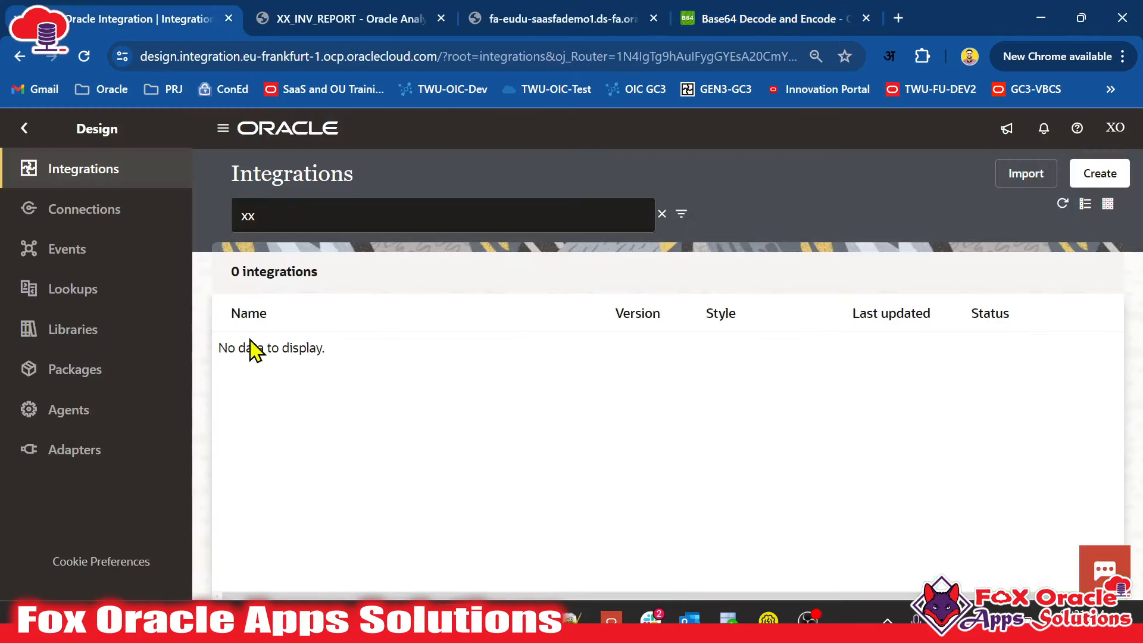
pyautogui.click(79, 215)
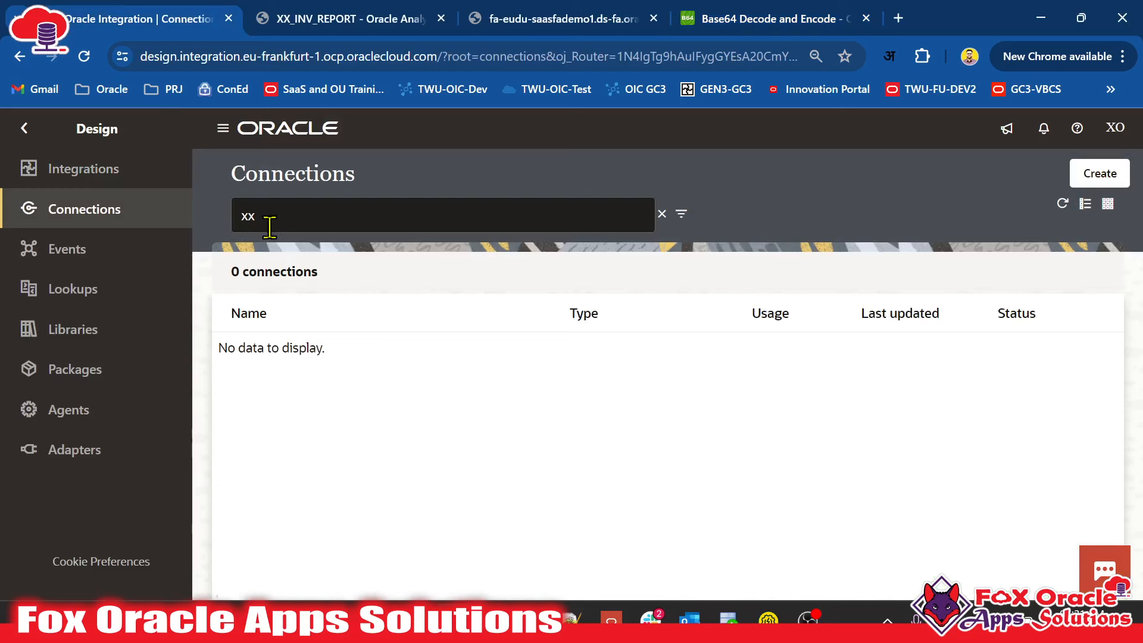
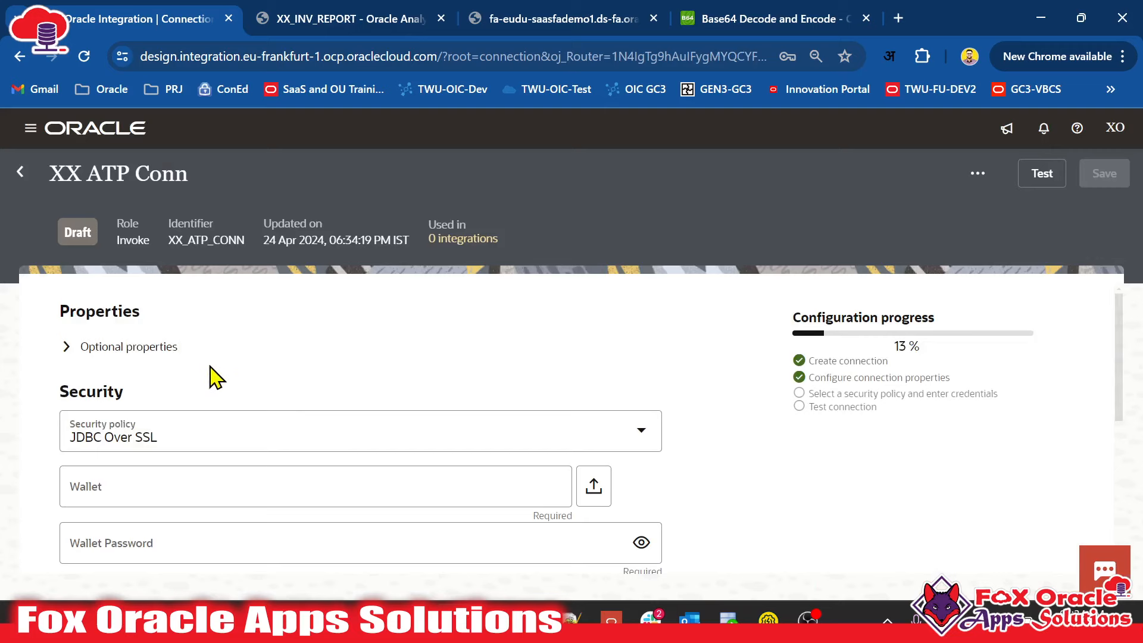
# Look over the XX ATP Conn settings, then switch to SQL Developer and highlight IFW_INTUSER.XXFOAS_AP_INV_BIP_STG_TBL in the GC3 query
pyautogui.scroll(-4, 242, 331)
pyautogui.scroll(4, 383, 349)
pyautogui.click(728, 616)
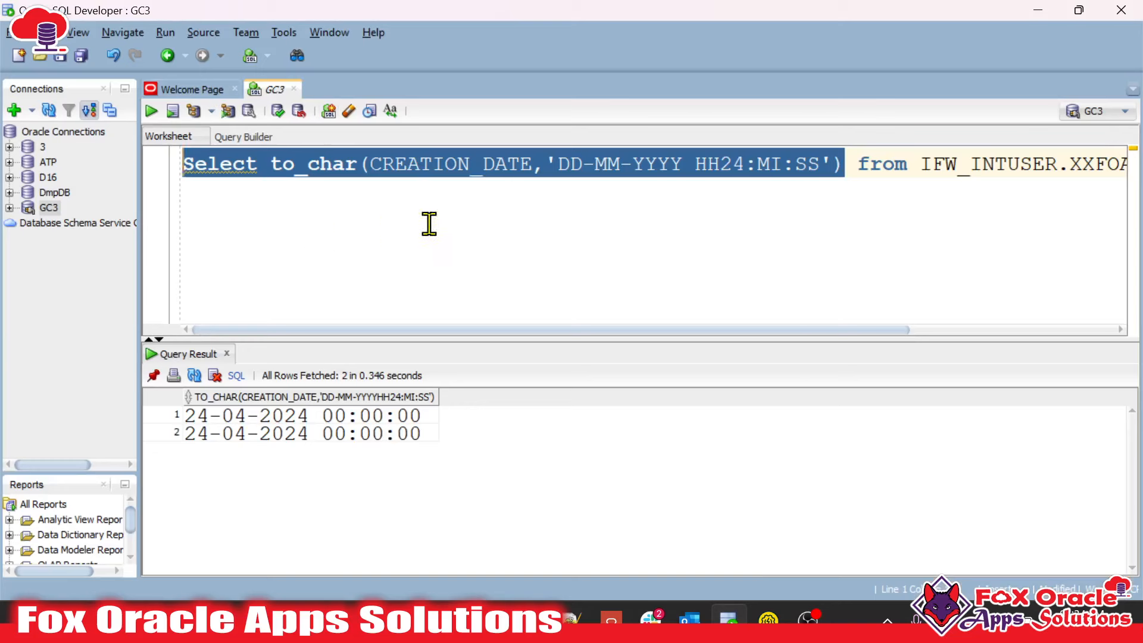
pyautogui.click(464, 220)
pyautogui.press('Home')
pyautogui.click(462, 189)
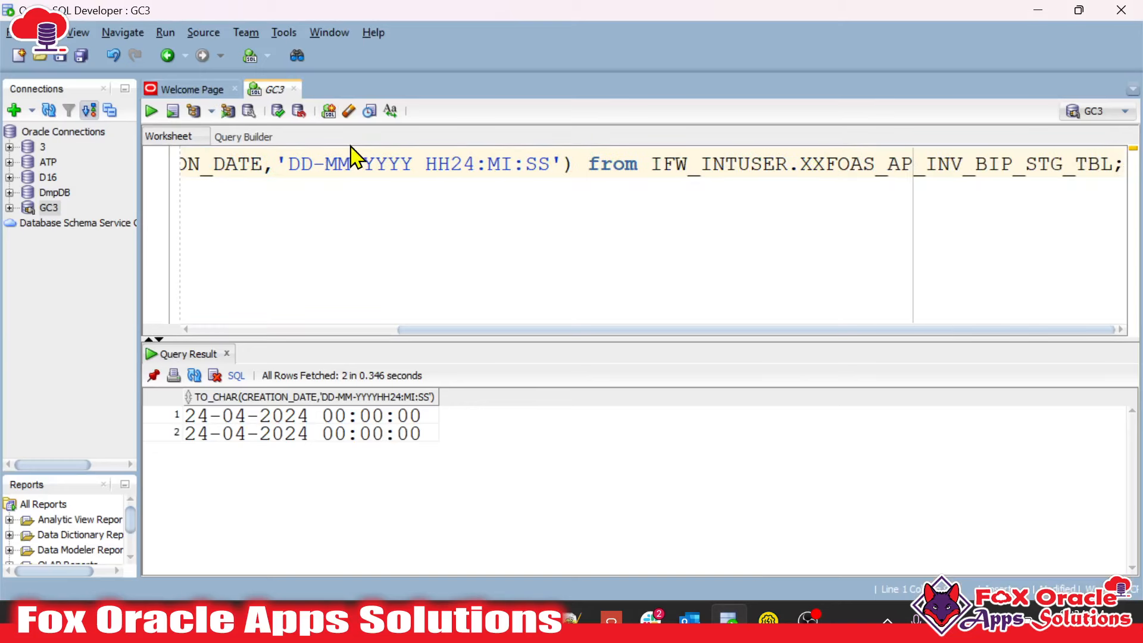
pyautogui.click(849, 164)
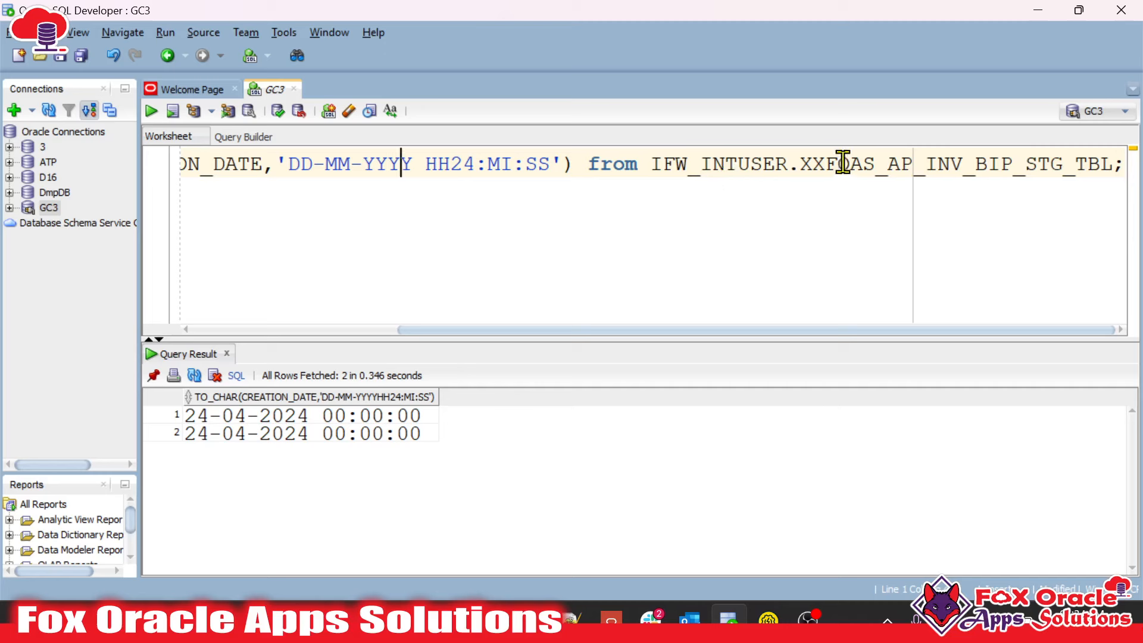
pyautogui.click(643, 164)
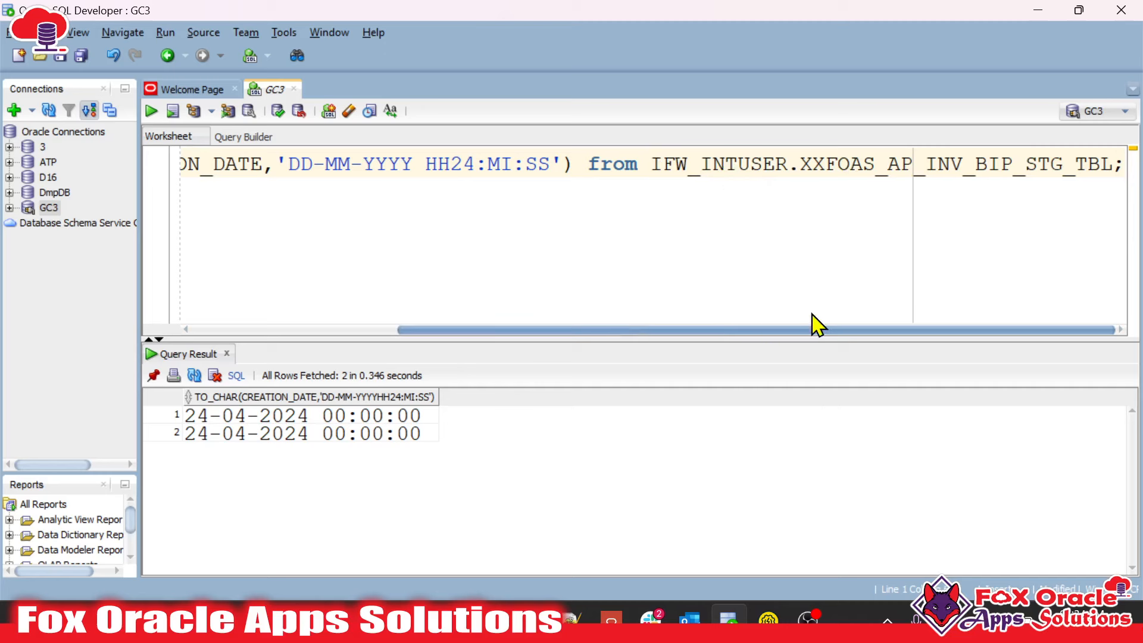
pyautogui.keyDown('shift'); pyautogui.click(1113, 164); pyautogui.keyUp('shift')
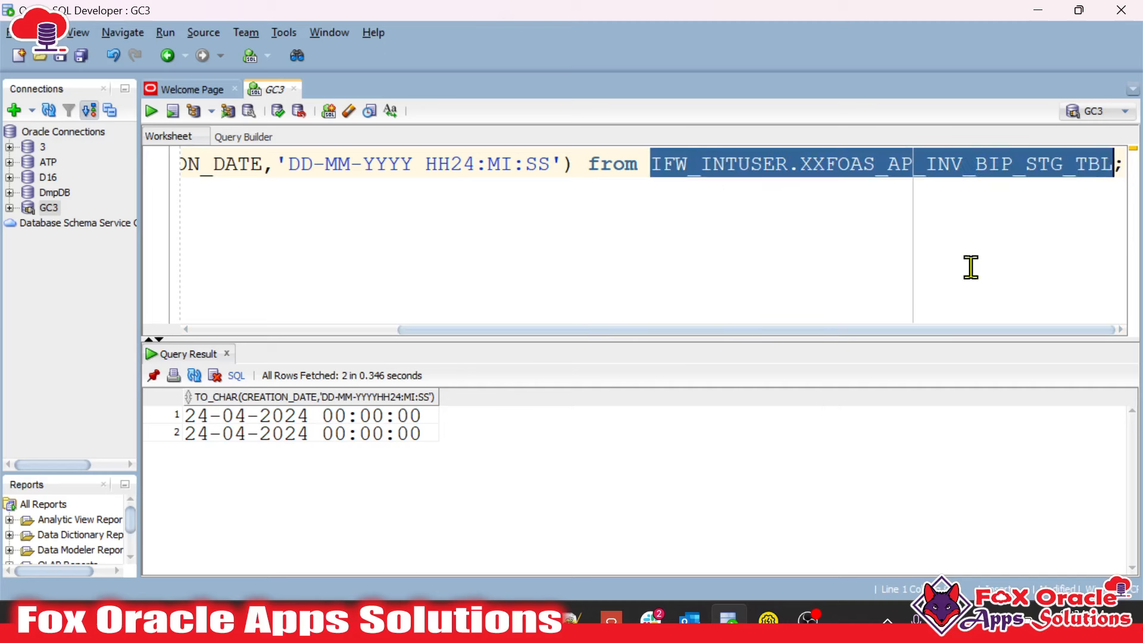
# Replace the to_char expression with * in the query on IFW_INTUSER.XXFOAS_AP_INV_BIP_STG_TBL and run it
pyautogui.click(472, 265)
pyautogui.moveTo(580, 164); pyautogui.dragTo(262, 165)
pyautogui.press('BackSpace')
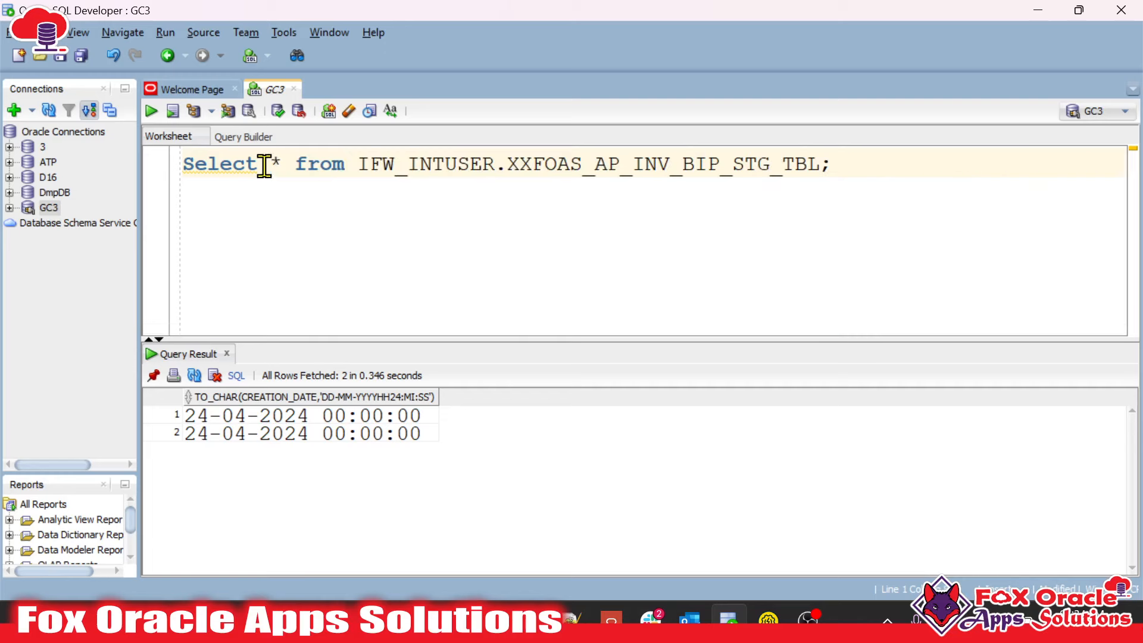
pyautogui.write('*')
pyautogui.hotkey('ctrl', 'Return')
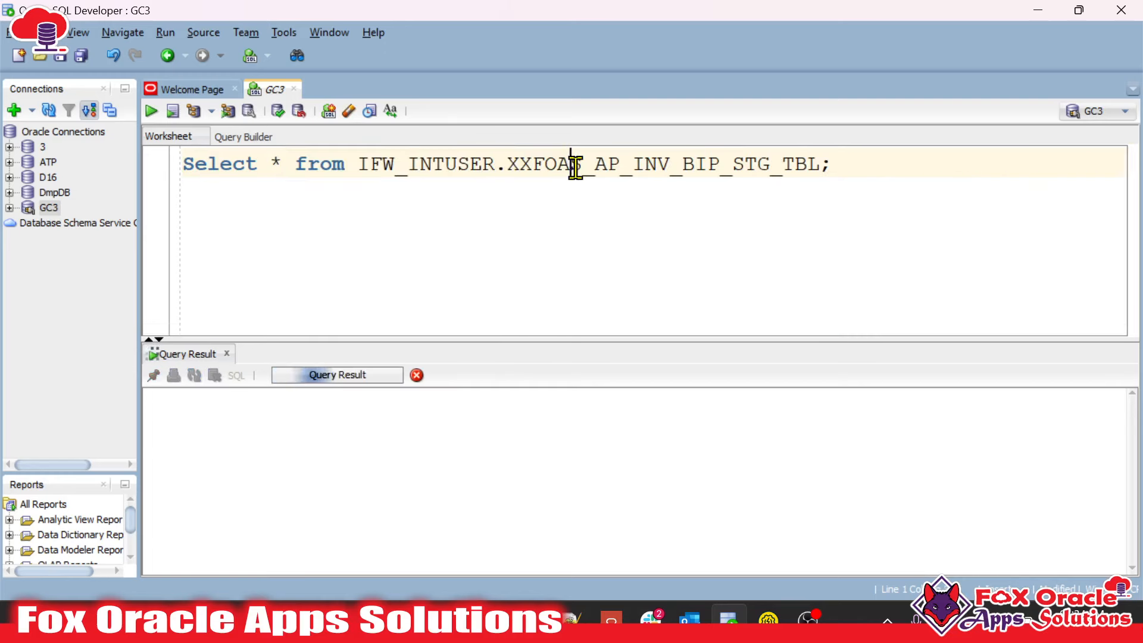
# Highlight the table name XXFOAS_AP_INV_BIP_STG_TBL in the query and check the XX ATP Conn page in Chrome
pyautogui.doubleClick(629, 170)
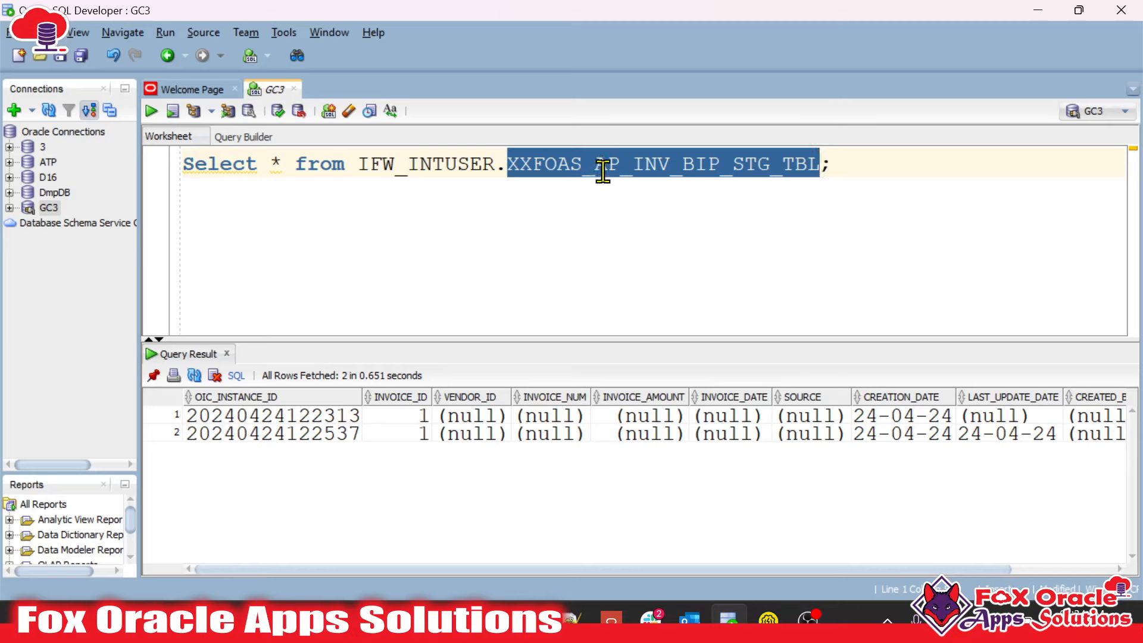
pyautogui.click(645, 166)
pyautogui.doubleClick(651, 166)
pyautogui.hotkey('alt', 'Tab')
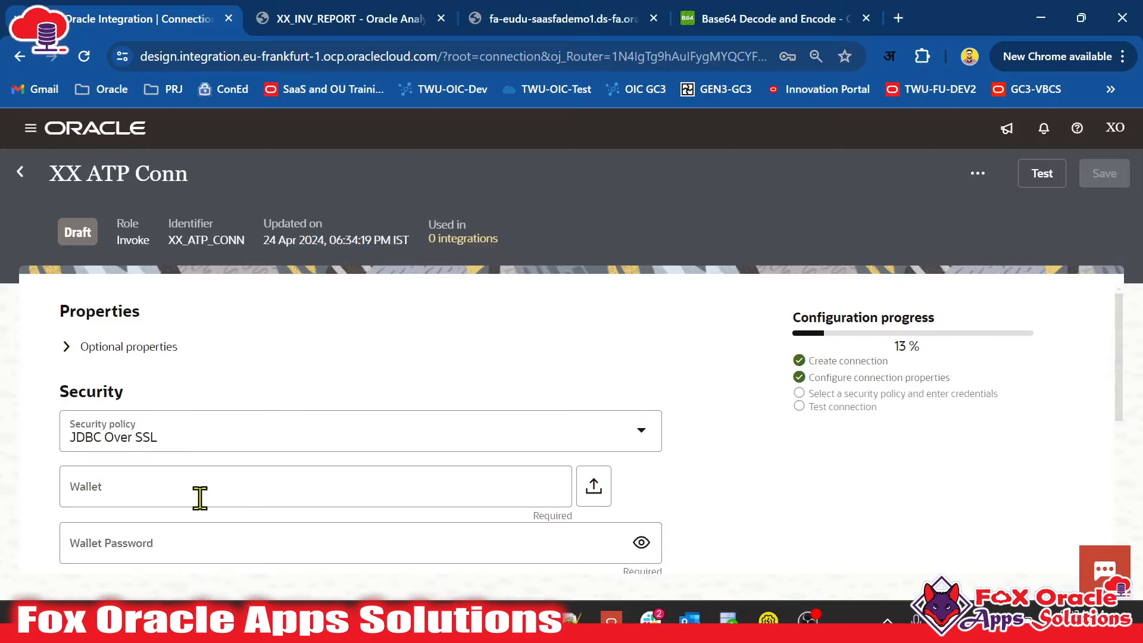
pyautogui.scroll(-1, 200, 497)
pyautogui.scroll(1, 214, 497)
pyautogui.hotkey('alt', 'Tab')
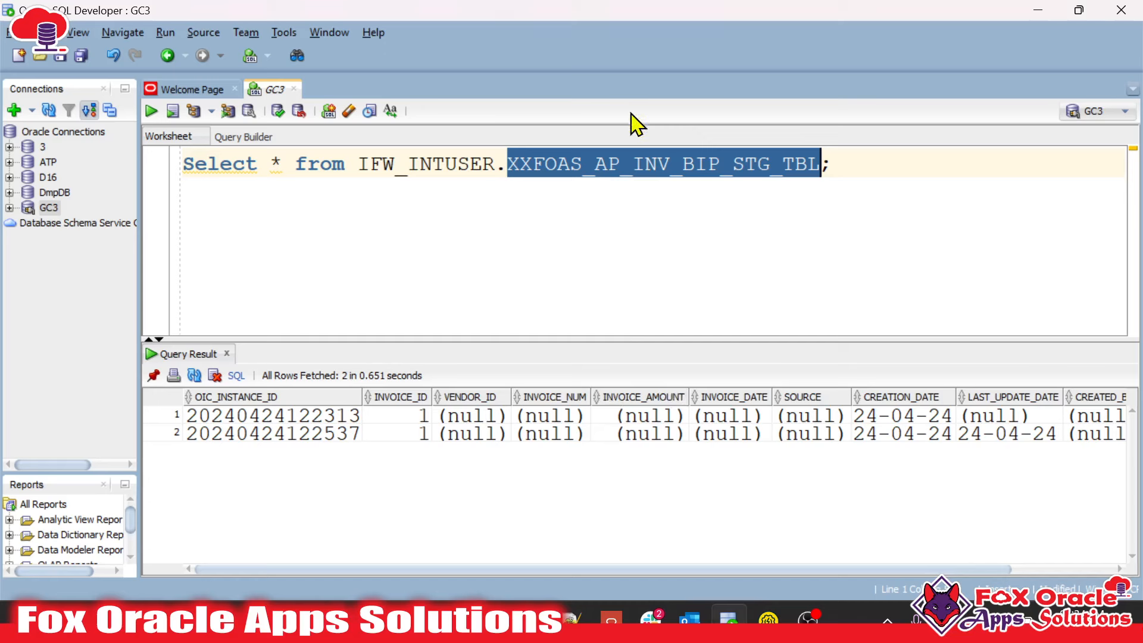
# Open the properties of the GC3 database connection and review its username, password and cloud wallet file fields
pyautogui.click(556, 167)
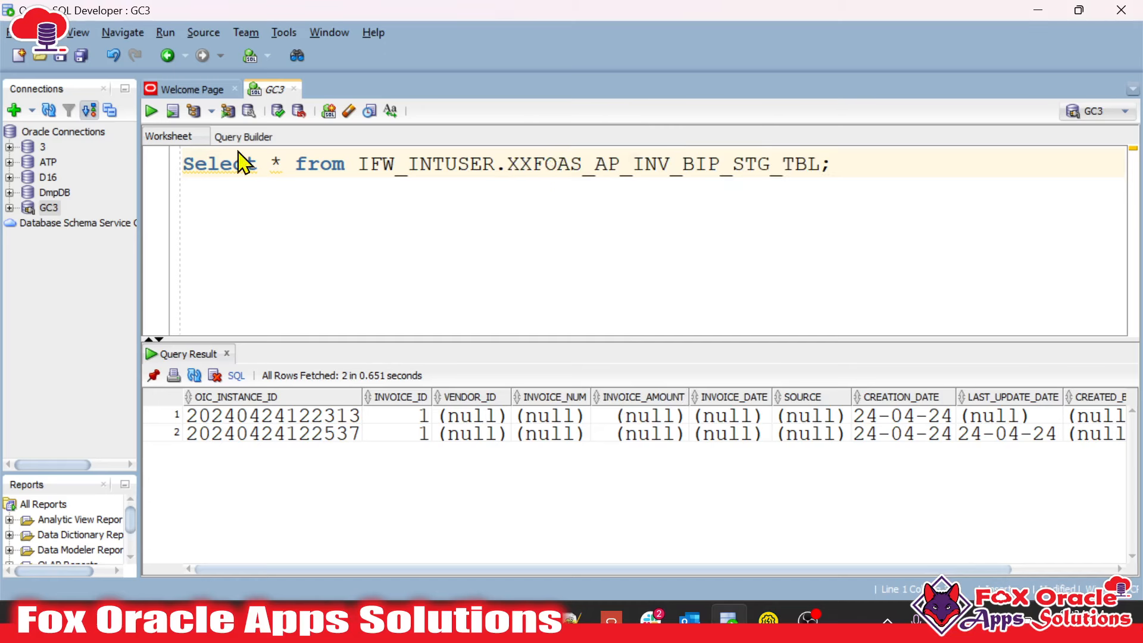
pyautogui.click(607, 218)
pyautogui.rightClick(53, 209)
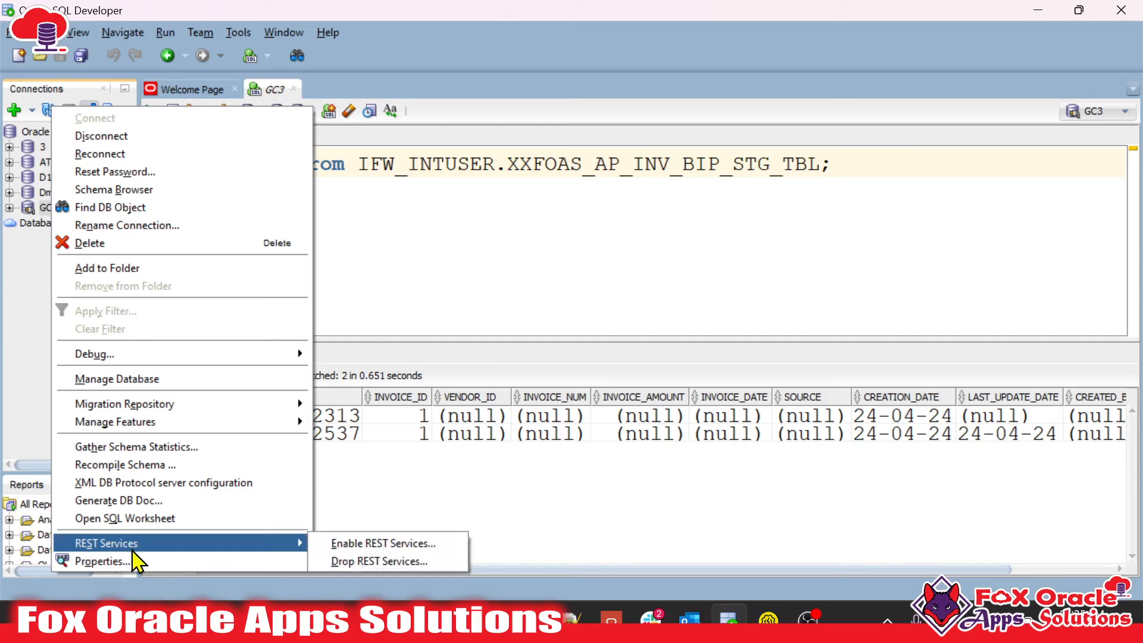
pyautogui.click(119, 561)
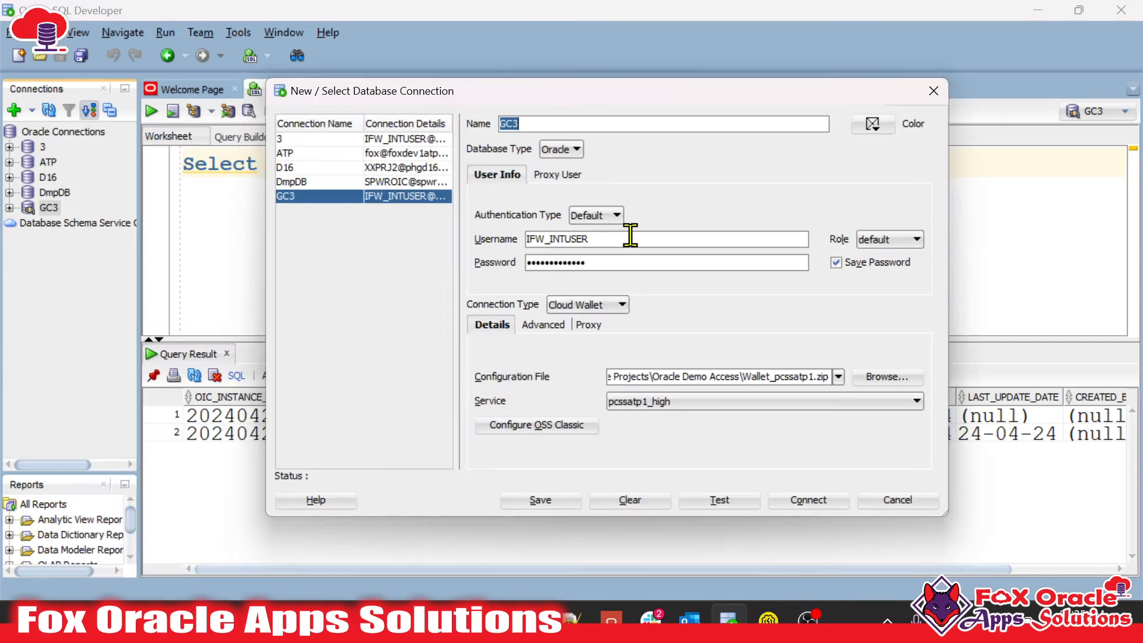
pyautogui.moveTo(627, 239); pyautogui.dragTo(501, 239)
pyautogui.click(613, 262)
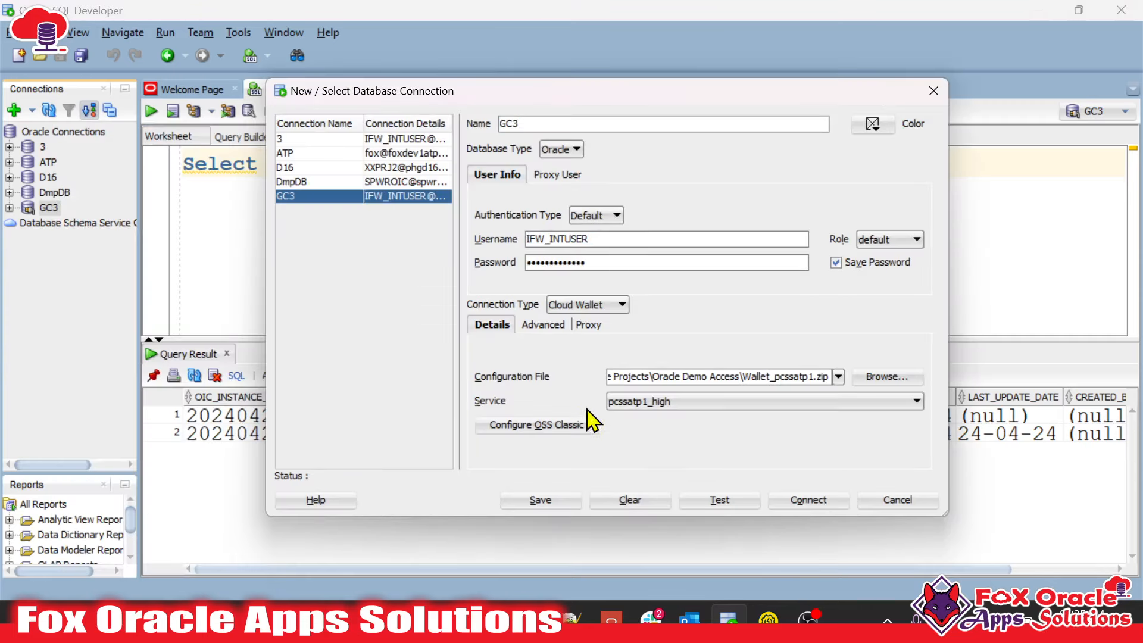
pyautogui.moveTo(658, 378); pyautogui.dragTo(602, 378)
pyautogui.click(664, 377)
pyautogui.moveTo(704, 377); pyautogui.dragTo(818, 360)
pyautogui.moveTo(742, 379); pyautogui.dragTo(836, 379)
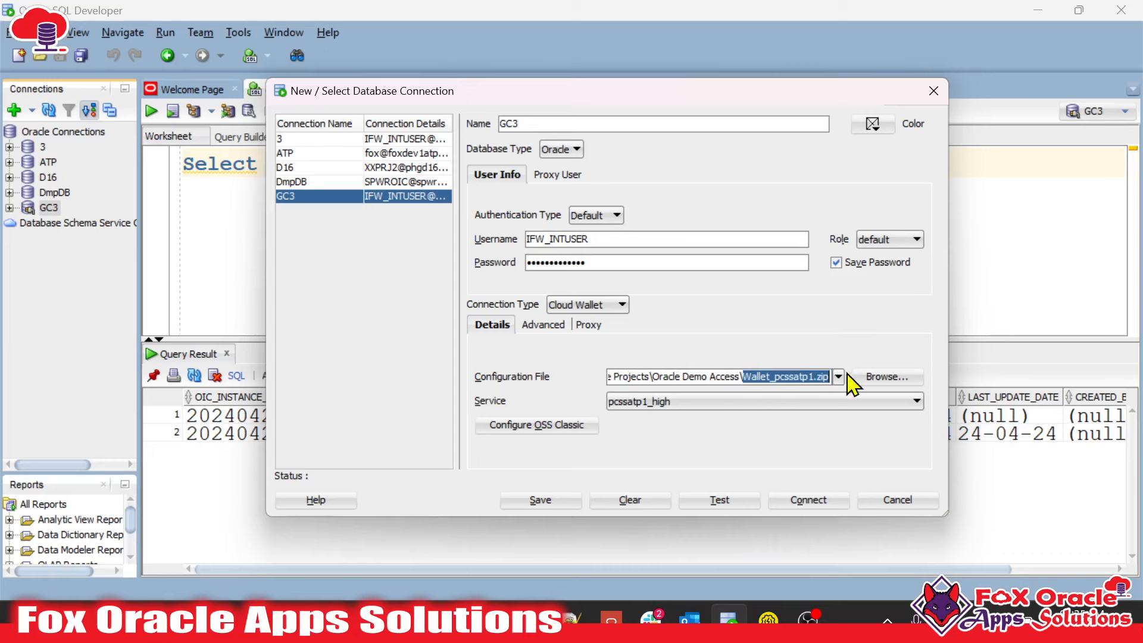
# Compare the GC3 connection properties with the wallet, wallet password and database service credential fields of XX ATP Conn
pyautogui.hotkey('alt', 'Tab')
pyautogui.scroll(-1, 114, 409)
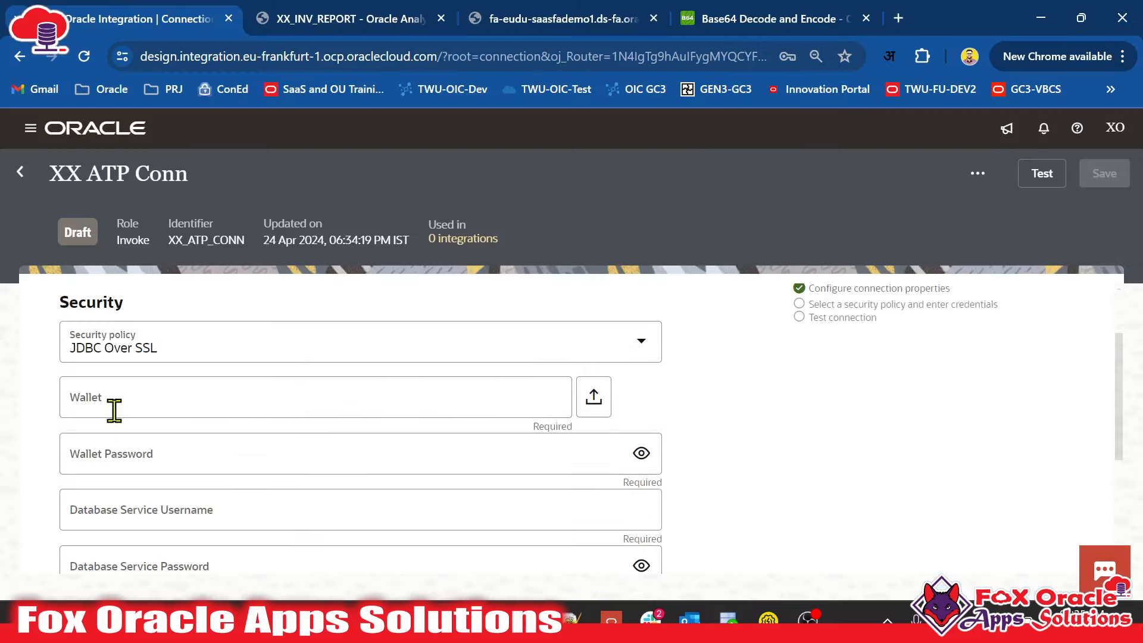
pyautogui.hotkey('alt', 'Tab')
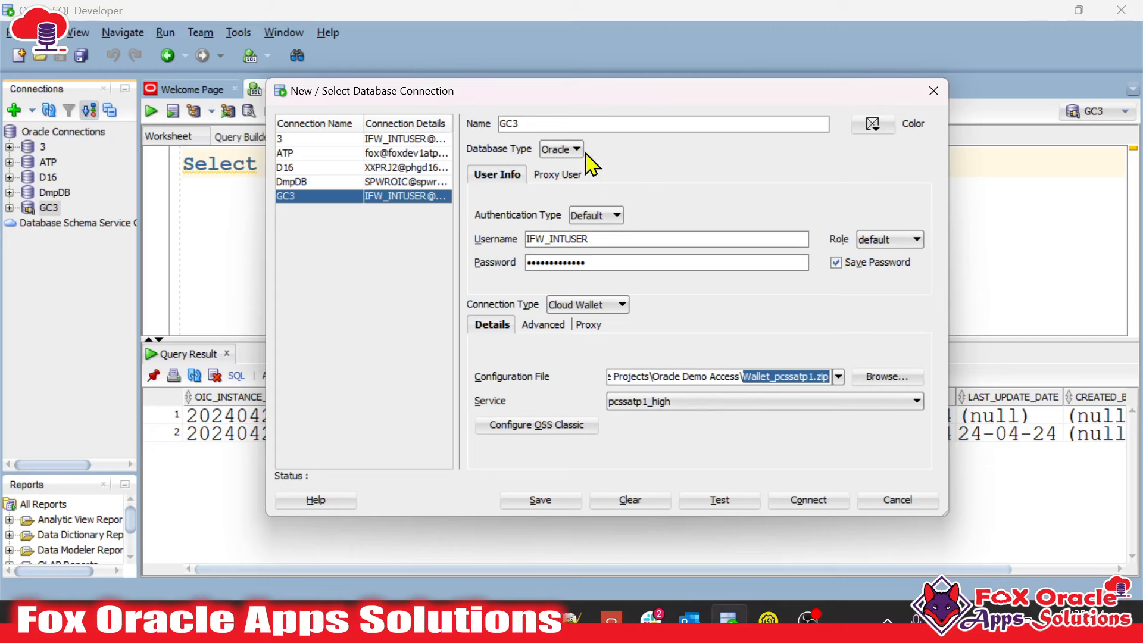
pyautogui.hotkey('alt', 'Tab')
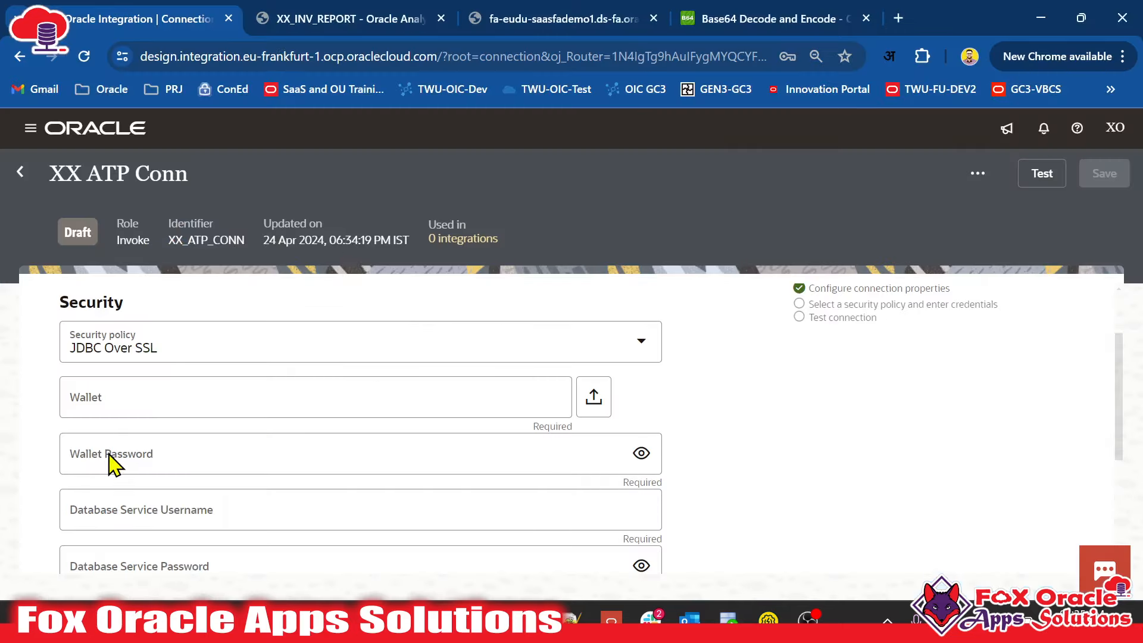
pyautogui.scroll(-2, 213, 430)
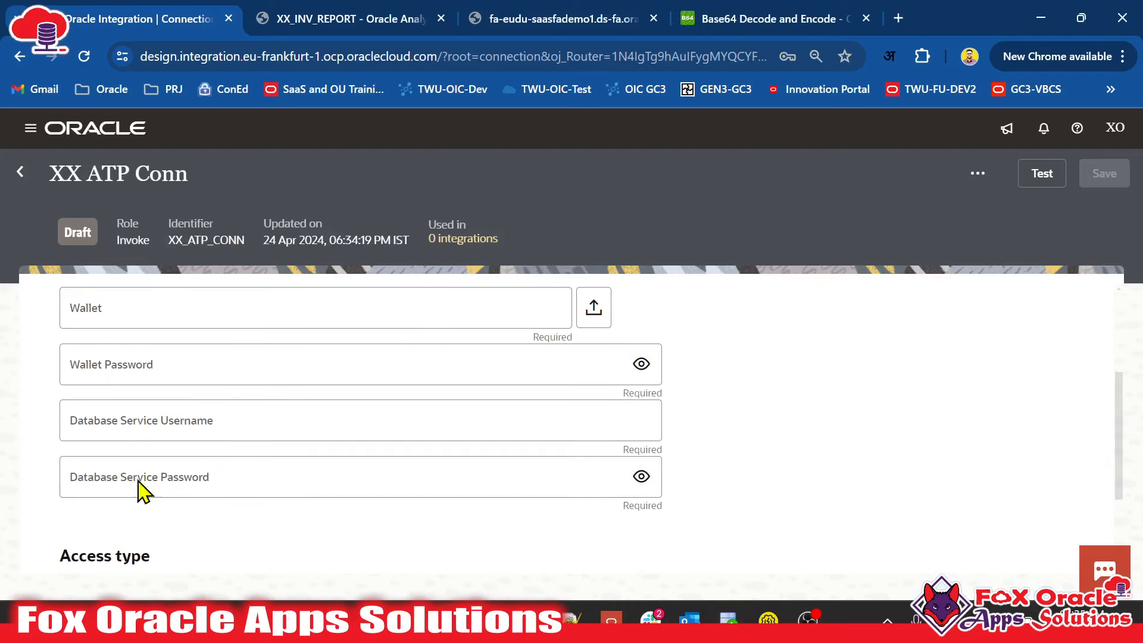
pyautogui.hotkey('alt', 'Tab')
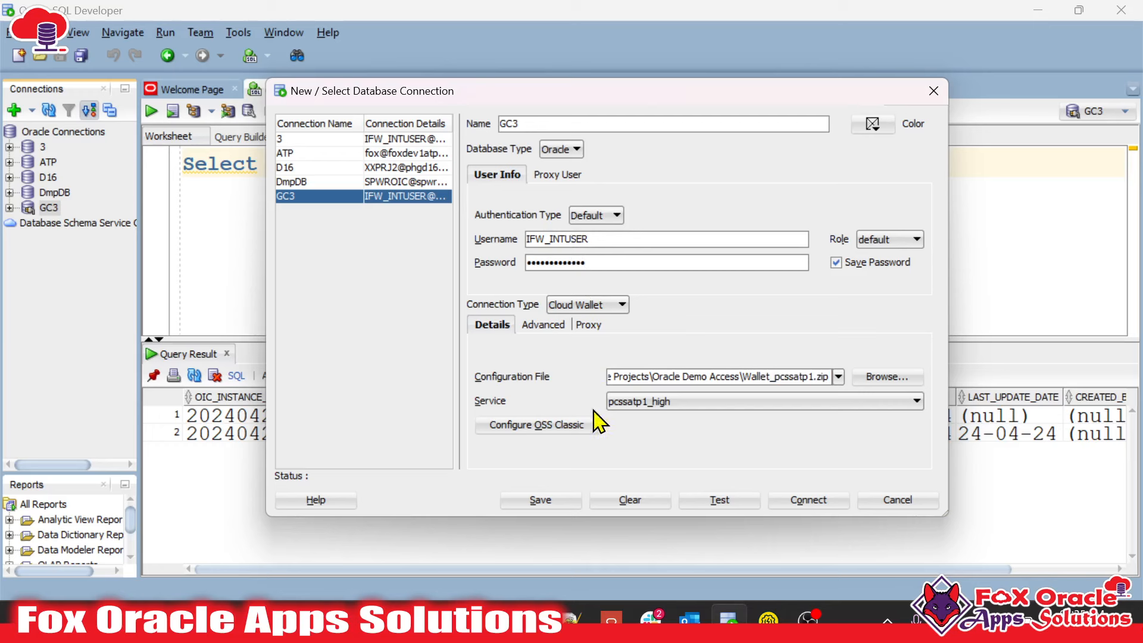
# Return to the XX ATP Conn page in Chrome, expand its optional properties and open the Service Name field for entry
pyautogui.hotkey('alt', 'Tab')
pyautogui.scroll(3, 153, 342)
pyautogui.click(67, 348)
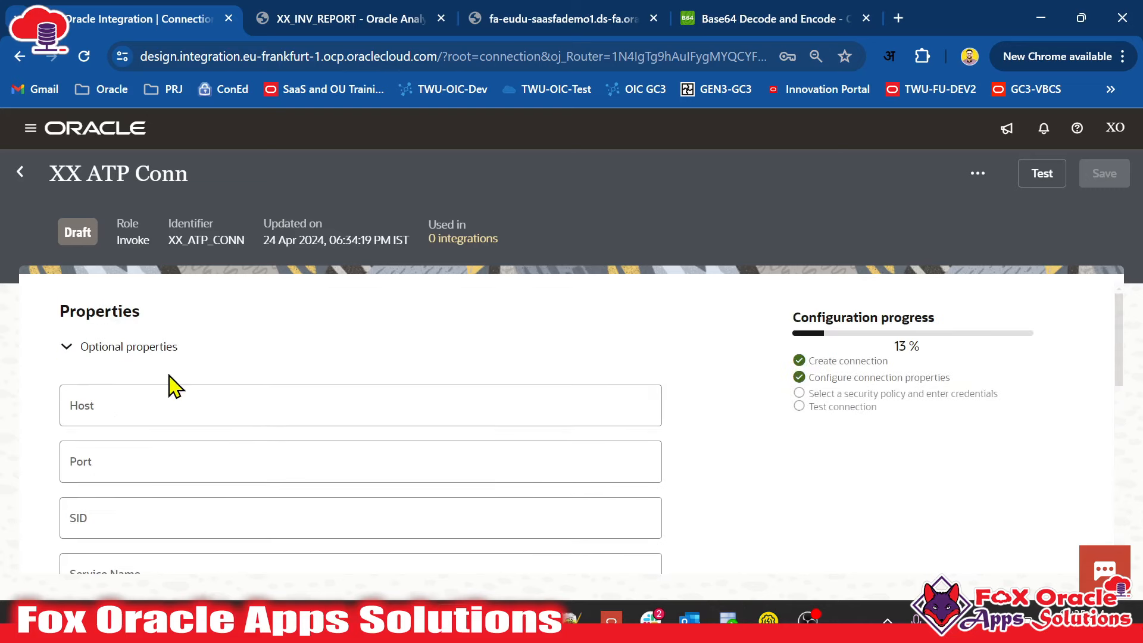
pyautogui.scroll(-4, 161, 359)
pyautogui.scroll(2, 112, 409)
pyautogui.click(112, 409)
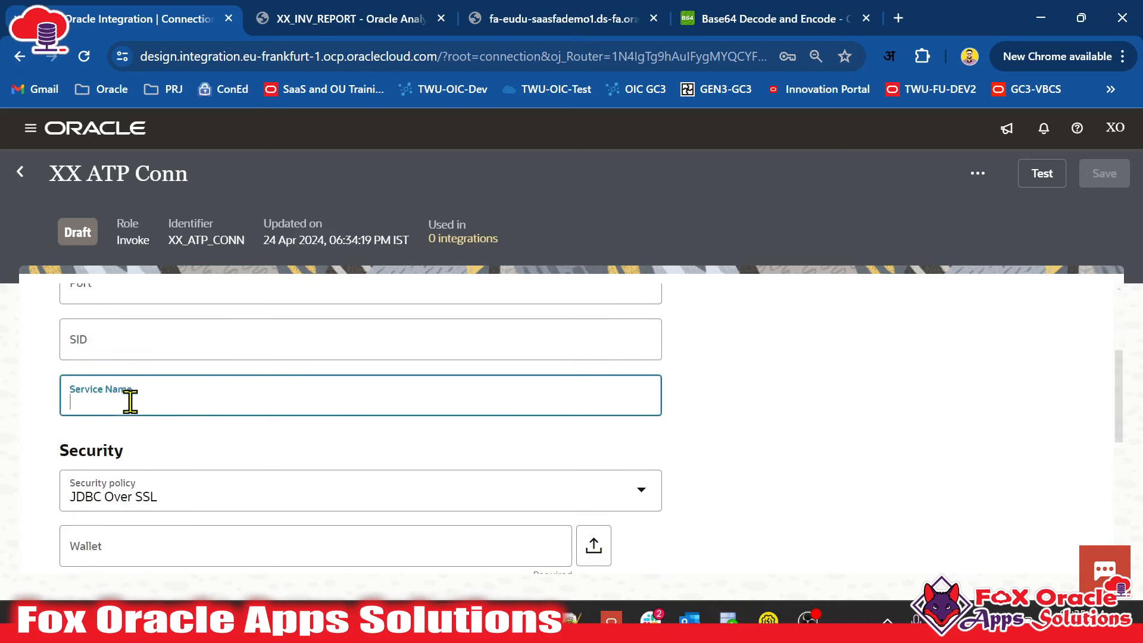
pyautogui.scroll(3, 239, 407)
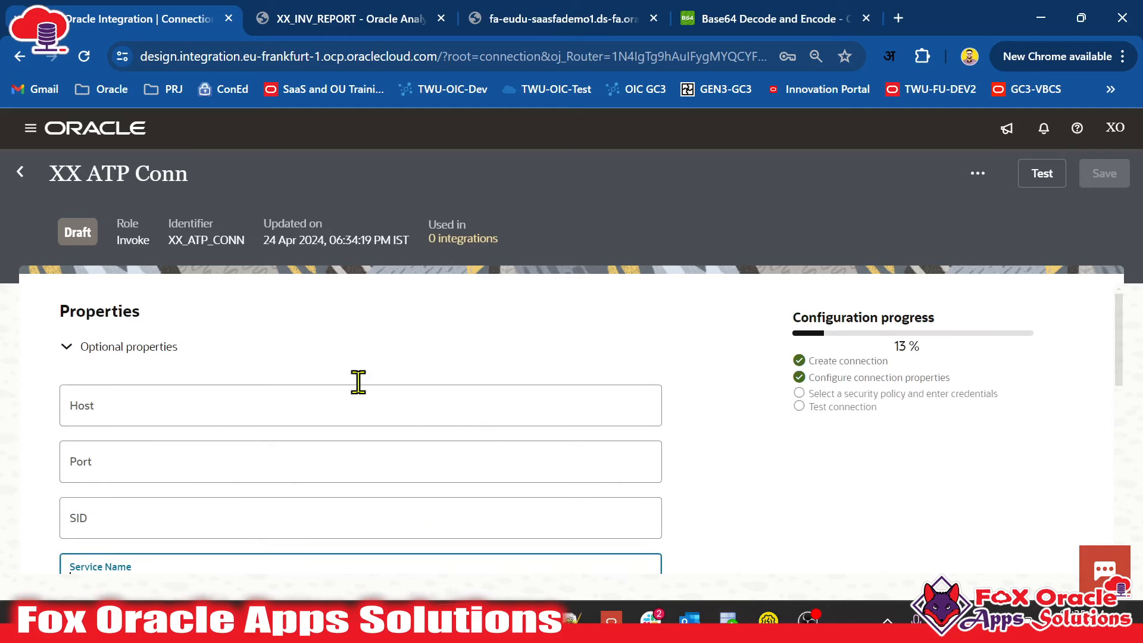
# Review the service name, security policy, wallet and database service credential fields of XX ATP Conn
pyautogui.scroll(-1, 198, 430)
pyautogui.scroll(-2, 184, 470)
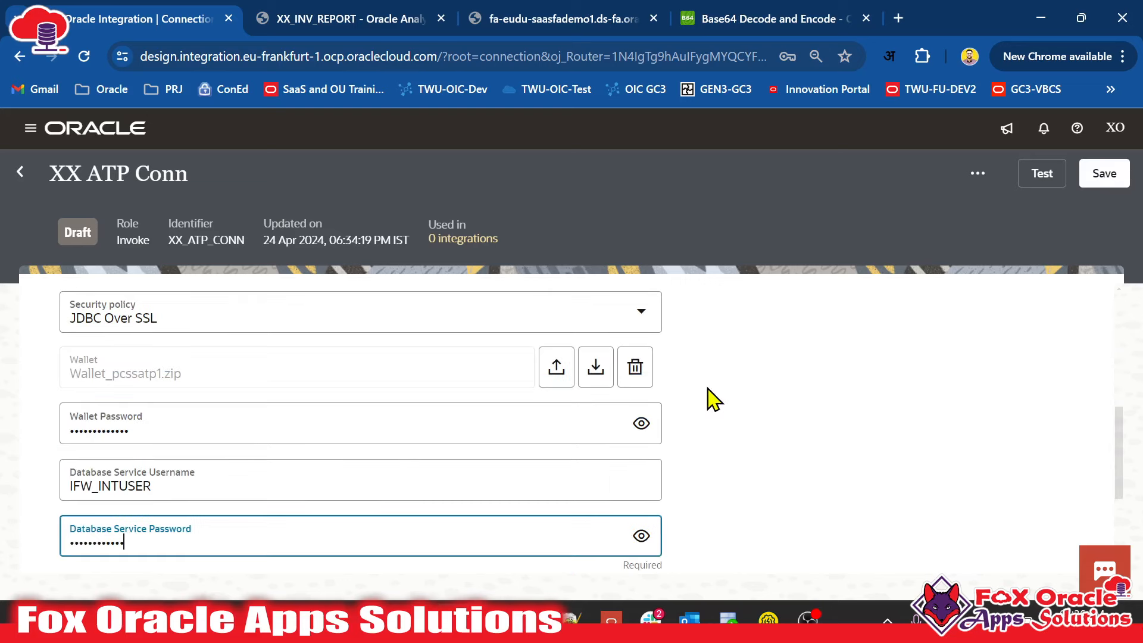
pyautogui.scroll(4, 406, 440)
pyautogui.scroll(-3, 281, 391)
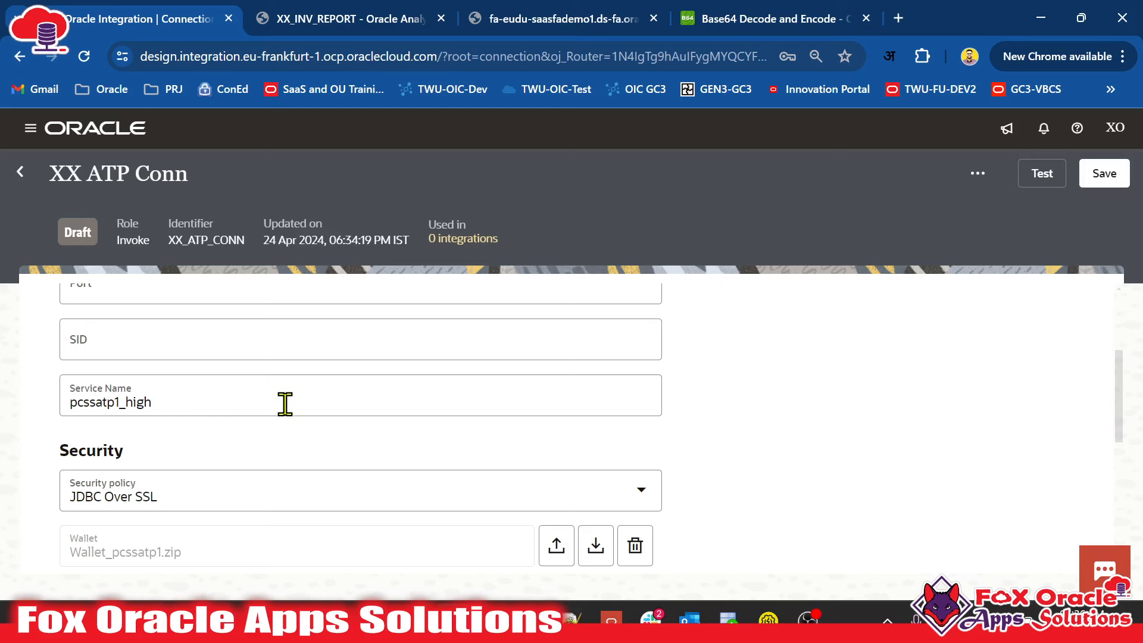
pyautogui.scroll(3, 285, 405)
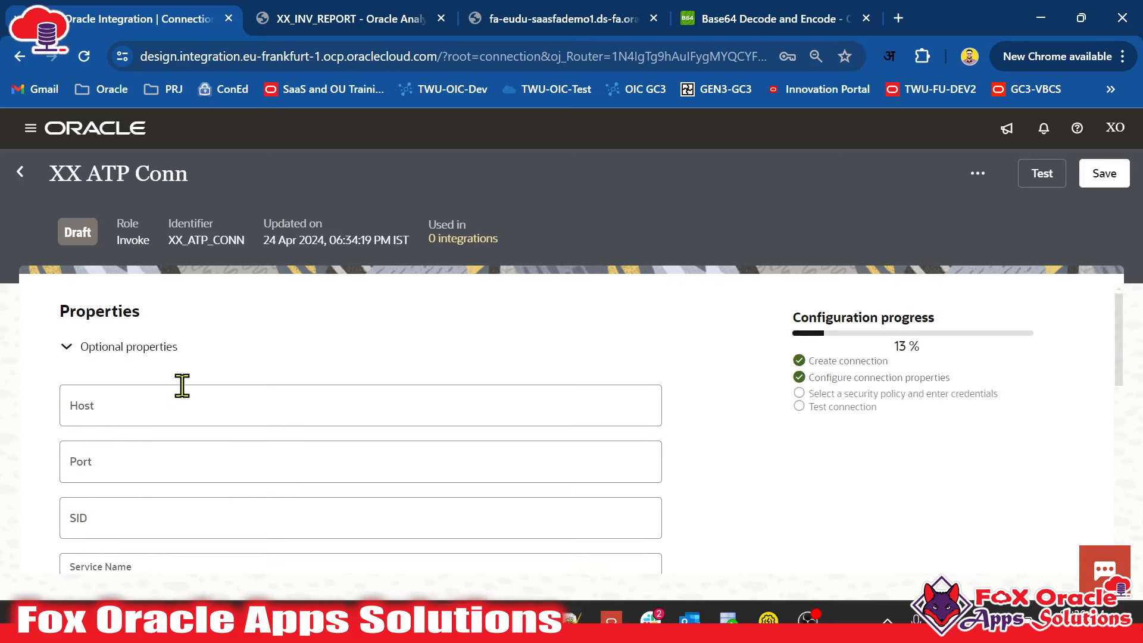
pyautogui.scroll(-5, 294, 365)
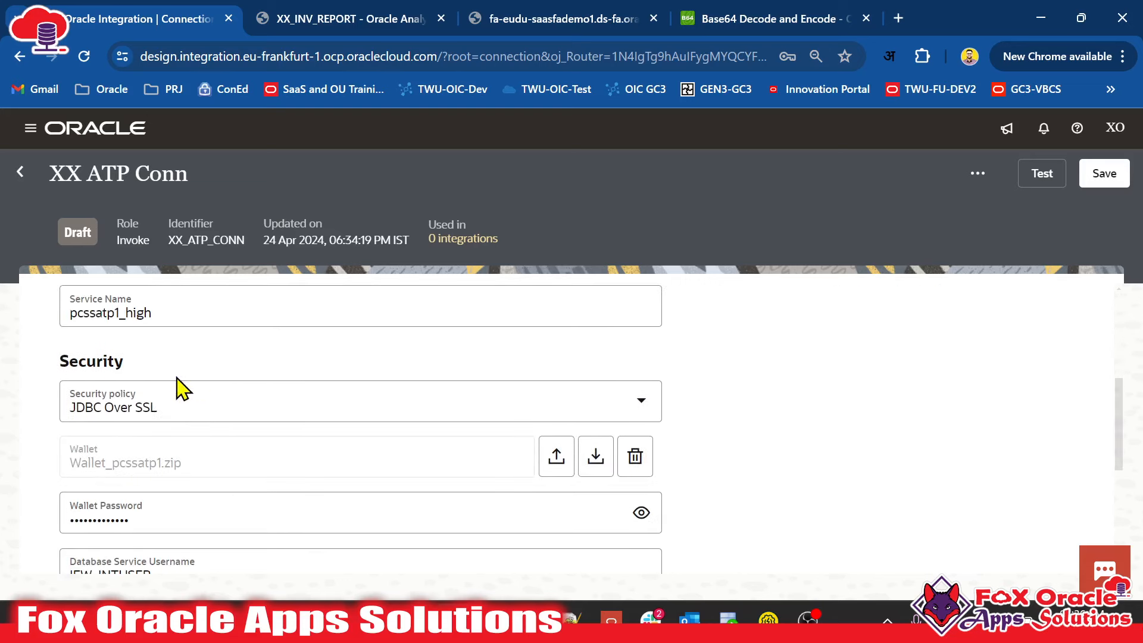
pyautogui.scroll(2, 113, 500)
pyautogui.scroll(-3, 188, 474)
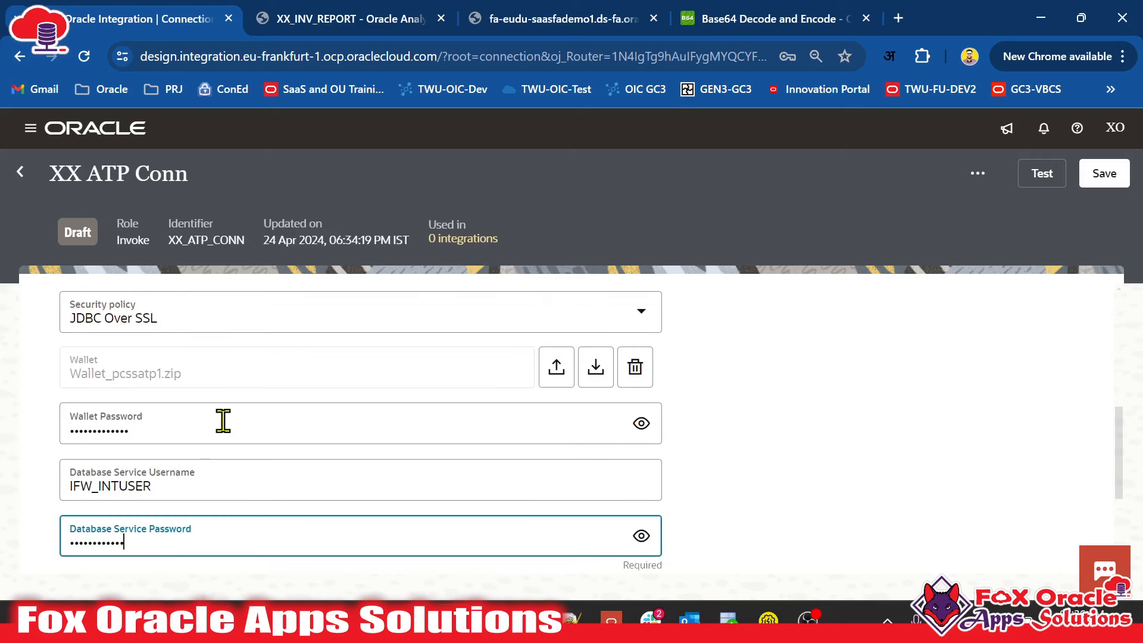
pyautogui.scroll(2, 228, 423)
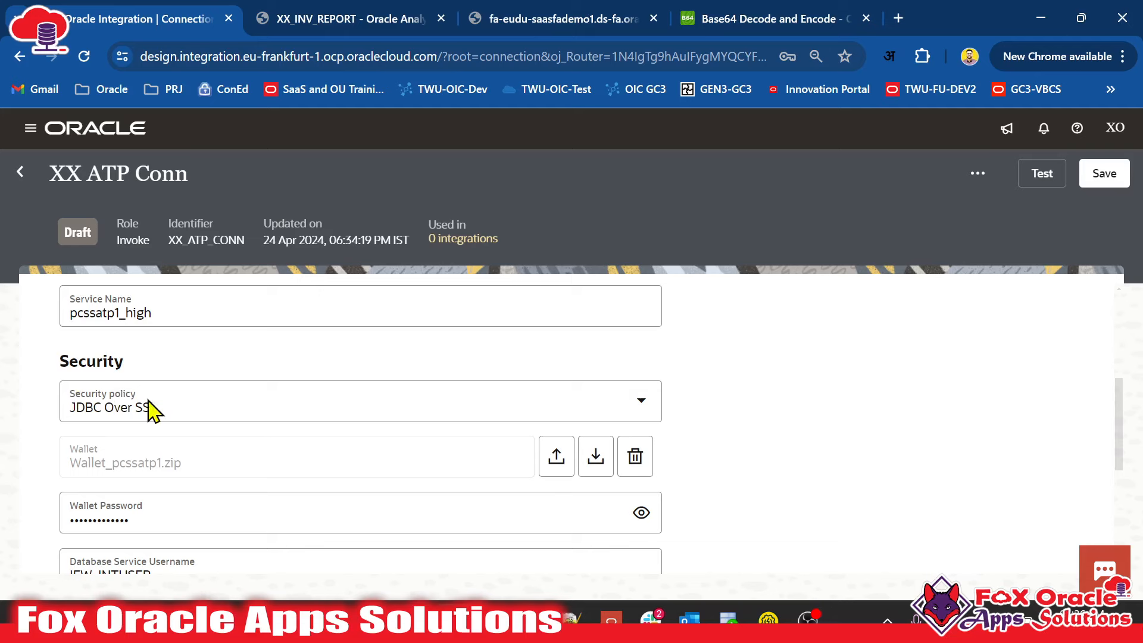
pyautogui.scroll(2, 120, 316)
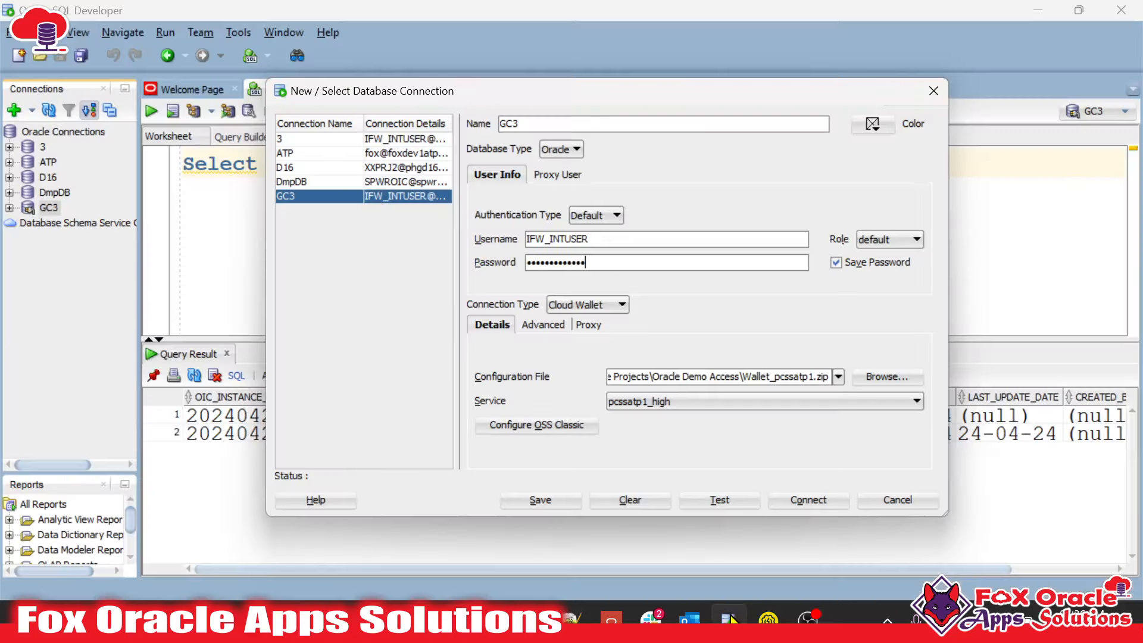
# Compare the GC3 connection details in SQL Developer with the XX ATP Conn credentials and check the access type
pyautogui.click(728, 619)
pyautogui.hotkey('alt', 'Tab')
pyautogui.scroll(-1, 153, 455)
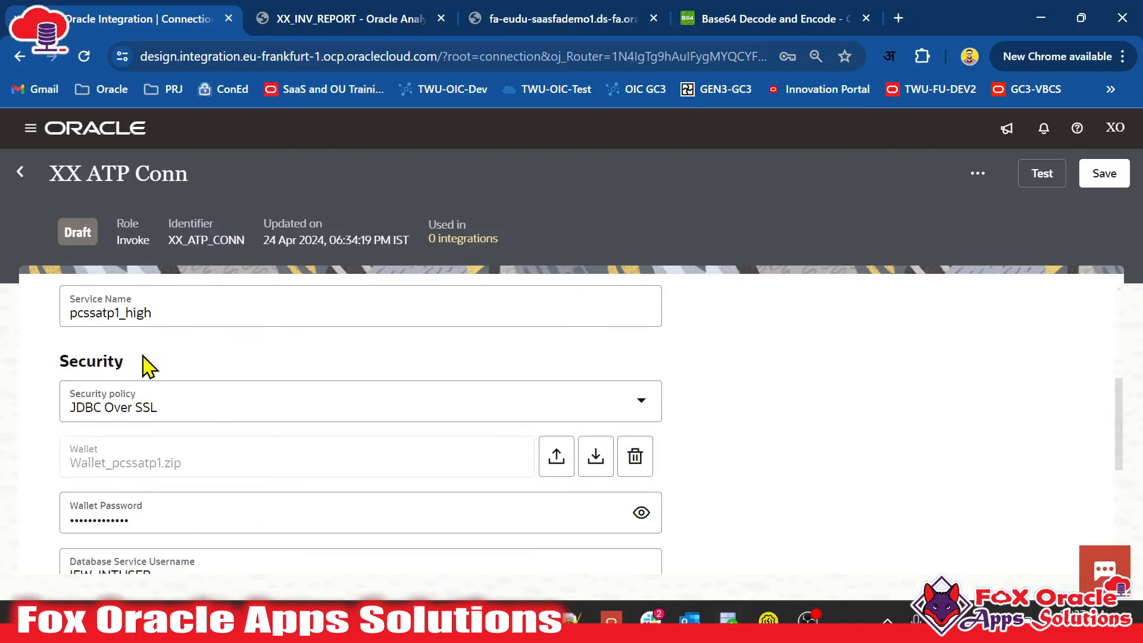
pyautogui.scroll(-1, 148, 365)
pyautogui.scroll(-2, 113, 369)
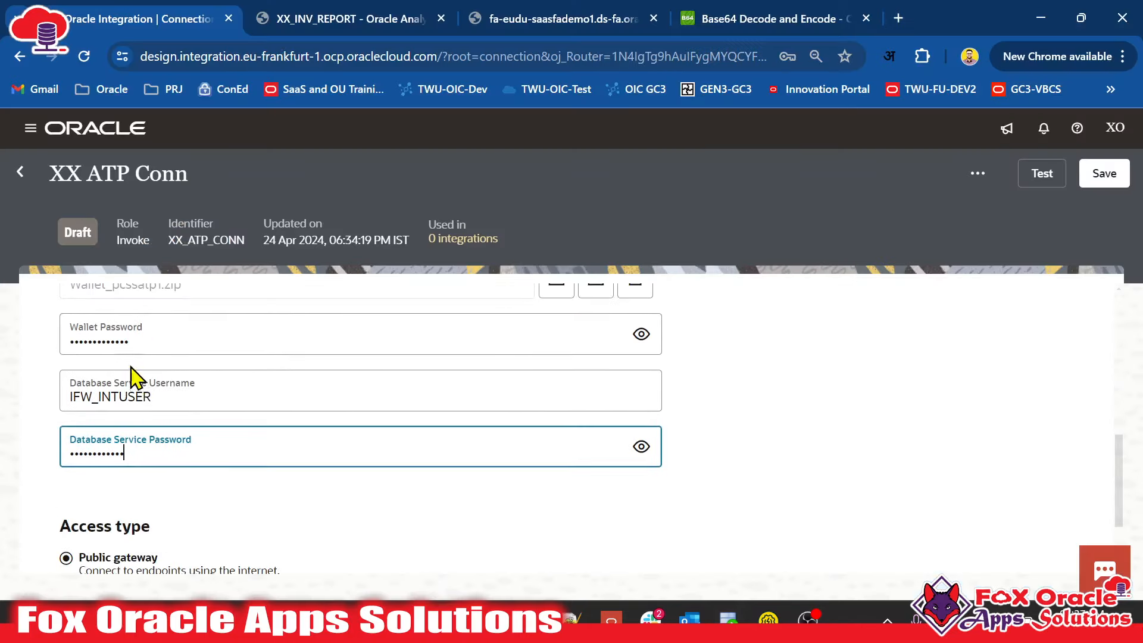
pyautogui.scroll(1, 135, 380)
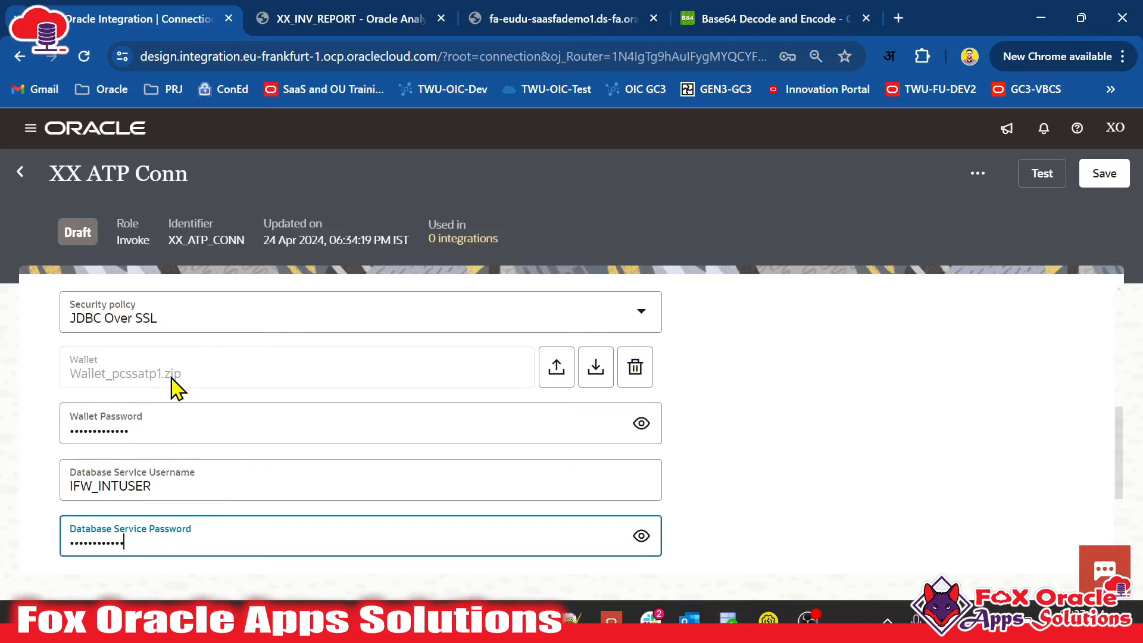
pyautogui.scroll(-1, 176, 389)
pyautogui.click(195, 401)
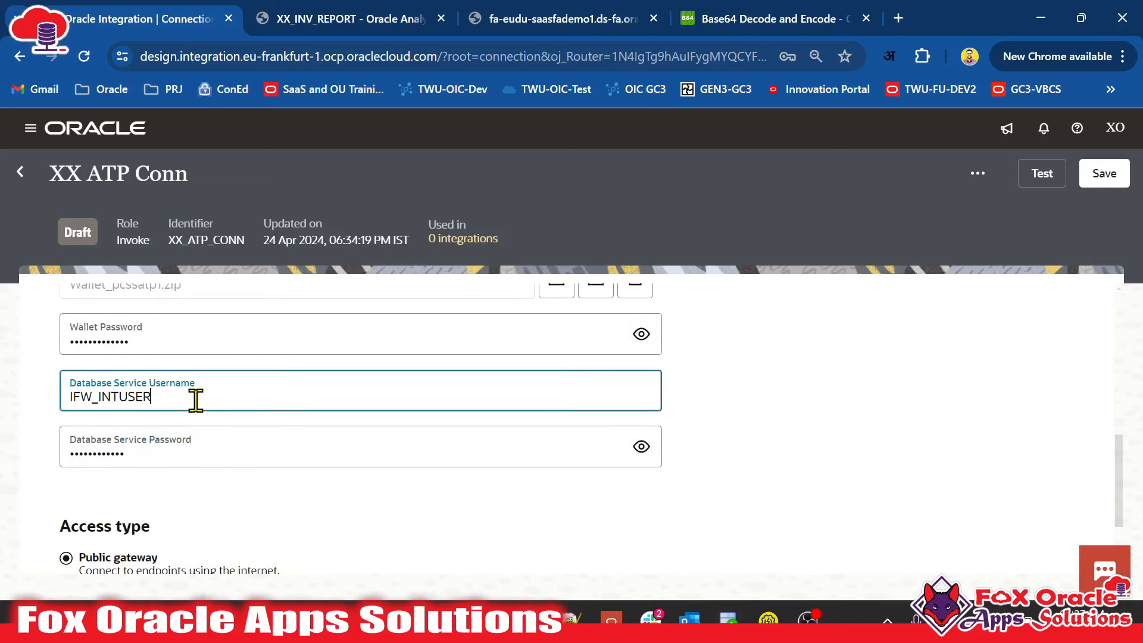
pyautogui.click(138, 453)
pyautogui.scroll(-2, 148, 456)
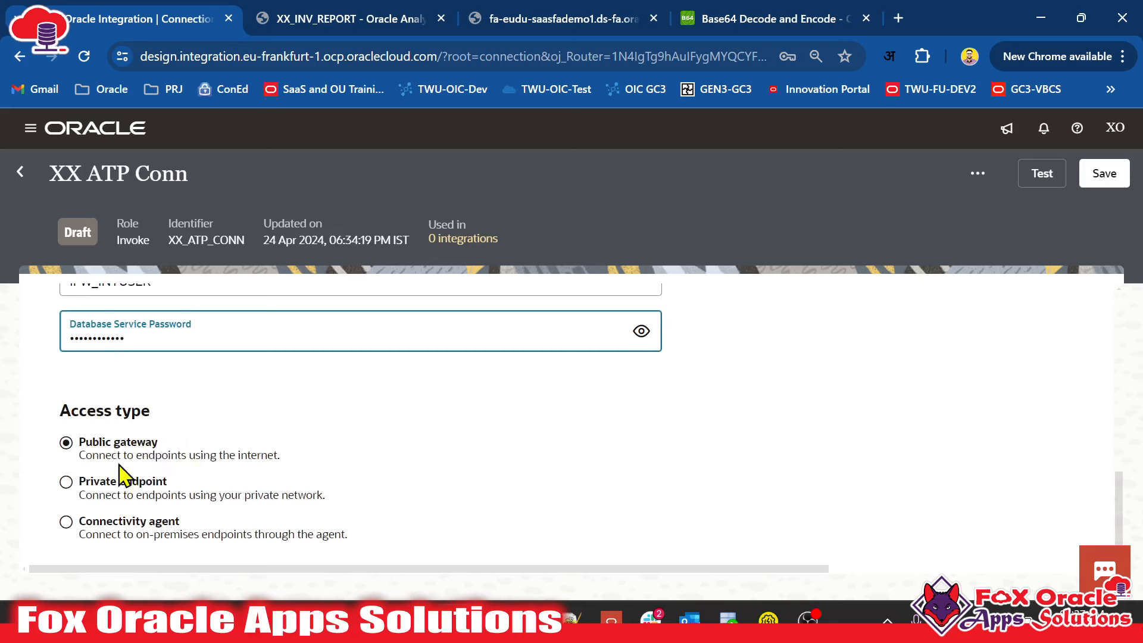
# Collapse the optional properties, then test and save the XX ATP Conn connection
pyautogui.scroll(10, 390, 426)
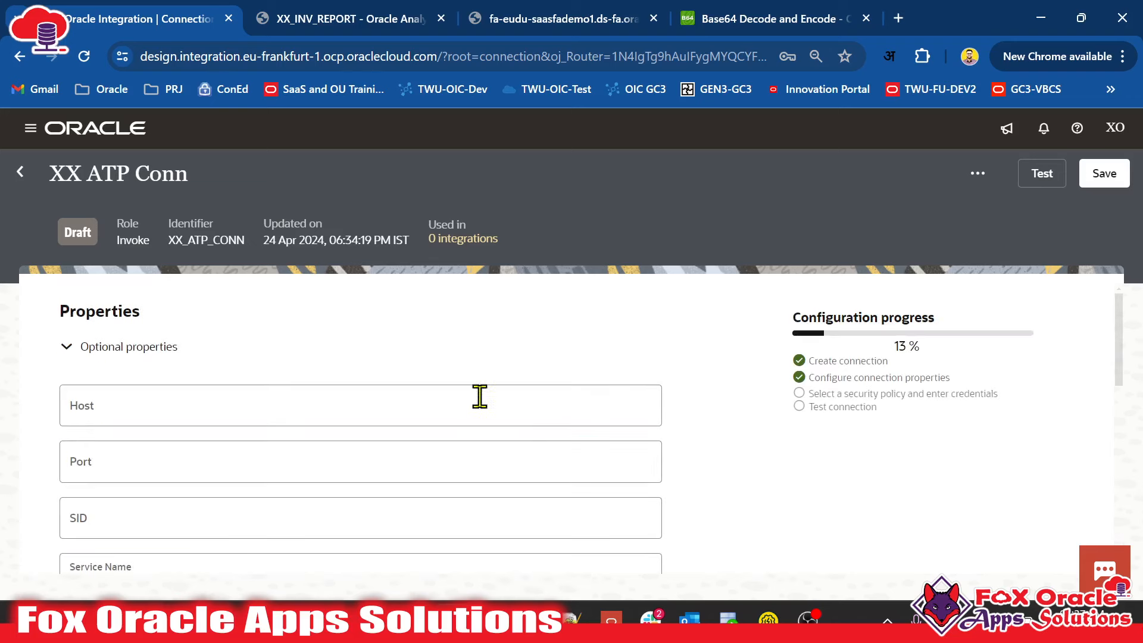
pyautogui.click(64, 348)
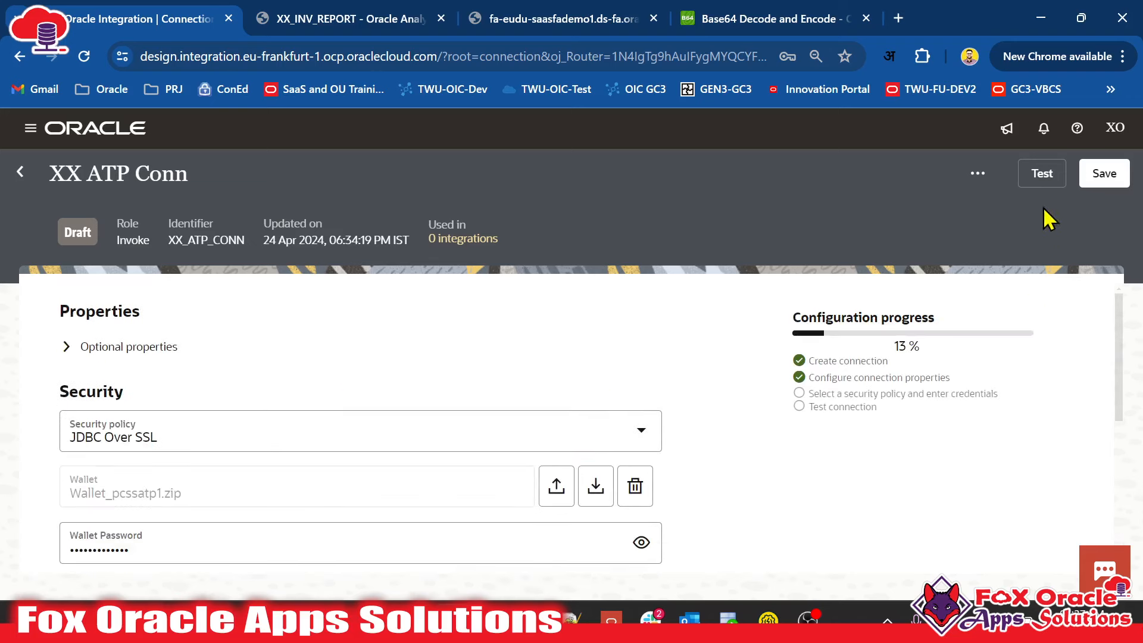
pyautogui.click(1041, 175)
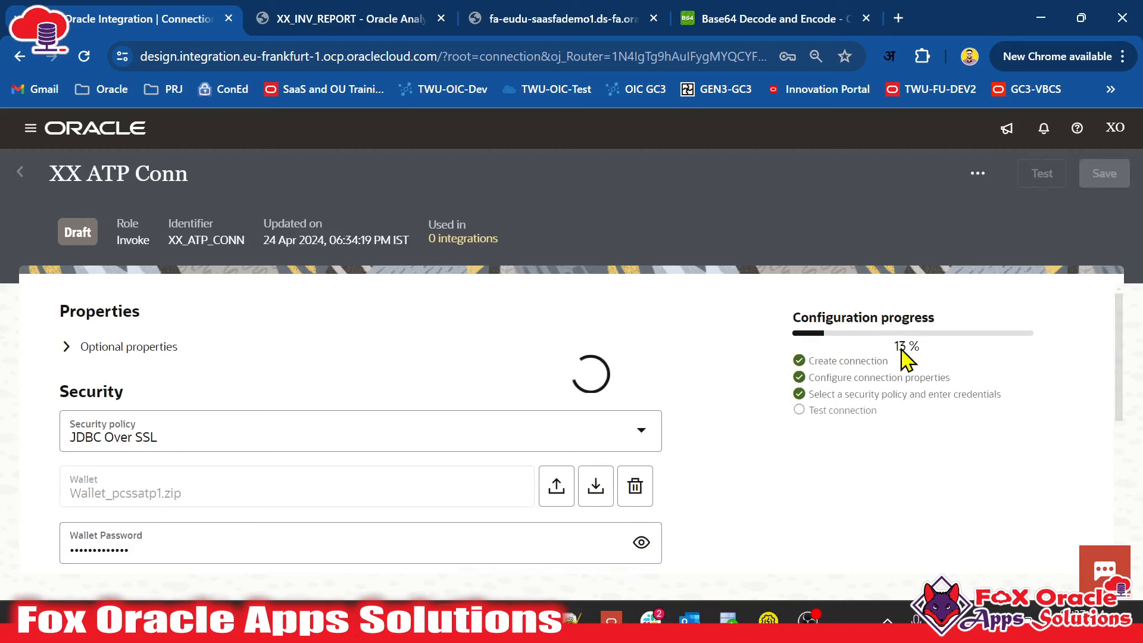
pyautogui.click(1107, 235)
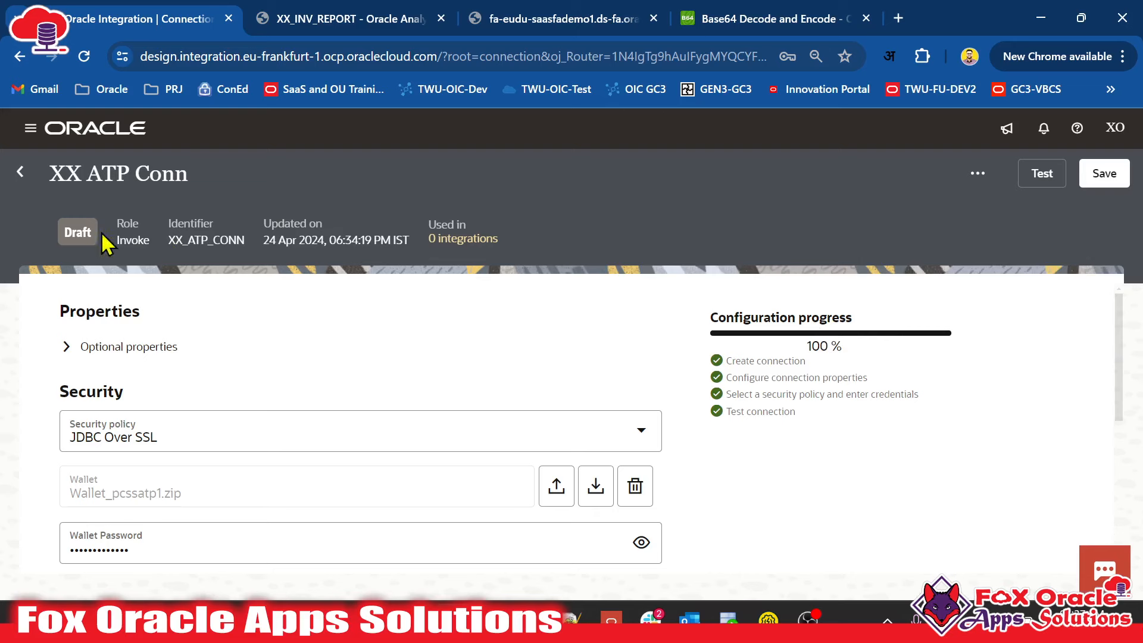
pyautogui.click(1103, 179)
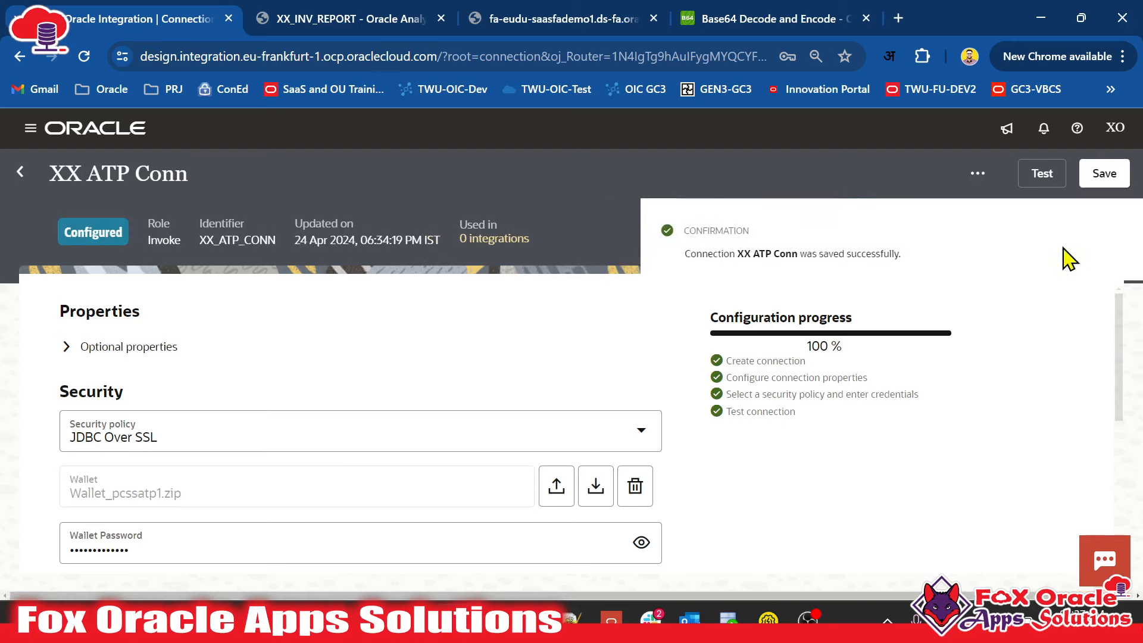
# Check the access type of XX ATP Conn and return to the connections list
pyautogui.scroll(-5, 454, 340)
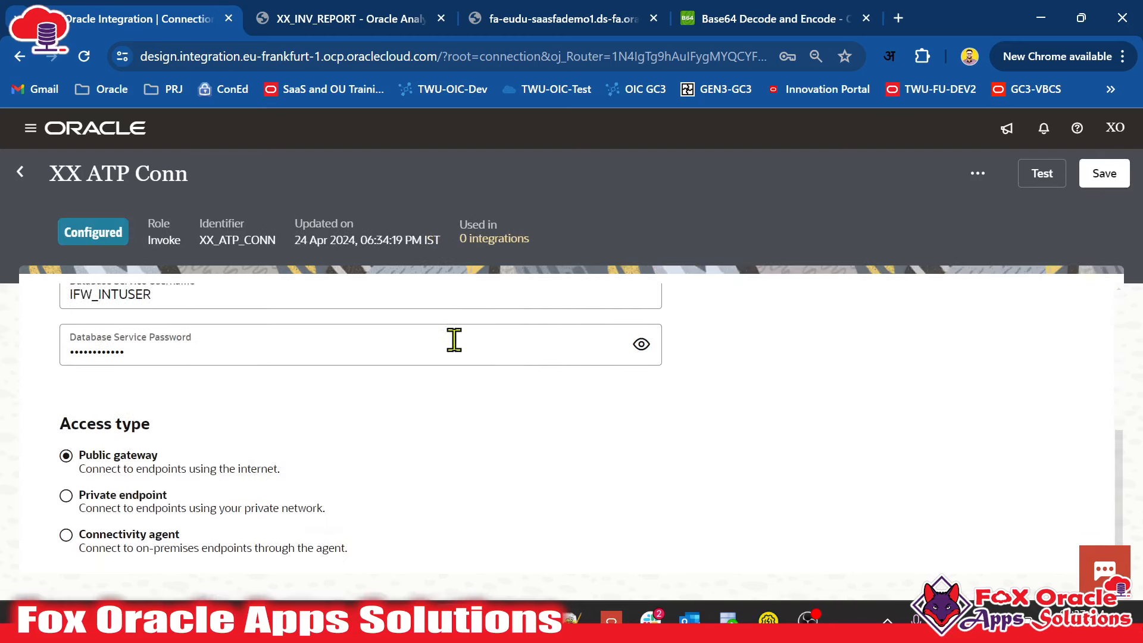
pyautogui.scroll(5, 573, 417)
pyautogui.click(20, 172)
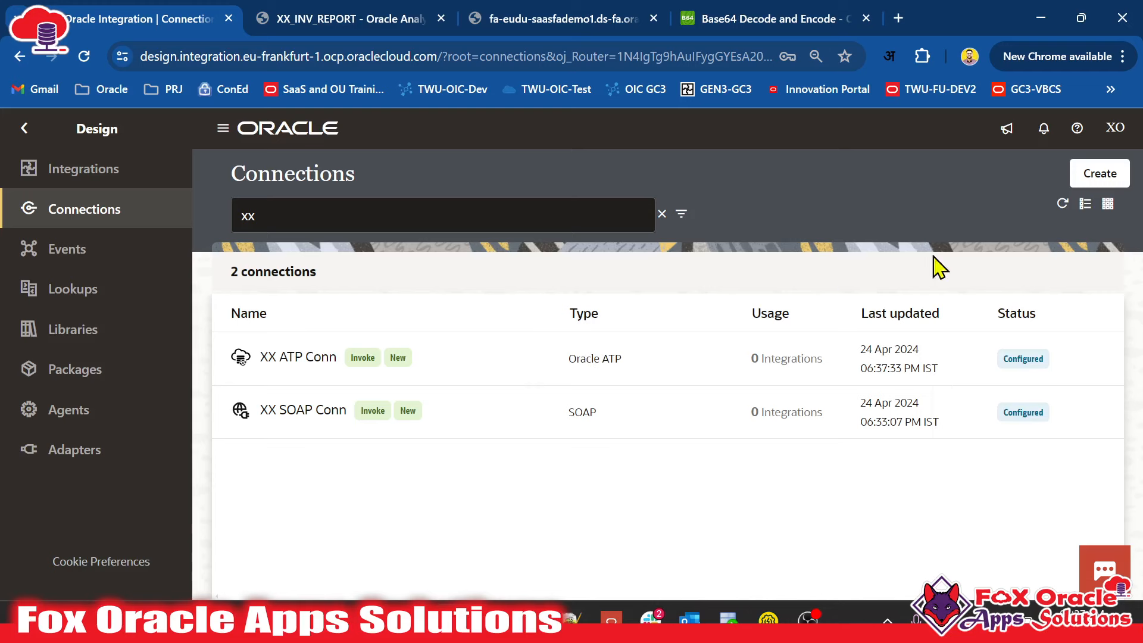
# Start a new connection with the REST adapter and set its role to Trigger
pyautogui.click(1101, 173)
pyautogui.click(907, 301)
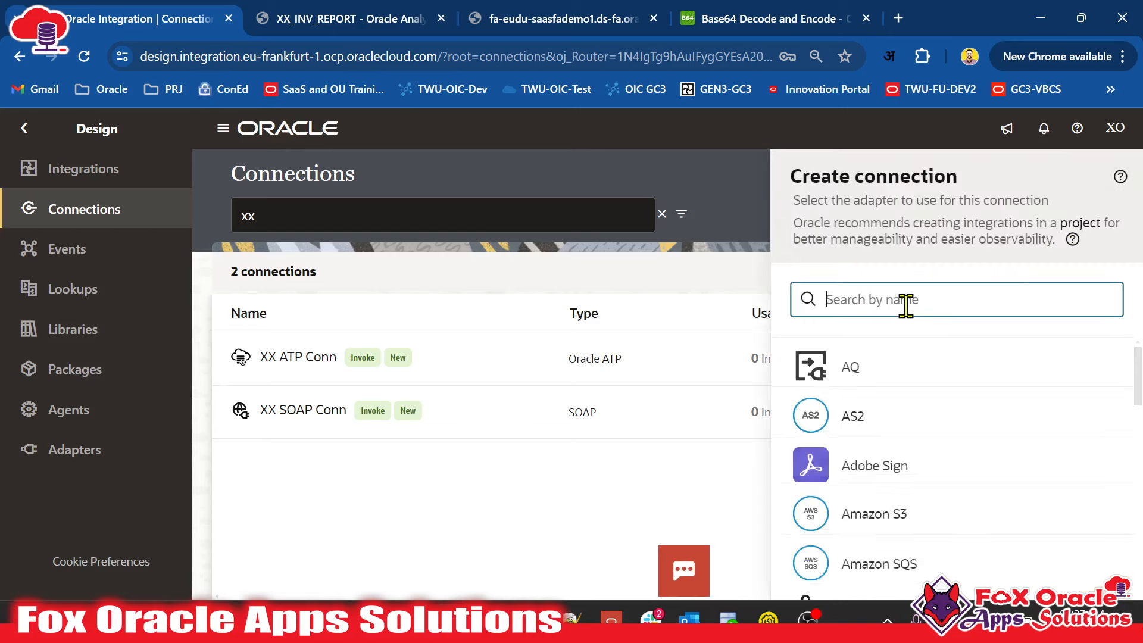
pyautogui.write('REST')
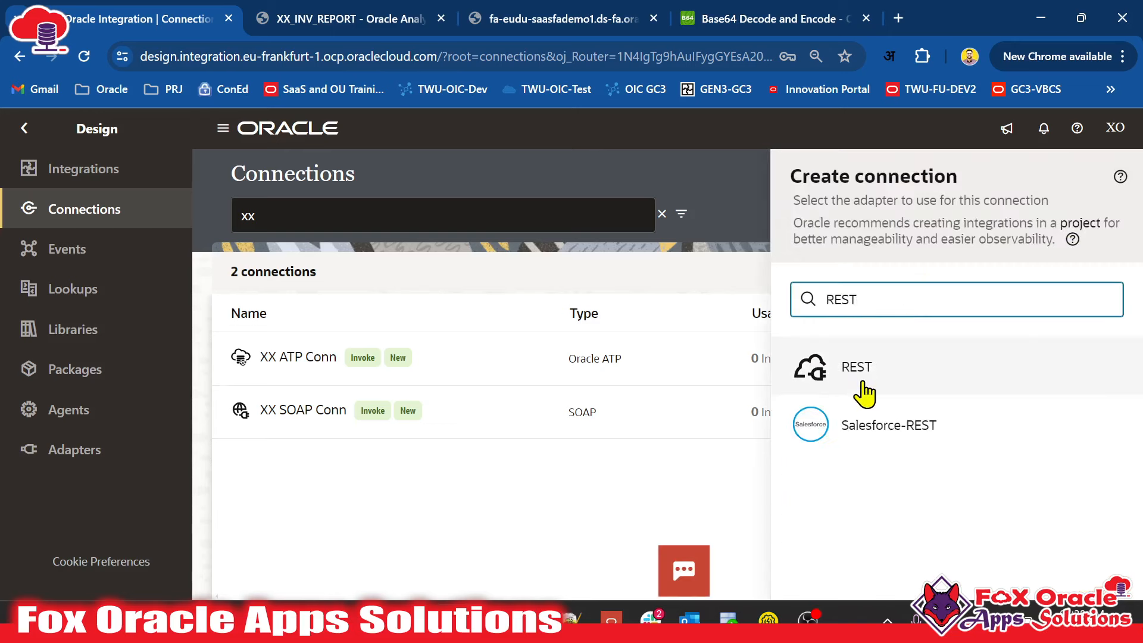
pyautogui.click(857, 369)
pyautogui.click(853, 422)
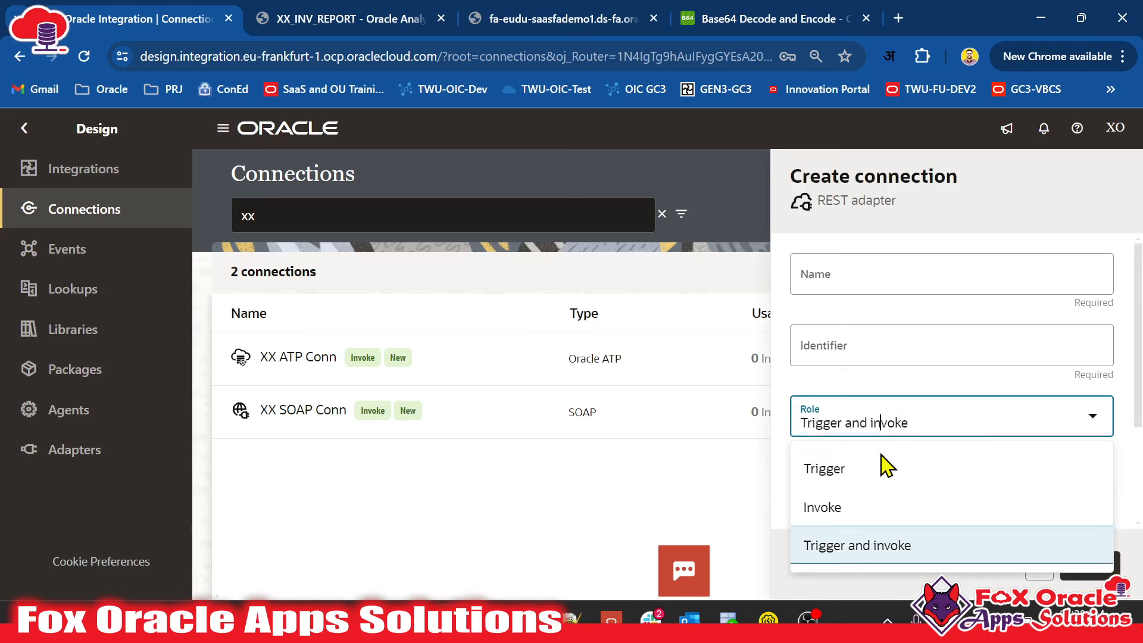
pyautogui.click(874, 474)
pyautogui.click(883, 420)
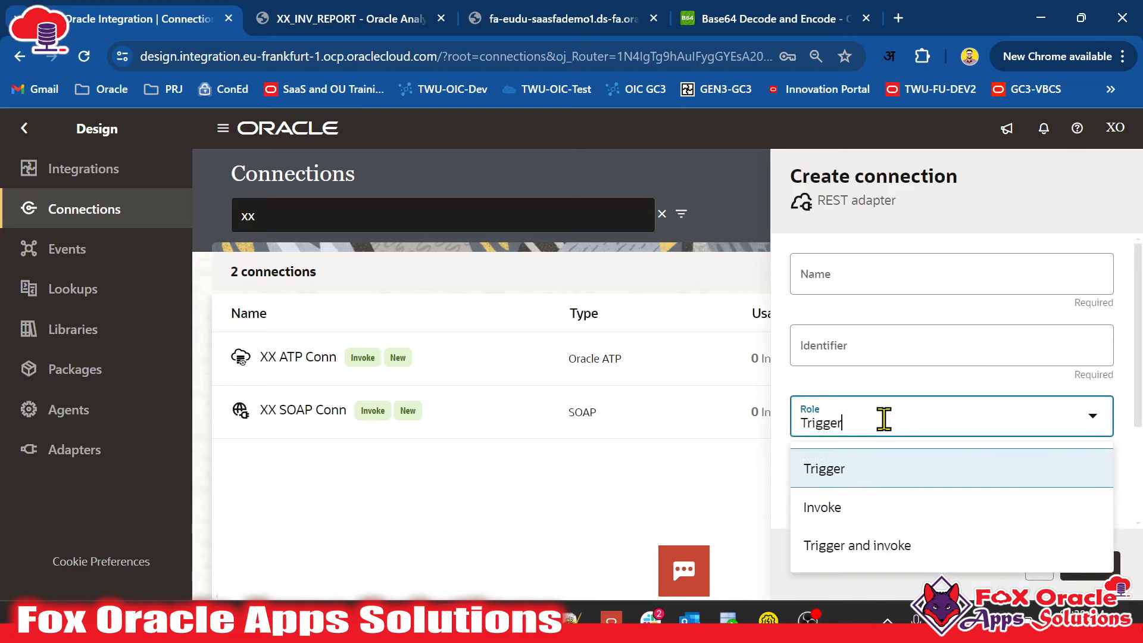
pyautogui.click(863, 472)
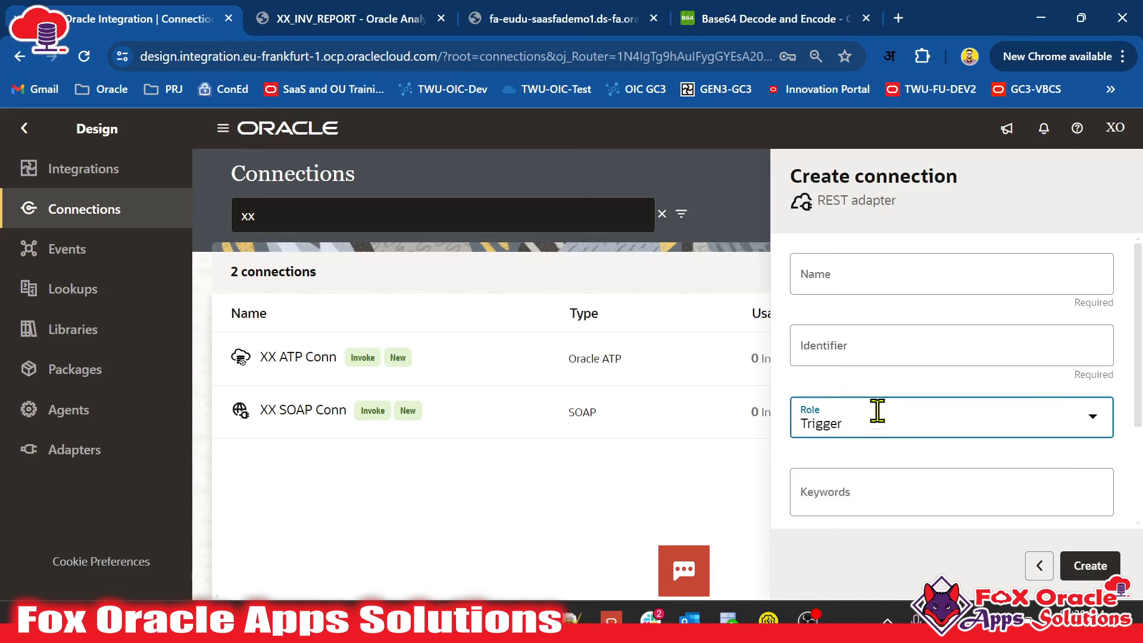
# Name the REST connection XX REST Trigg Con and create it
pyautogui.click(851, 277)
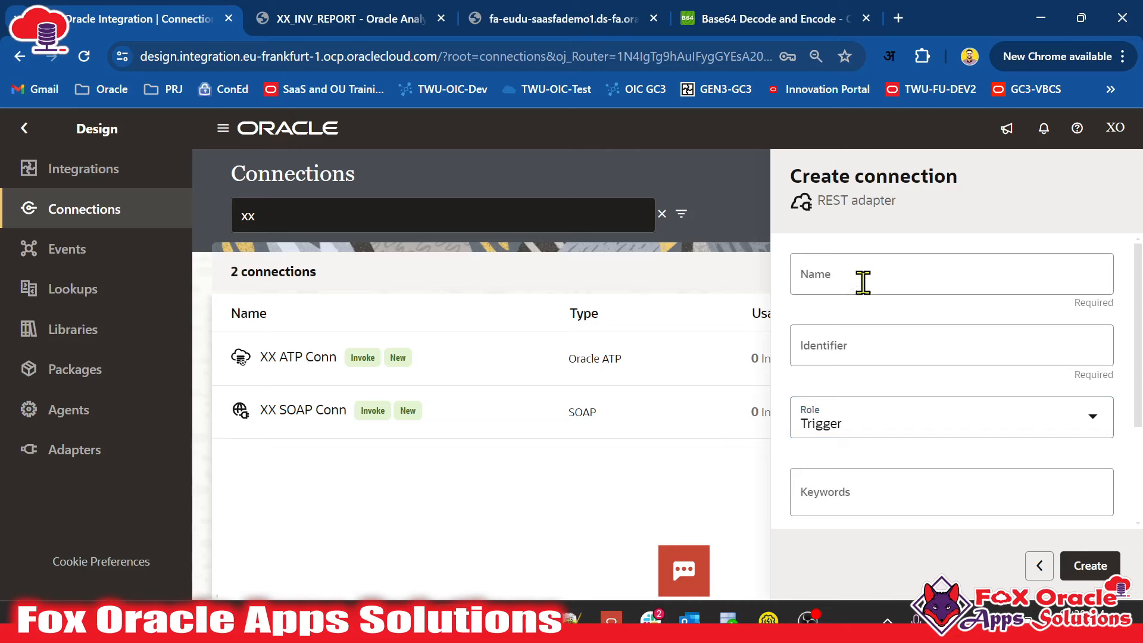
pyautogui.click(861, 282)
pyautogui.write('XX REST Trigg Con')
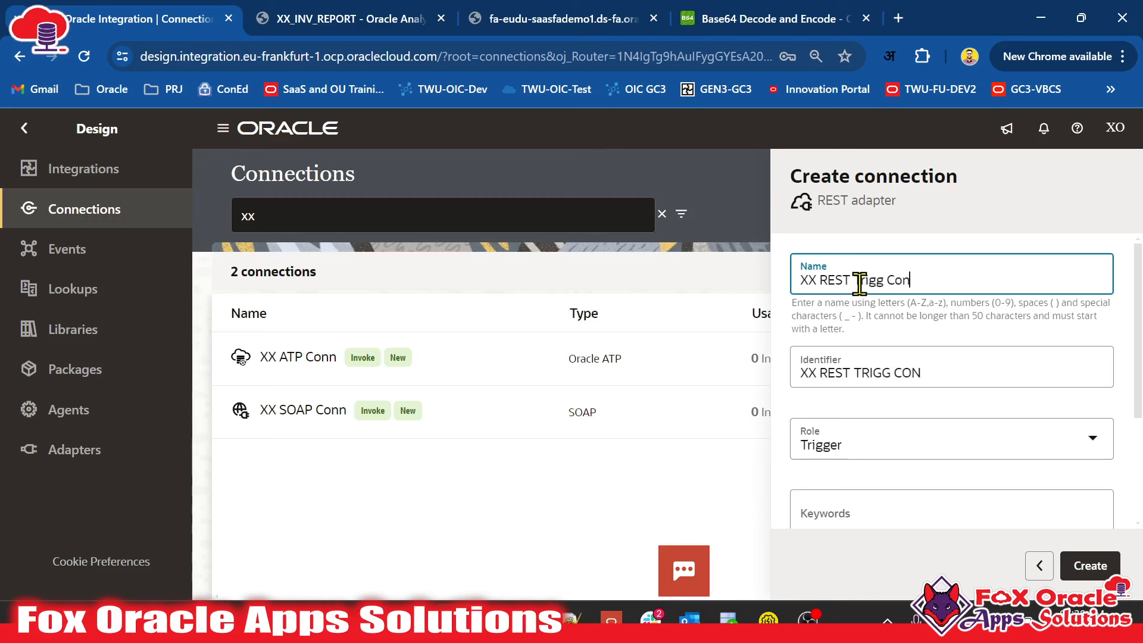
pyautogui.moveTo(946, 275); pyautogui.dragTo(798, 277)
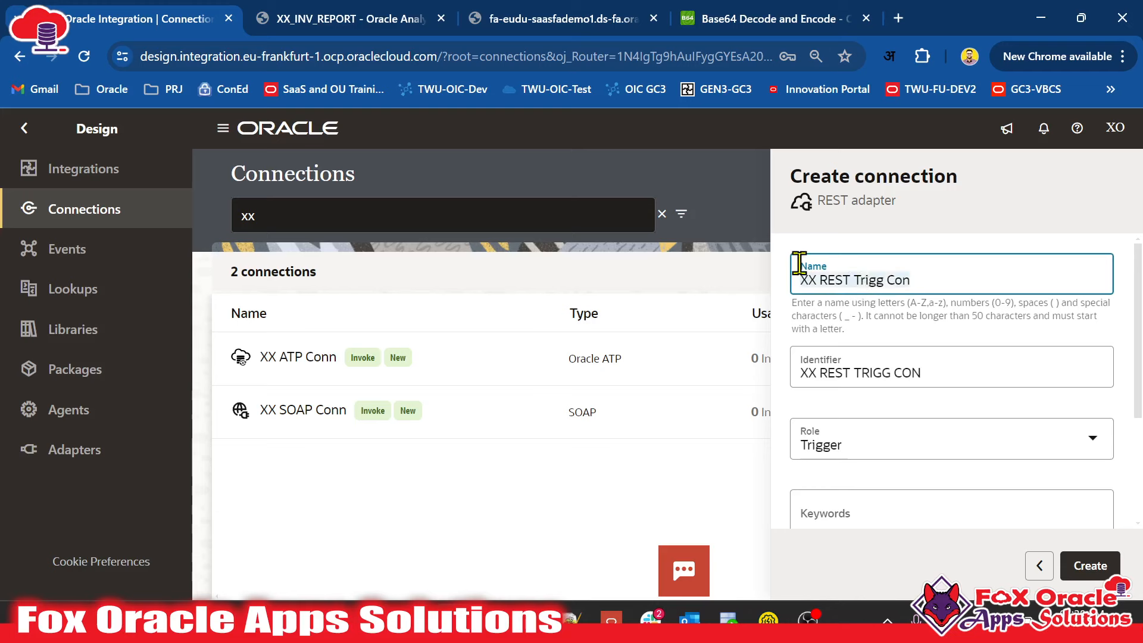
pyautogui.click(930, 221)
pyautogui.scroll(-1, 947, 360)
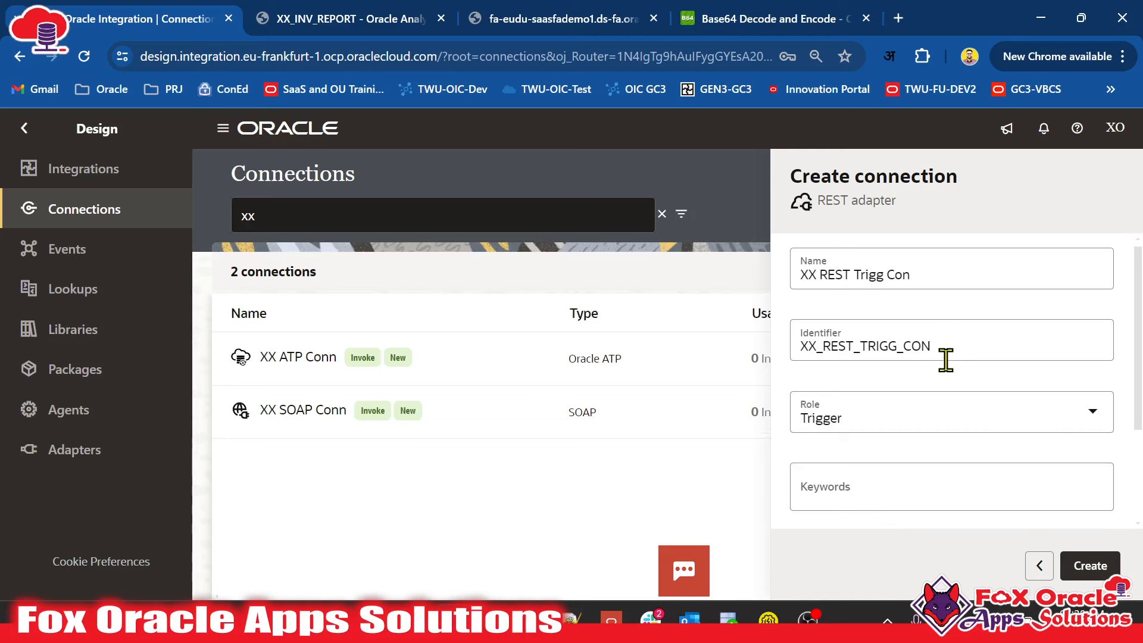
pyautogui.scroll(-3, 964, 396)
pyautogui.scroll(3, 965, 395)
pyautogui.click(1099, 568)
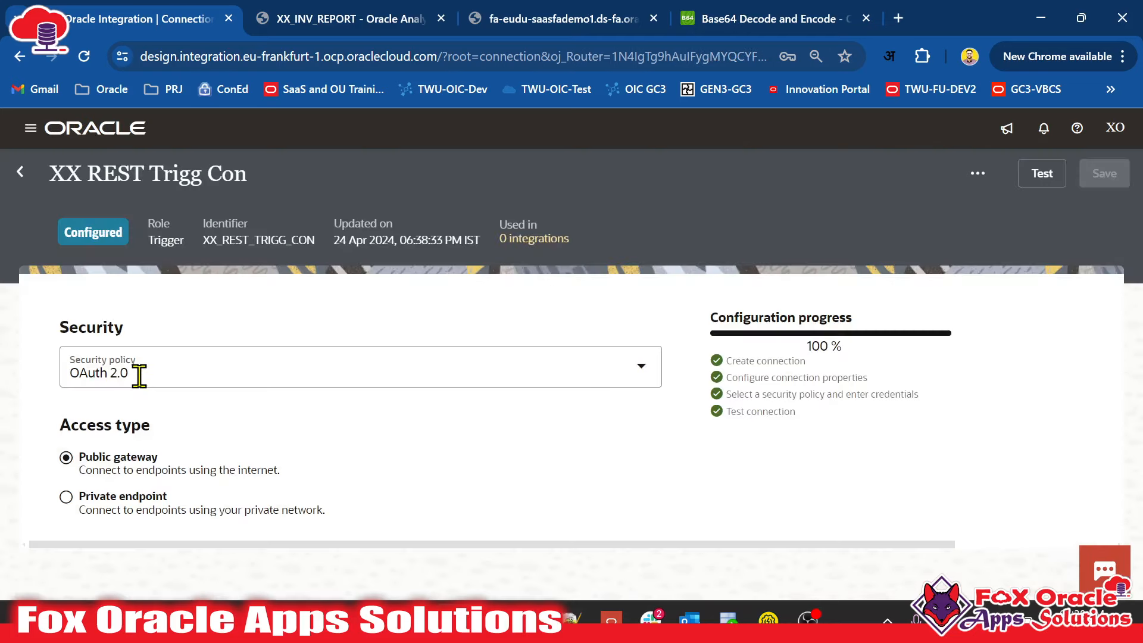
# Test the XX REST Trigg Con connection, then save it while exiting to the connections list
pyautogui.doubleClick(156, 240)
pyautogui.moveTo(148, 241); pyautogui.dragTo(180, 244)
pyautogui.click(244, 302)
pyautogui.moveTo(701, 314); pyautogui.dragTo(850, 320)
pyautogui.click(800, 346)
pyautogui.click(1041, 173)
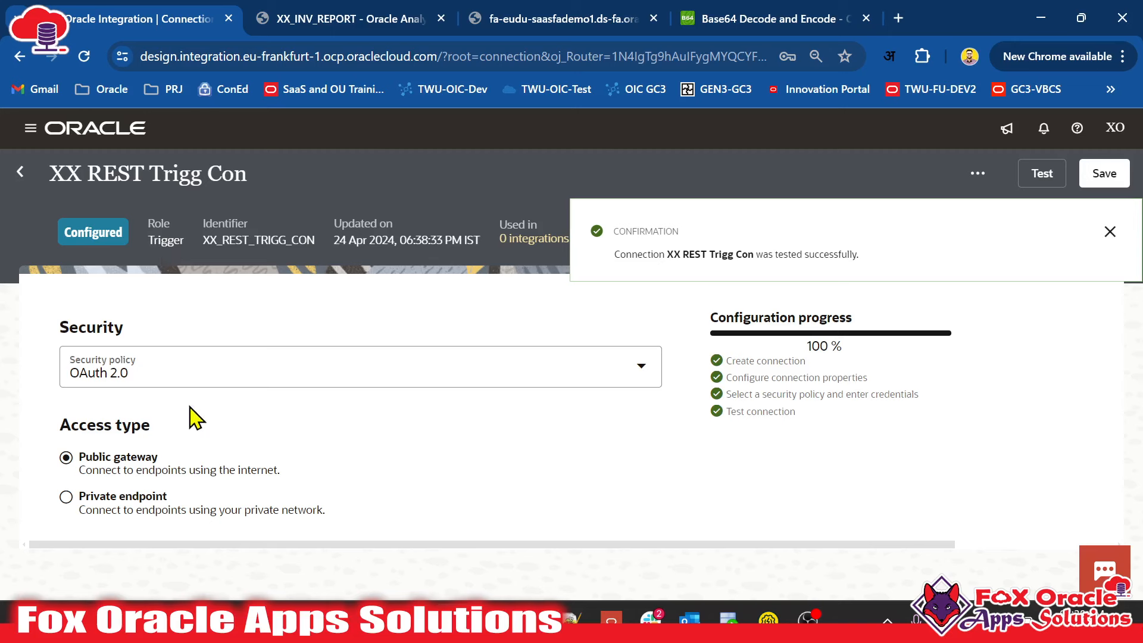
pyautogui.click(1102, 237)
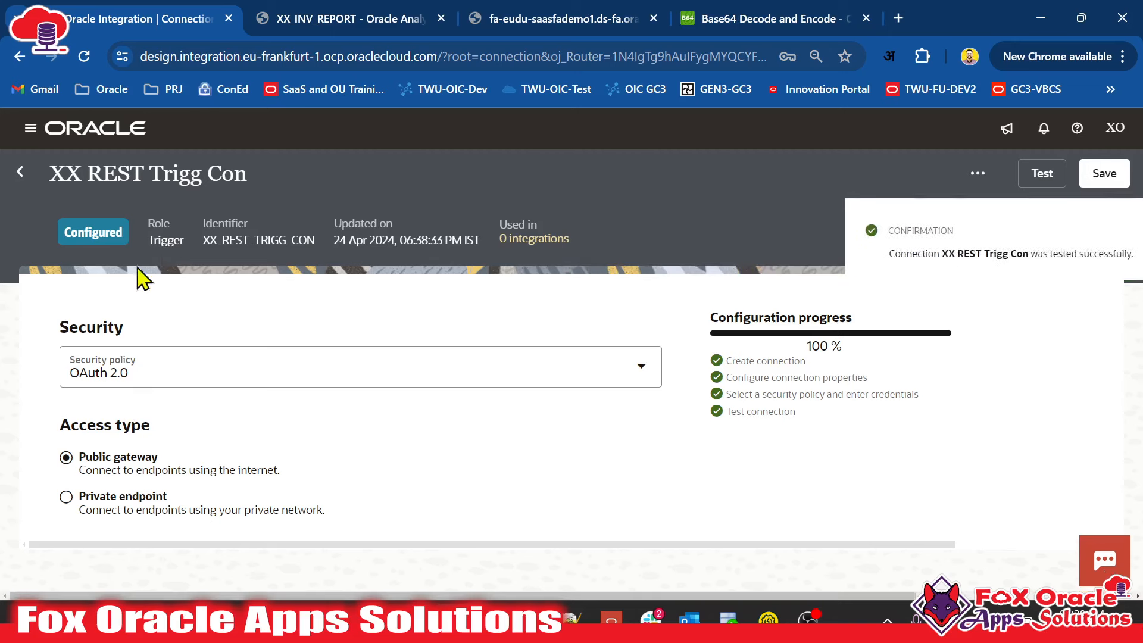
pyautogui.click(20, 173)
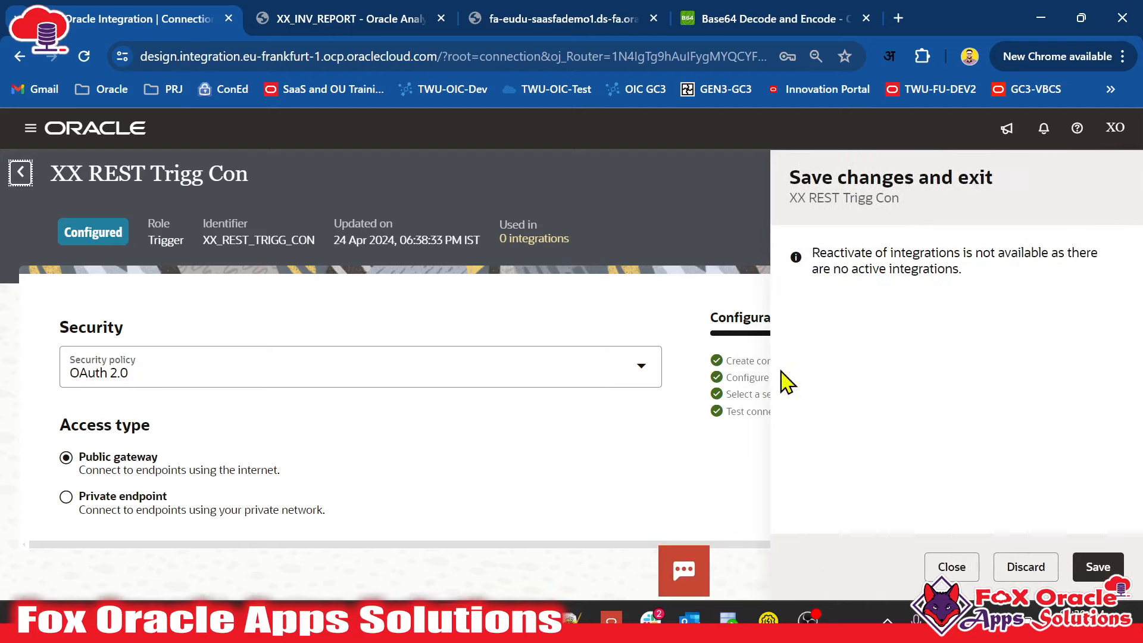
pyautogui.click(1095, 570)
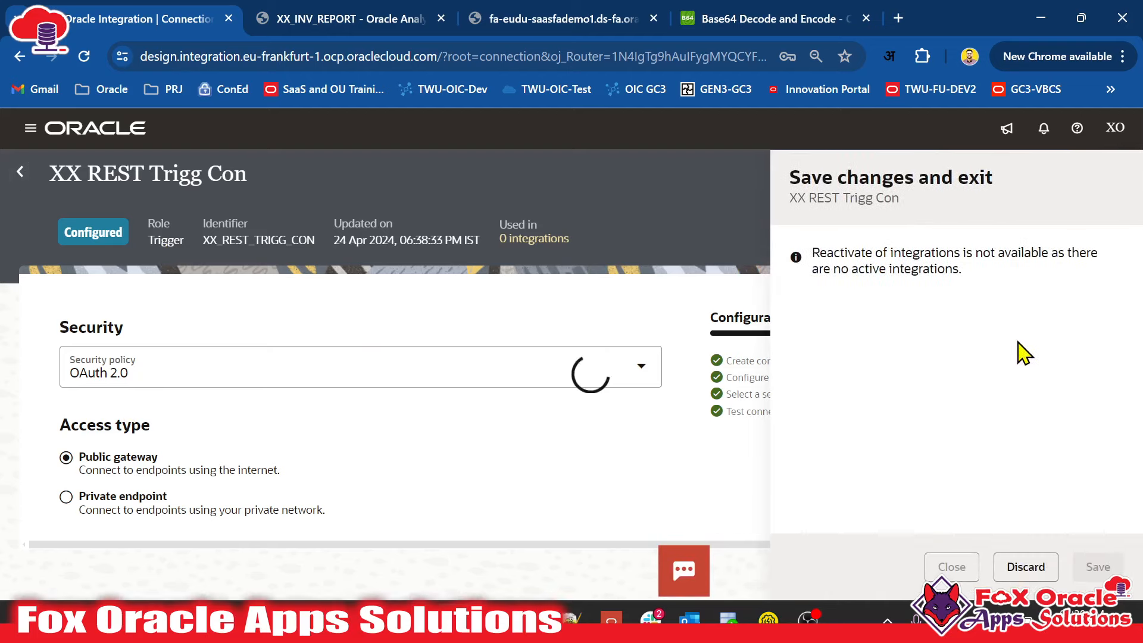
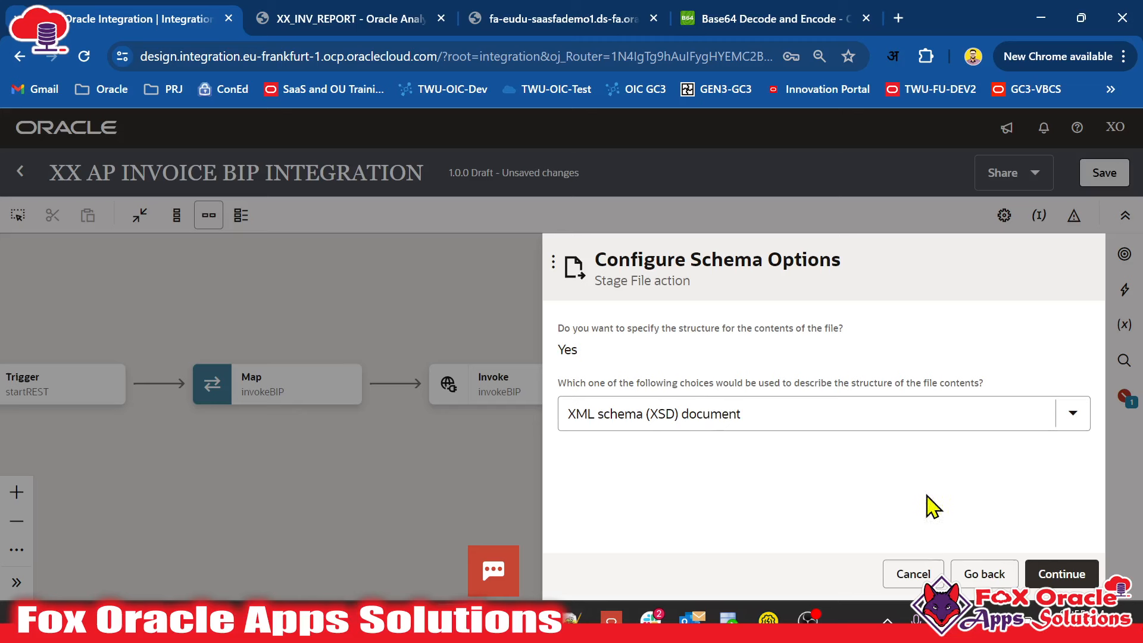
# Accept the XML schema (XSD) document option and check the opaqueElement schema element against Opaque.xsd in Notepad++
pyautogui.click(1052, 573)
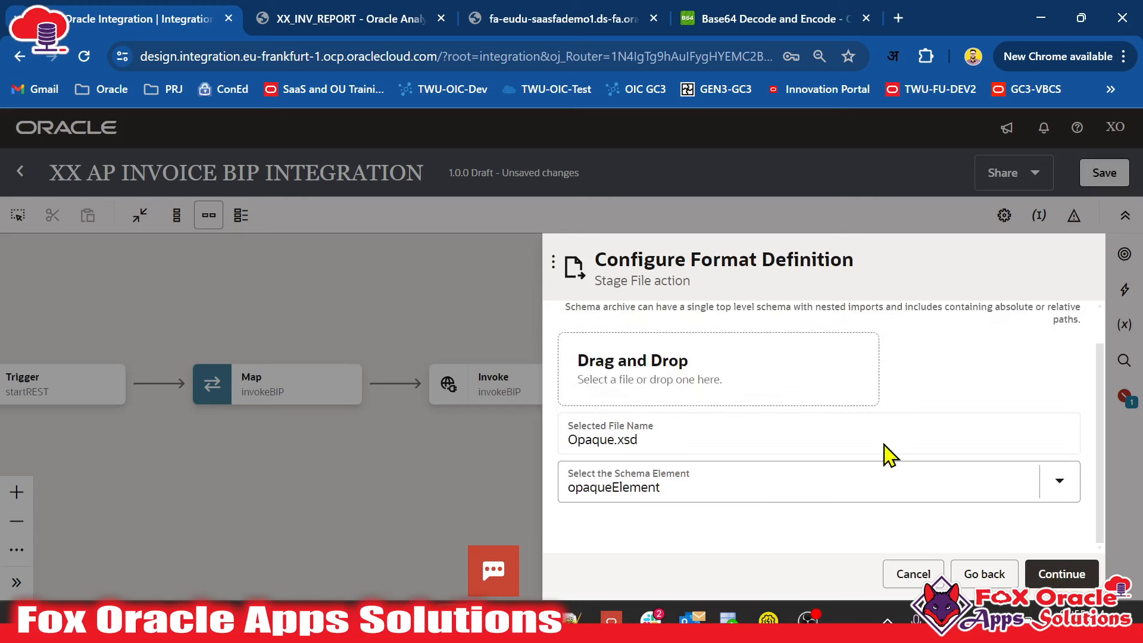
pyautogui.scroll(1, 756, 478)
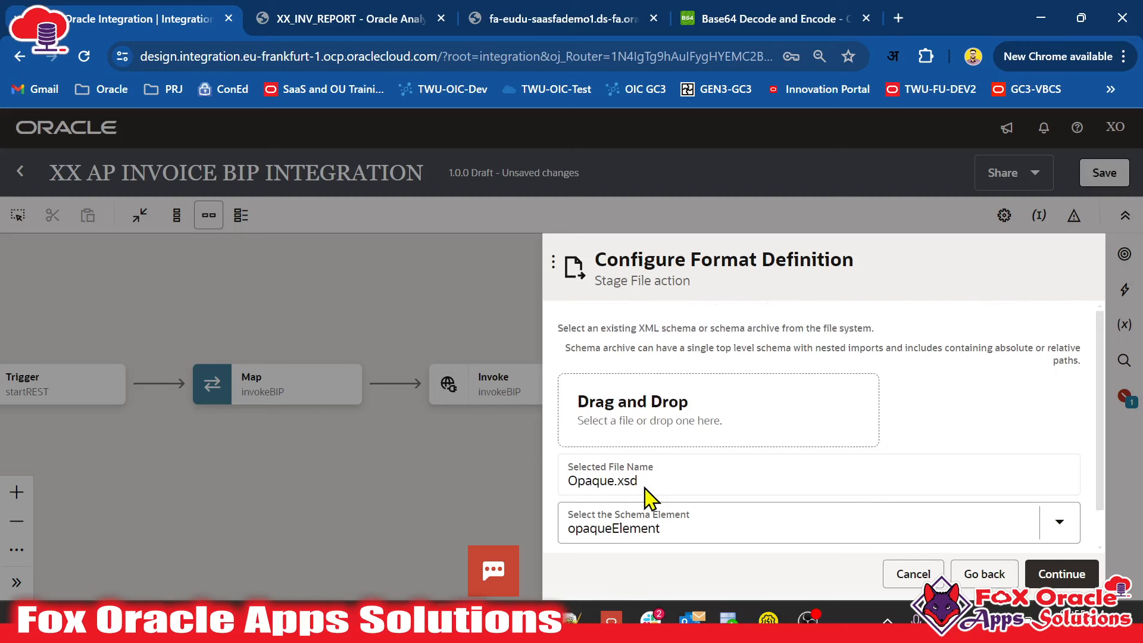
pyautogui.hotkey('alt', 'Tab')
pyautogui.click(813, 158)
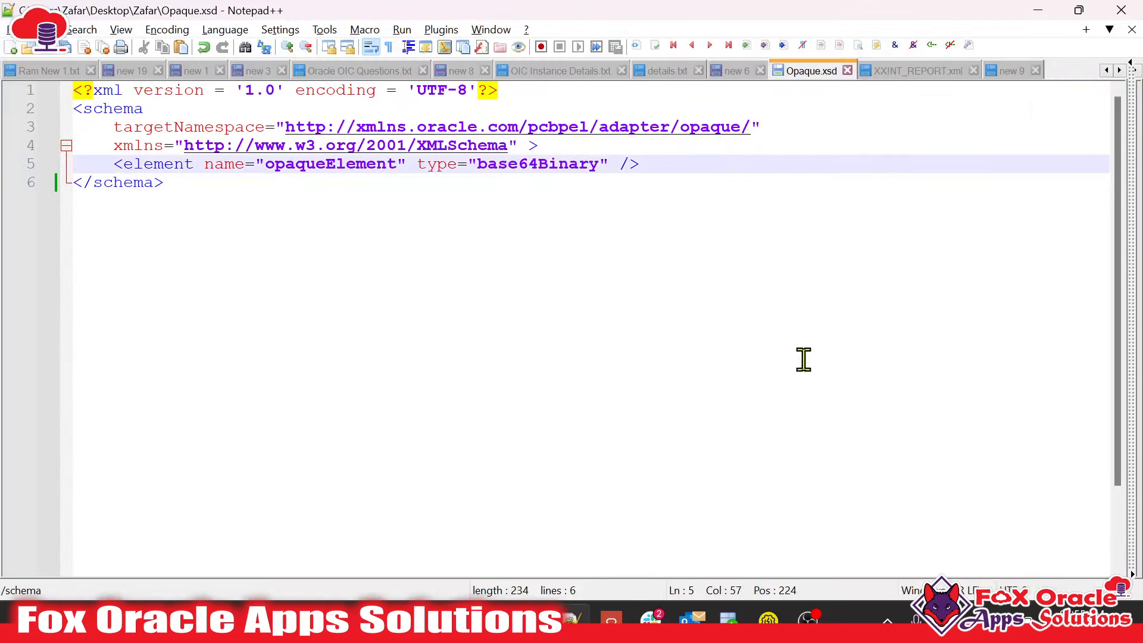
pyautogui.hotkey('alt', 'Tab')
pyautogui.scroll(-1, 732, 480)
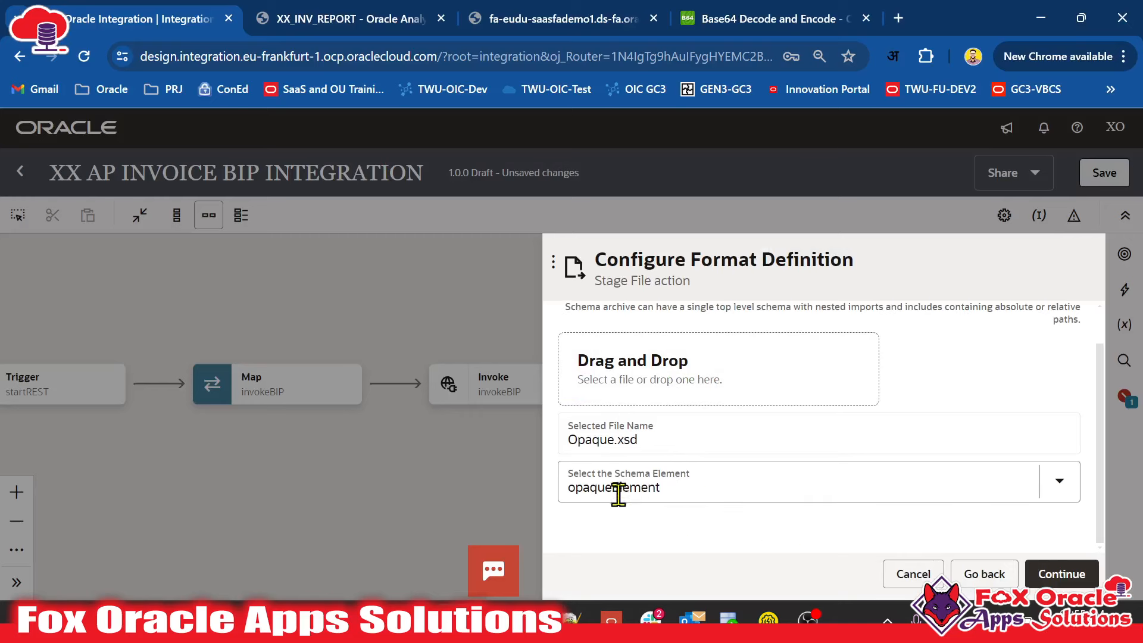
pyautogui.hotkey('alt', 'Tab')
pyautogui.doubleClick(301, 165)
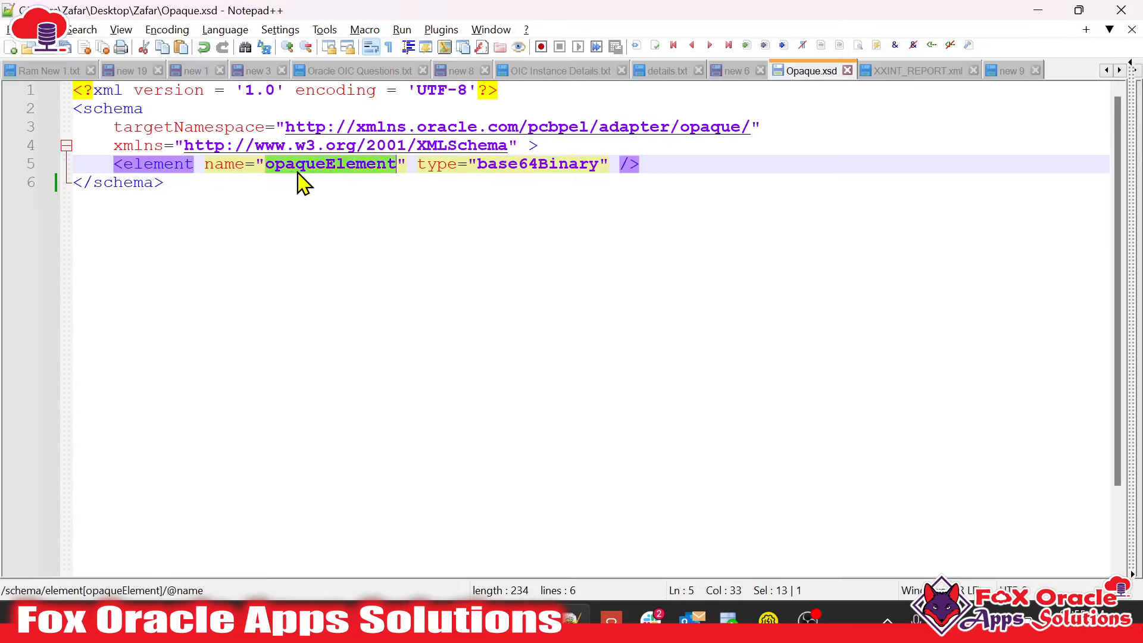
pyautogui.hotkey('alt', 'Tab')
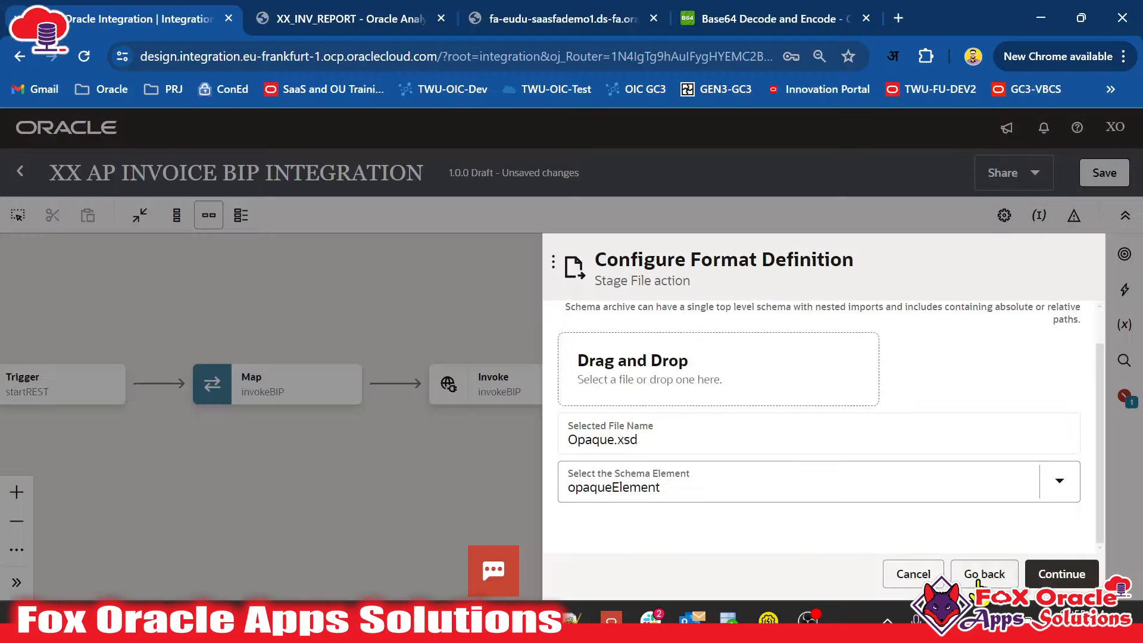
# Accept the format definition, review the decodeBase64 stage file summary, and finish the action
pyautogui.click(1054, 574)
pyautogui.scroll(-3, 791, 439)
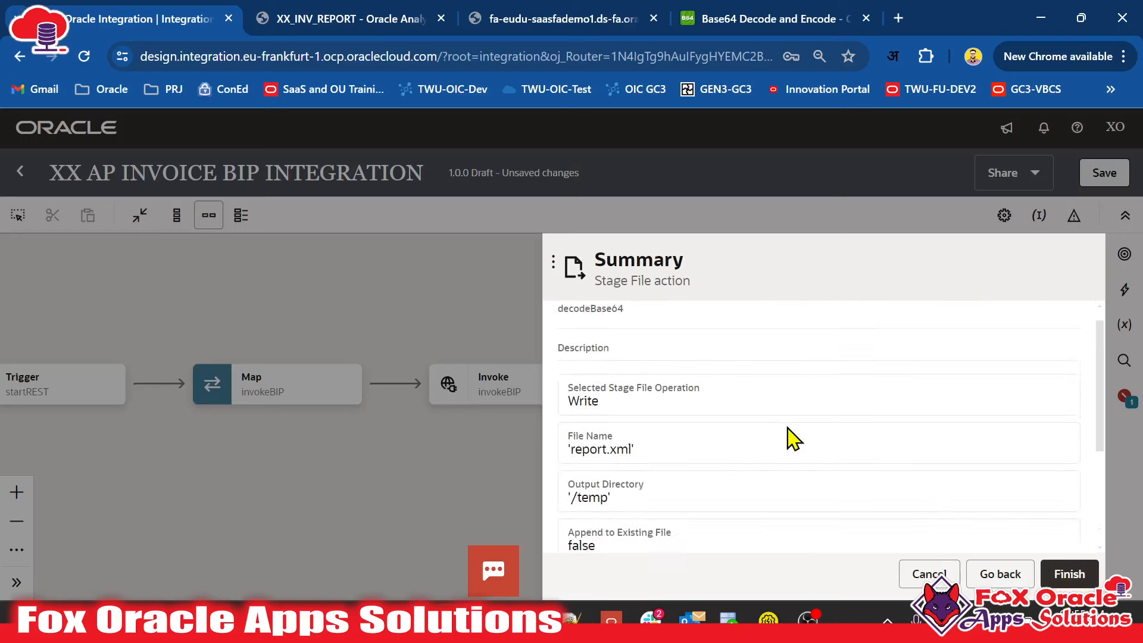
pyautogui.scroll(3, 691, 369)
pyautogui.scroll(-3, 672, 396)
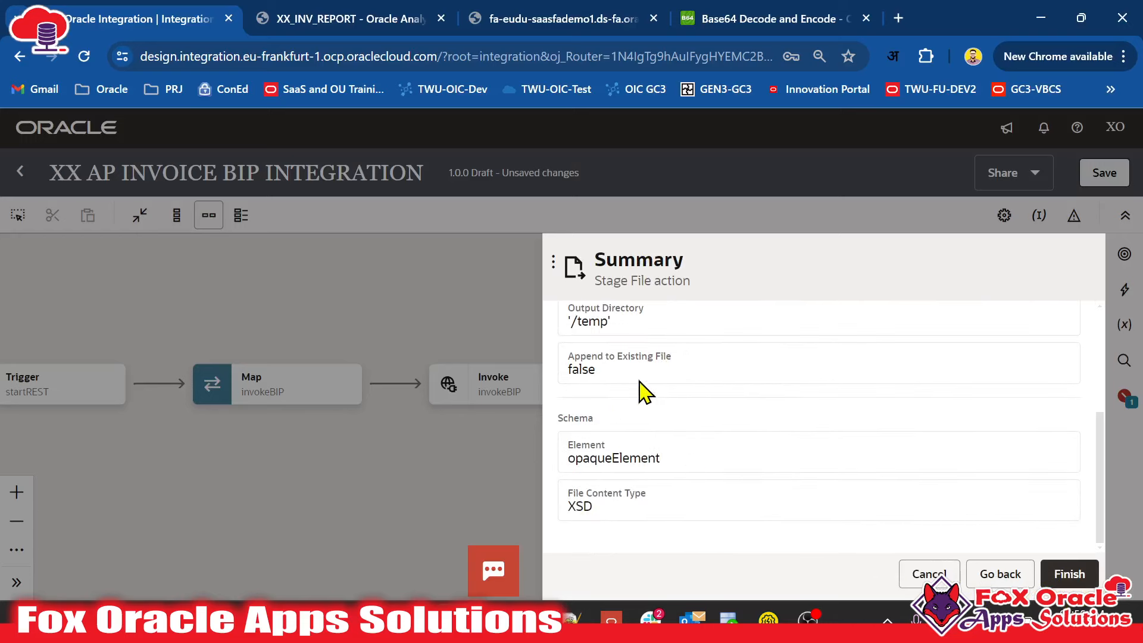
pyautogui.scroll(5, 645, 393)
pyautogui.scroll(-5, 643, 466)
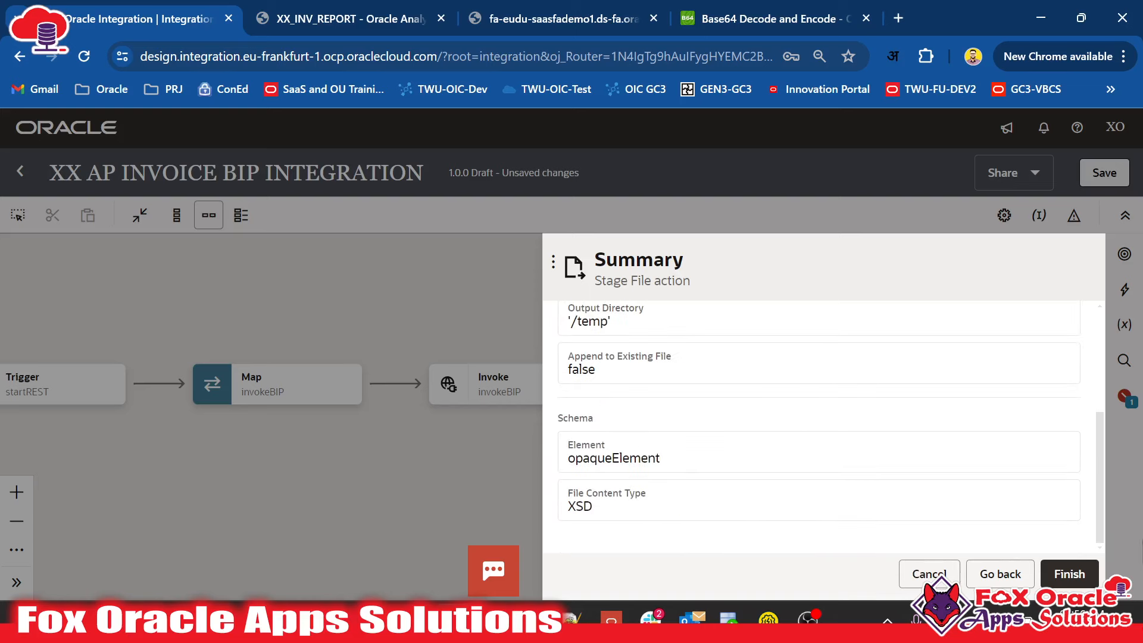
pyautogui.click(1070, 574)
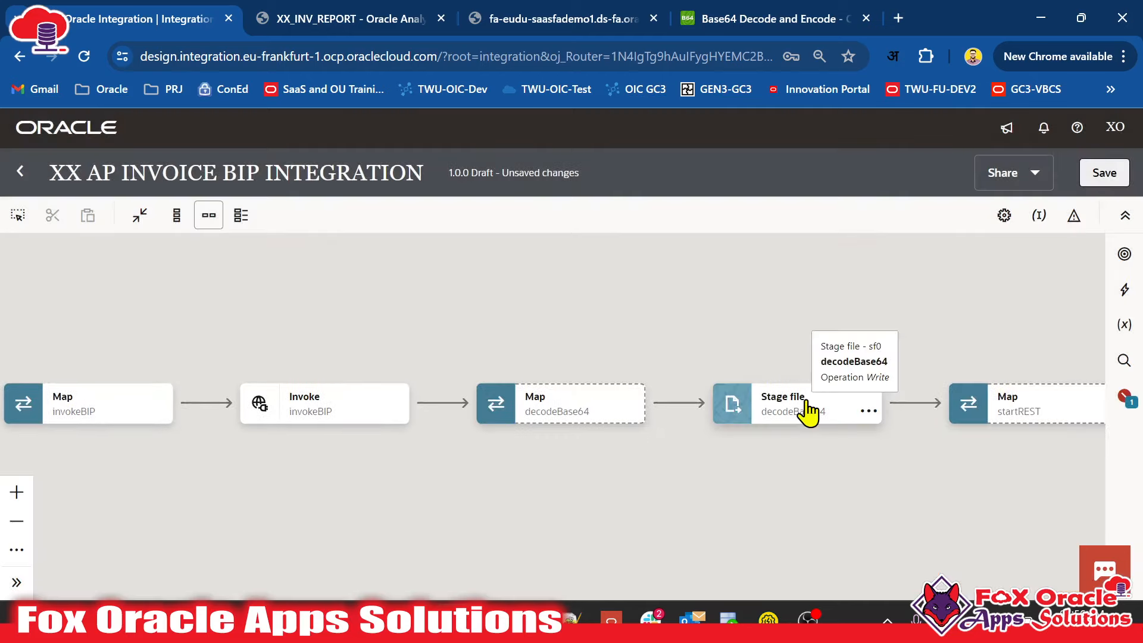
# Open the decodeBase64 map that precedes the stage file action for editing
pyautogui.click(808, 410)
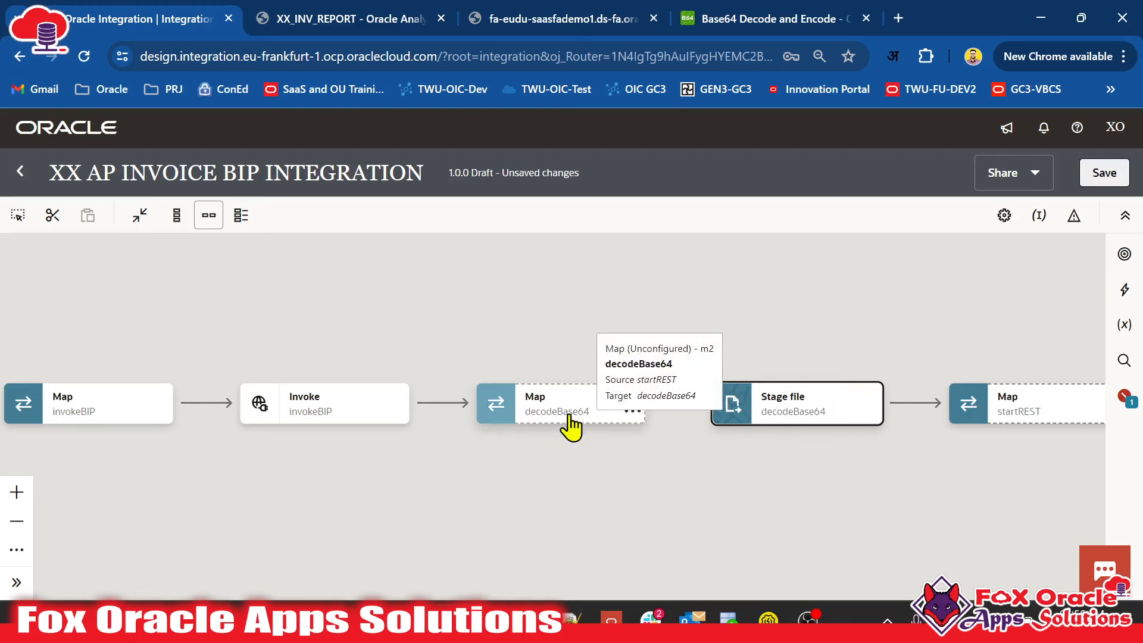
pyautogui.click(317, 414)
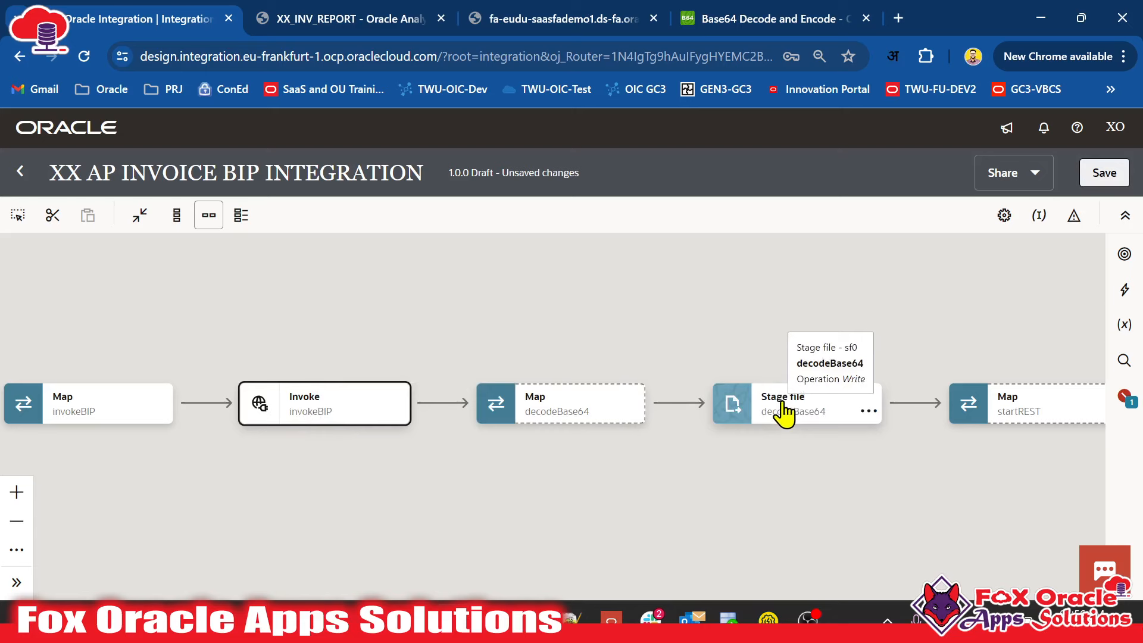
pyautogui.click(765, 418)
pyautogui.click(569, 422)
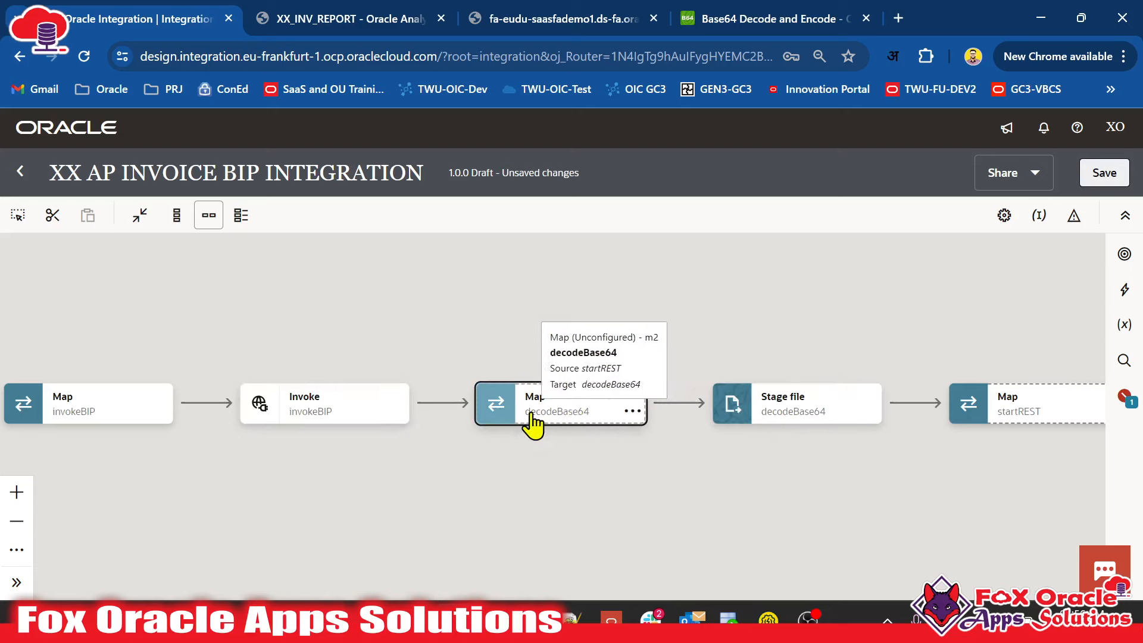
pyautogui.doubleClick(564, 413)
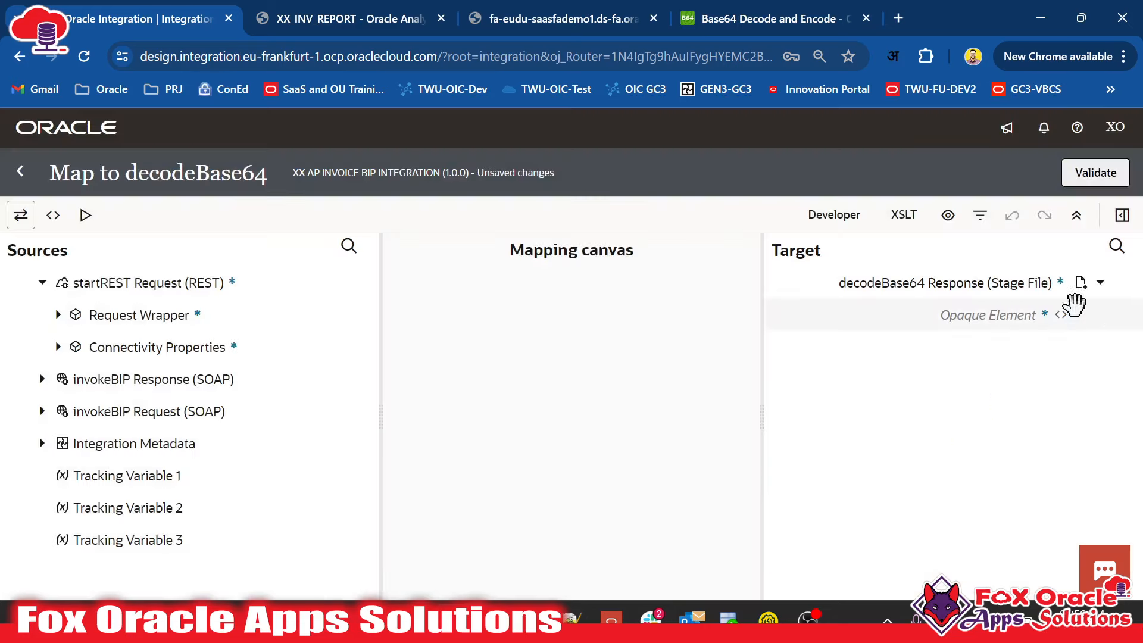
# Select the Opaque Element target and locate the reportBytes element of the runReport response in SoapUI
pyautogui.click(997, 318)
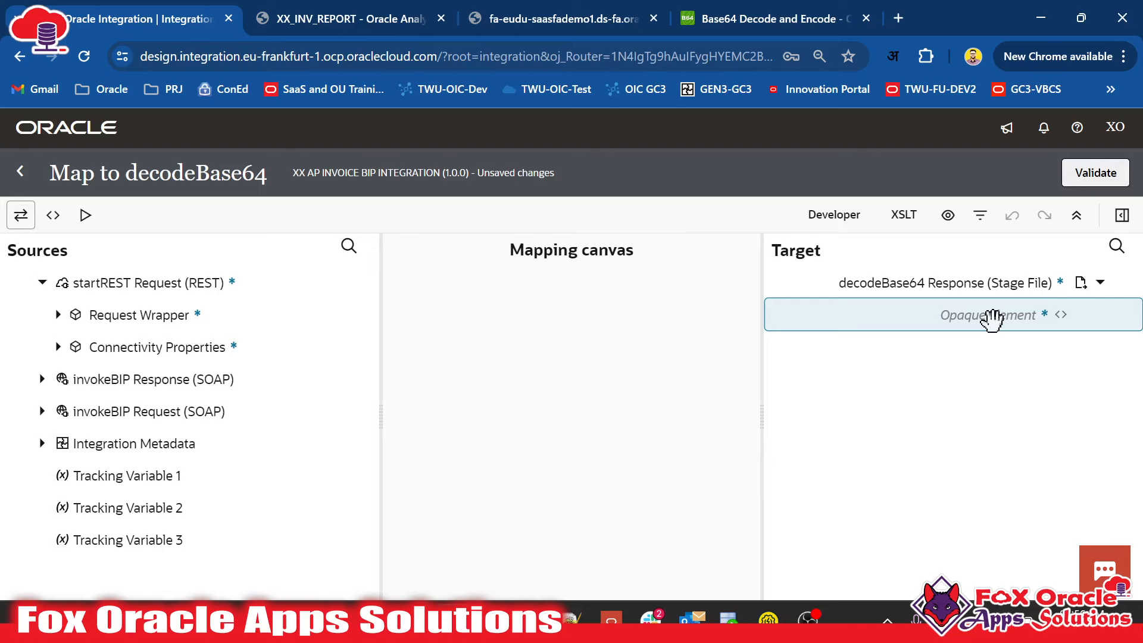
pyautogui.click(769, 616)
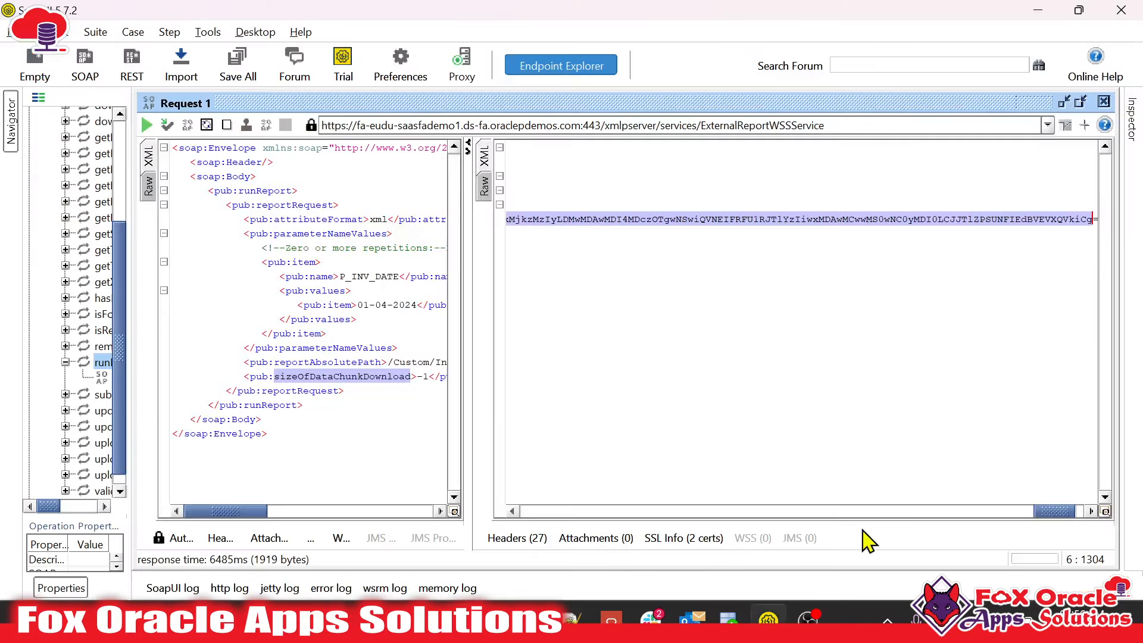
pyautogui.moveTo(1045, 510); pyautogui.dragTo(532, 511)
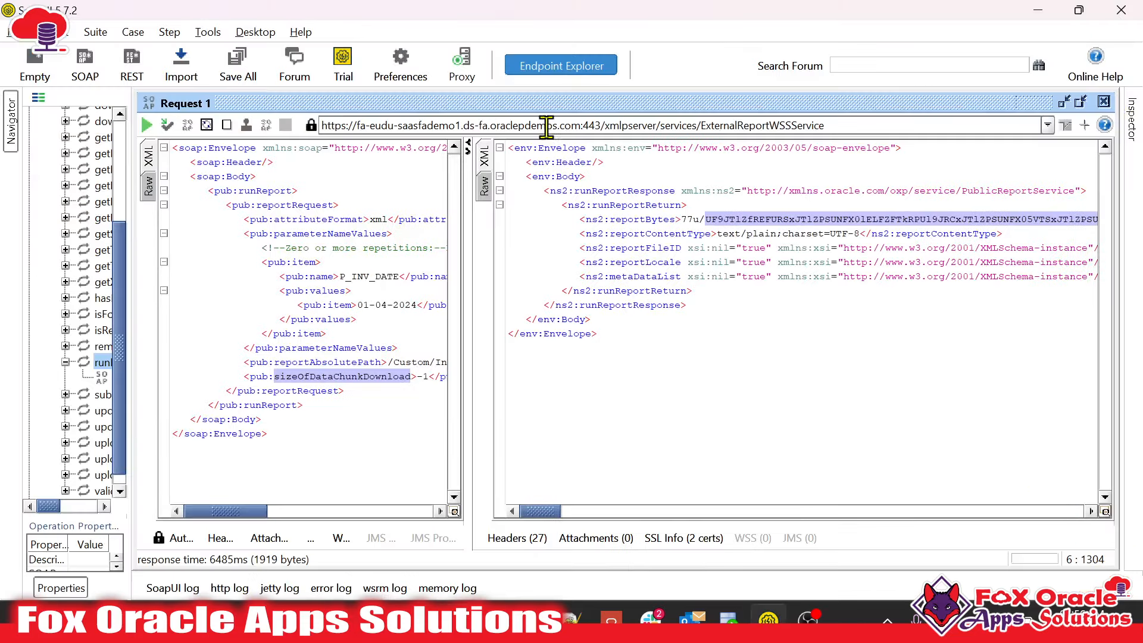
pyautogui.doubleClick(654, 219)
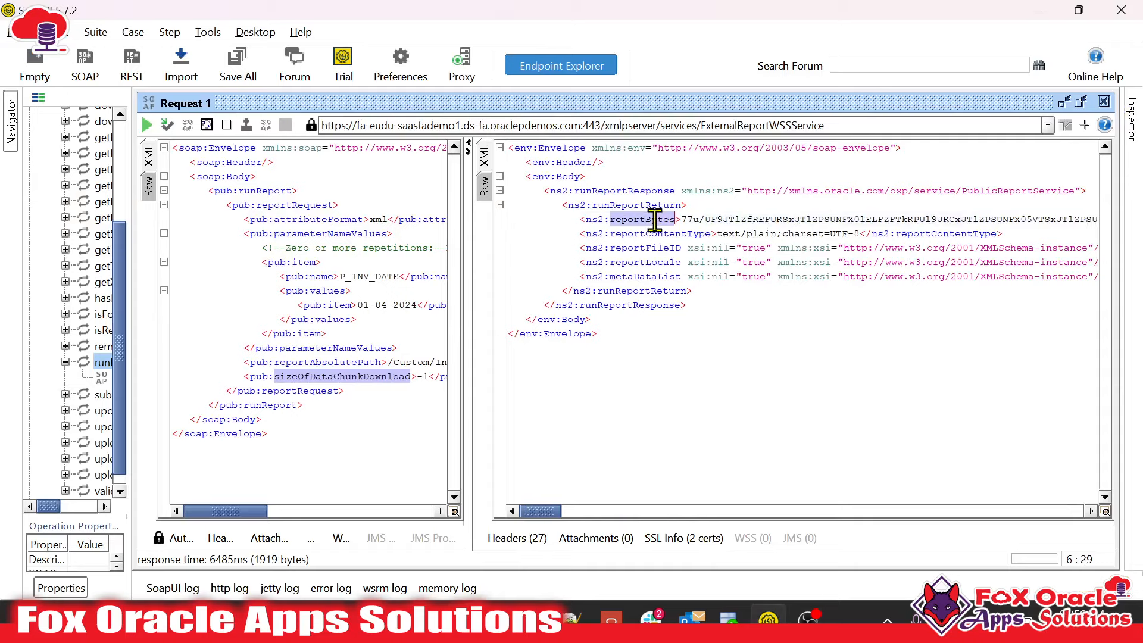
pyautogui.hotkey('alt', 'Tab')
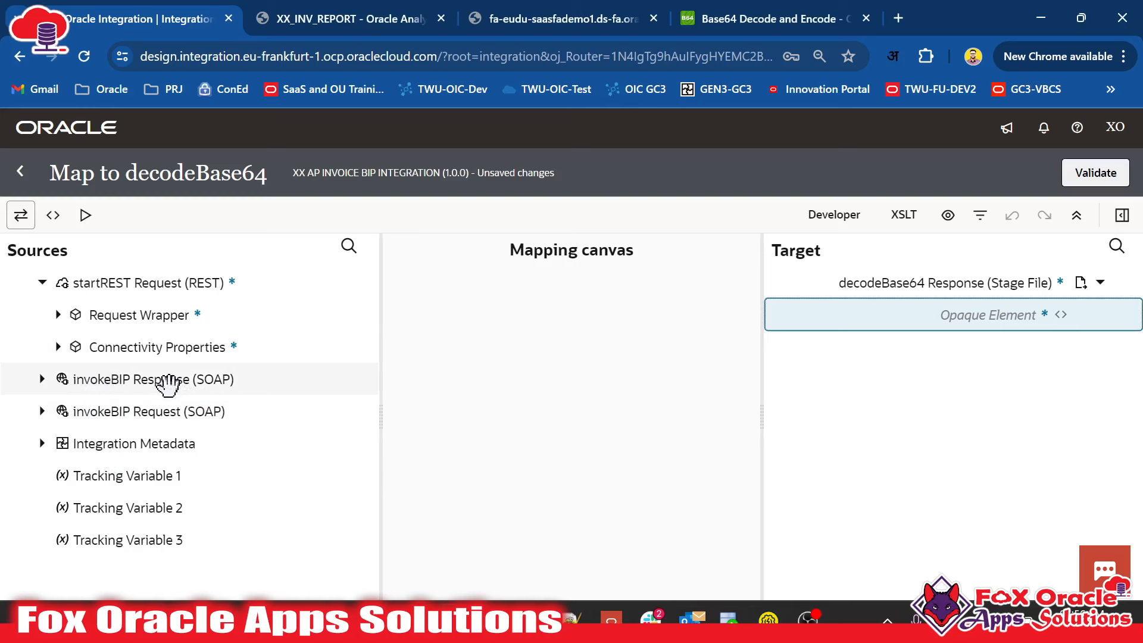
# Map reportBytes from runReportReturn in the invokeBIP Response to Opaque Element, following the element hierarchy of the SoapUI response
pyautogui.click(42, 379)
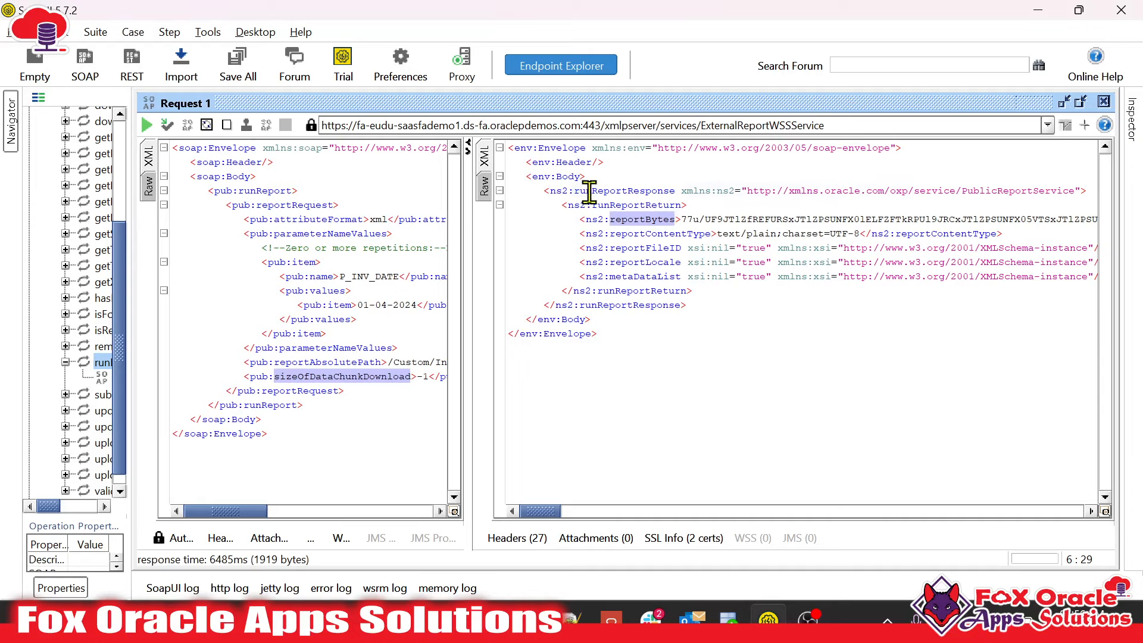
pyautogui.doubleClick(589, 192)
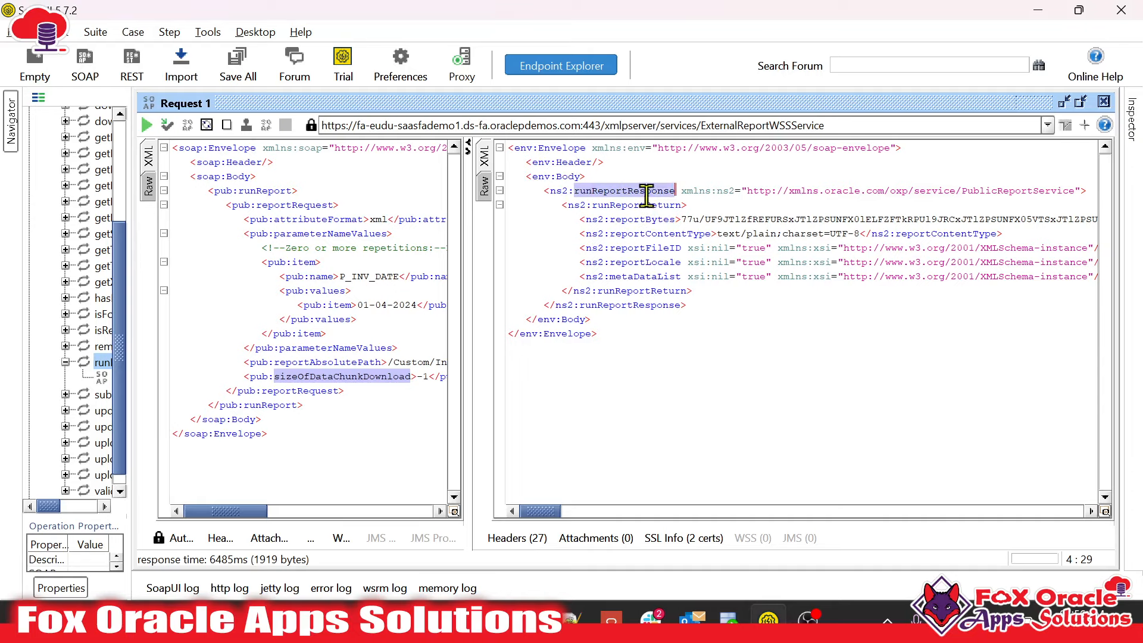
pyautogui.doubleClick(631, 204)
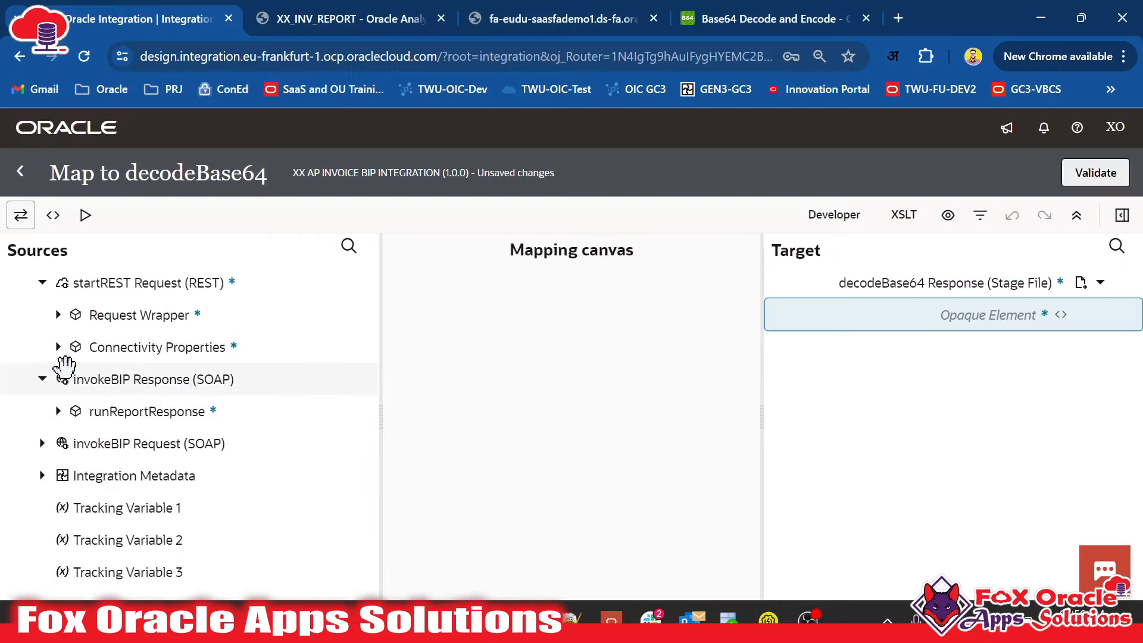
pyautogui.click(59, 411)
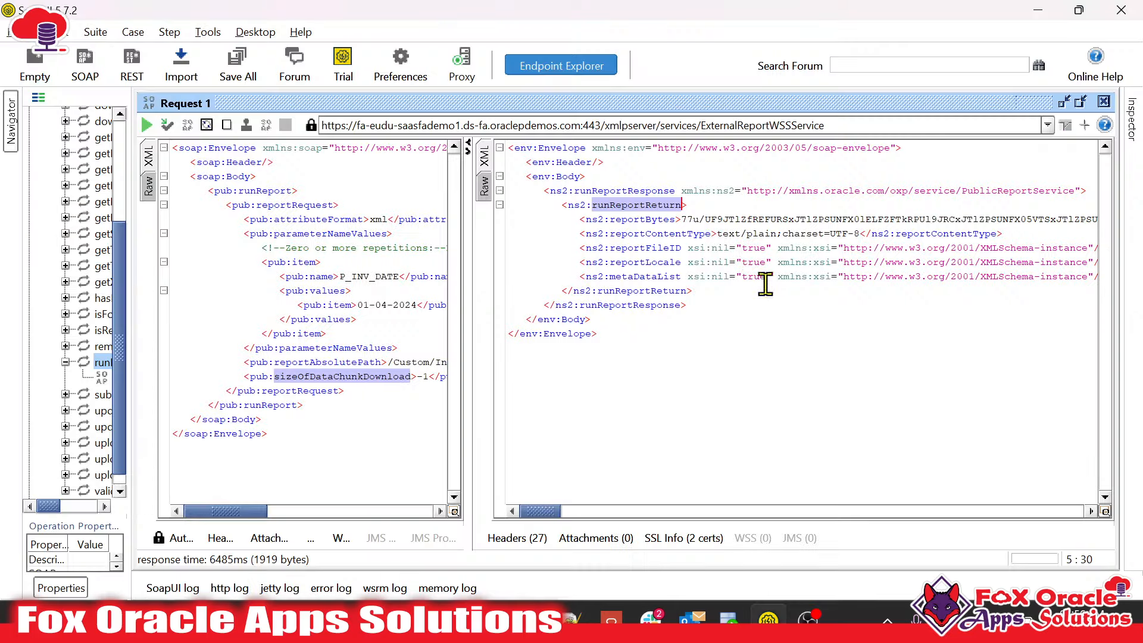
pyautogui.doubleClick(635, 219)
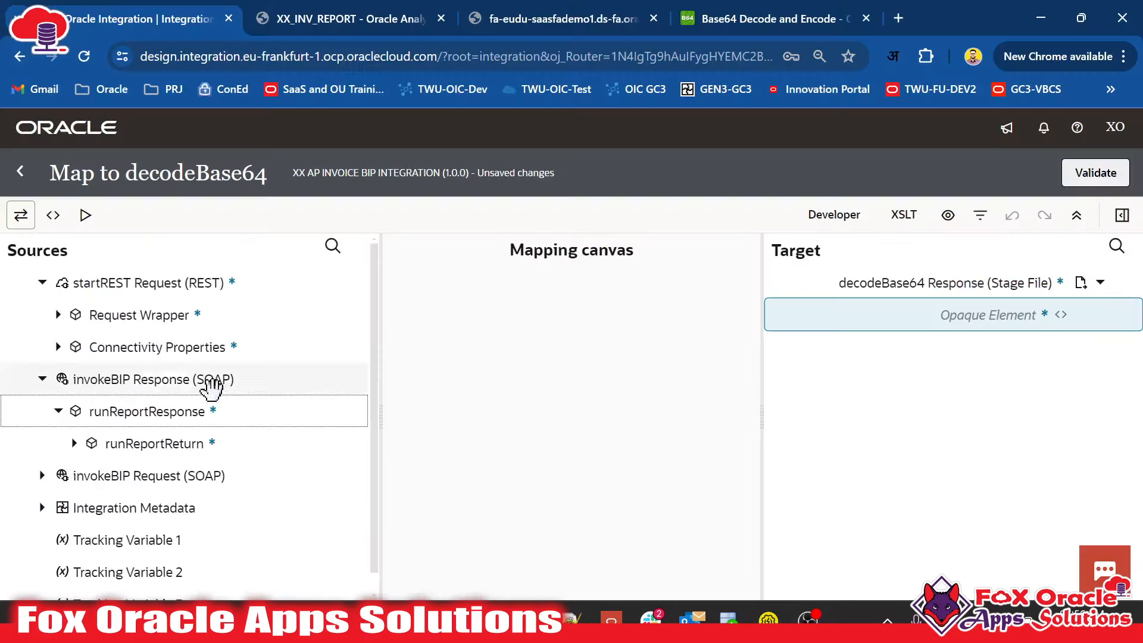
pyautogui.click(75, 444)
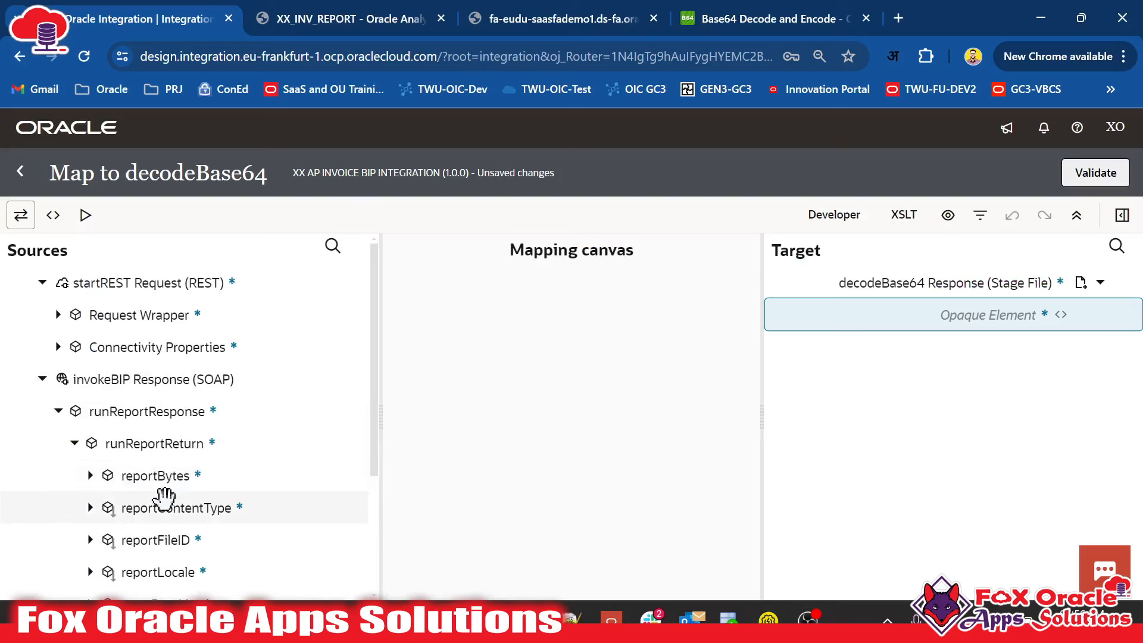
pyautogui.moveTo(164, 475); pyautogui.dragTo(963, 316)
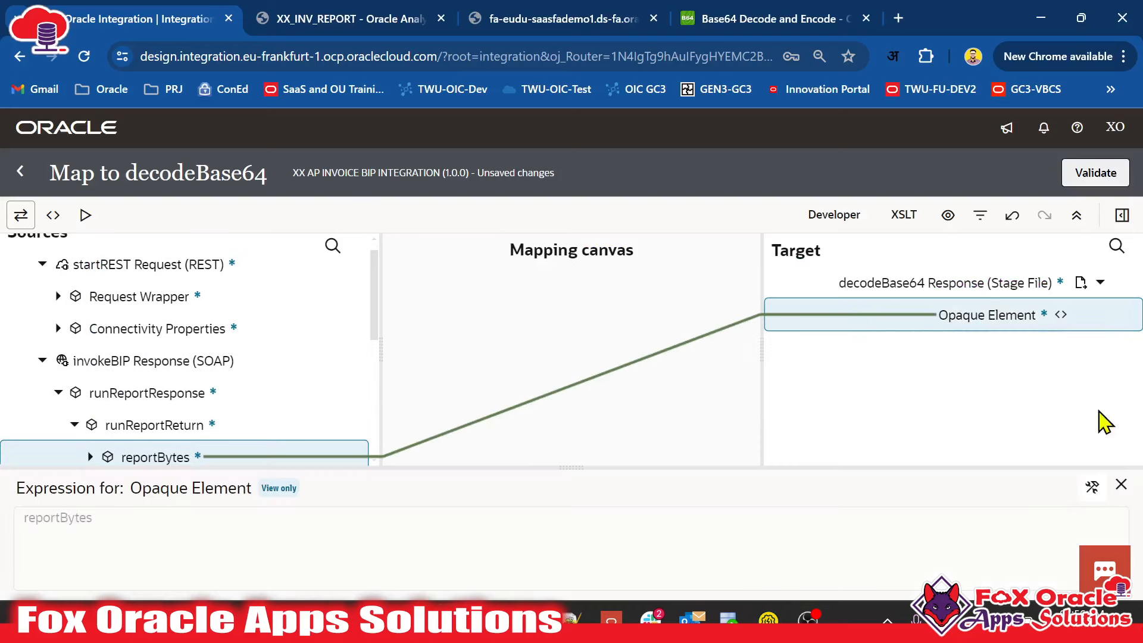
# Close the expression editor, validate the decodeBase64 mapping, and return to the integration canvas
pyautogui.click(1120, 484)
pyautogui.click(1097, 174)
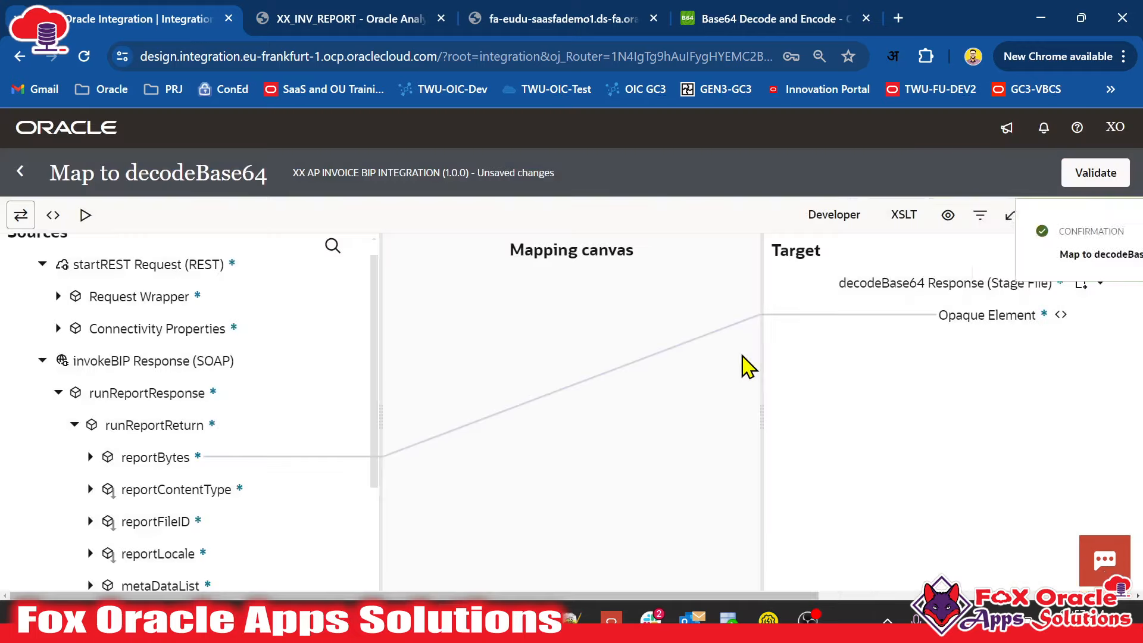
pyautogui.click(1110, 241)
pyautogui.click(19, 171)
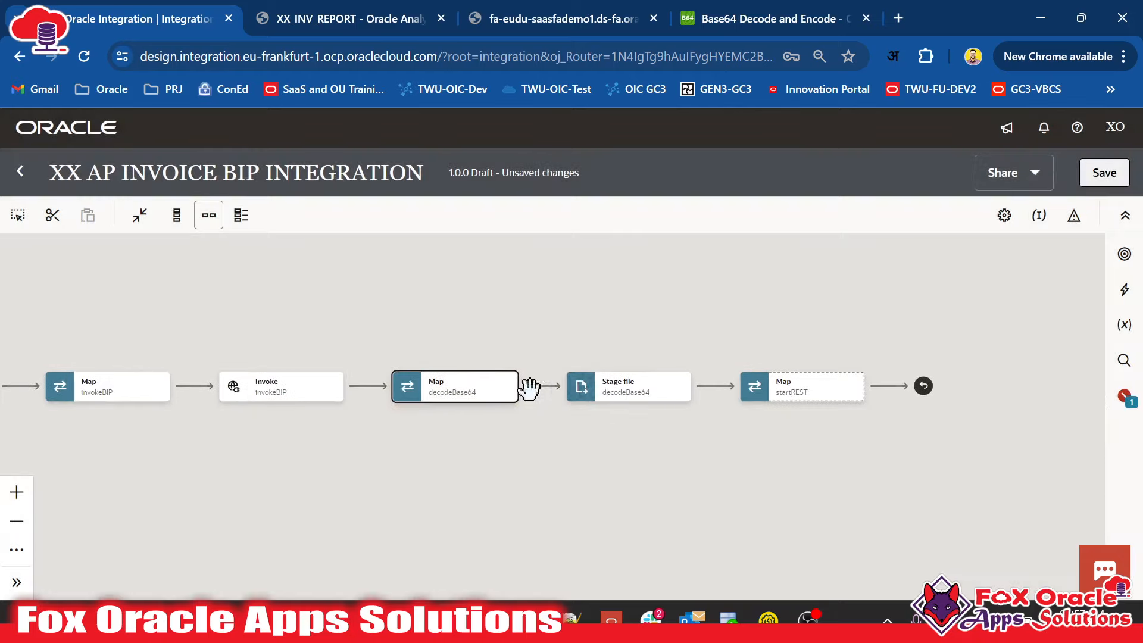
pyautogui.click(607, 393)
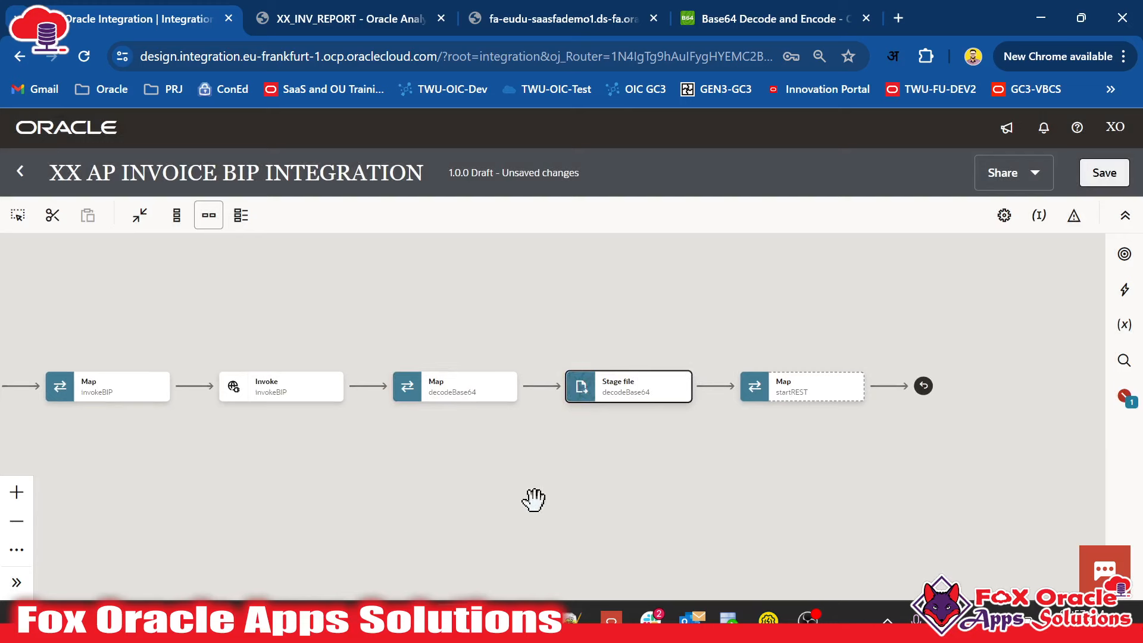
pyautogui.click(625, 410)
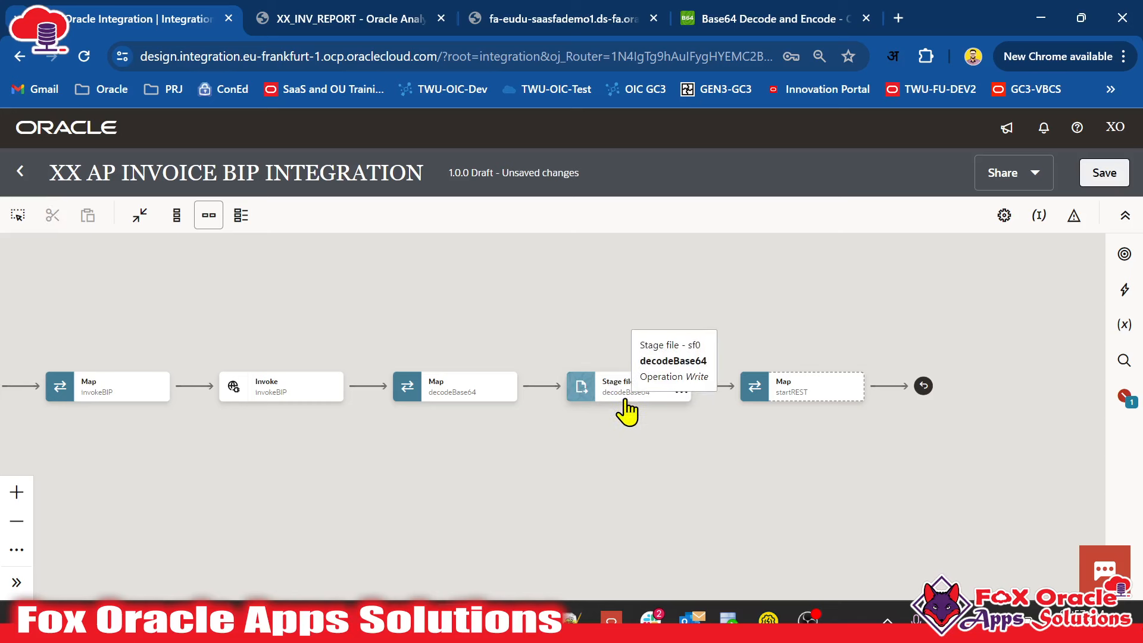
# Save the integration with its decodeBase64 stage file changes and dismiss the confirmation
pyautogui.click(628, 397)
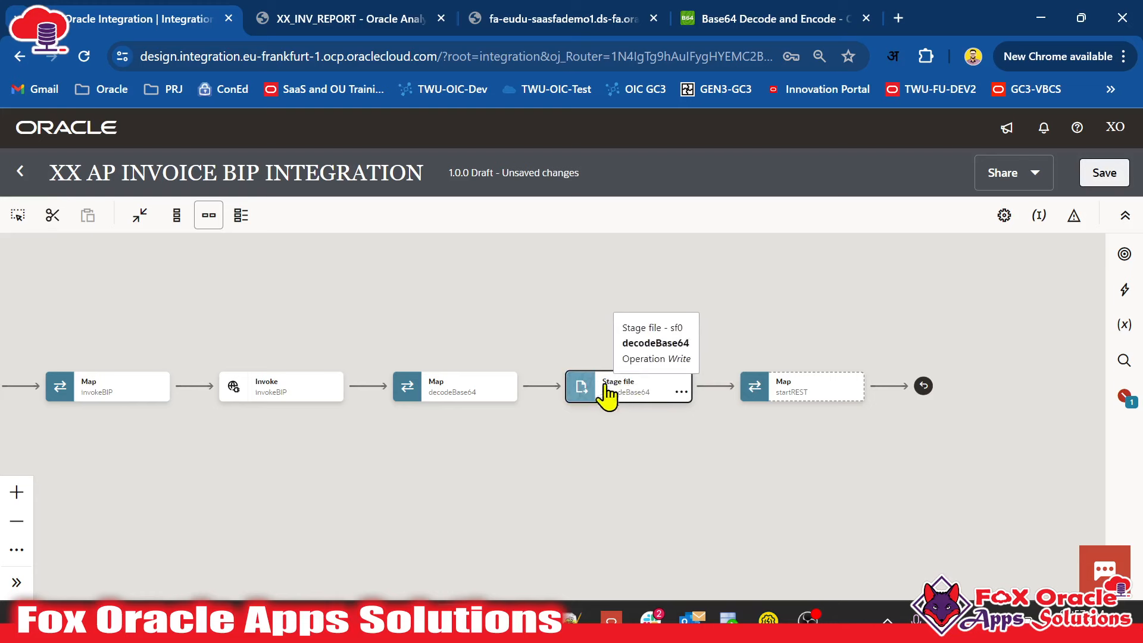
pyautogui.click(609, 420)
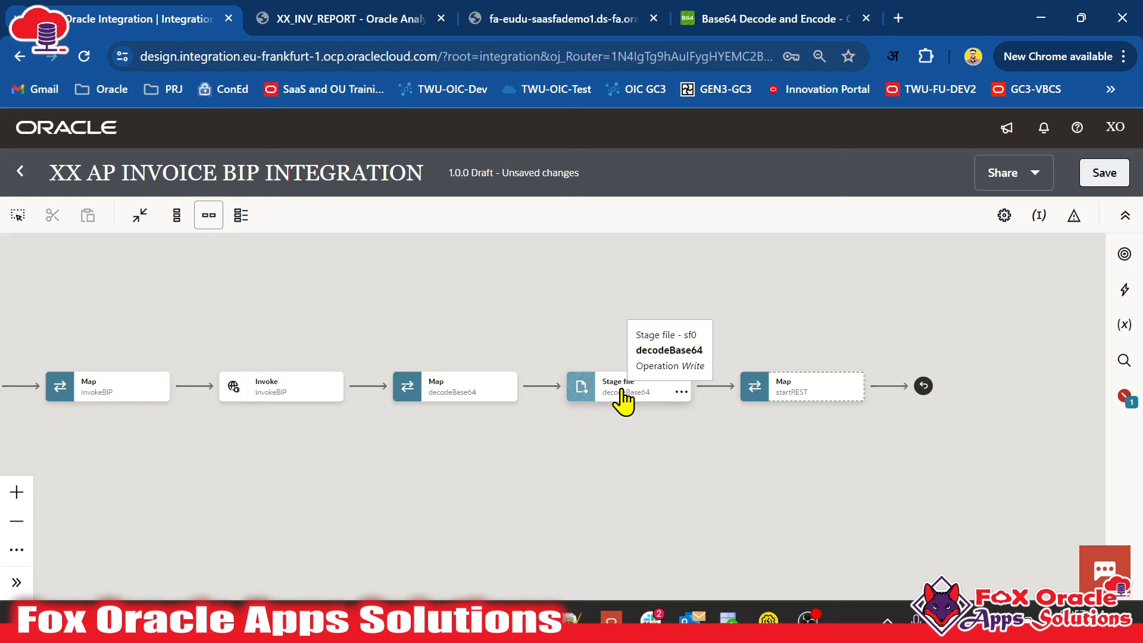
pyautogui.click(651, 398)
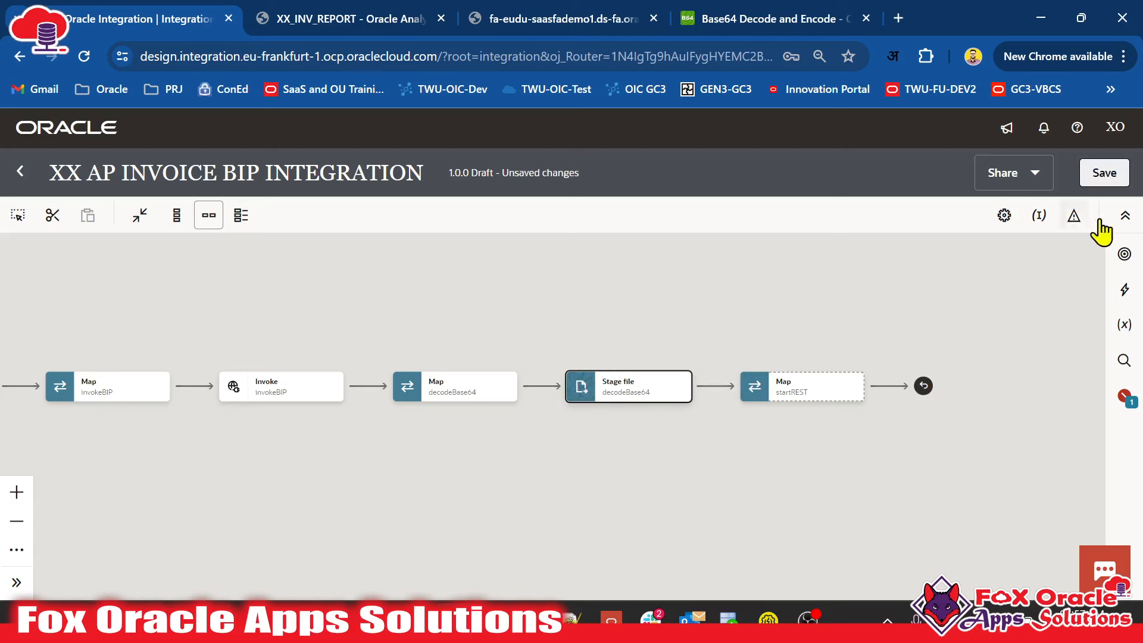
pyautogui.click(1108, 176)
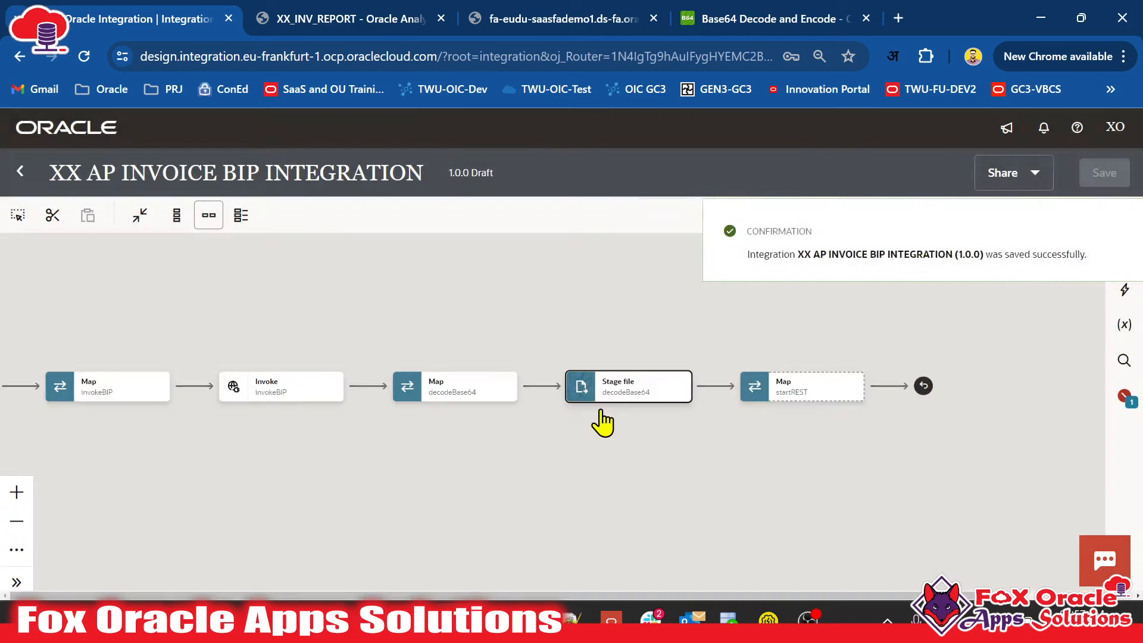
pyautogui.click(1111, 231)
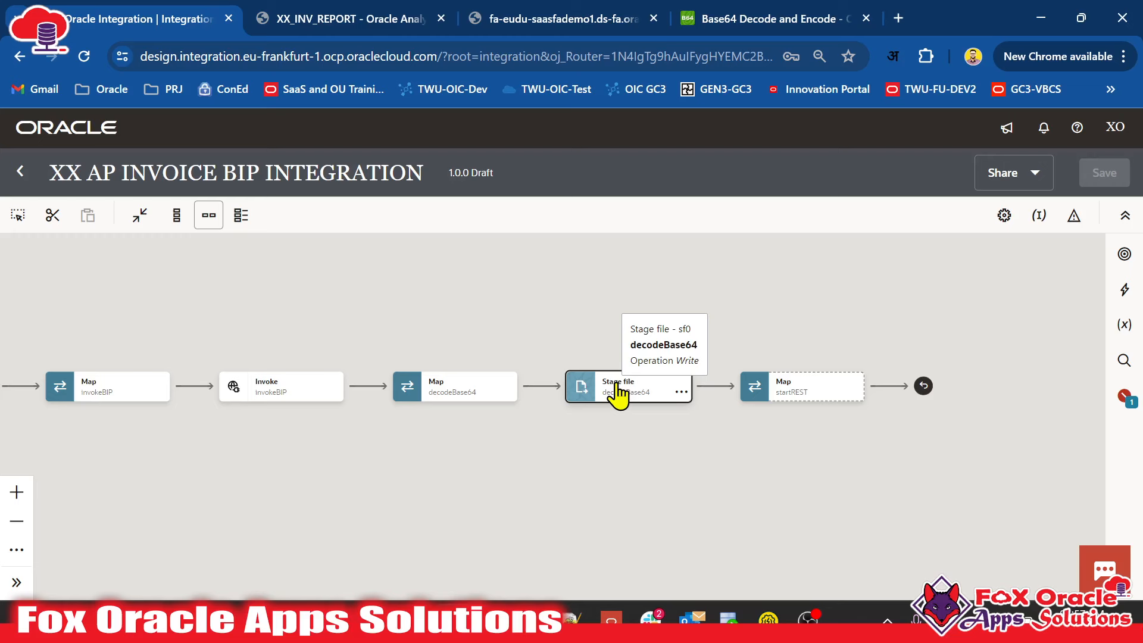
# Check the integration flow's error list for issues that keep it in draft status
pyautogui.moveTo(573, 316); pyautogui.dragTo(692, 323)
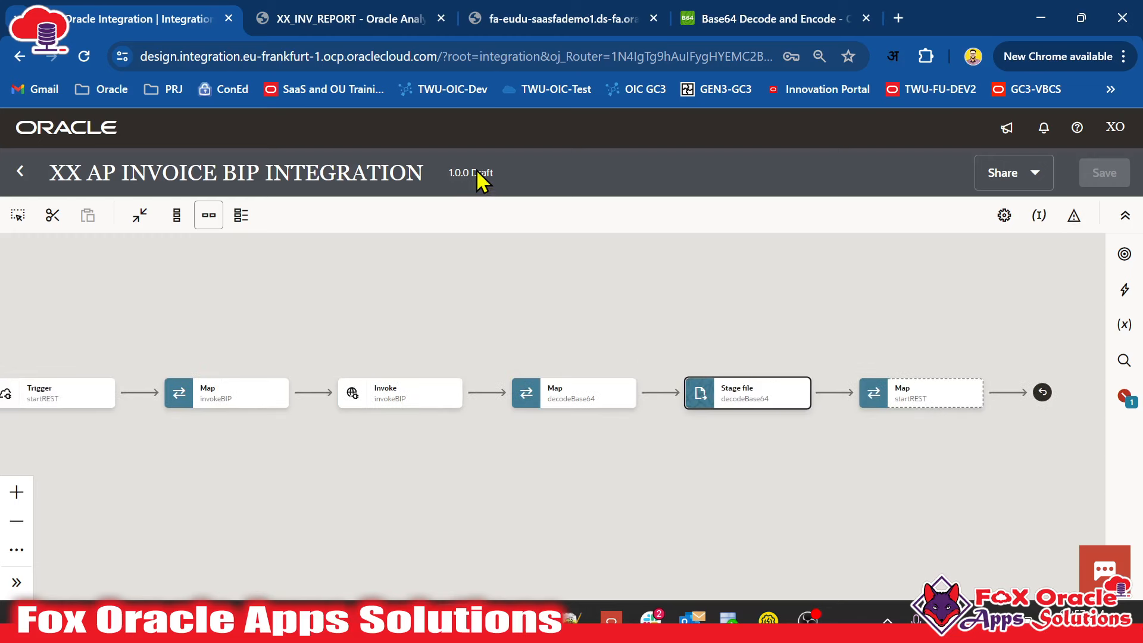
pyautogui.click(632, 309)
pyautogui.moveTo(1032, 304); pyautogui.dragTo(503, 284)
pyautogui.moveTo(574, 307); pyautogui.dragTo(767, 350)
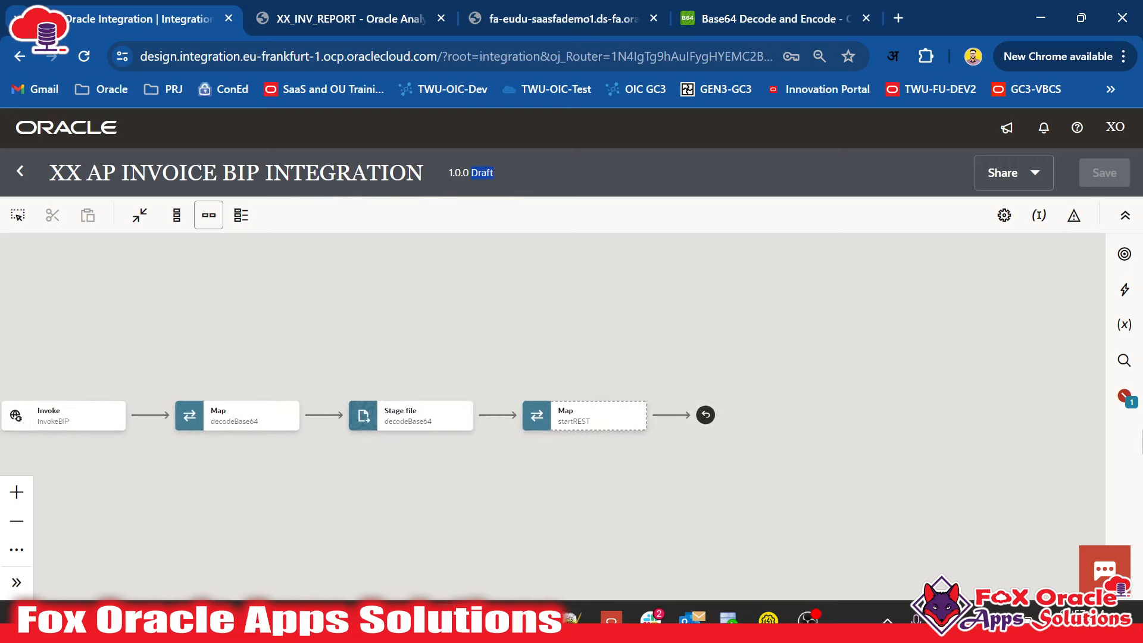
pyautogui.click(1124, 396)
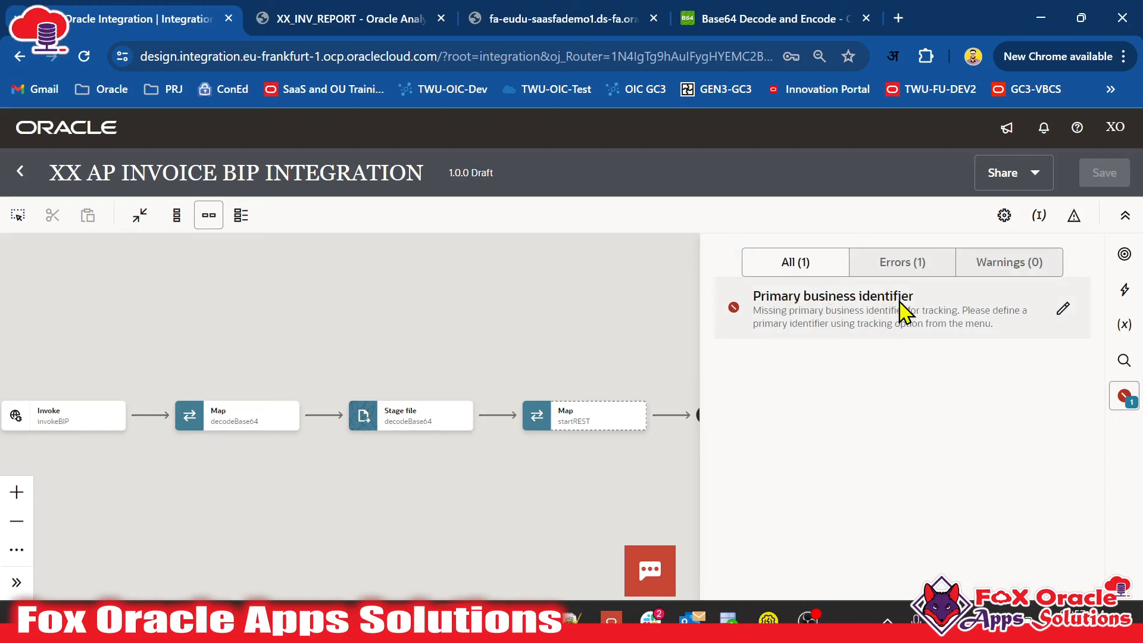
pyautogui.click(1124, 398)
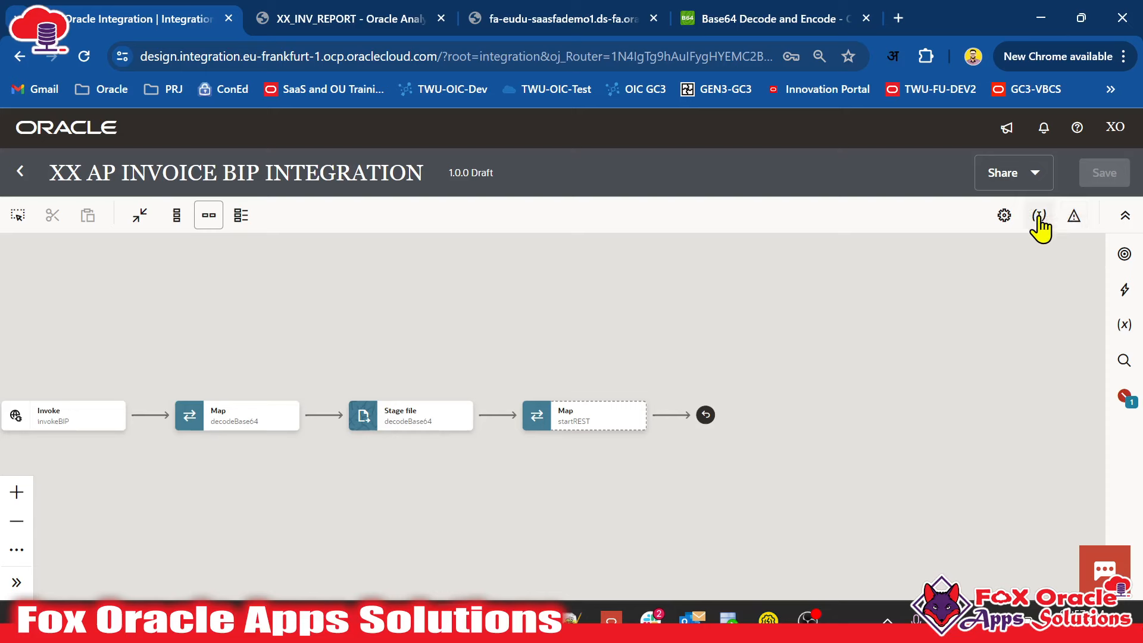
# Assign P_INV_DATE from the request-wrapper as the primary business identifier and close the business identifiers settings
pyautogui.click(1039, 215)
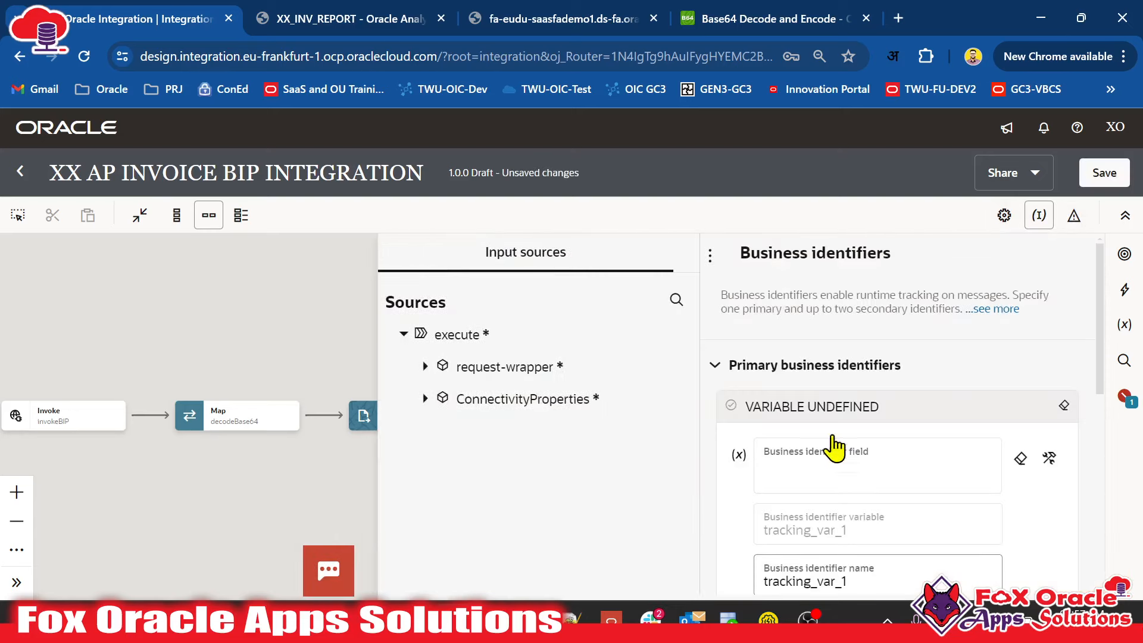
pyautogui.scroll(-1, 833, 444)
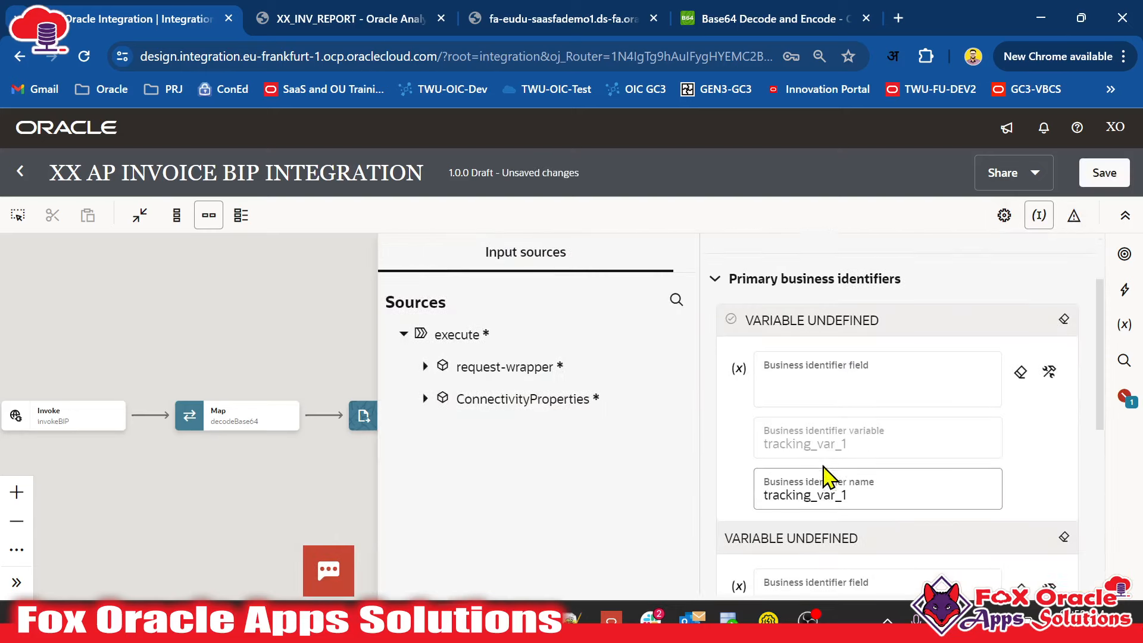
pyautogui.click(432, 366)
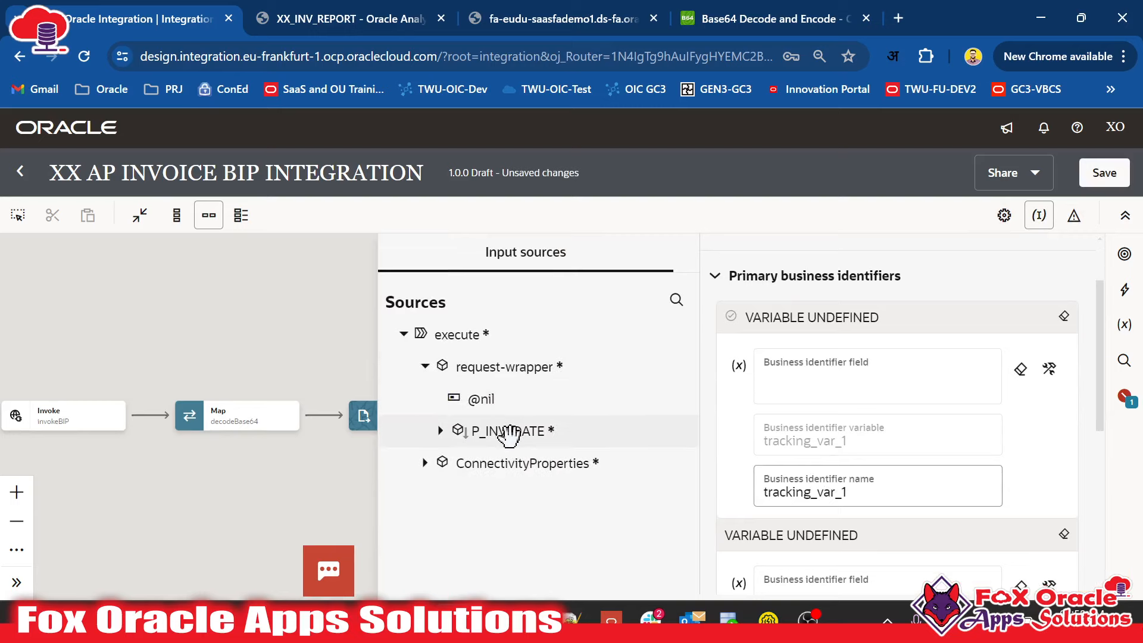
pyautogui.moveTo(503, 431); pyautogui.dragTo(793, 392)
pyautogui.scroll(-1, 881, 427)
pyautogui.scroll(2, 958, 413)
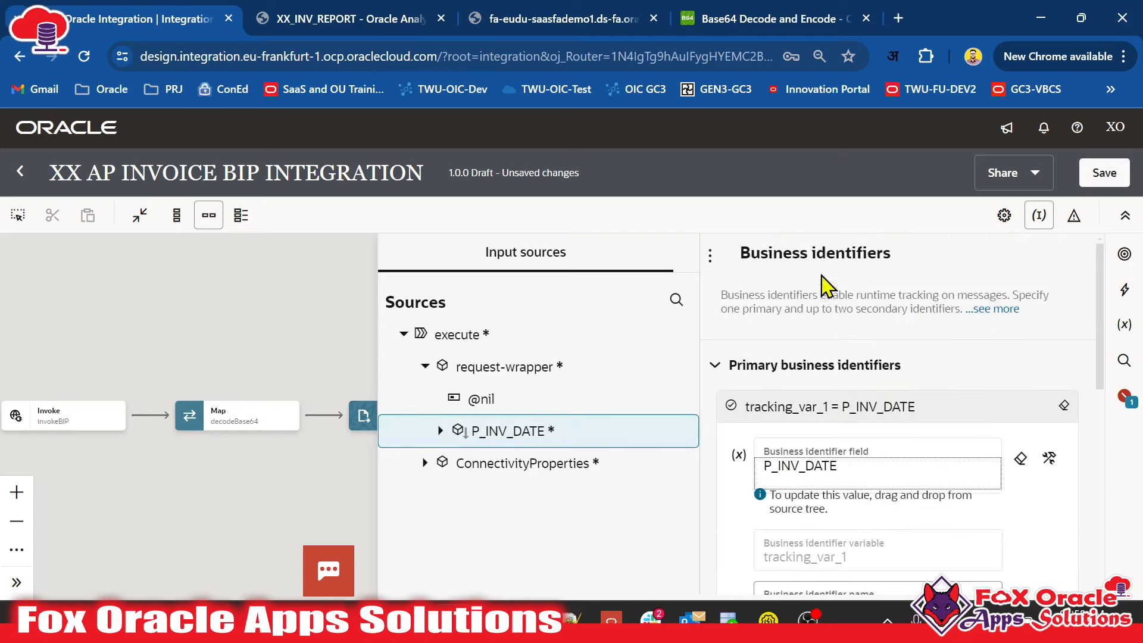
pyautogui.click(1038, 215)
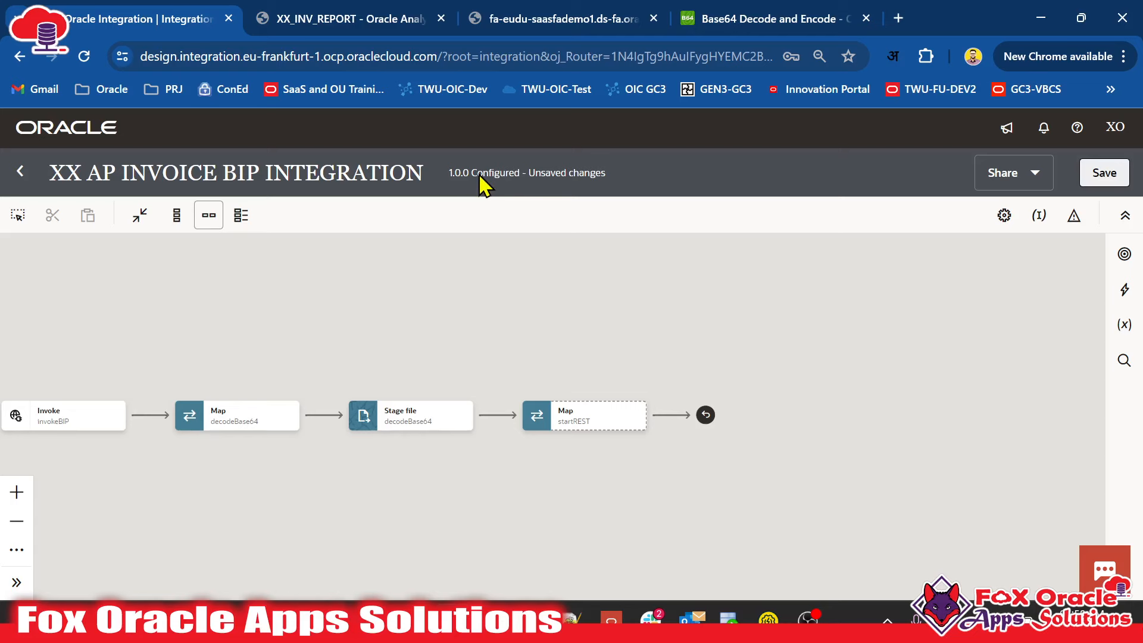
# Save the configured integration, dismiss the confirmation, and return to the integrations list
pyautogui.click(1104, 174)
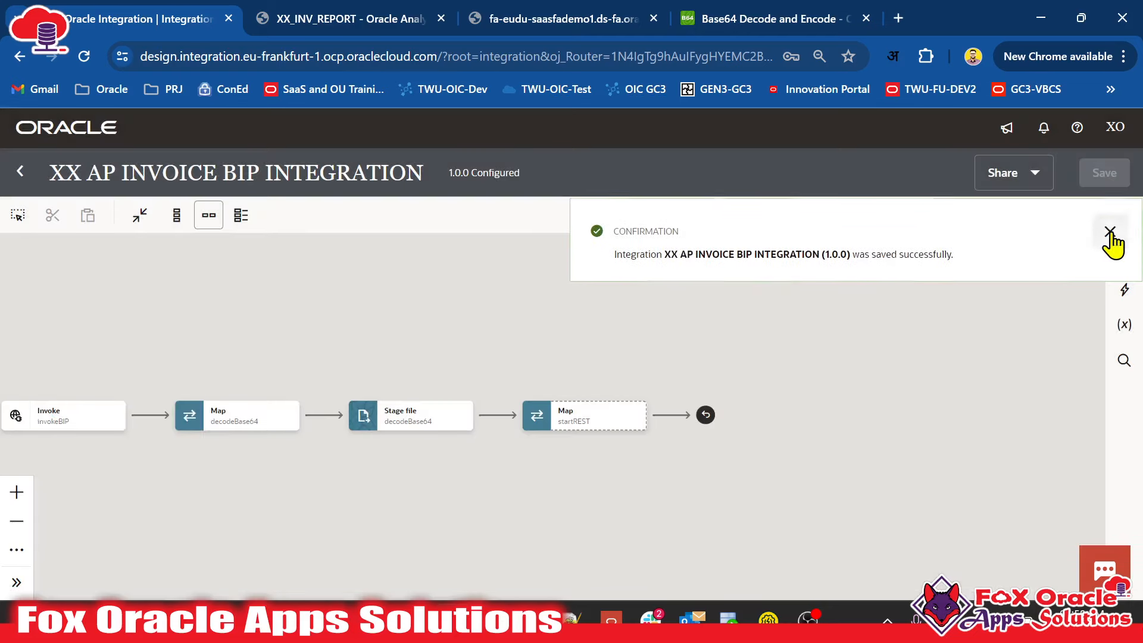
pyautogui.click(1110, 231)
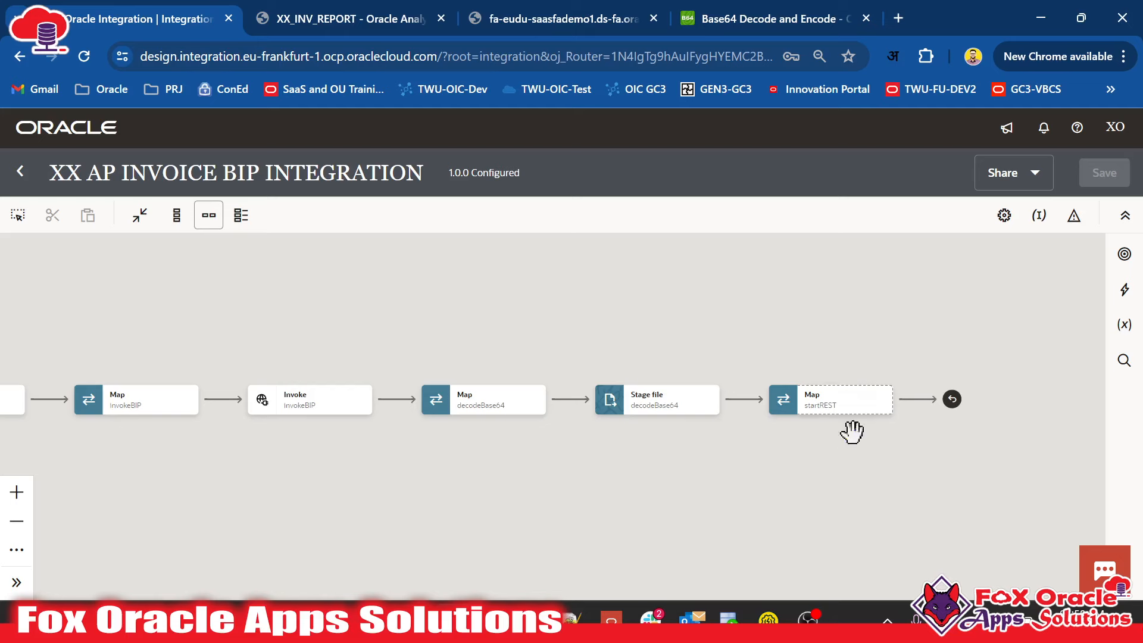
pyautogui.click(19, 170)
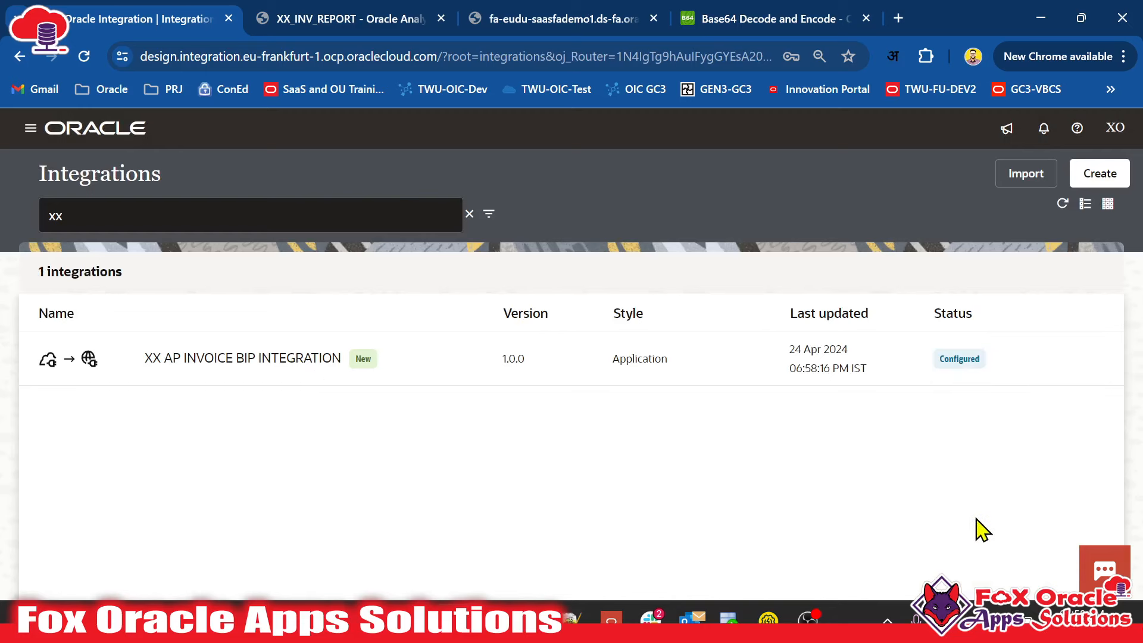
# Activate XX AP INVOICE BIP INTEGRATION with the Debug tracing level, leaving the run again and payload validation options off
pyautogui.click(1009, 359)
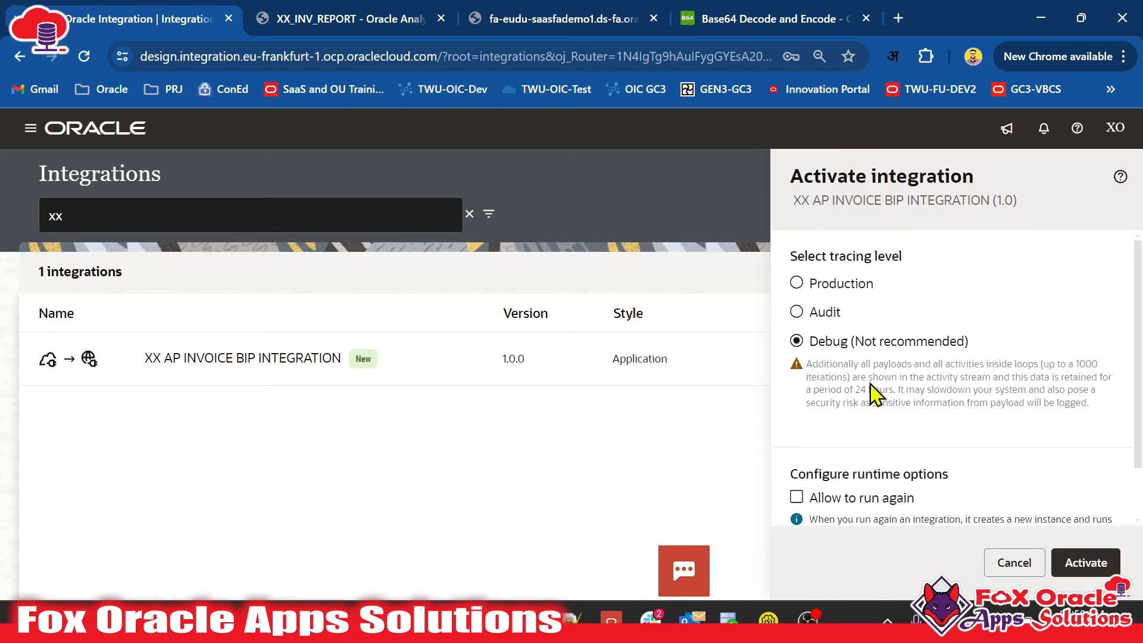
pyautogui.scroll(-1, 834, 318)
pyautogui.scroll(1, 891, 358)
pyautogui.scroll(-1, 881, 366)
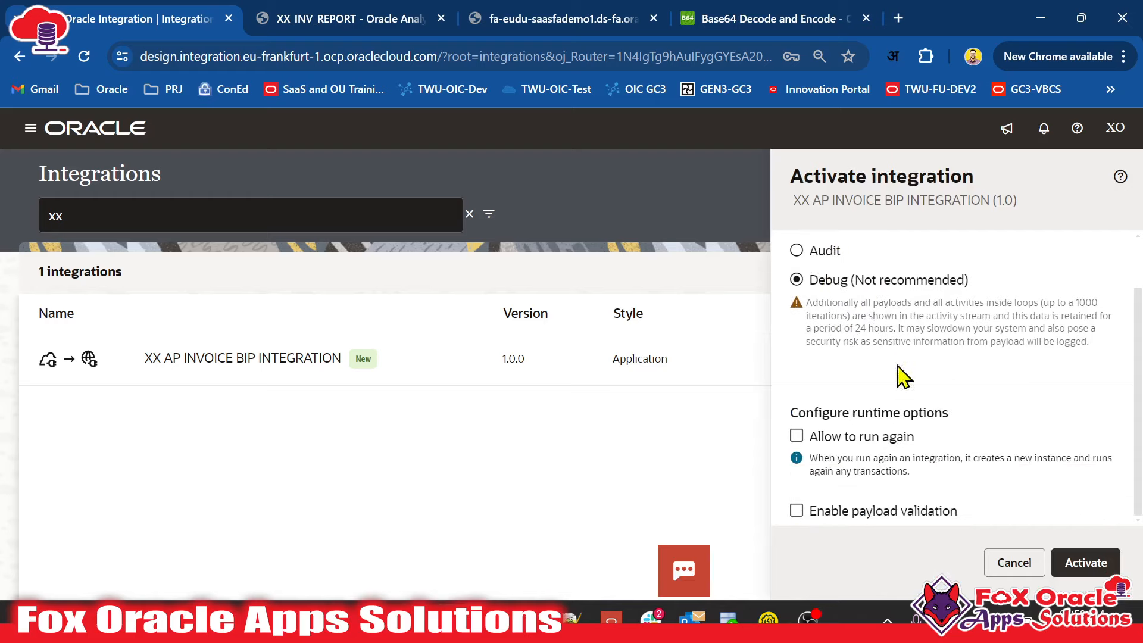
pyautogui.click(1084, 562)
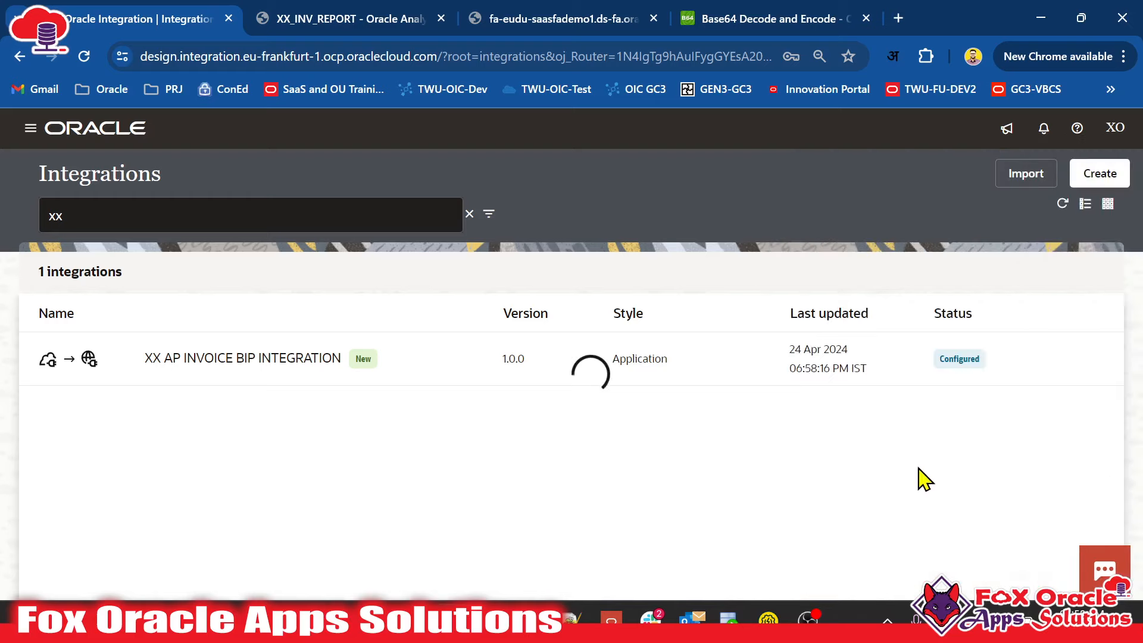